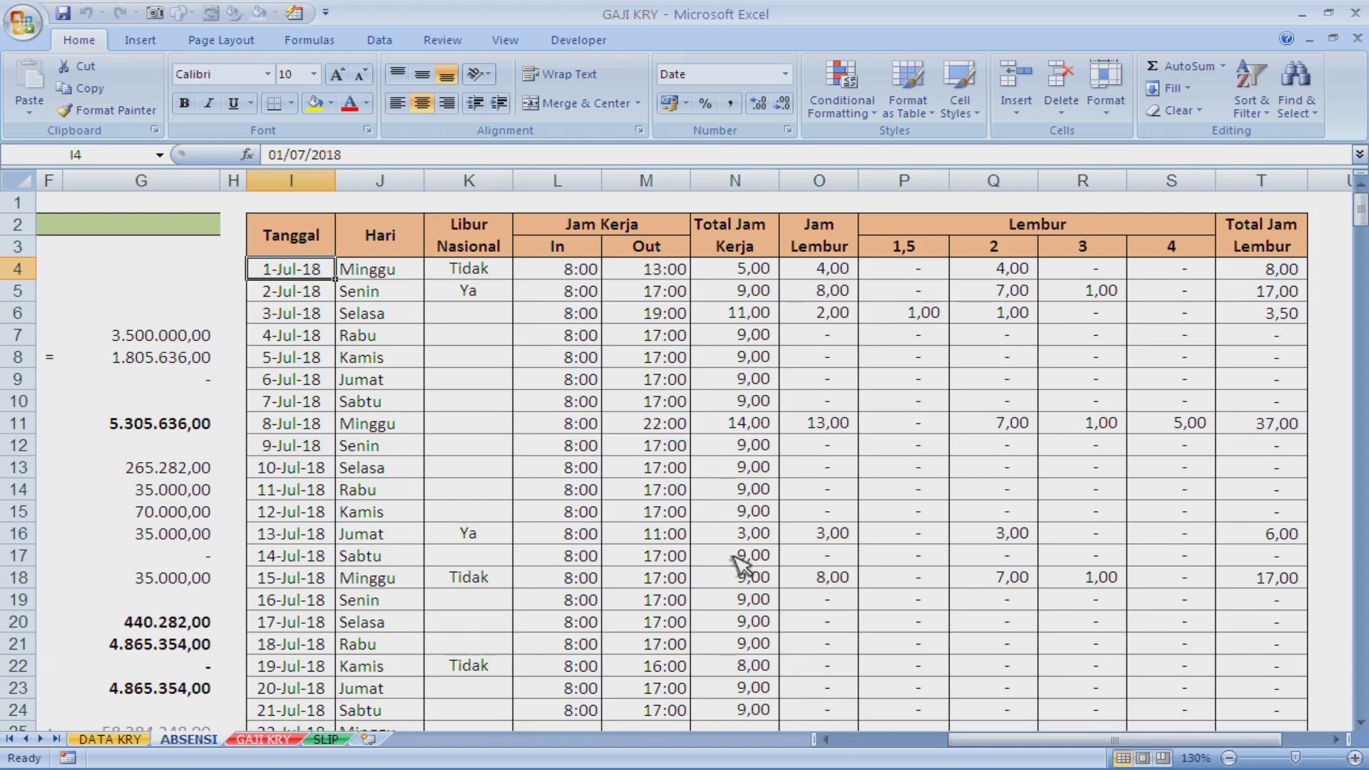
# Step: Examine the first attendance row's cells from Tanggal across to Total Jam Lembur, including the Hari formula
pyautogui.press('Right')
pyautogui.press('Right')
pyautogui.press('Right')
pyautogui.press('Right')
pyautogui.press('Right')
pyautogui.press('Right')
pyautogui.press('Right')
pyautogui.press('Right')
pyautogui.press('Right')
pyautogui.press('Right')
pyautogui.press('Right')
pyautogui.press('Left')
pyautogui.press('Left')
pyautogui.press('Left')
pyautogui.press('Left')
pyautogui.press('Left')
pyautogui.press('Left')
pyautogui.press('Left')
pyautogui.press('Left')
pyautogui.press('Left')
pyautogui.press('Left')
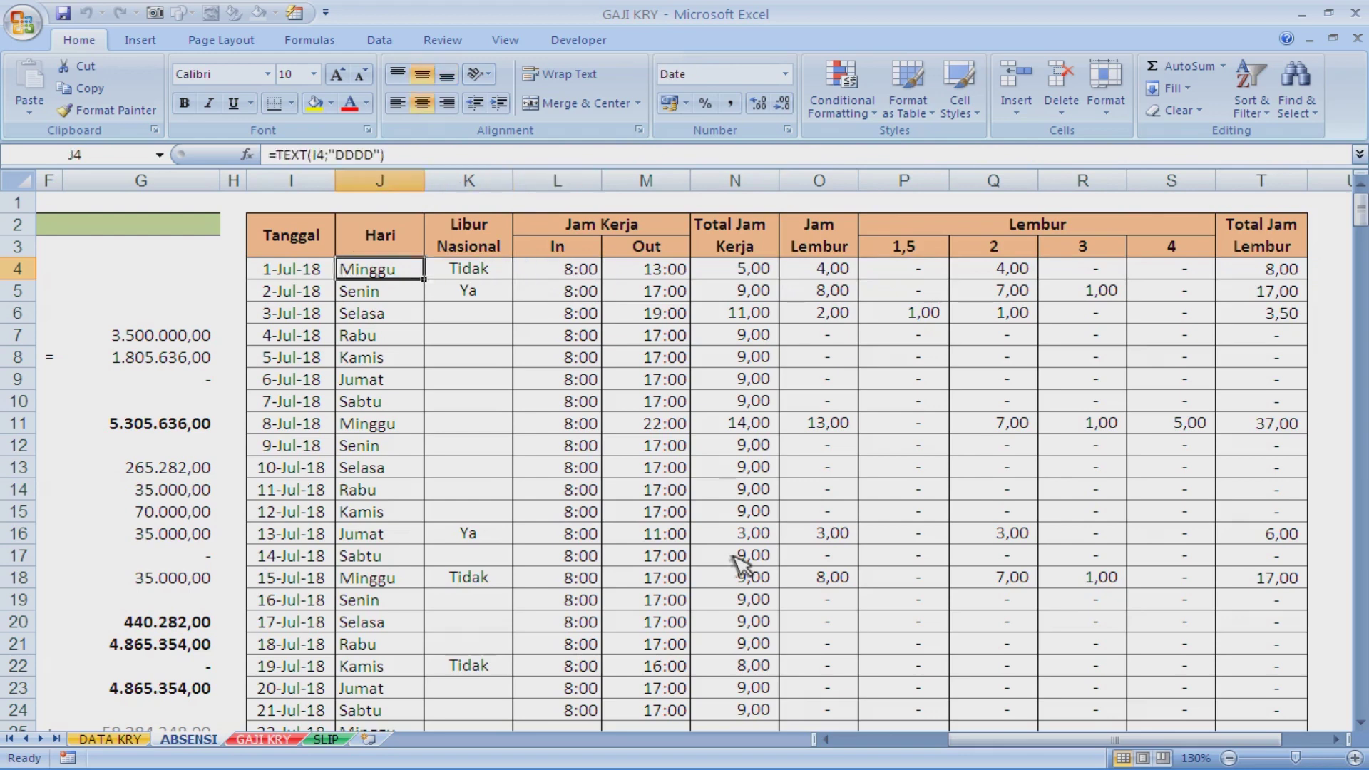
pyautogui.press('Left')
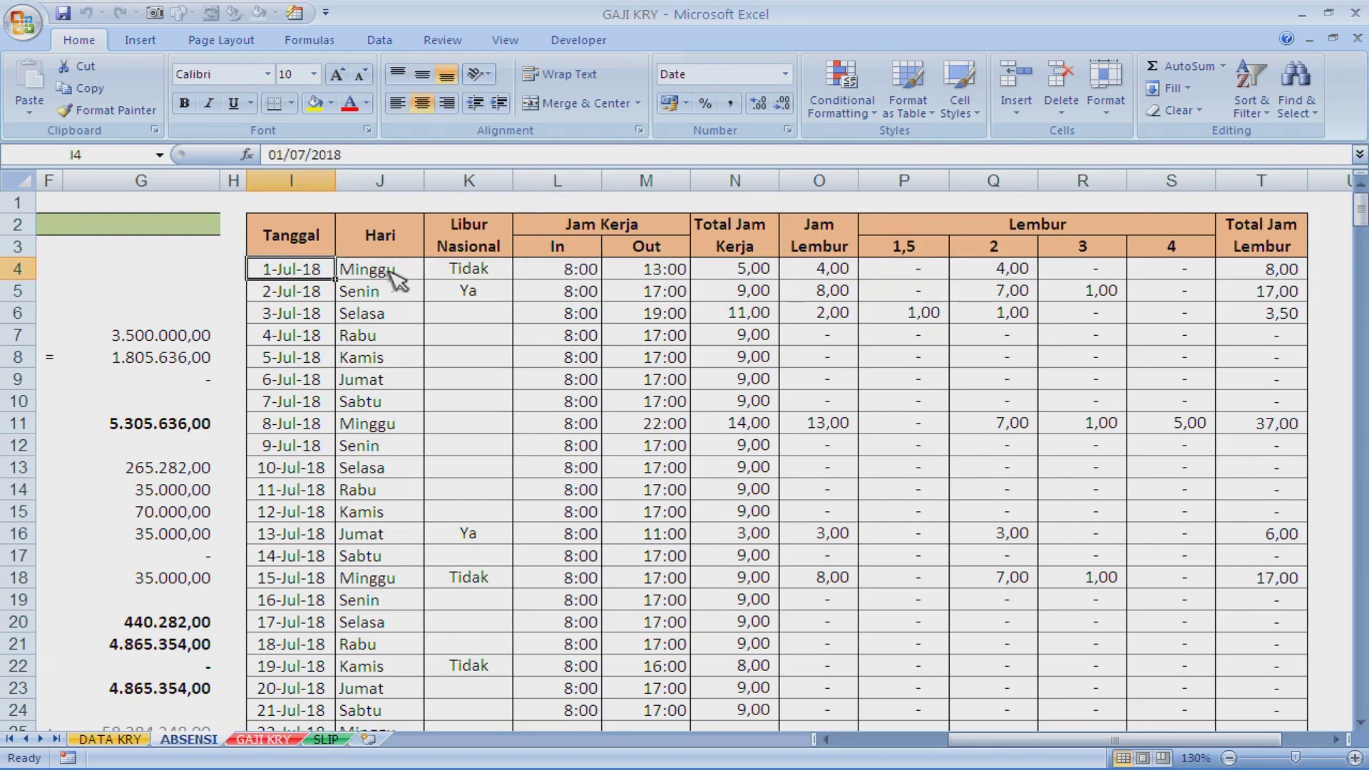
pyautogui.press('Right')
pyautogui.press('Right')
pyautogui.press('Left')
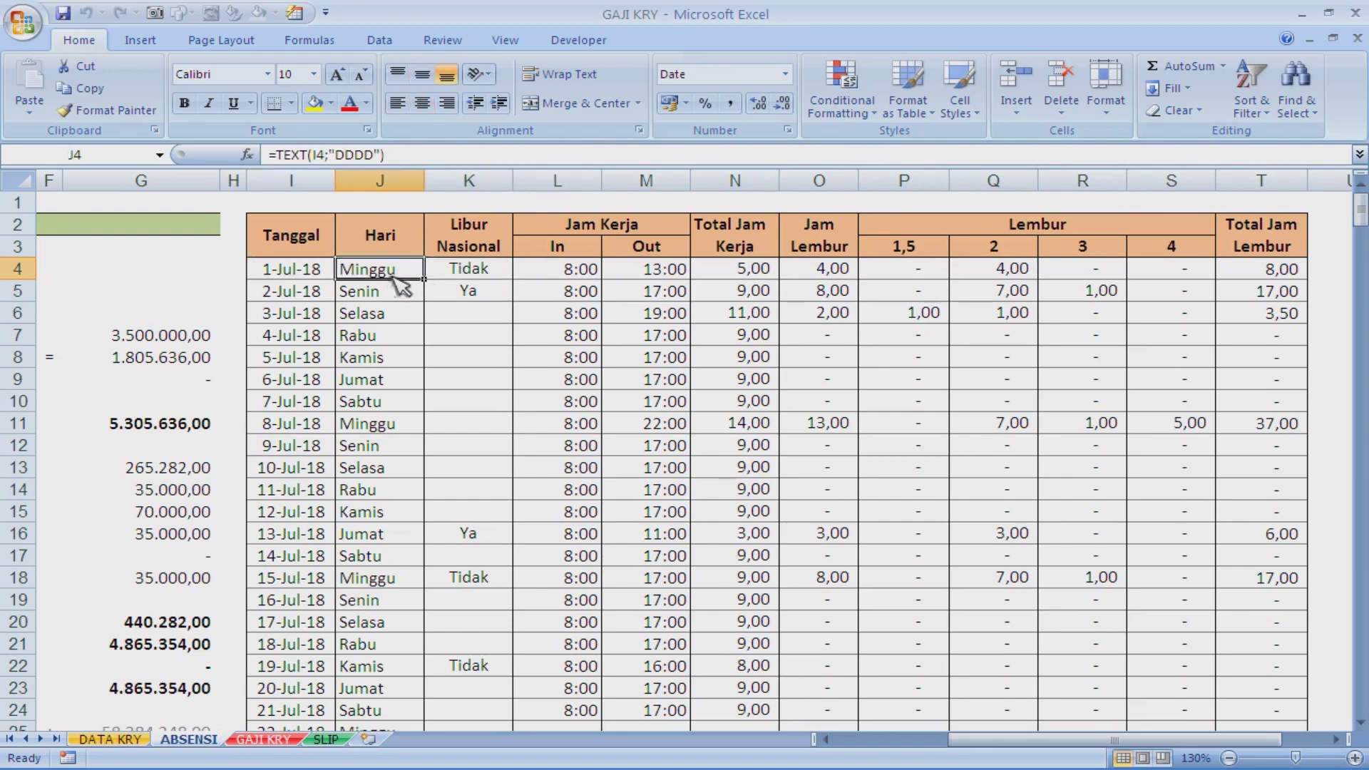
# Step: Inspect row 4 from the In time through the Jam Lembur and 1,5 overtime formulas
pyautogui.click(313, 253)
pyautogui.click(1258, 250)
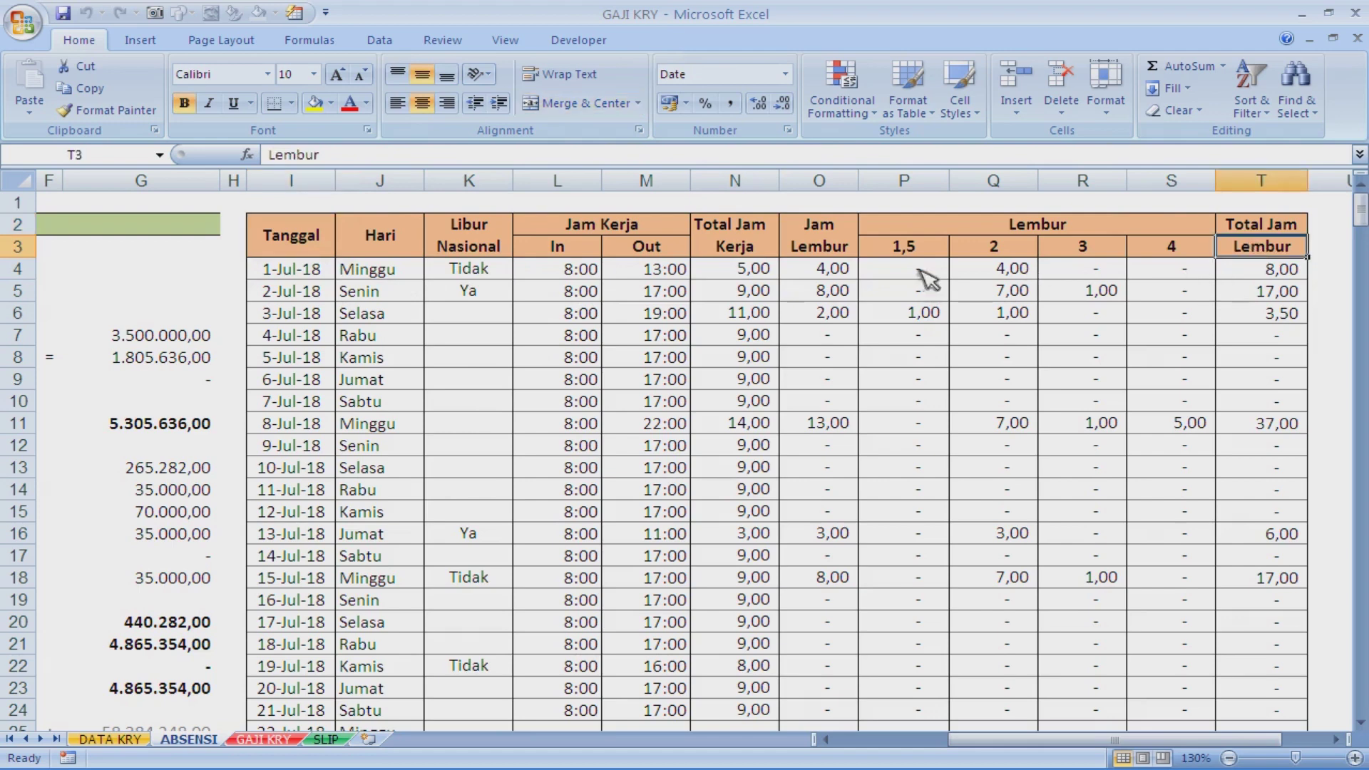
pyautogui.click(583, 275)
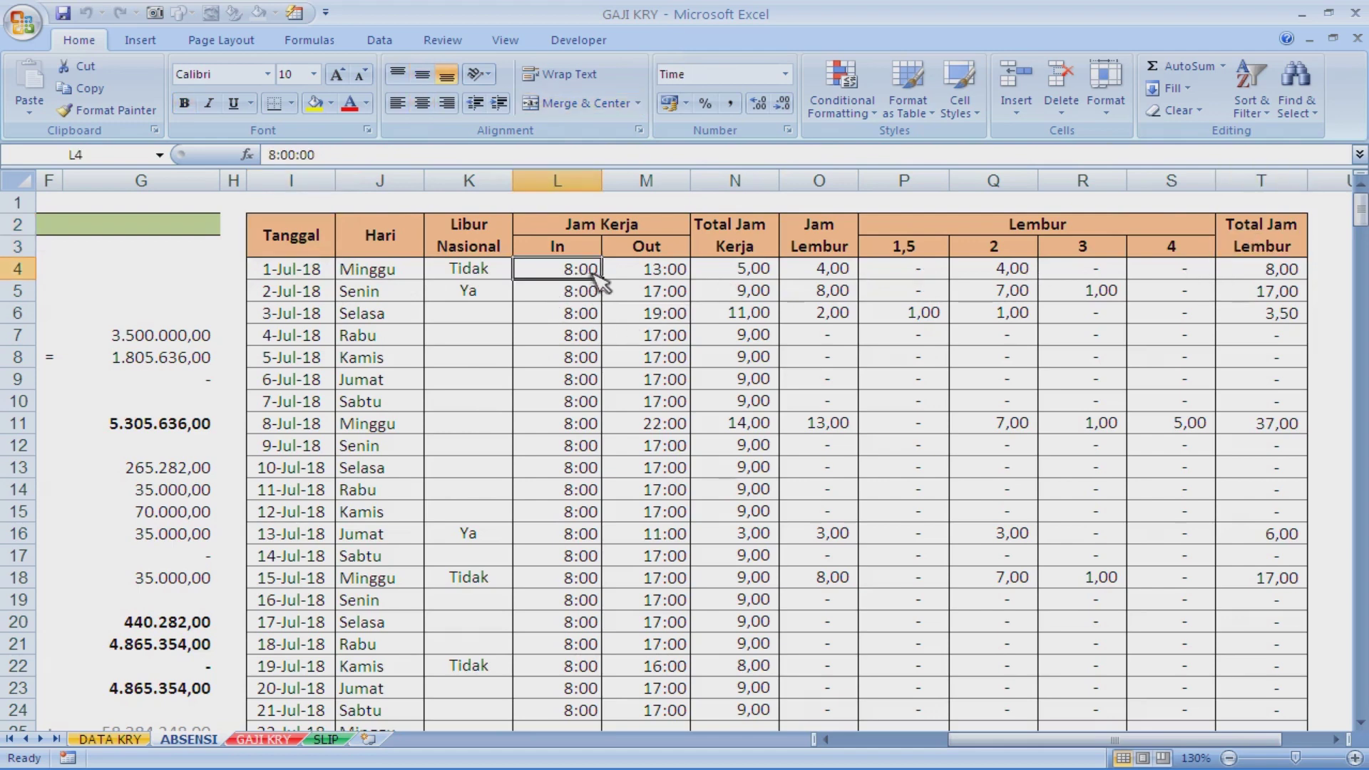
pyautogui.press('Right')
pyautogui.press('Right')
pyautogui.press('Right')
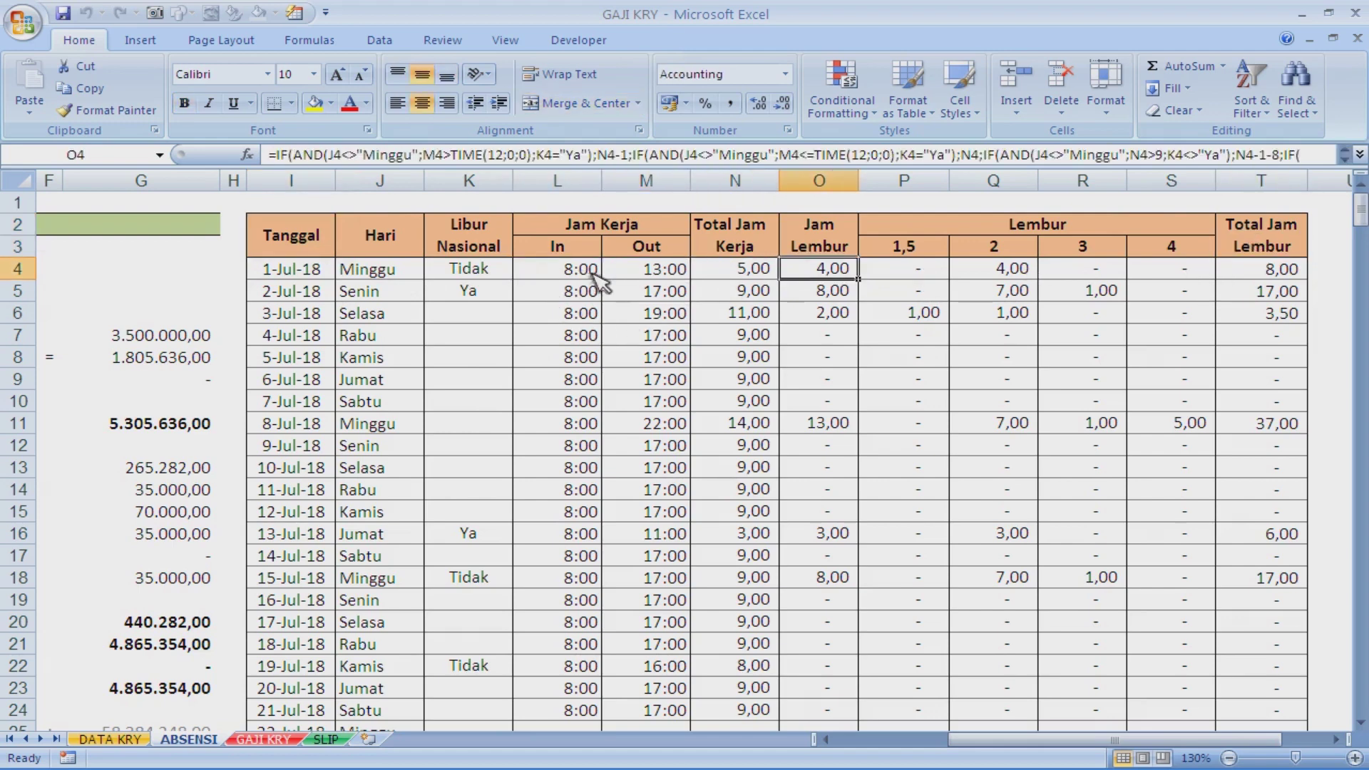
pyautogui.press('F2')
pyautogui.press('Escape')
pyautogui.press('Right')
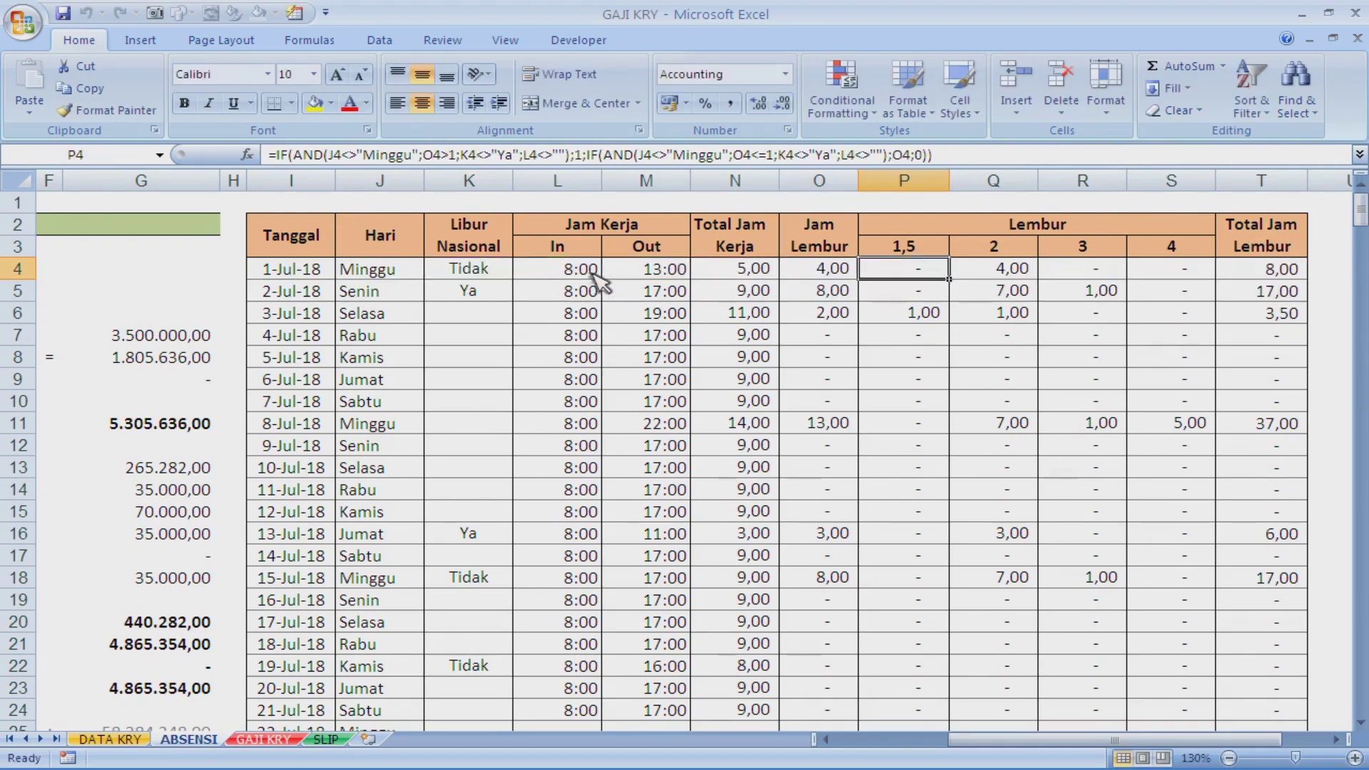
# Step: Highlight the attendance table's header cells from Tanggal through Total Jam Kerja
pyautogui.press('Left')
pyautogui.press('Left')
pyautogui.press('Left')
pyautogui.press('Left')
pyautogui.press('Left')
pyautogui.press('Left')
pyautogui.press('Left')
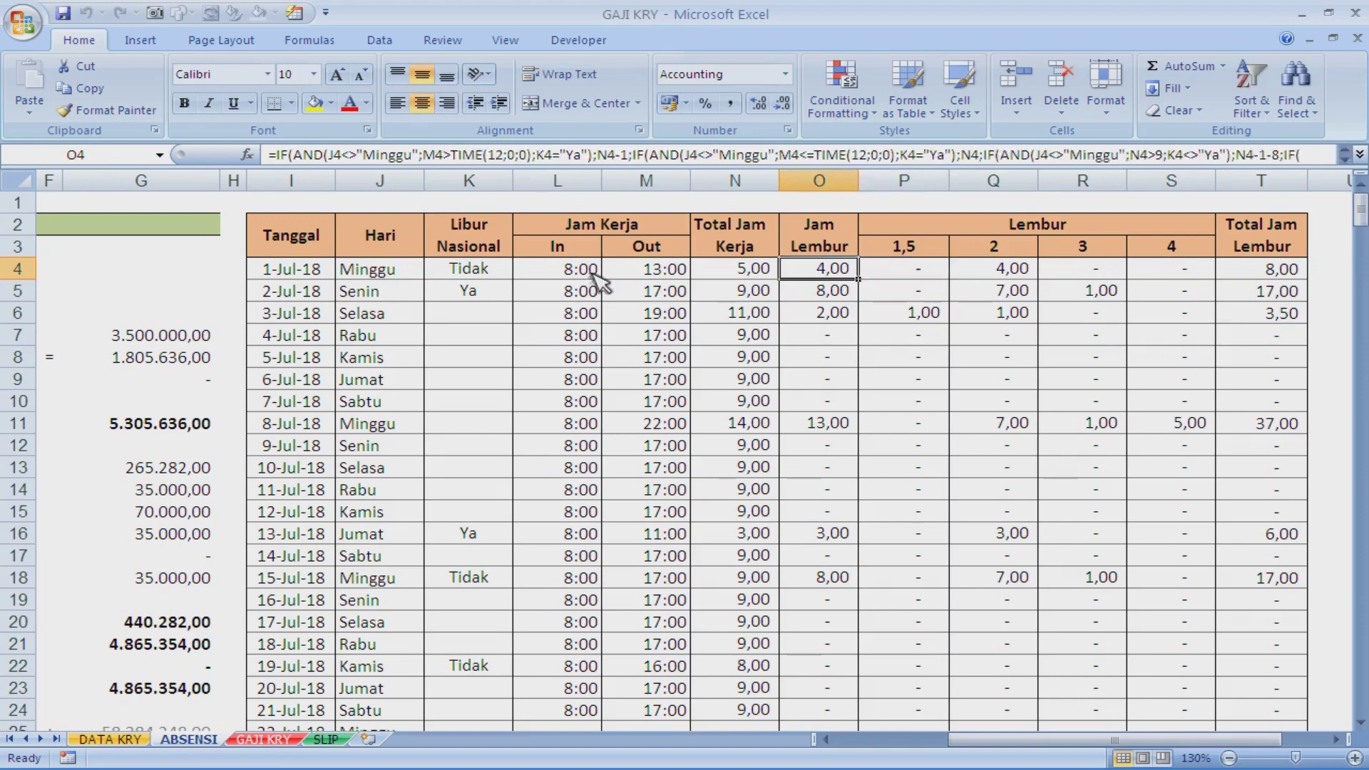
pyautogui.press('Up')
pyautogui.press('Down')
pyautogui.press('Up')
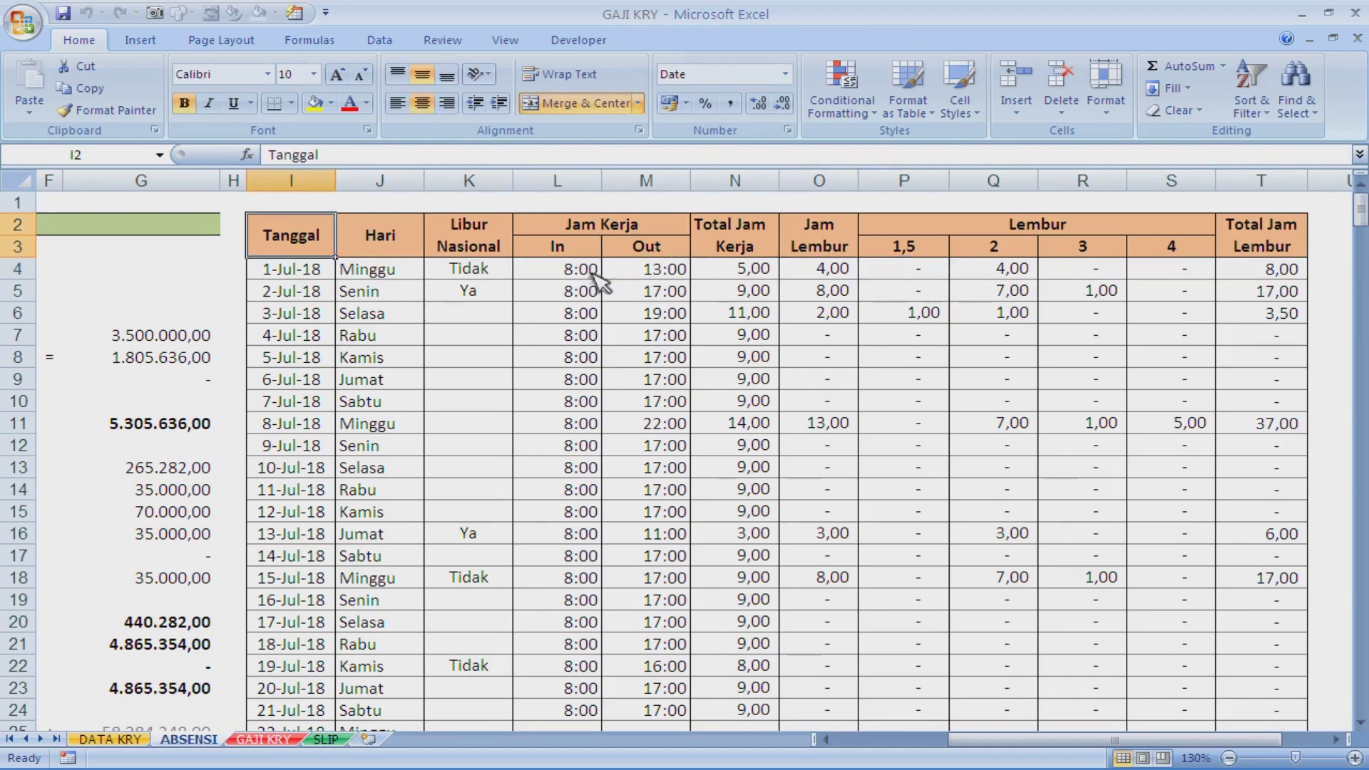
pyautogui.hotkey('shift', 'Right')
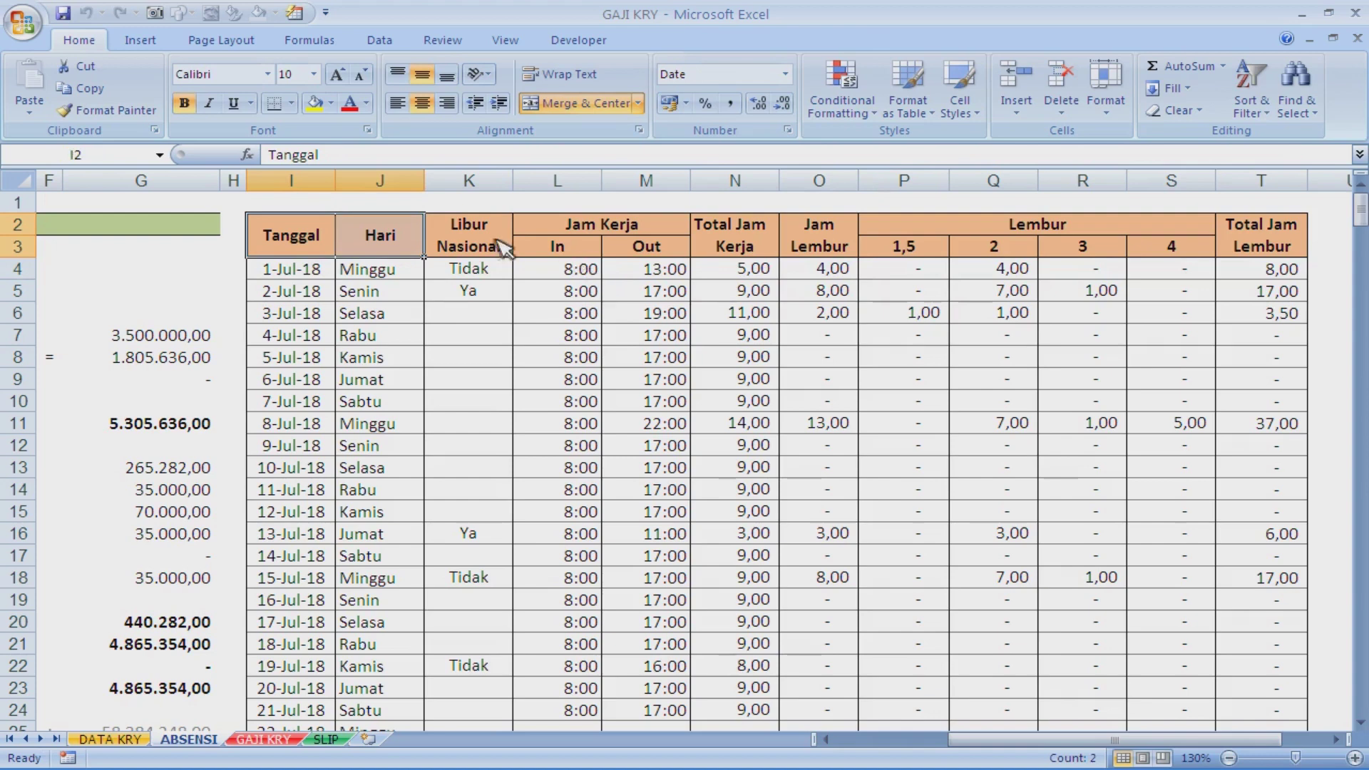
pyautogui.hotkey('shift', 'Right')
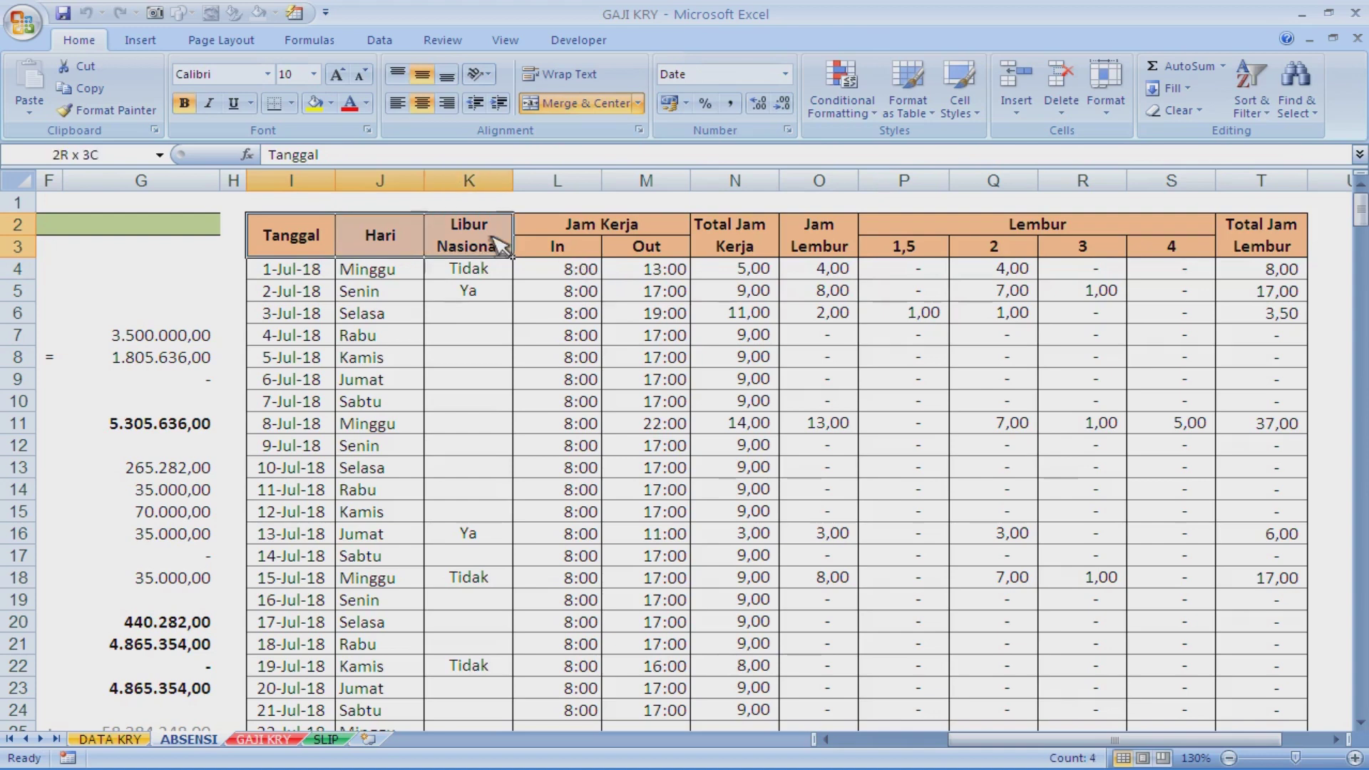
pyautogui.hotkey('shift', 'Right')
pyautogui.hotkey('shift', 'Right')
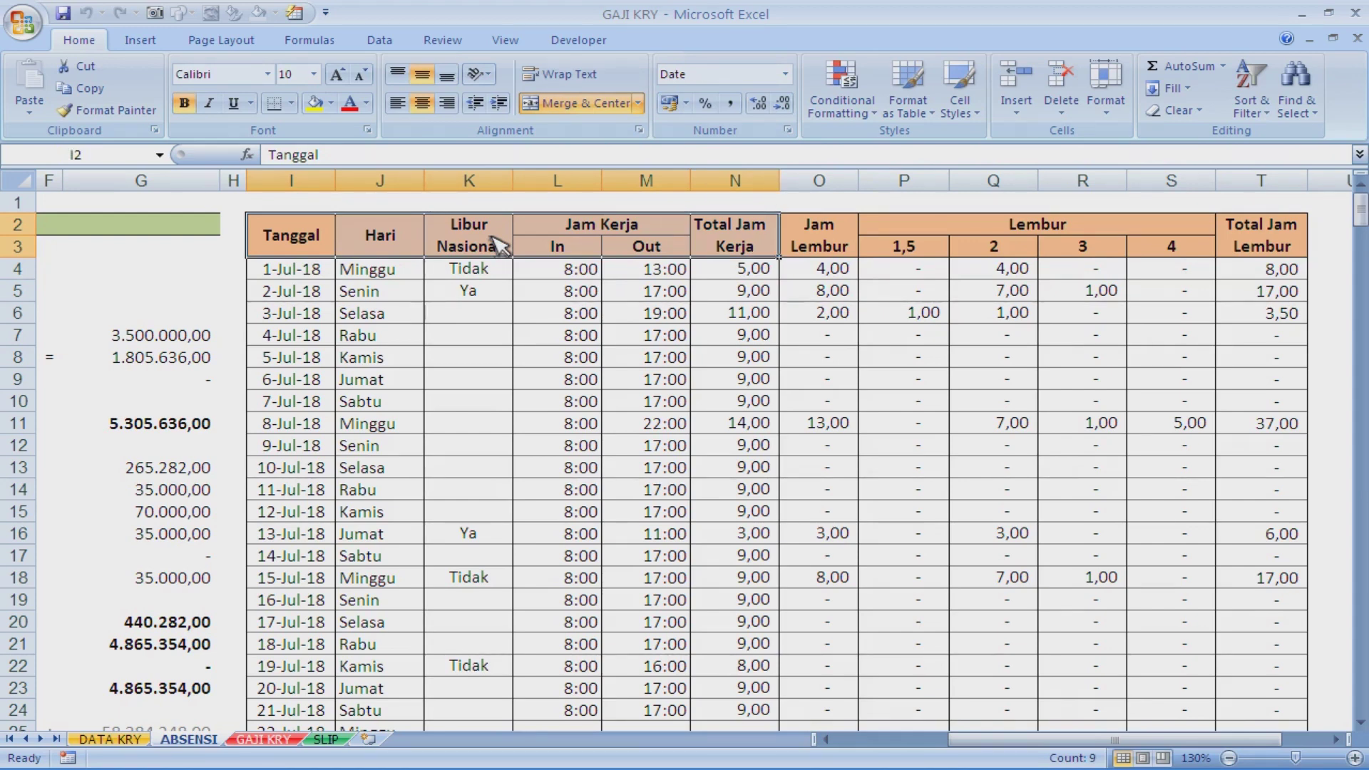
# Step: Highlight the overtime header cells in row 3 from Jam Lembur through Total Jam Lembur
pyautogui.press('Right')
pyautogui.press('Right')
pyautogui.press('Right')
pyautogui.press('Right')
pyautogui.press('Right')
pyautogui.press('Right')
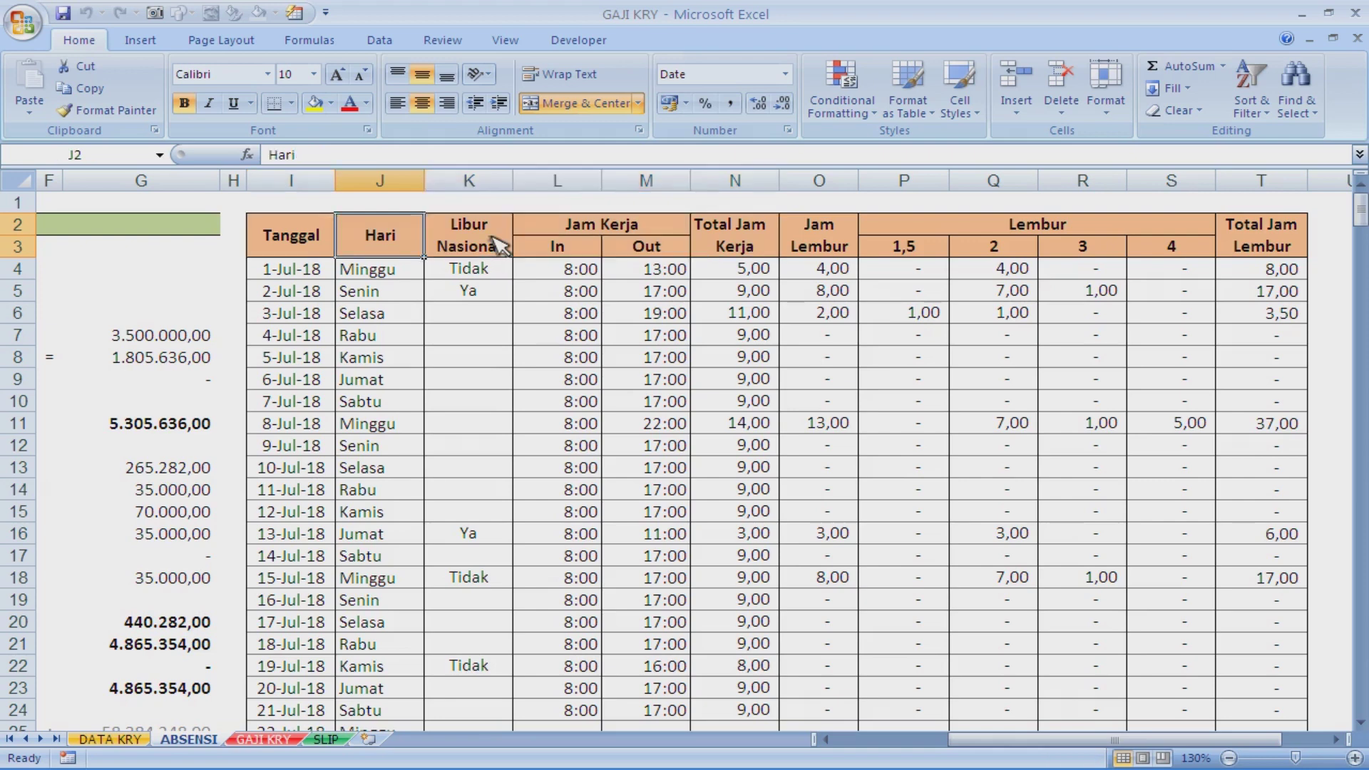
pyautogui.hotkey('shift', 'Right')
pyautogui.hotkey('shift', 'Right')
pyautogui.hotkey('shift', 'Right')
pyautogui.hotkey('shift', 'Right')
pyautogui.hotkey('shift', 'Right')
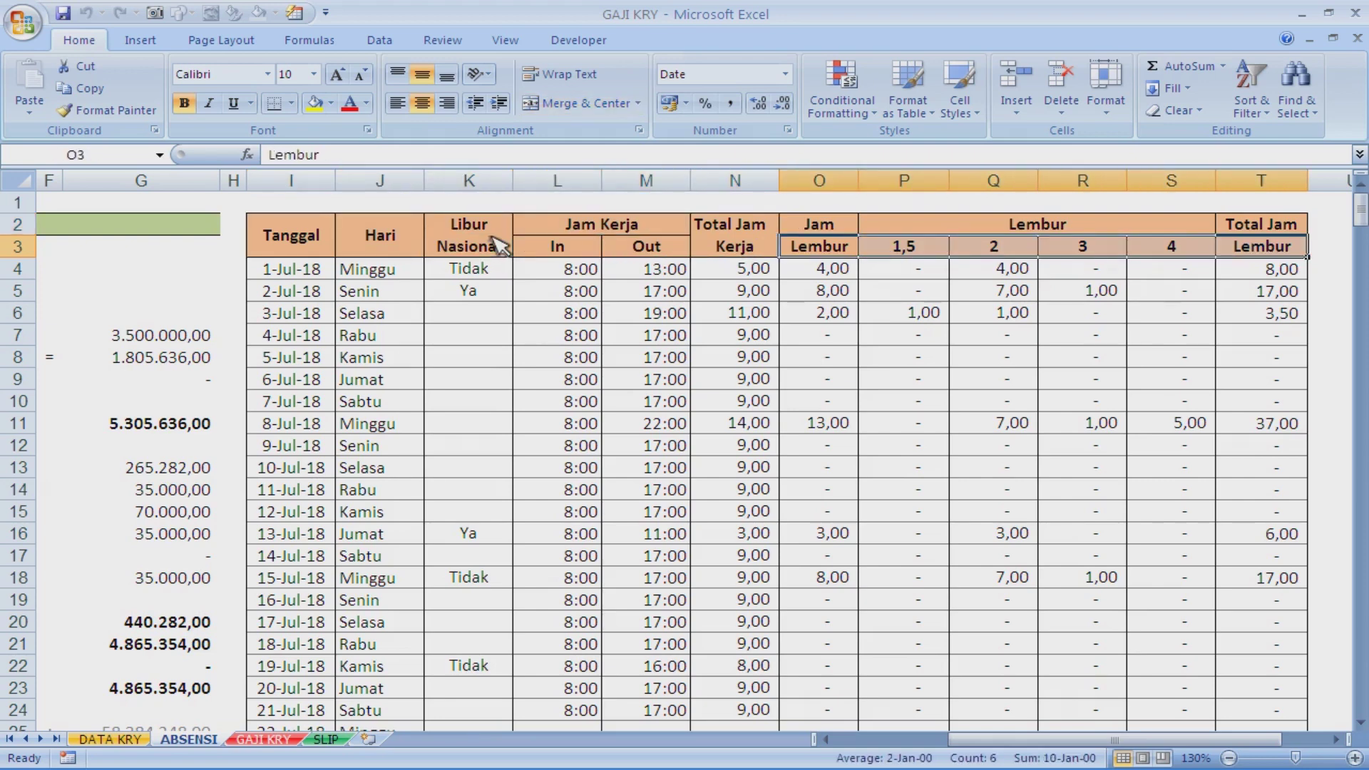
# Step: Review the date, day, national holiday, In and Out cells of the 1-Jul-18 row
pyautogui.press('Down')
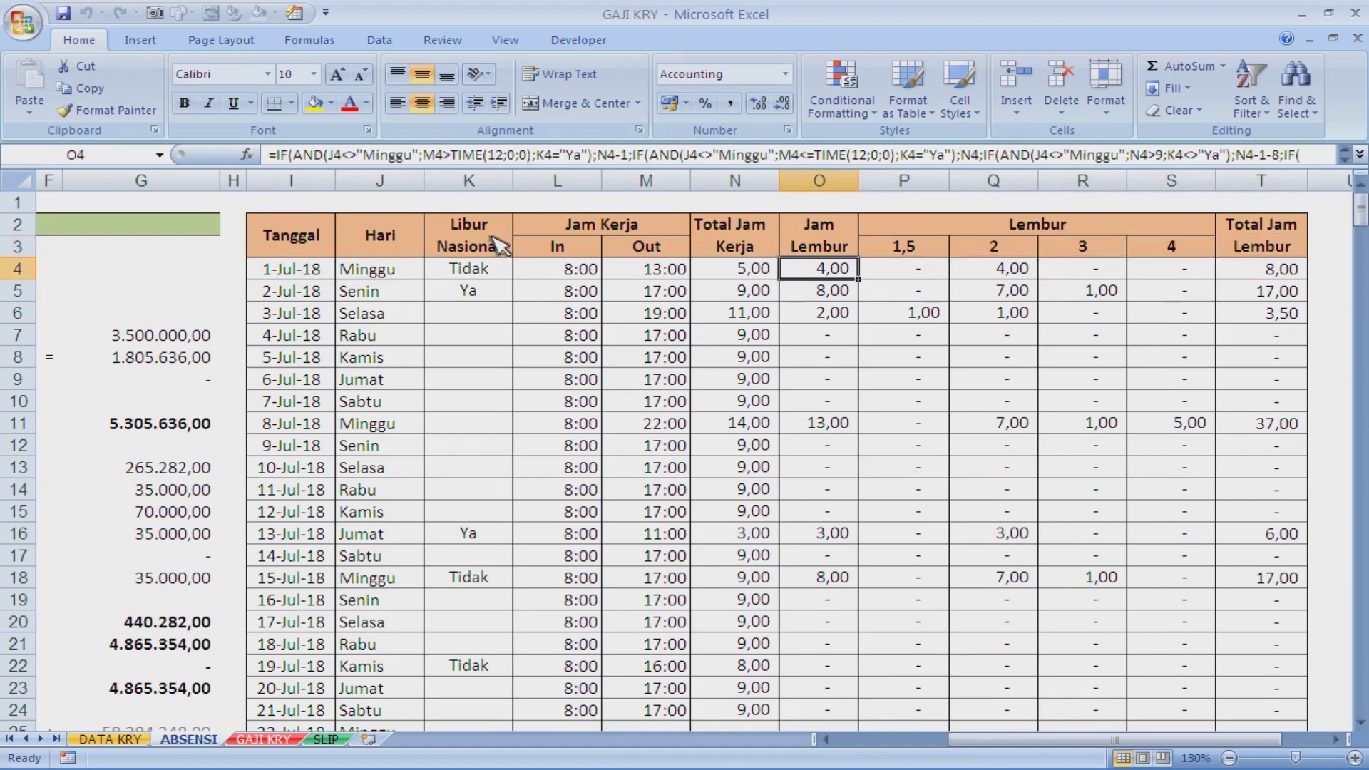
pyautogui.press('Left')
pyautogui.press('Left')
pyautogui.press('Left')
pyautogui.press('Left')
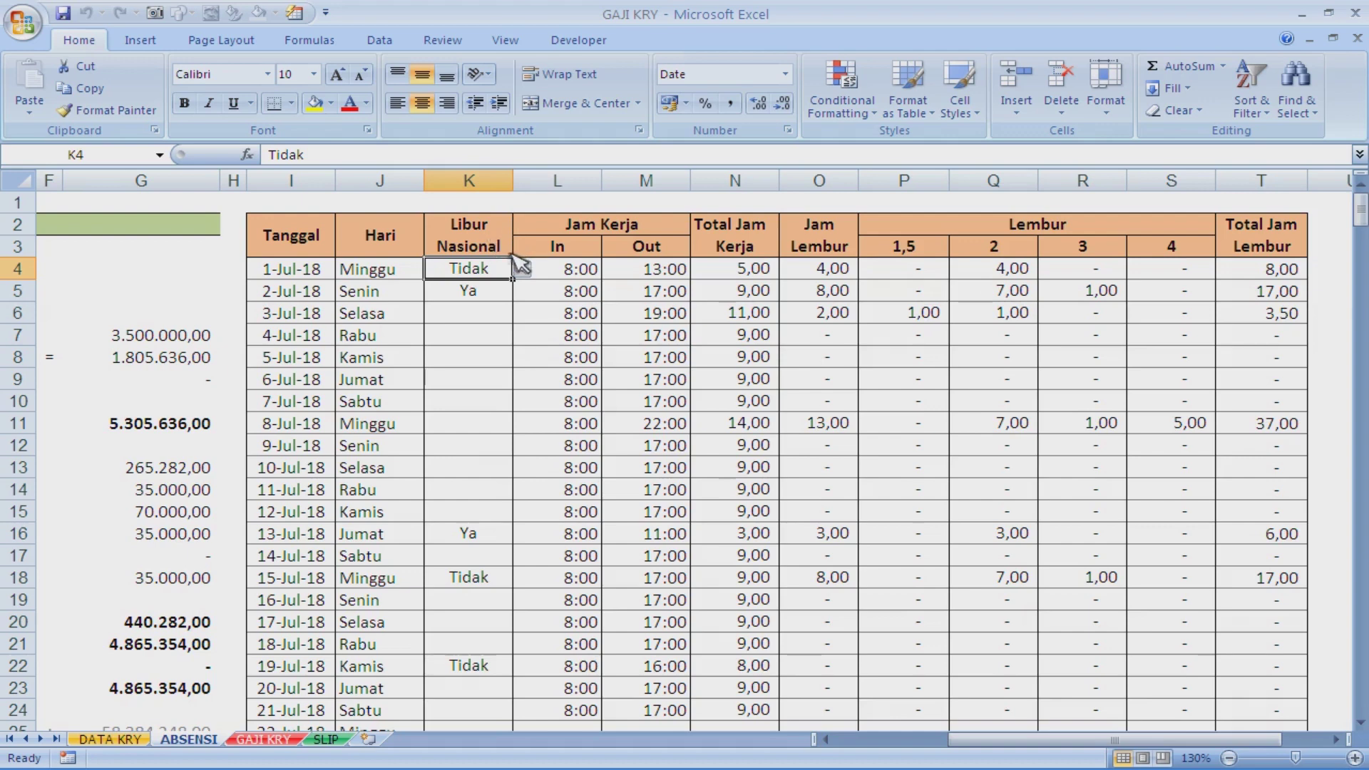
pyautogui.click(328, 269)
pyautogui.click(394, 271)
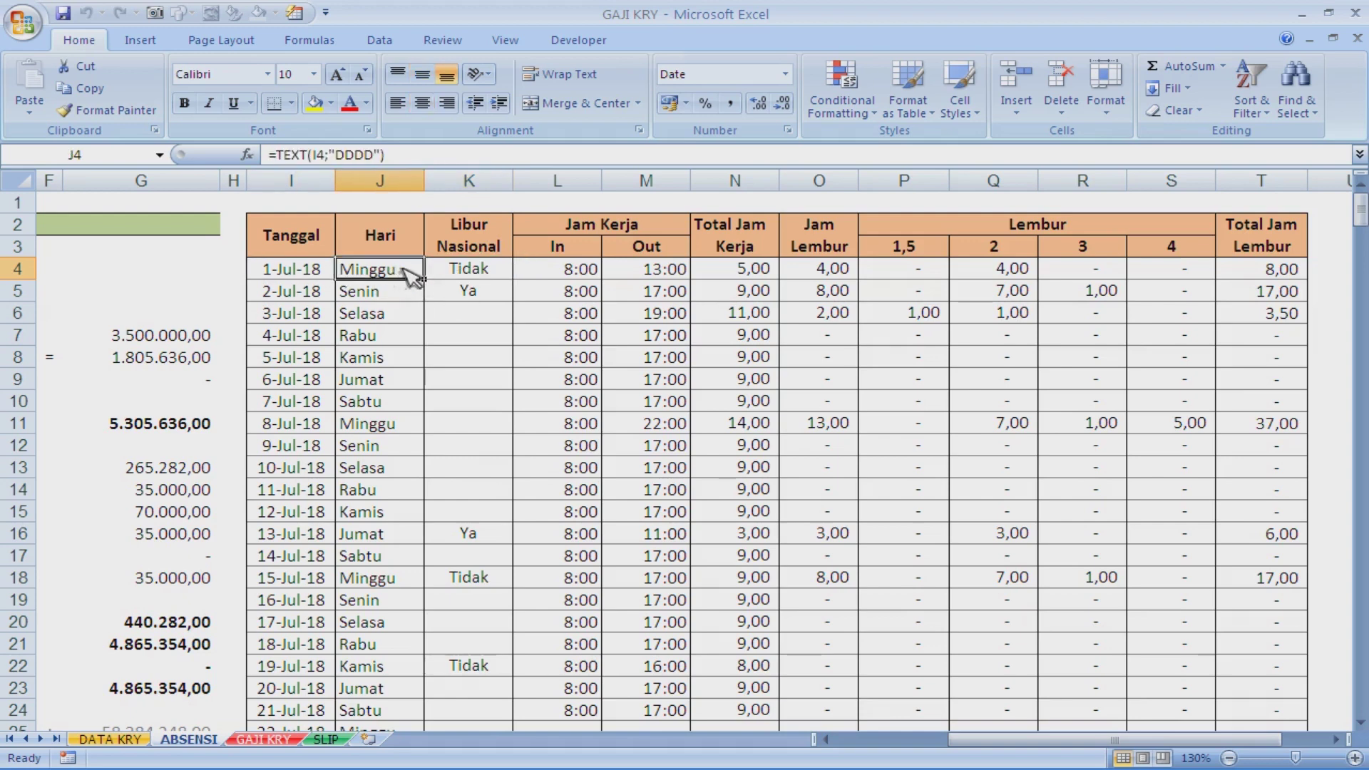
pyautogui.click(447, 272)
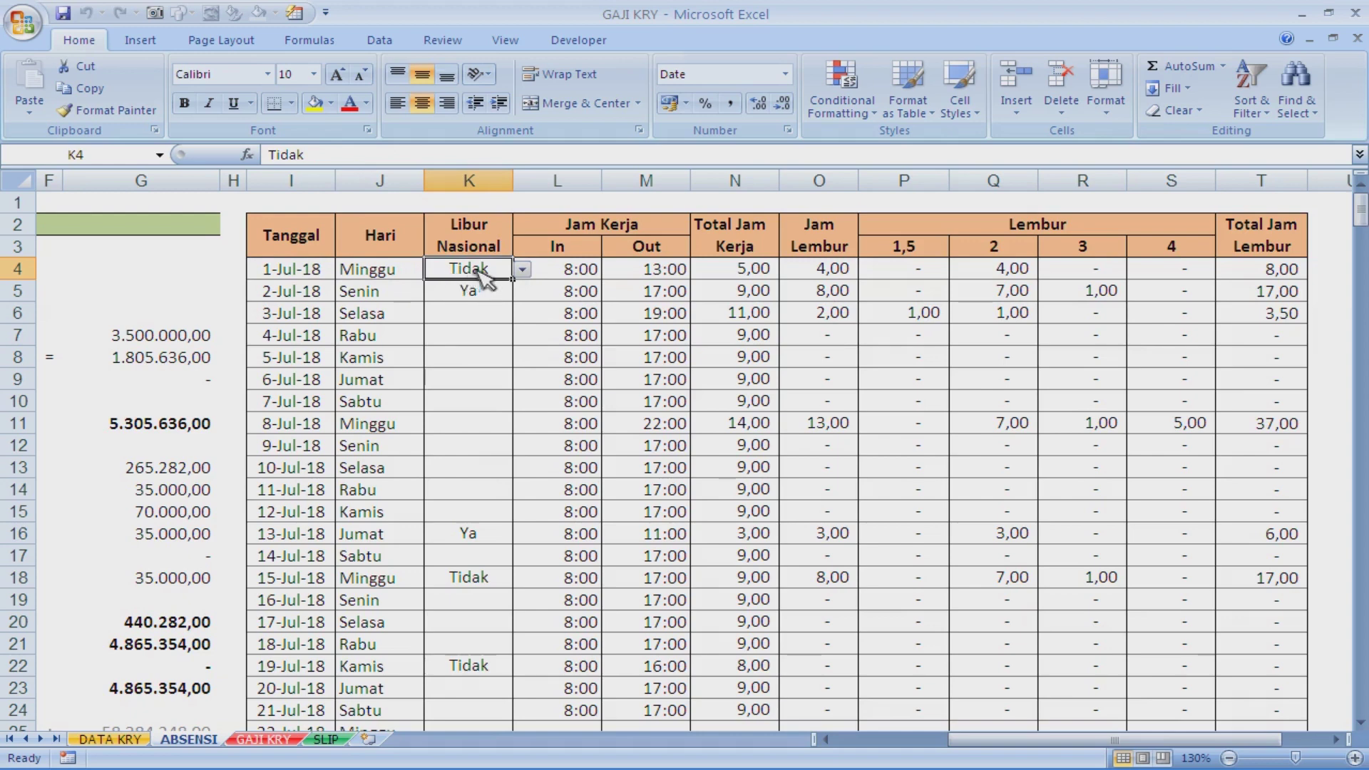
pyautogui.click(583, 274)
pyautogui.click(661, 277)
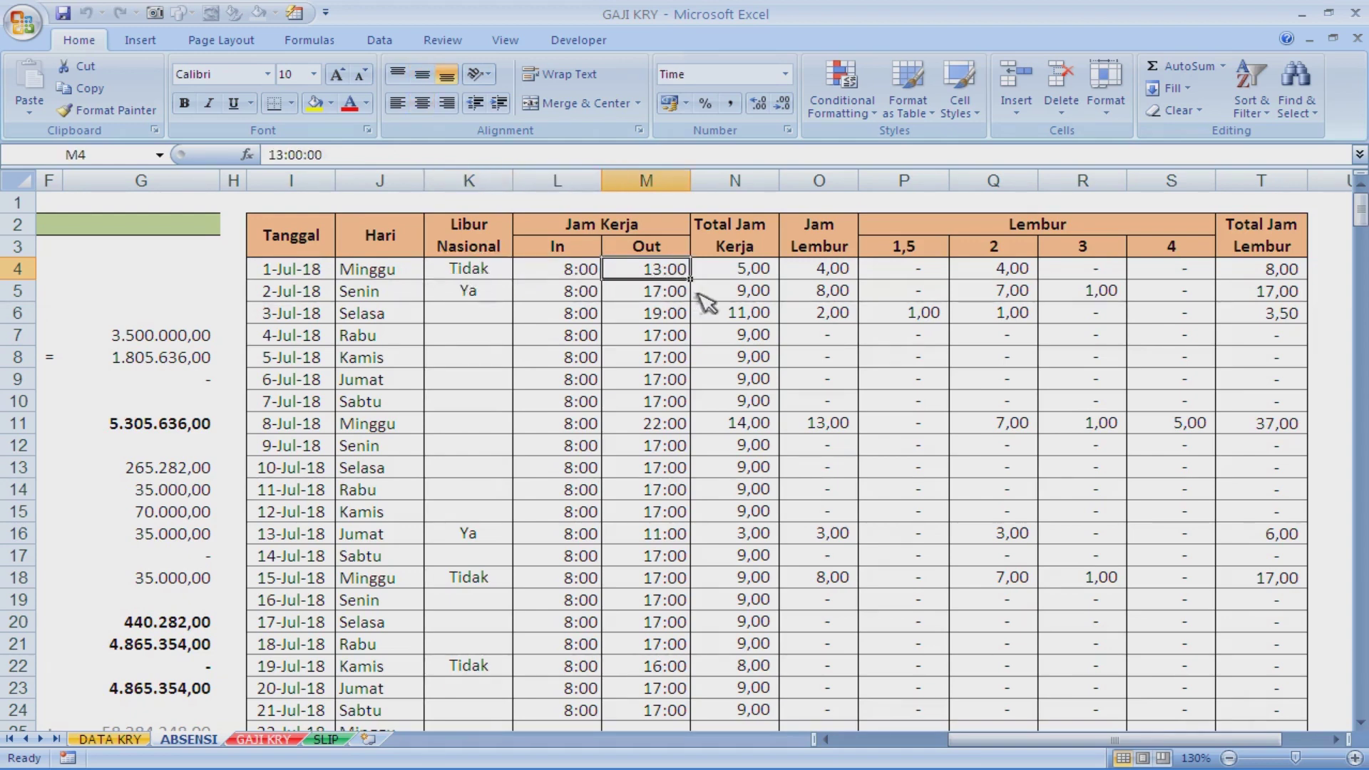
pyautogui.press('Left')
pyautogui.press('Left')
pyautogui.press('Left')
pyautogui.press('Left')
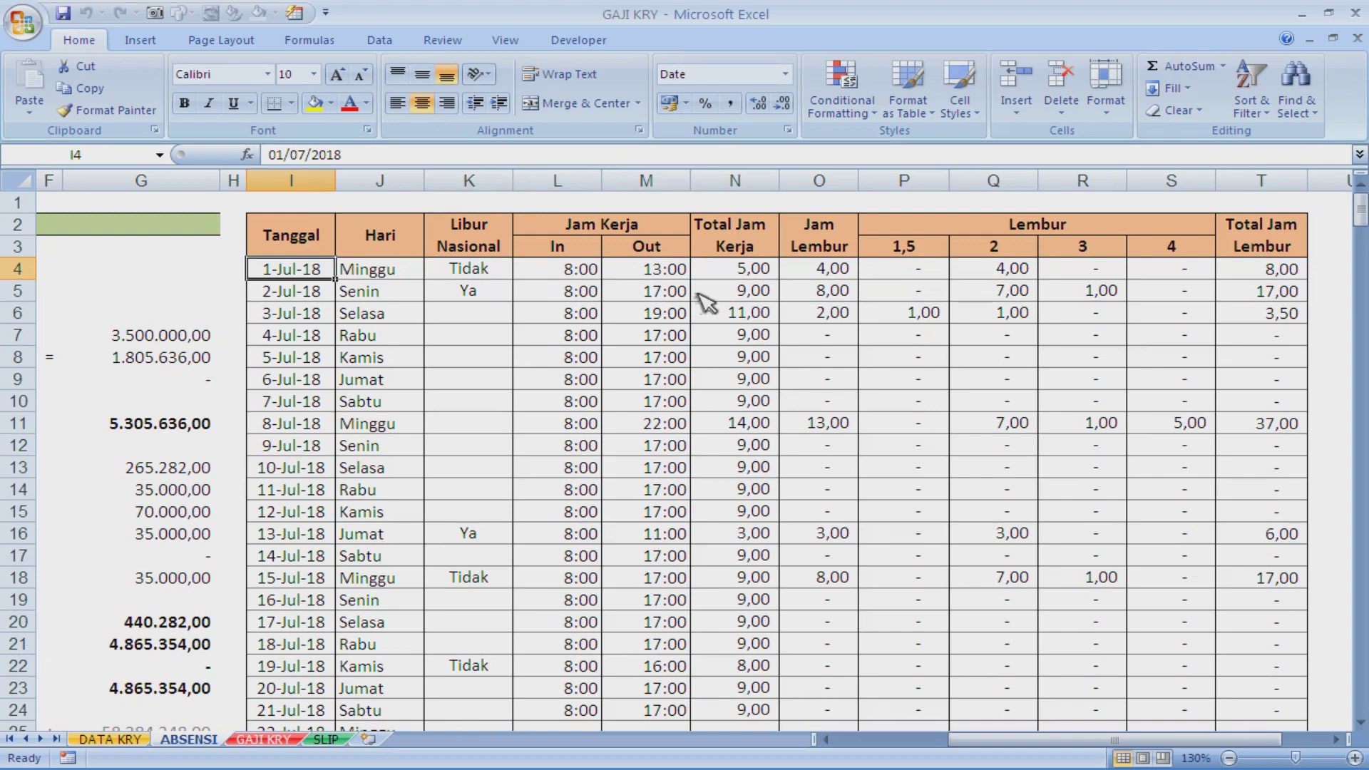
pyautogui.press('Right')
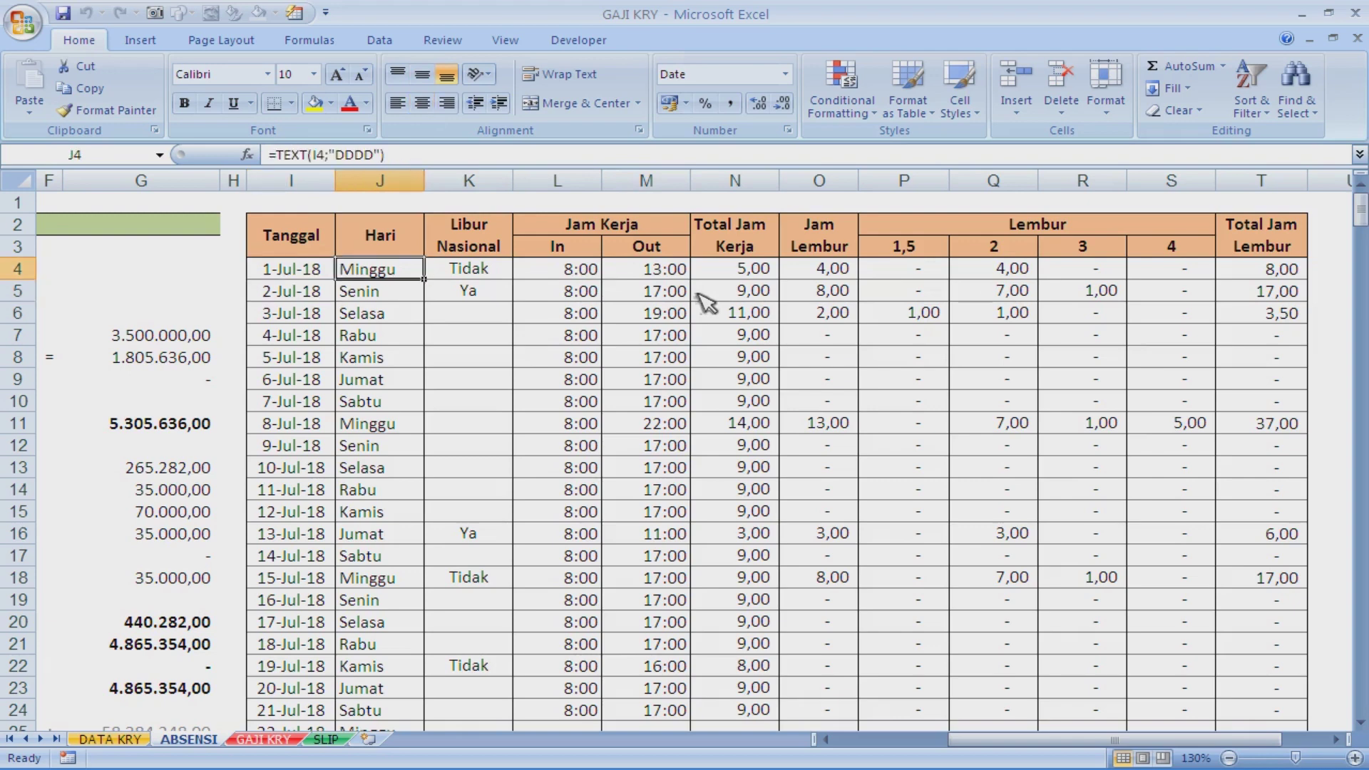
# Step: Switch the Libur Nasional entry for 2-Jul-18 to Tidak and back to Ya
pyautogui.click(499, 273)
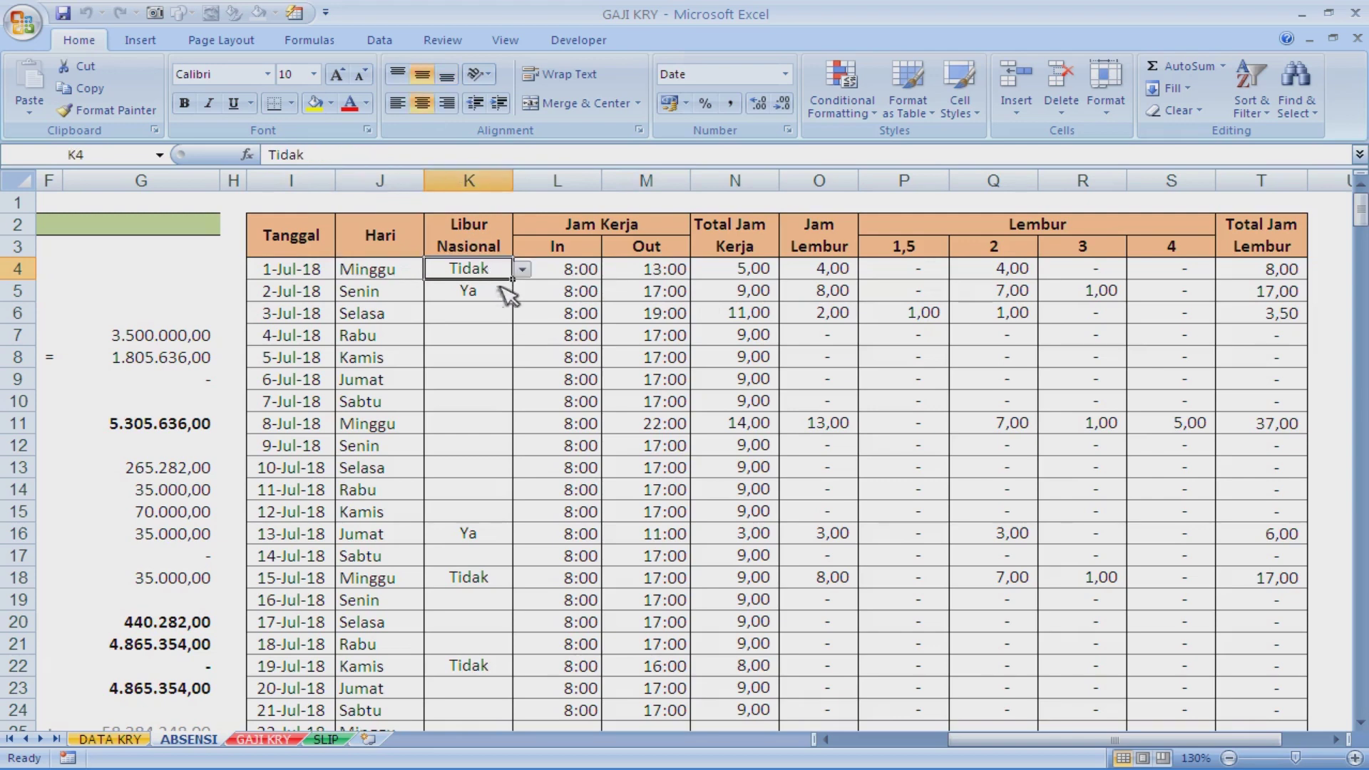
pyautogui.click(499, 293)
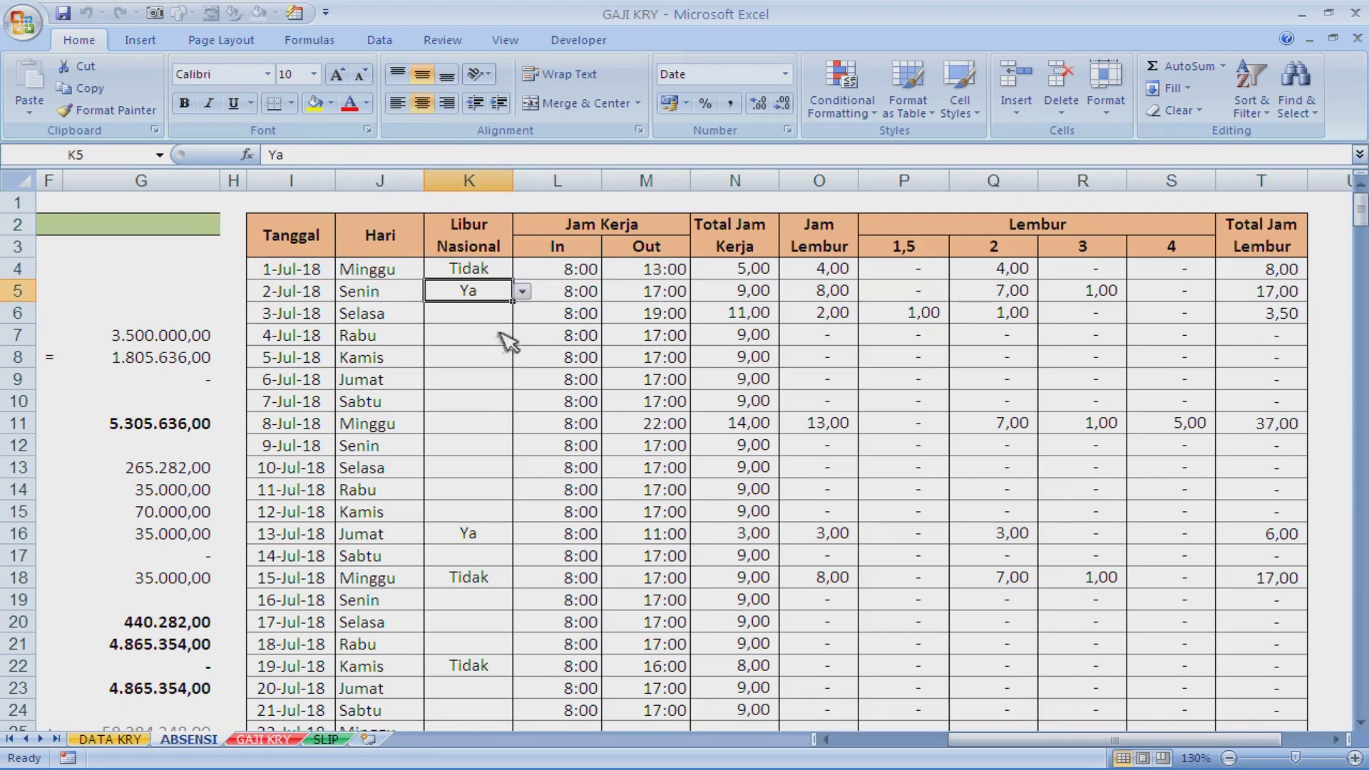
pyautogui.click(522, 290)
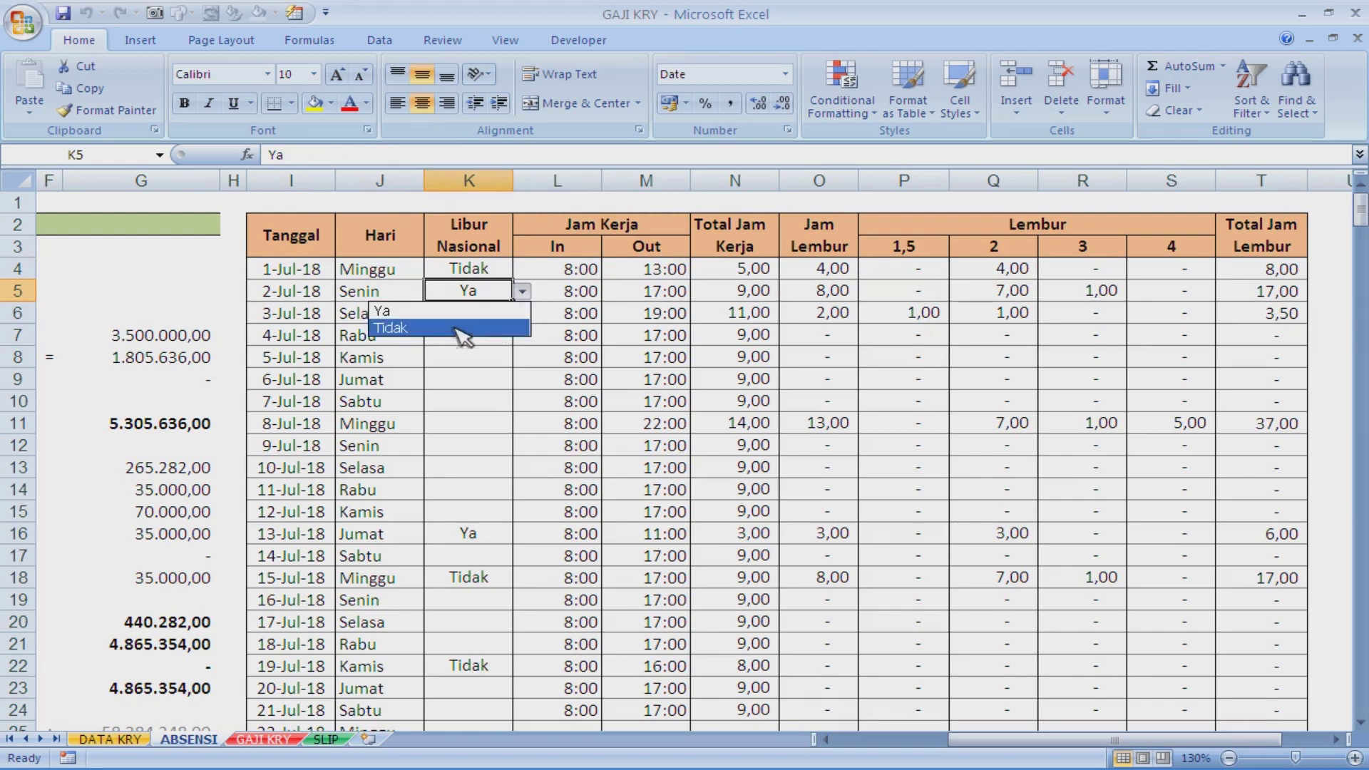
pyautogui.click(456, 328)
pyautogui.click(523, 291)
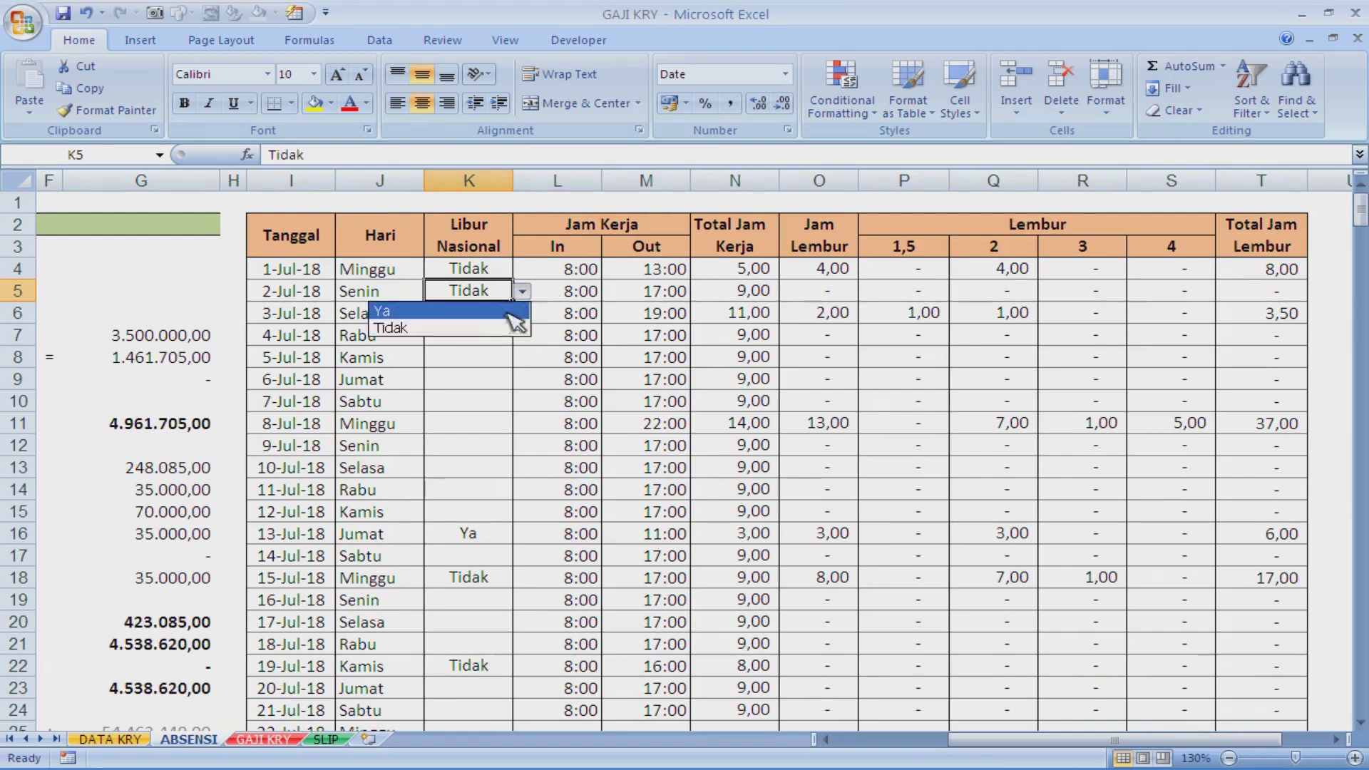
pyautogui.click(478, 310)
# Step: Set the Libur Nasional entry for Senin, 2-Jul-18 (cell K5) to Tidak
pyautogui.click(387, 298)
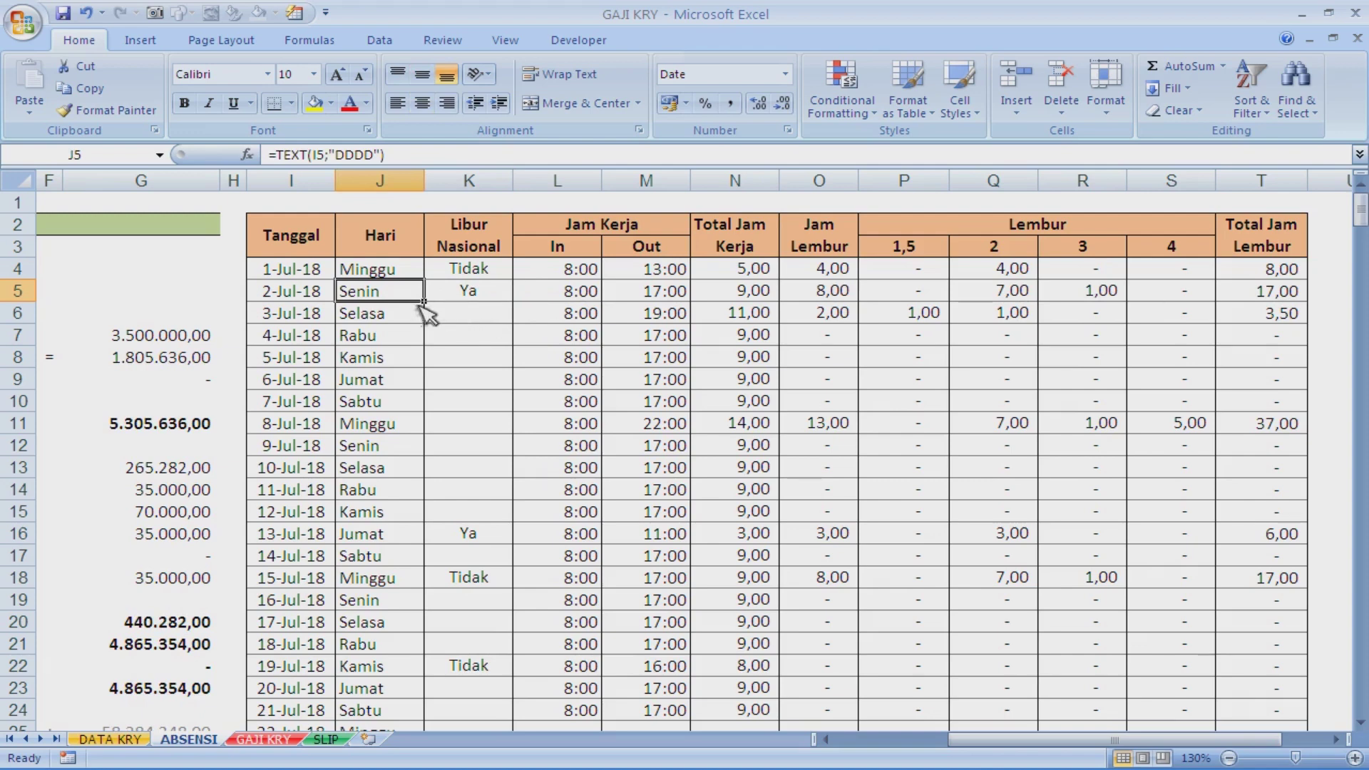
pyautogui.click(456, 296)
pyautogui.click(405, 296)
pyautogui.click(505, 295)
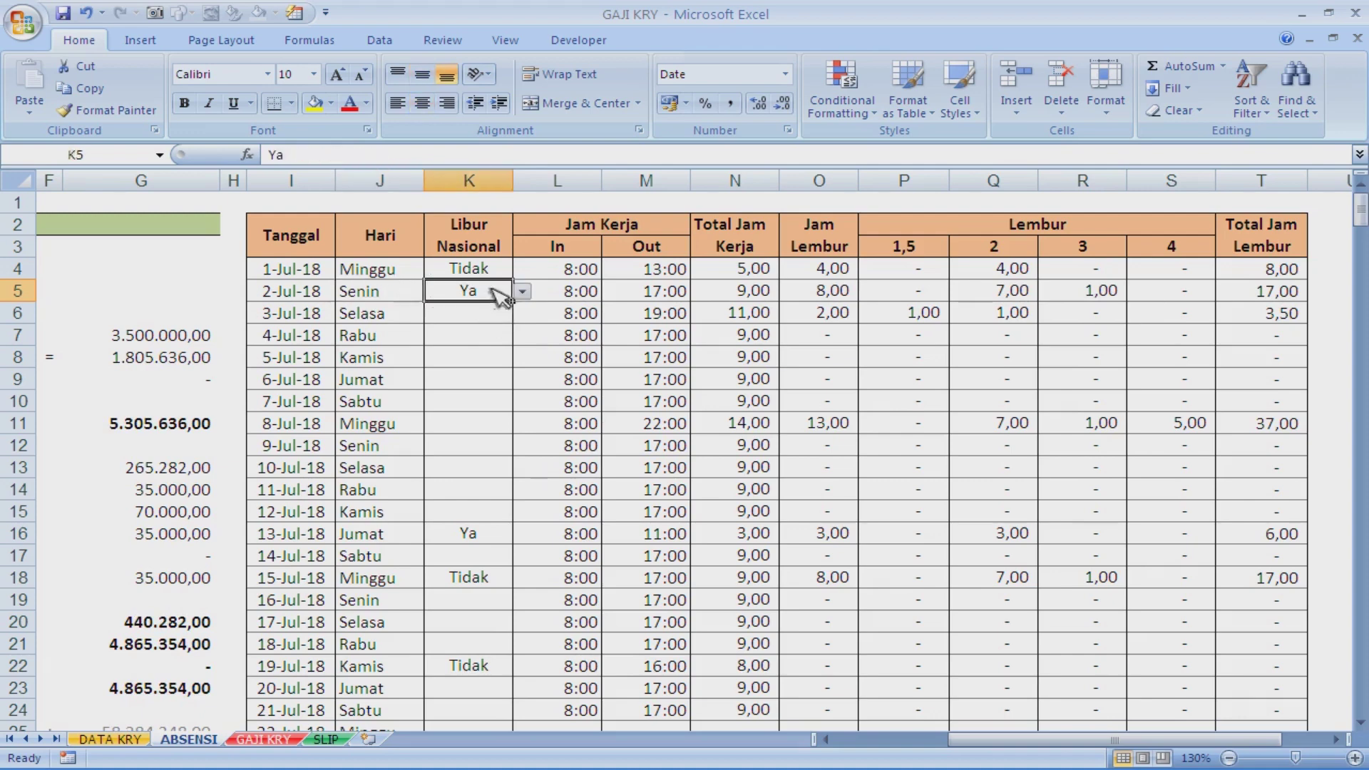
pyautogui.click(523, 291)
pyautogui.click(476, 309)
pyautogui.click(523, 291)
pyautogui.click(480, 314)
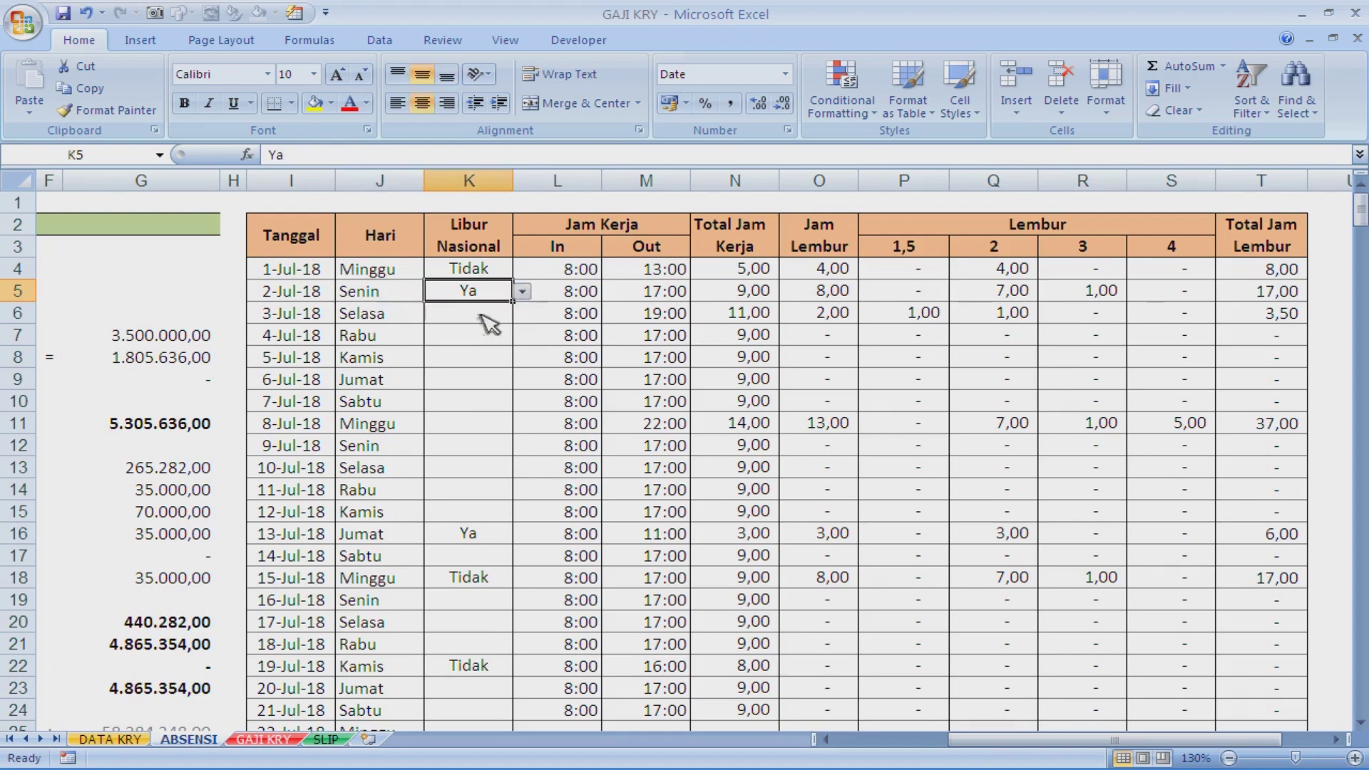
pyautogui.click(523, 291)
pyautogui.click(464, 328)
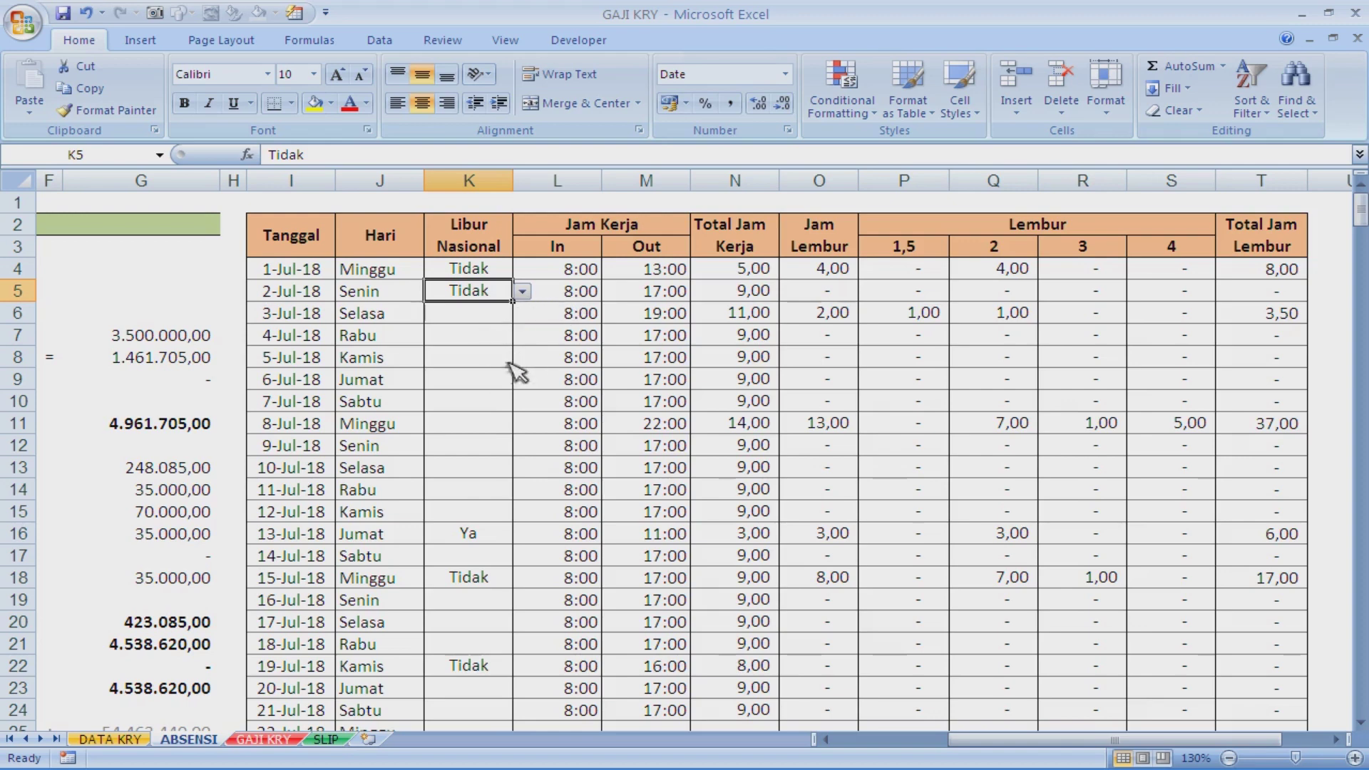
# Step: Set Libur Nasional for Sabtu, 7-Jul-18 (cell K10) to Ya and check the row's overtime at rate 2
pyautogui.click(489, 407)
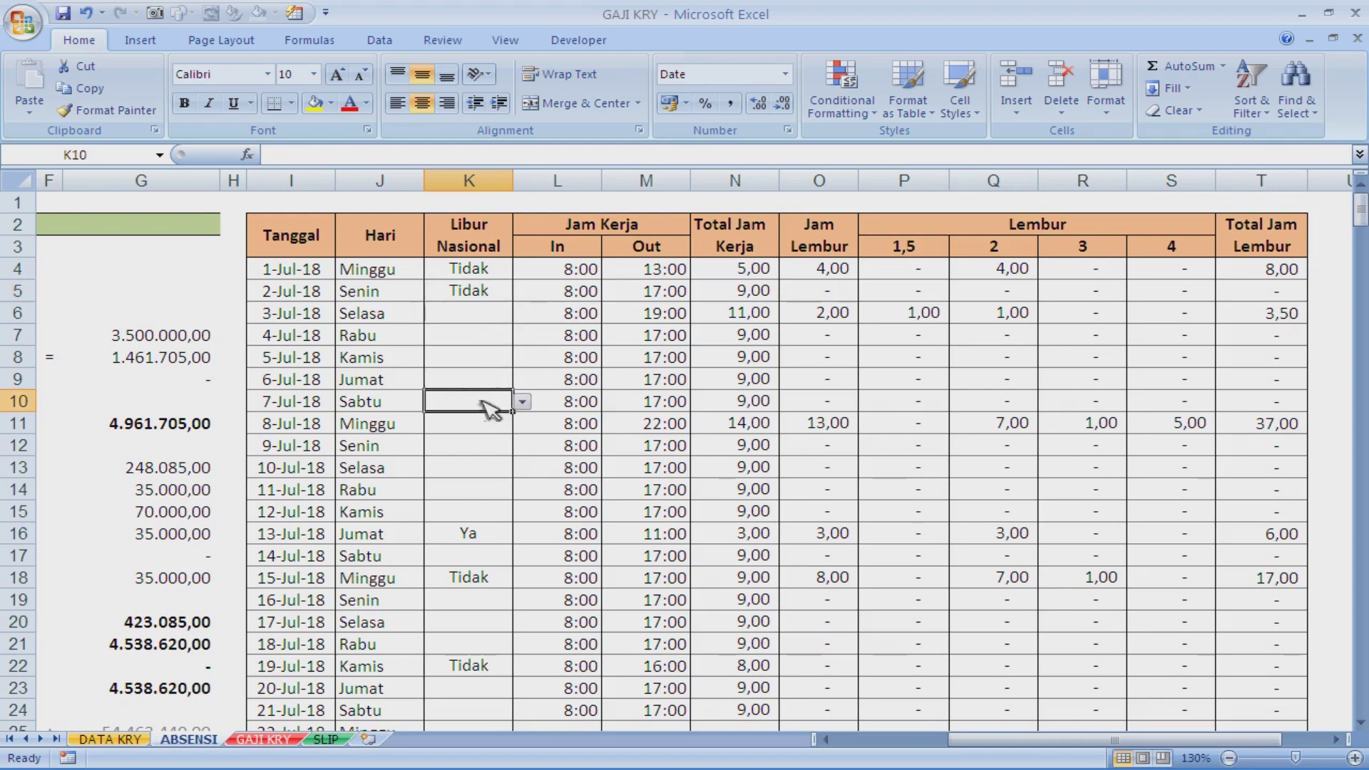
pyautogui.click(332, 413)
pyautogui.click(388, 413)
pyautogui.click(472, 408)
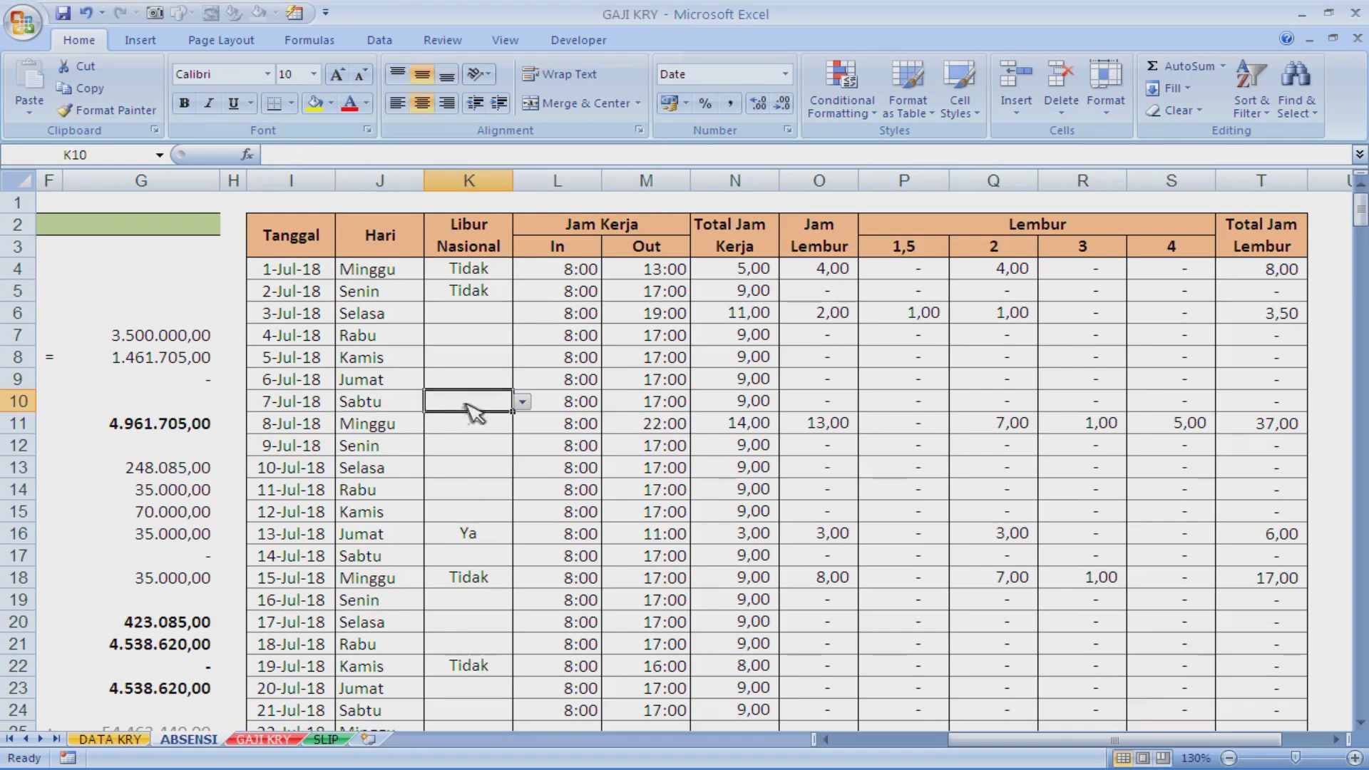
pyautogui.click(534, 407)
pyautogui.click(523, 400)
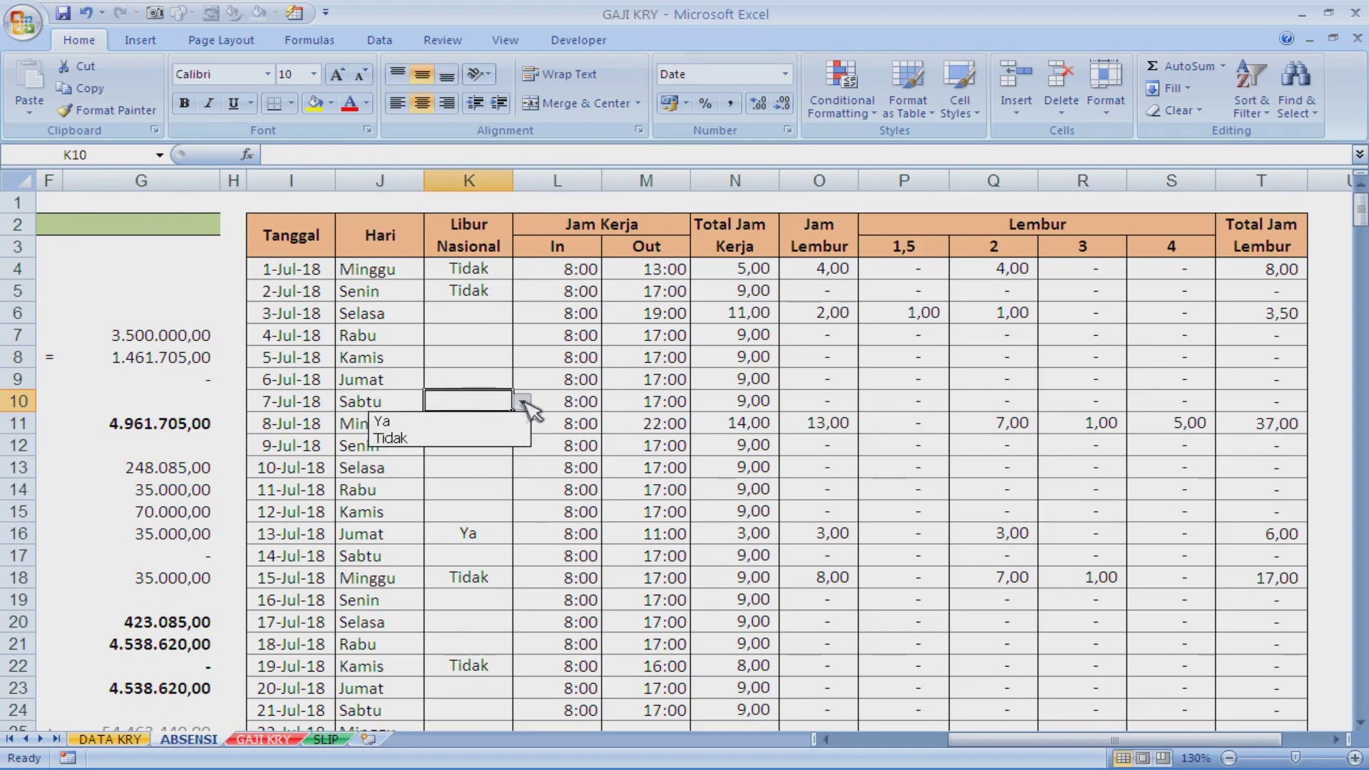
pyautogui.click(465, 420)
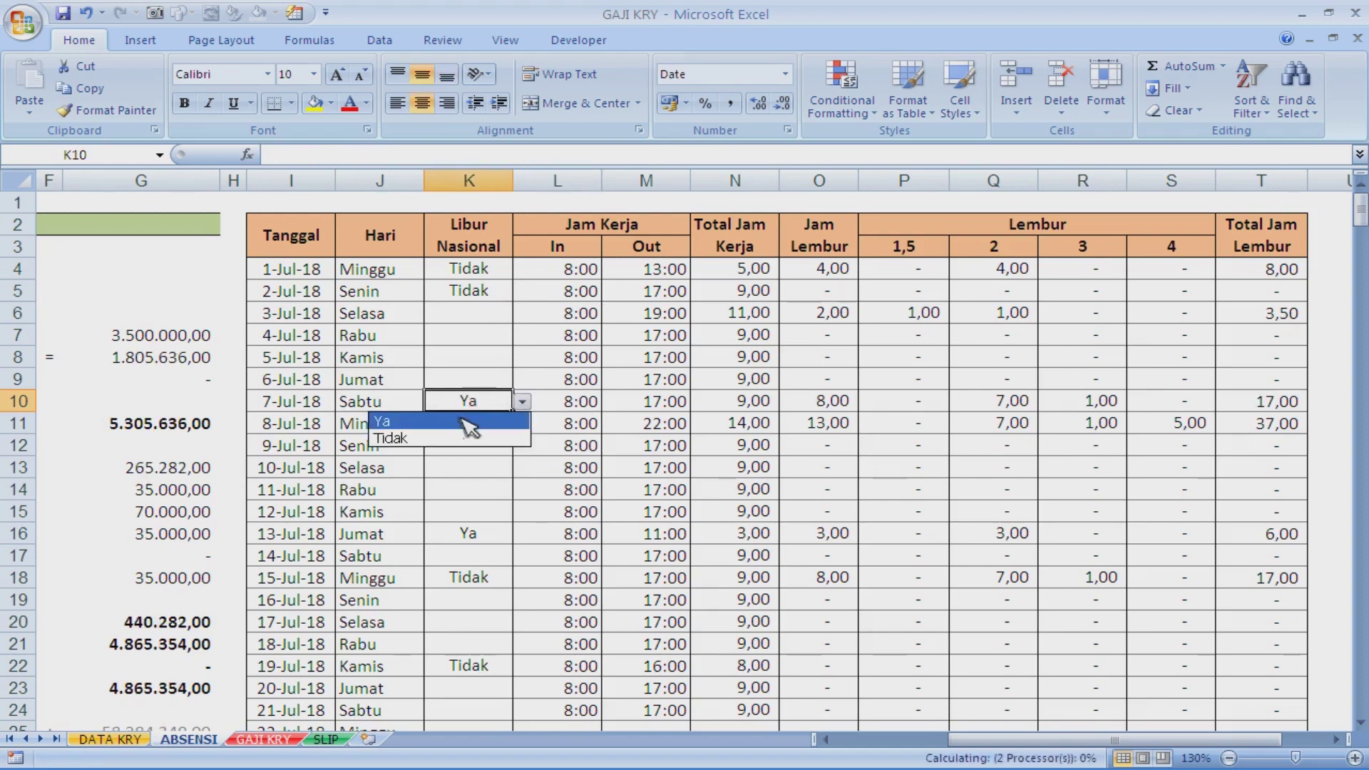
pyautogui.click(984, 403)
pyautogui.click(508, 406)
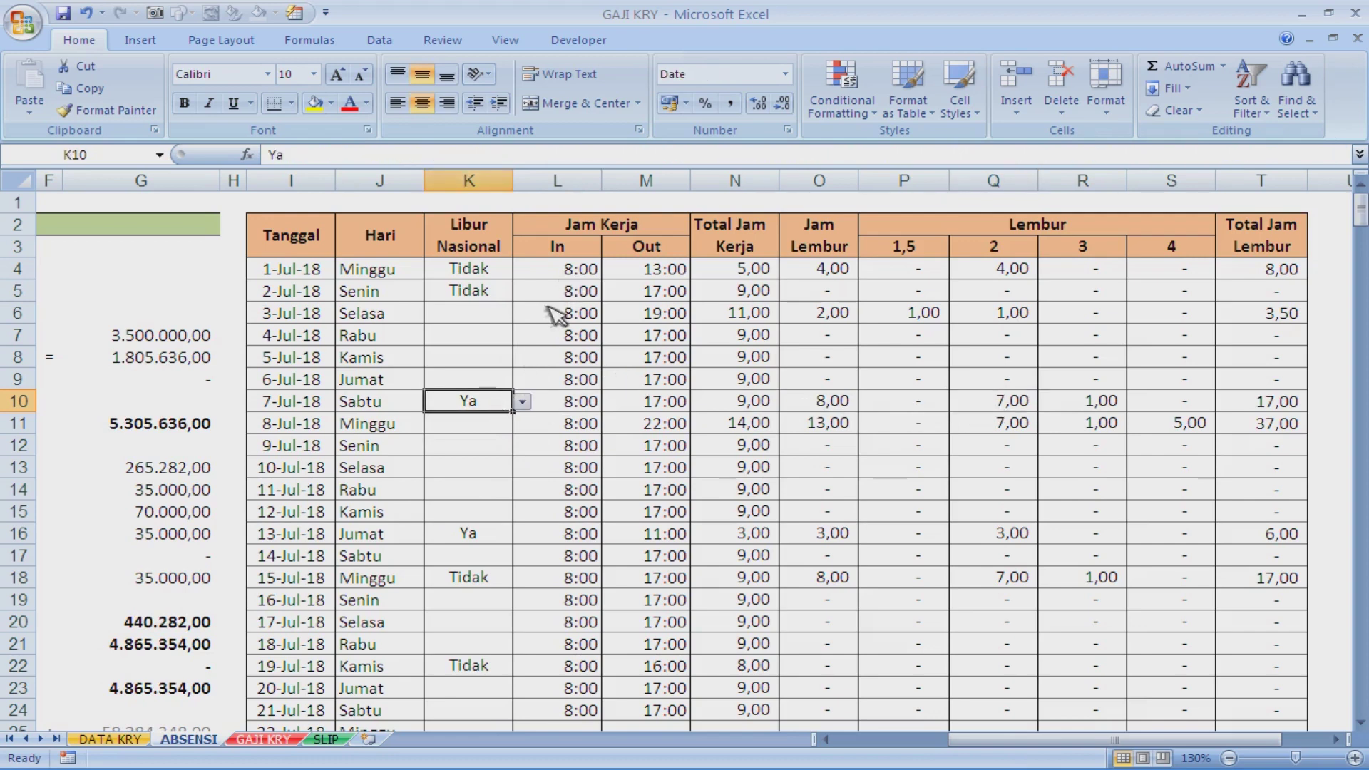
# Step: Enter 8:00 as the In time for Minggu, 1-Jul-18 (cell L4)
pyautogui.click(396, 280)
pyautogui.click(481, 271)
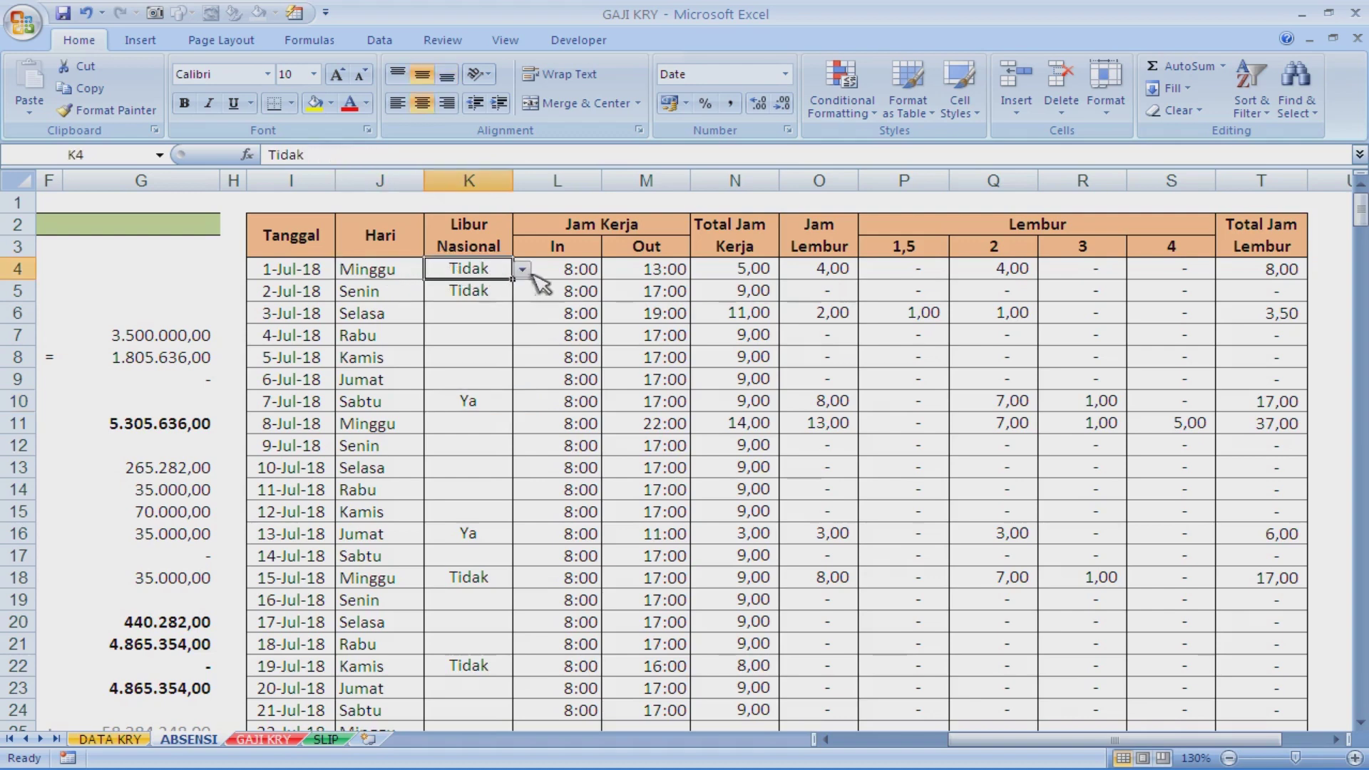
pyautogui.click(578, 278)
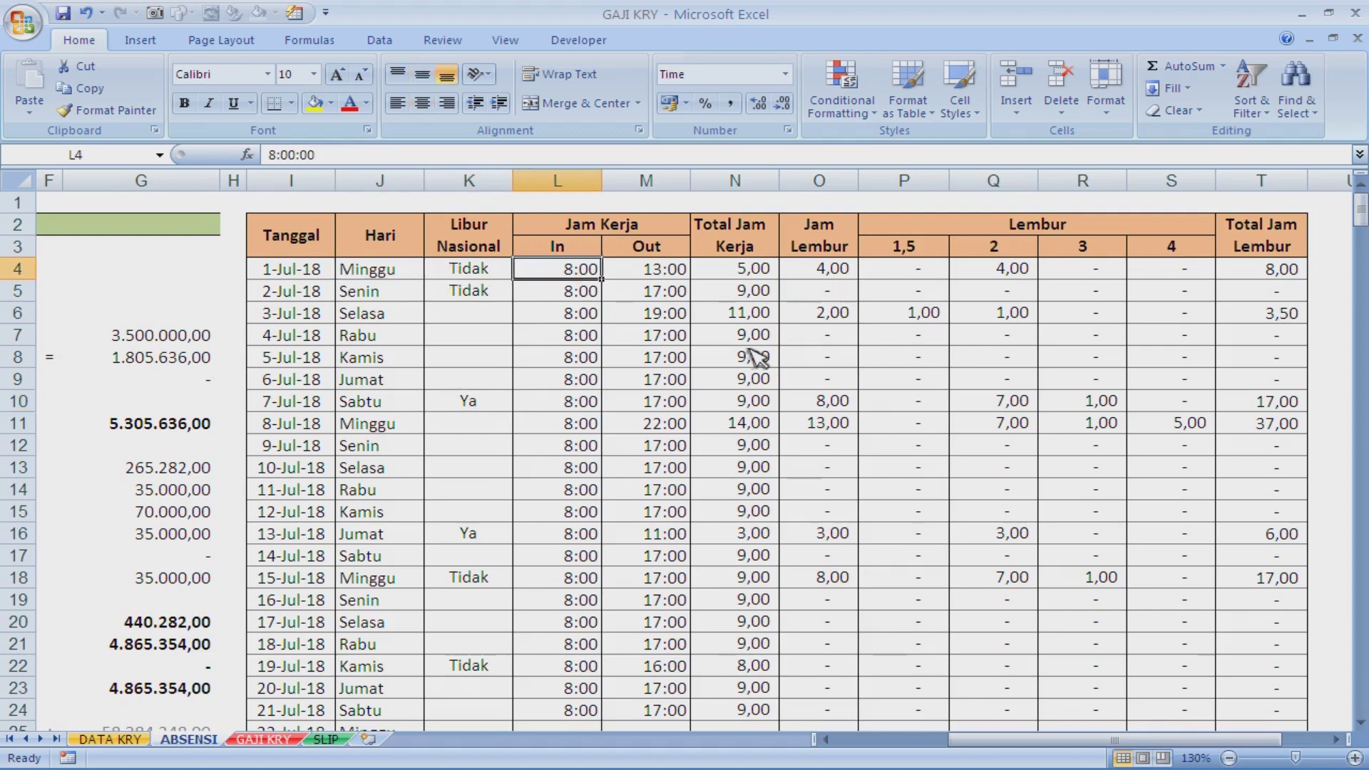
pyautogui.write('8:')
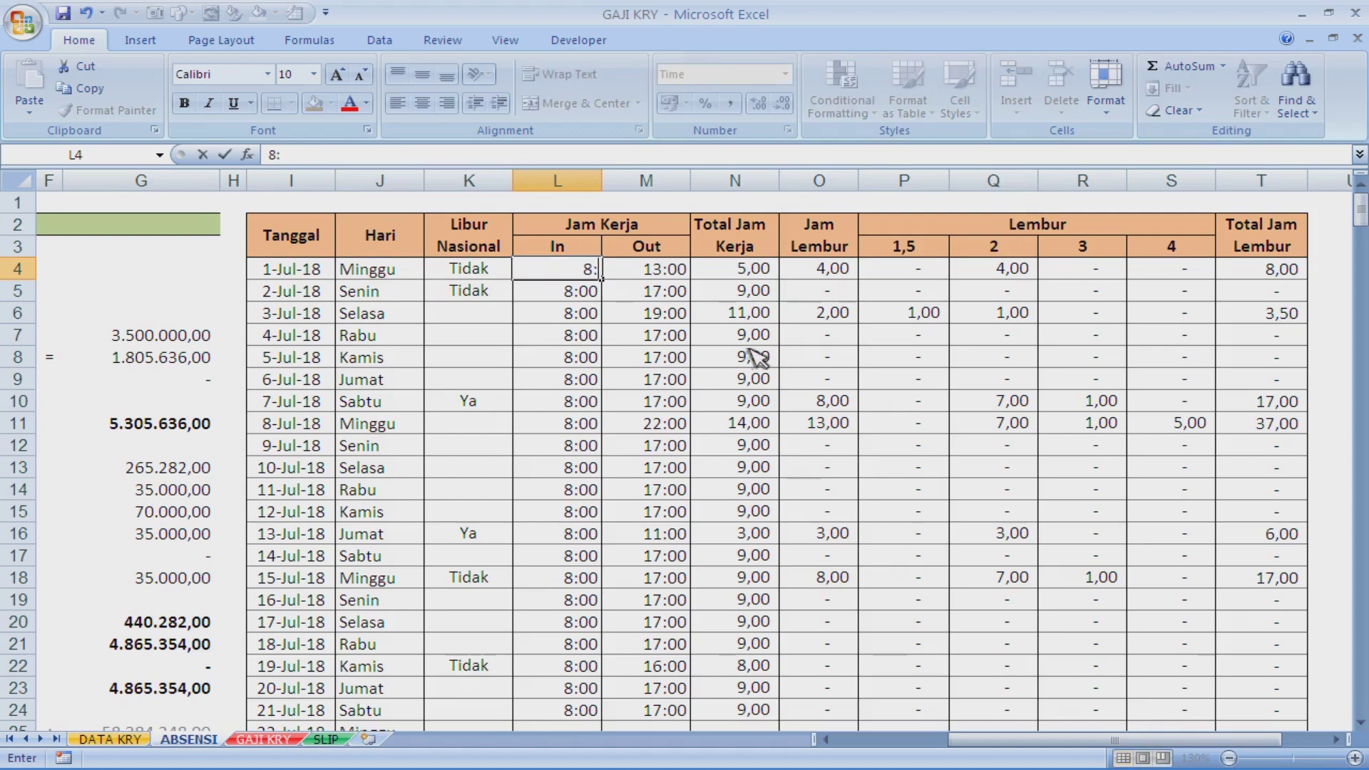
pyautogui.press('Escape')
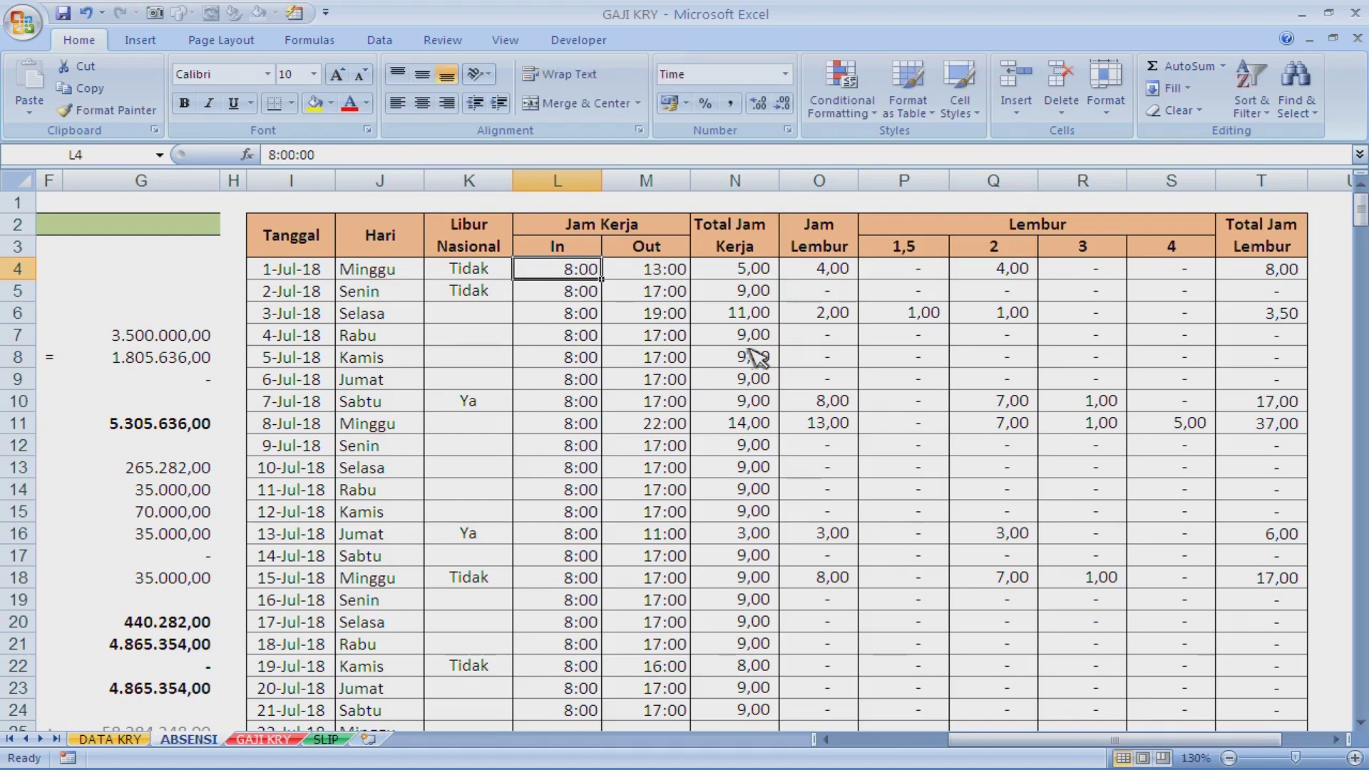
pyautogui.write('8')
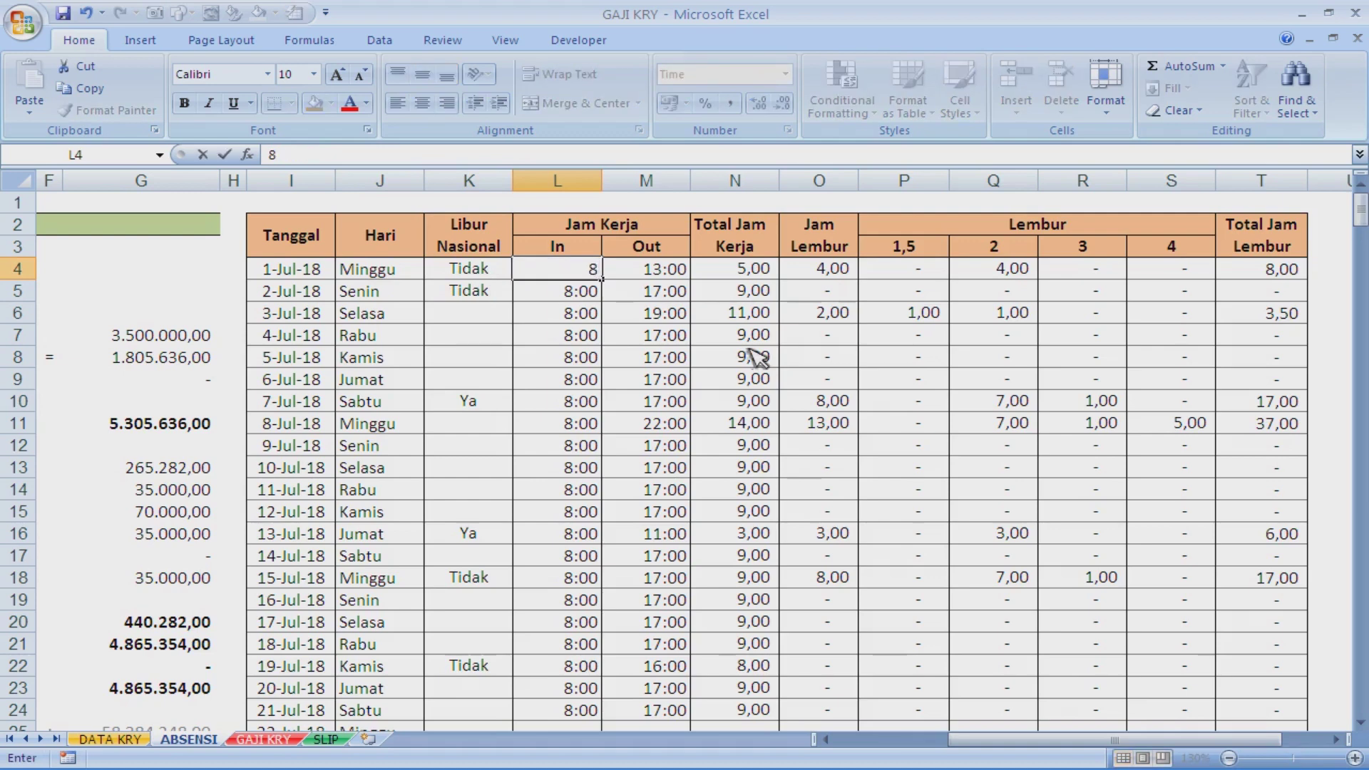
pyautogui.write(':')
pyautogui.press('Return')
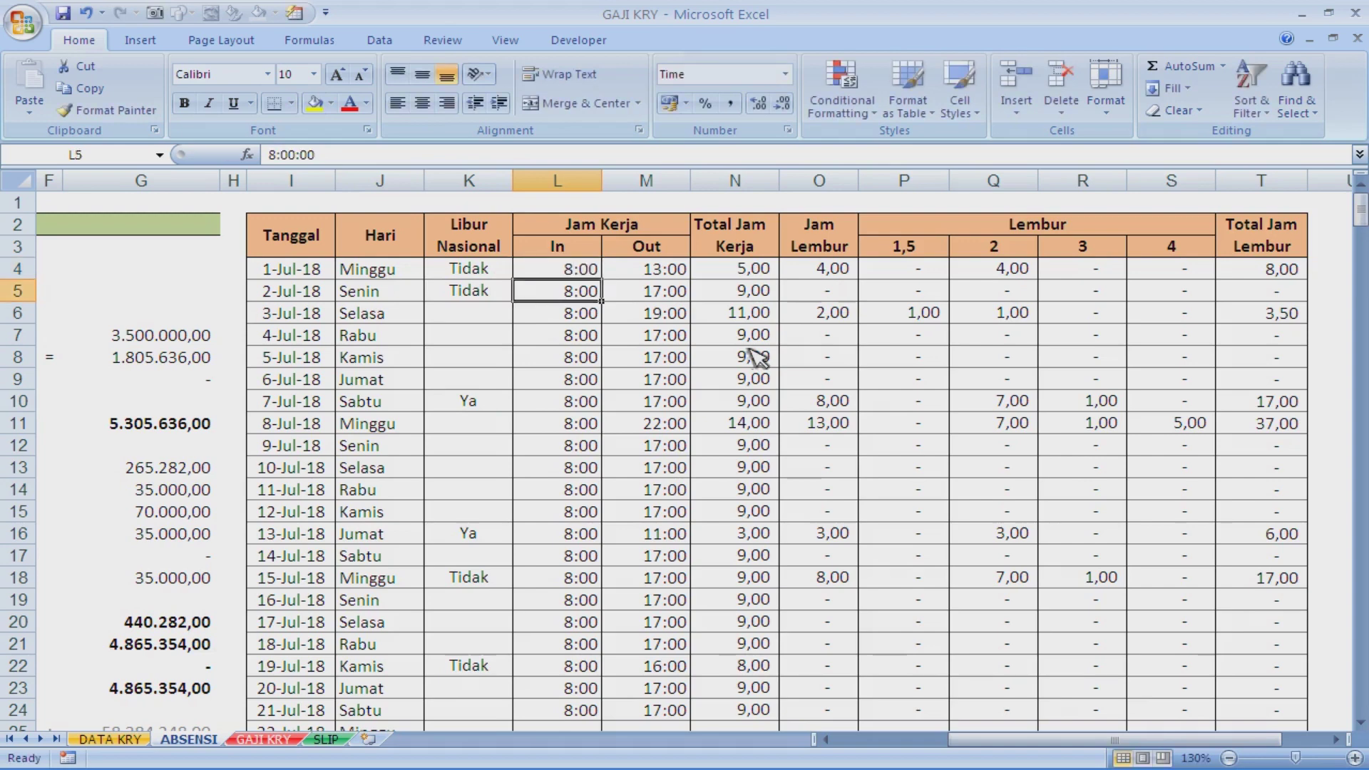
# Step: Set the Out time for 1-Jul-18 (cell M4) to 19:00
pyautogui.press('Up')
pyautogui.press('Right')
pyautogui.write('19')
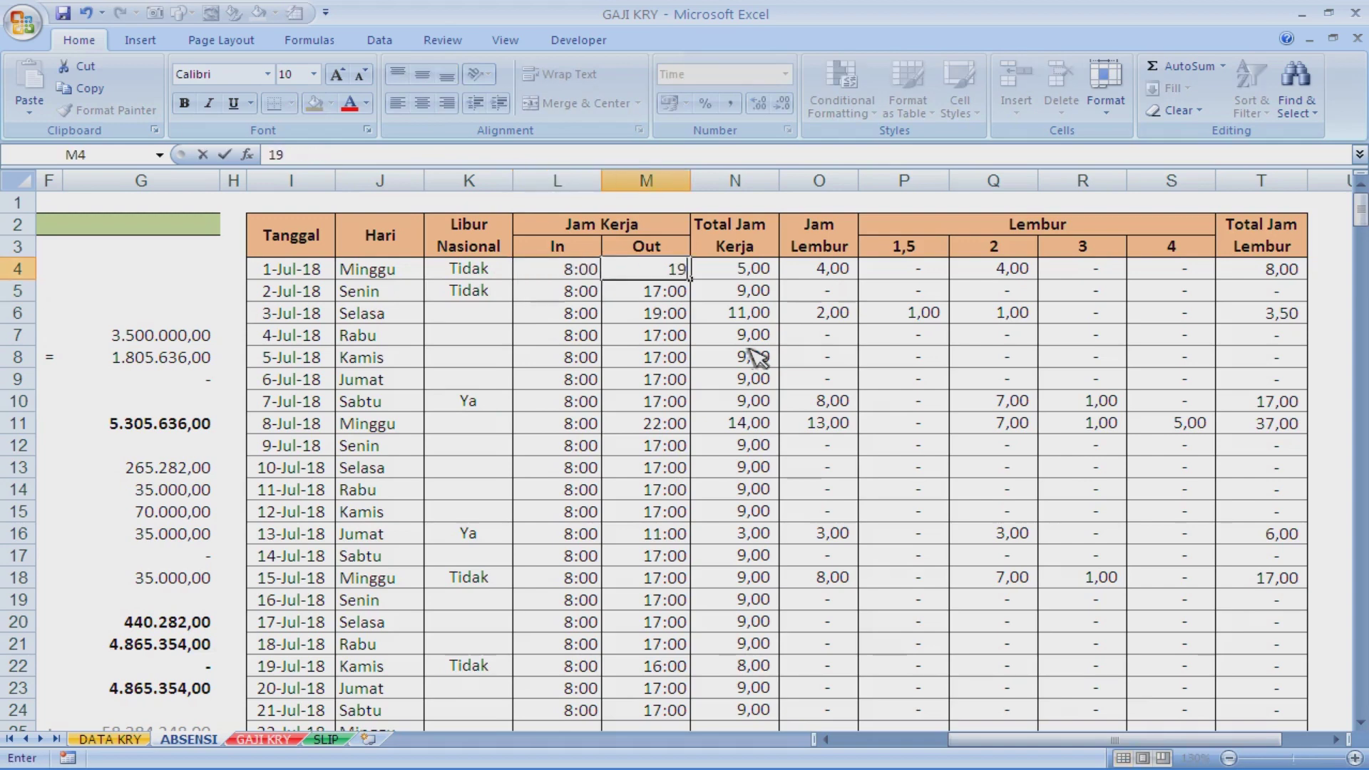
pyautogui.write(':')
pyautogui.press('Return')
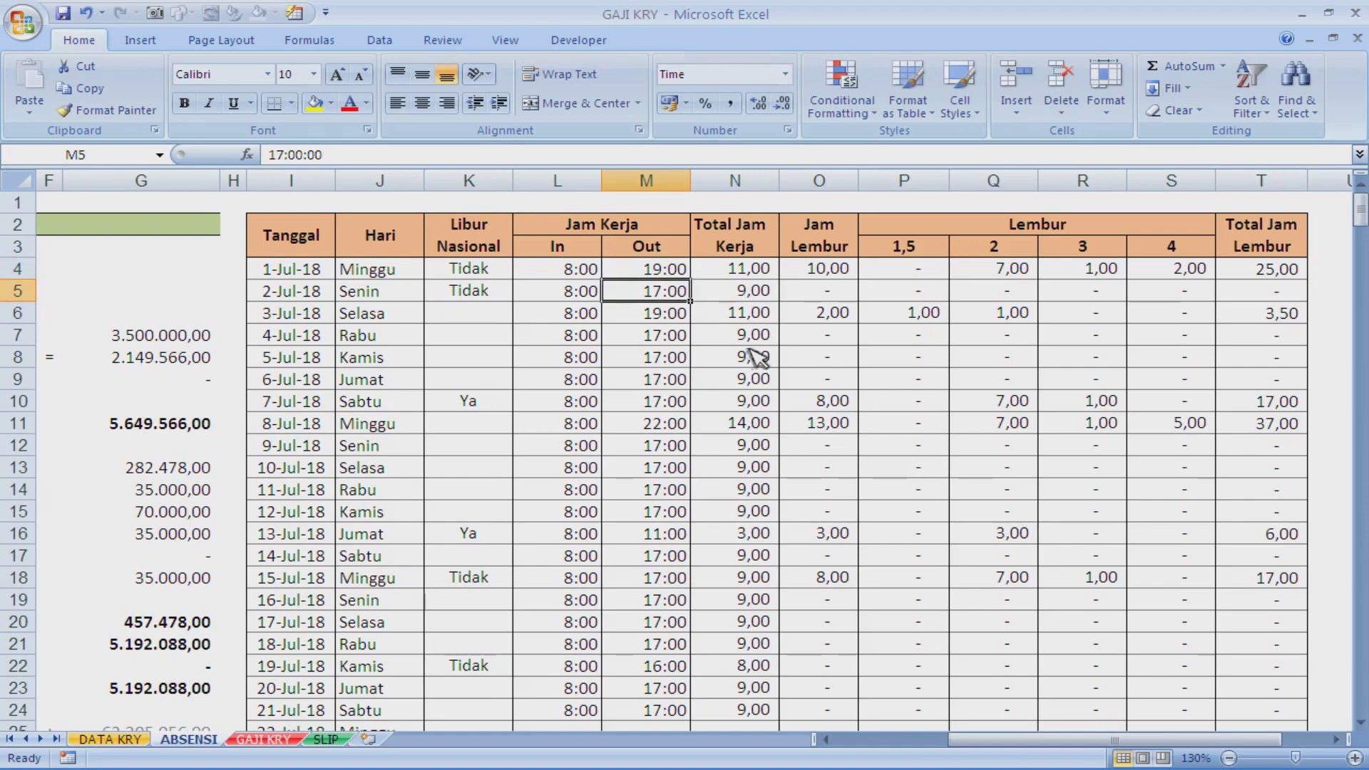
# Step: Examine the 1-Jul-18 row's work hours, overtime hours and overtime rate columns by selecting N4:T4
pyautogui.press('Up')
pyautogui.press('Right')
pyautogui.hotkey('shift', 'Right')
pyautogui.hotkey('shift', 'Right')
pyautogui.hotkey('shift', 'Right')
pyautogui.hotkey('shift', 'Right')
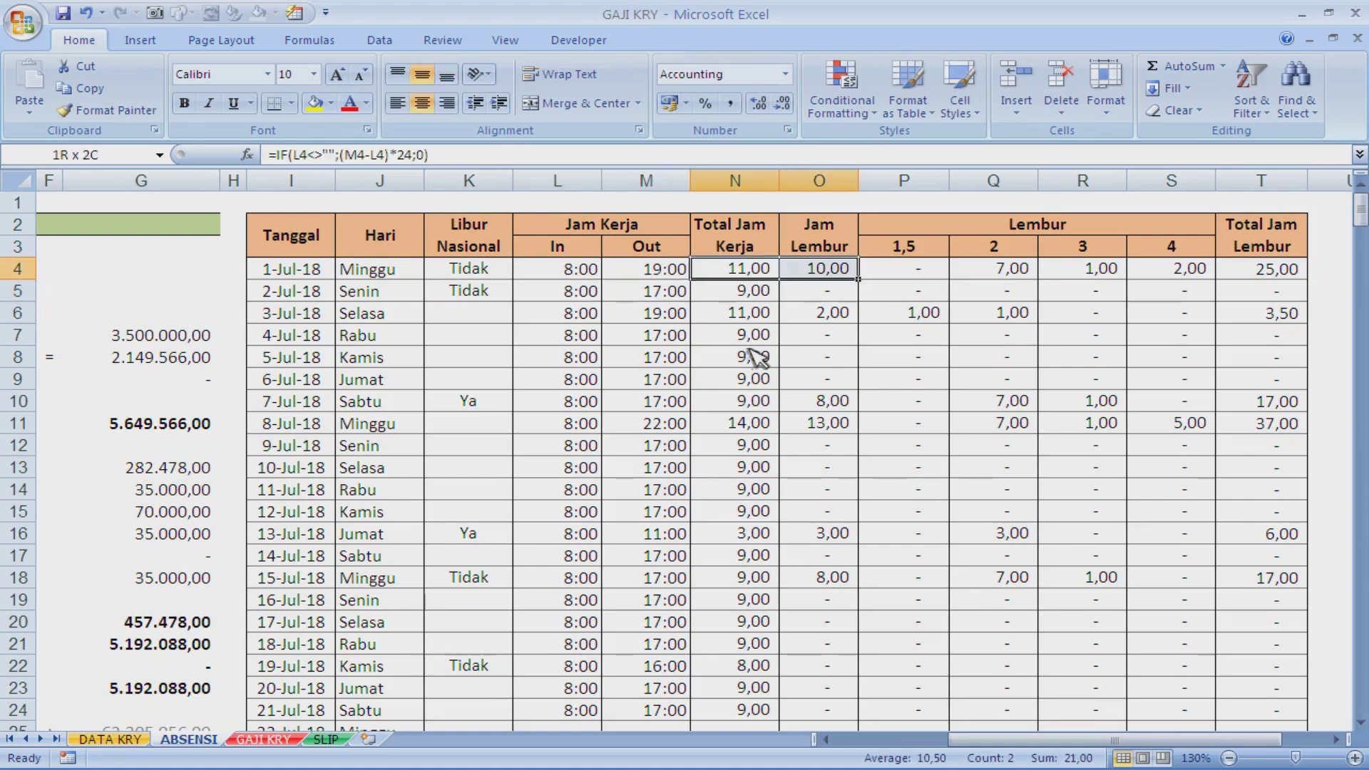
pyautogui.hotkey('shift', 'Right')
pyautogui.hotkey('shift', 'Right')
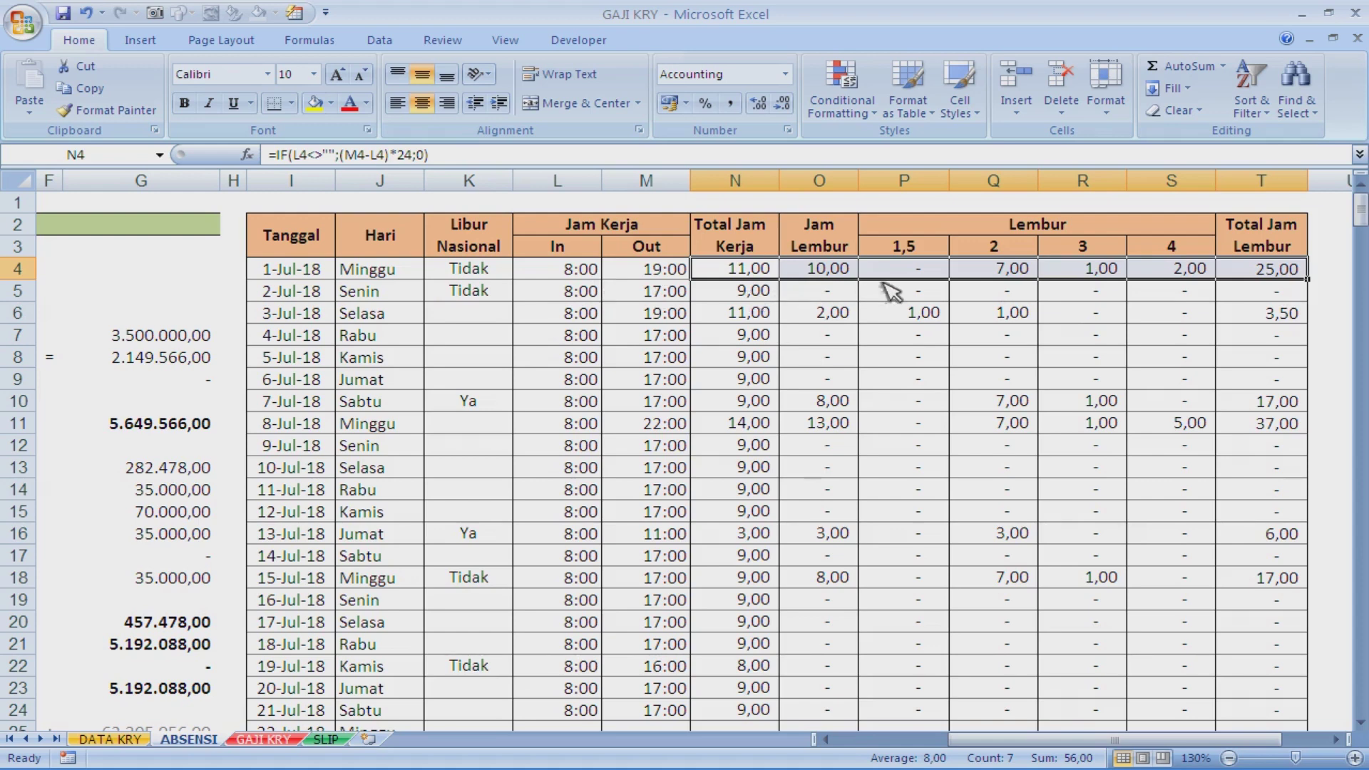
# Step: Review the 1-Jul-18 row's date, day, holiday, In, Out and total work hours cells by selecting I4:N4
pyautogui.click(663, 270)
pyautogui.press('Left')
pyautogui.press('Left')
pyautogui.press('Left')
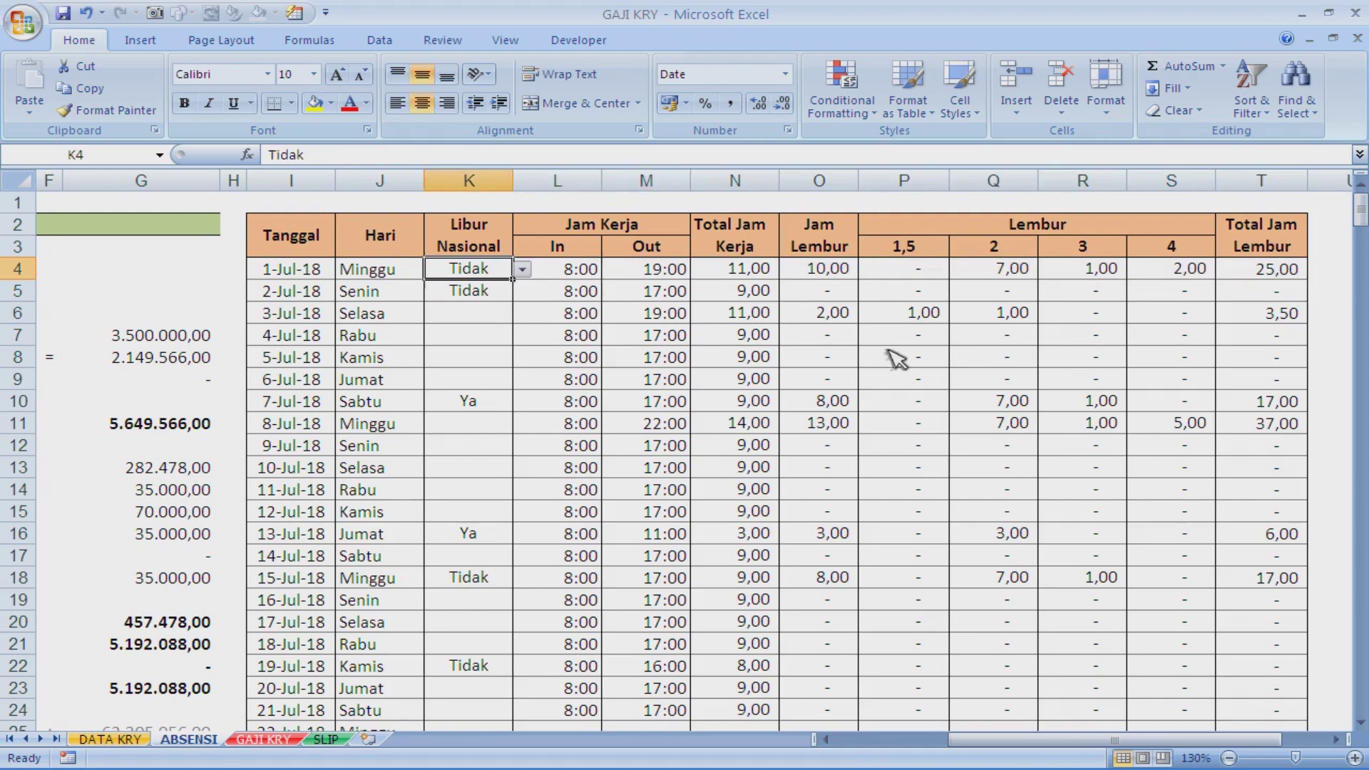
pyautogui.press('Left')
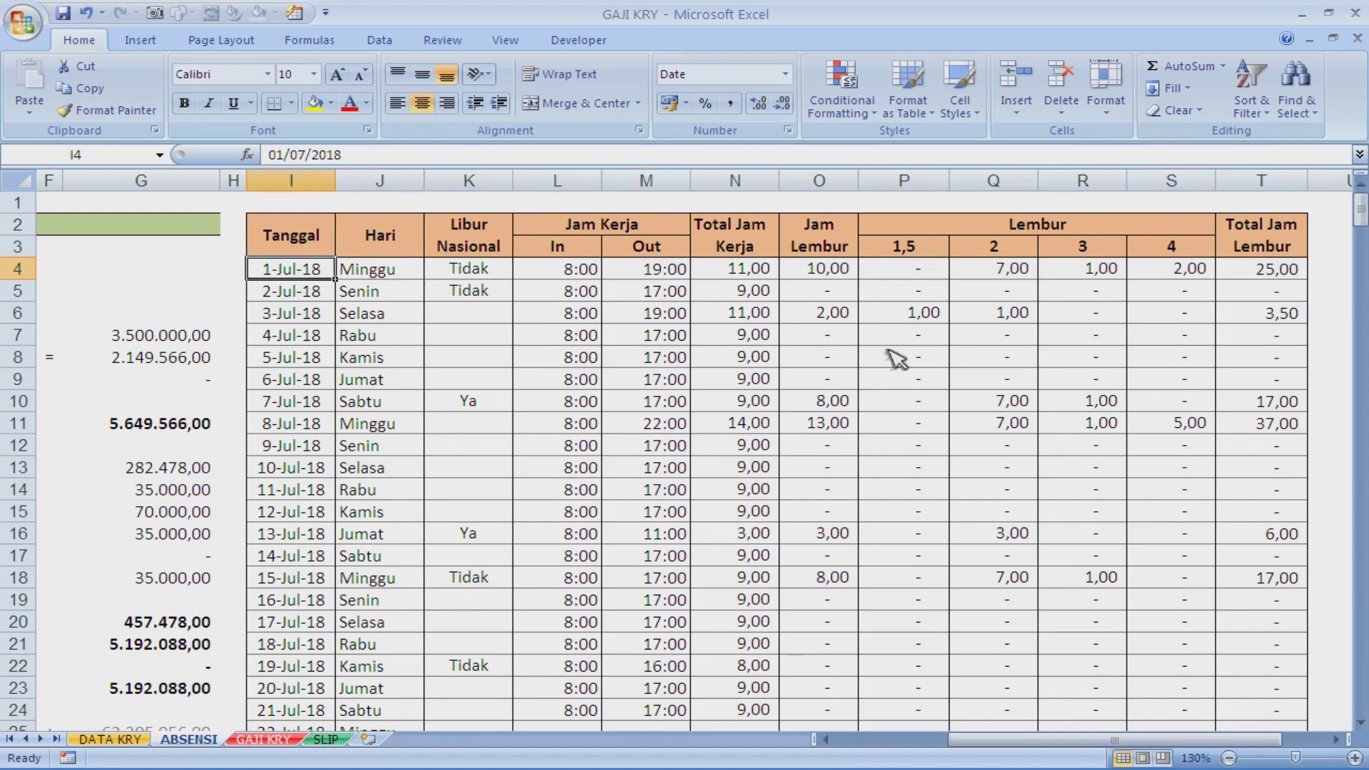
pyautogui.hotkey('shift', 'Right')
pyautogui.hotkey('shift', 'Right')
pyautogui.hotkey('shift', 'Right')
pyautogui.hotkey('shift', 'Right')
pyautogui.hotkey('shift', 'Right')
pyautogui.hotkey('shift', 'Right')
pyautogui.hotkey('shift', 'Left')
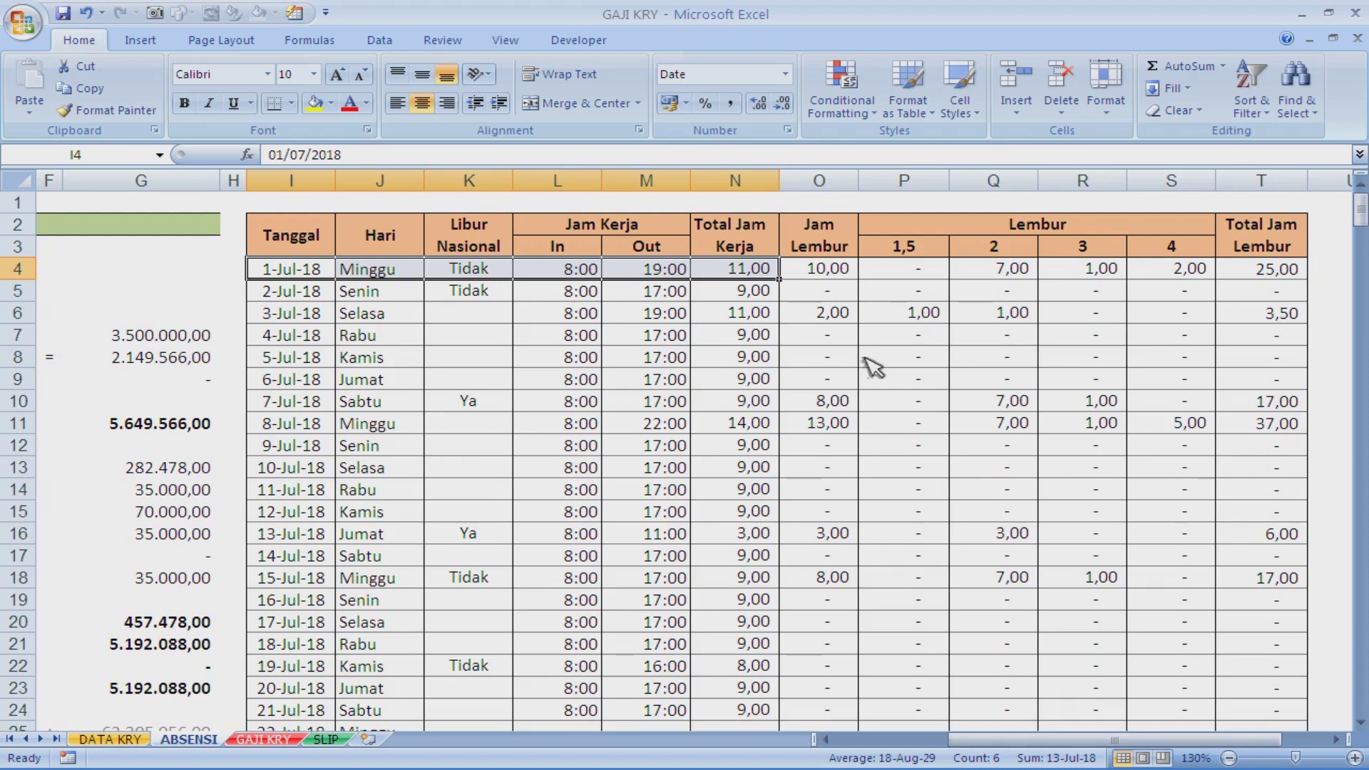
# Step: Look over the employee's salary summary beside the attendance table and return to the table's headings
pyautogui.press('Left')
pyautogui.press('Left')
pyautogui.press('Left')
pyautogui.press('Left')
pyautogui.press('Left')
pyautogui.press('Left')
pyautogui.press('Left')
pyautogui.press('Left')
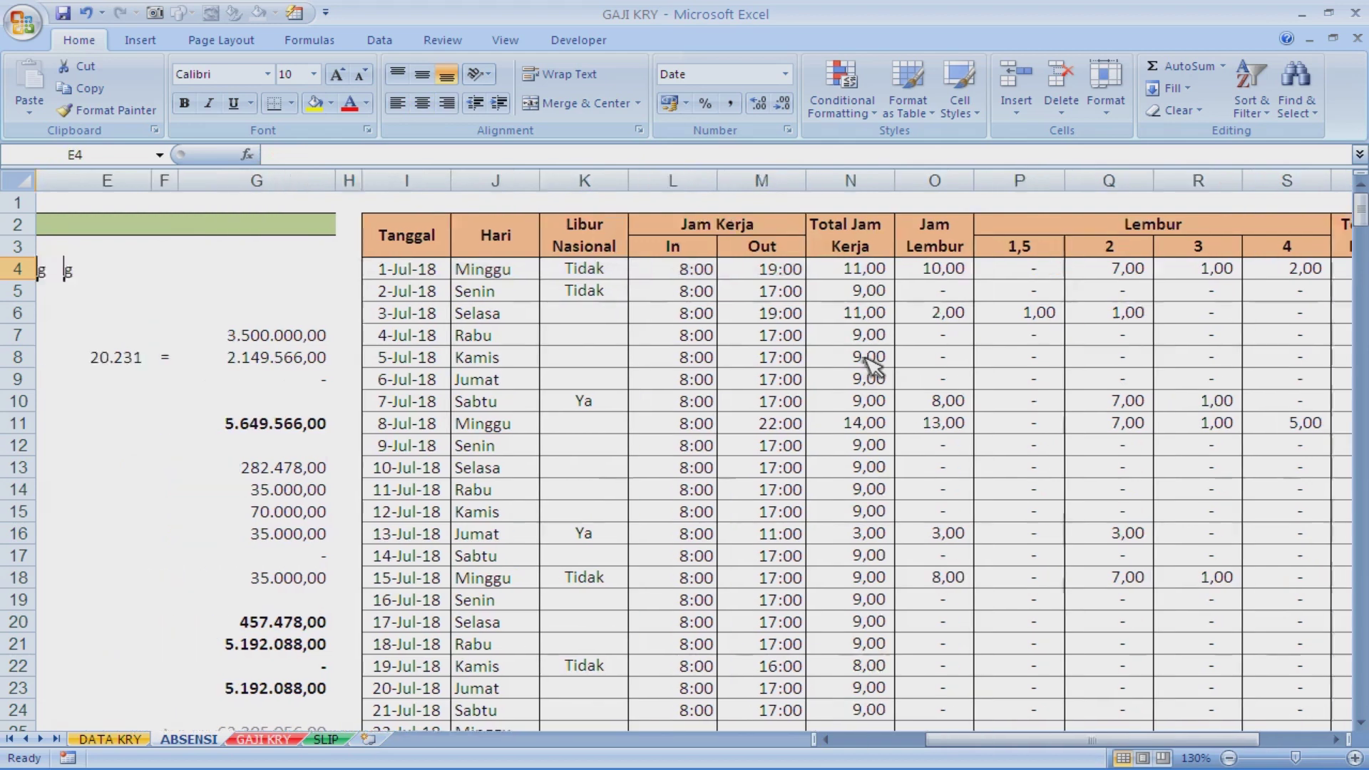
pyautogui.press('Up')
pyautogui.press('Right')
pyautogui.press('Right')
pyautogui.press('Right')
pyautogui.press('Right')
pyautogui.press('Right')
pyautogui.press('Right')
pyautogui.press('Right')
pyautogui.press('Right')
pyautogui.press('Right')
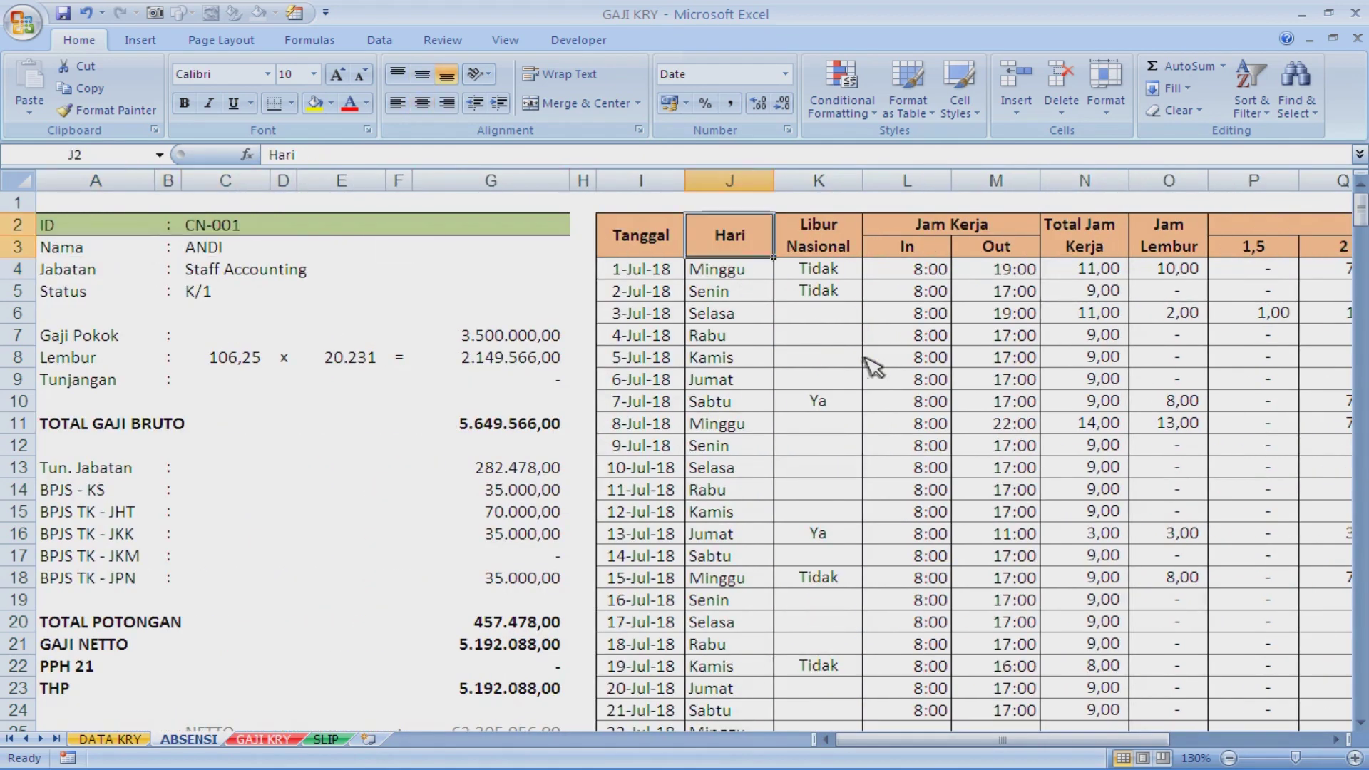
# Step: Review the 1-Jul-18 overtime formulas across row 4 through Total Jam Lembur in T4
pyautogui.press('Right')
pyautogui.press('Down')
pyautogui.press('Right')
pyautogui.press('Right')
pyautogui.press('Right')
pyautogui.press('Right')
pyautogui.press('Right')
pyautogui.press('Right')
pyautogui.press('Right')
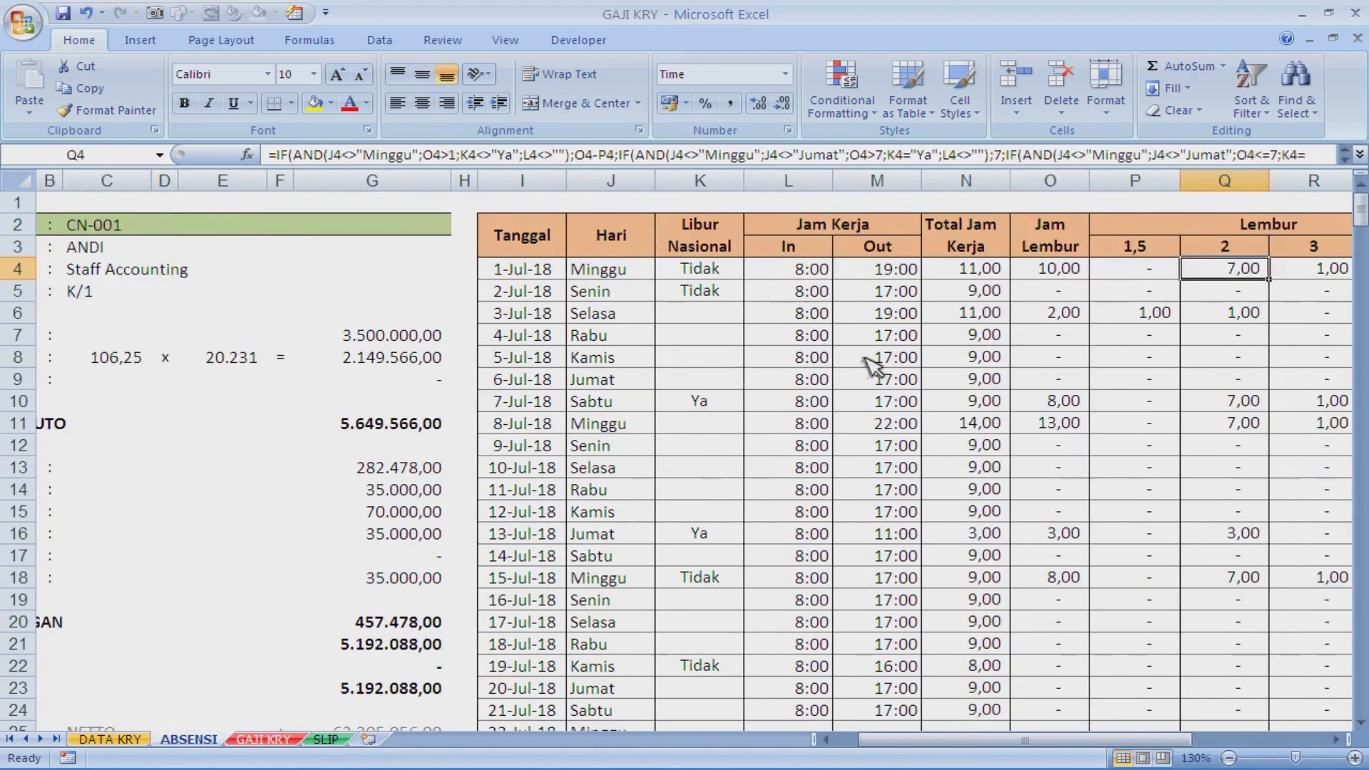
pyautogui.press('Right')
pyautogui.press('Right')
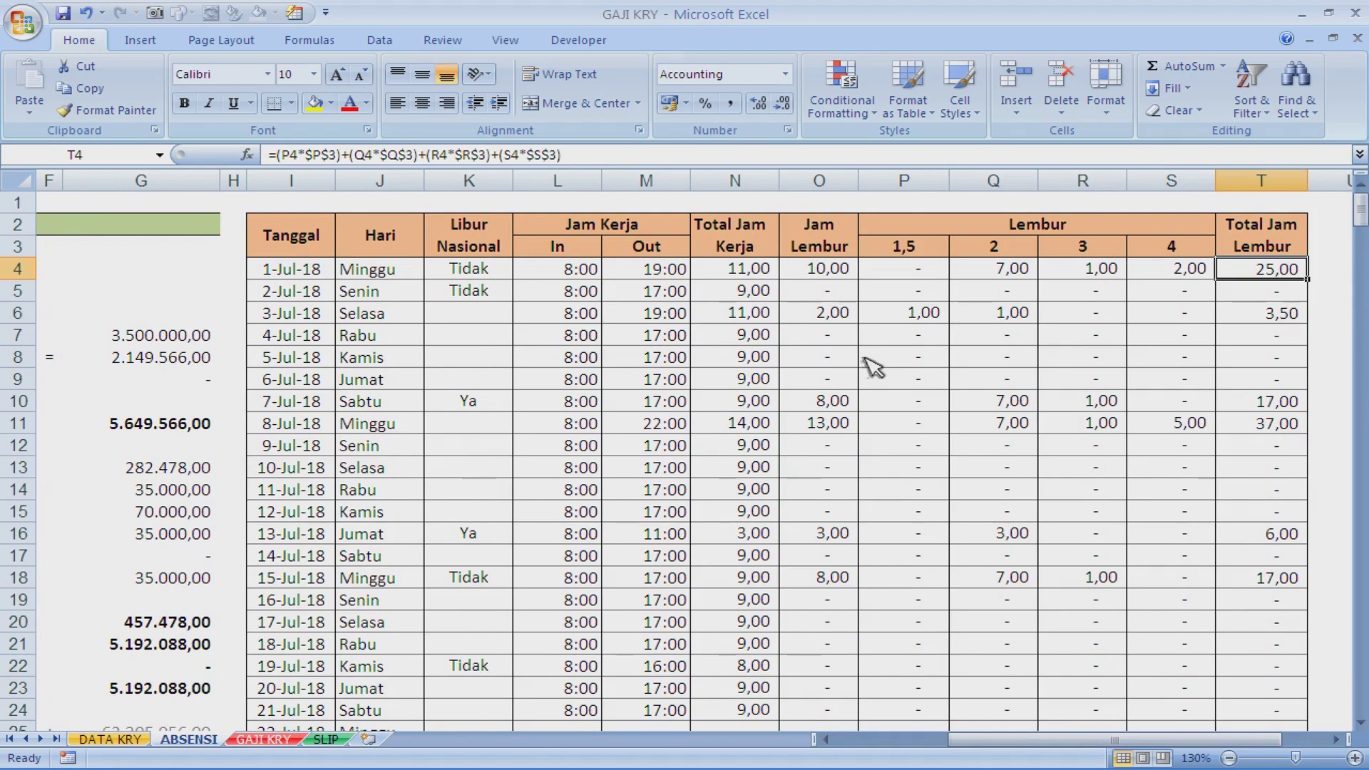
# Step: Re-enter the formula =I4+1 in I5 so the second date follows the first one
pyautogui.press('Left')
pyautogui.press('Left')
pyautogui.press('Left')
pyautogui.press('Left')
pyautogui.press('Left')
pyautogui.press('Left')
pyautogui.press('Left')
pyautogui.press('Left')
pyautogui.press('Left')
pyautogui.press('Left')
pyautogui.press('Left')
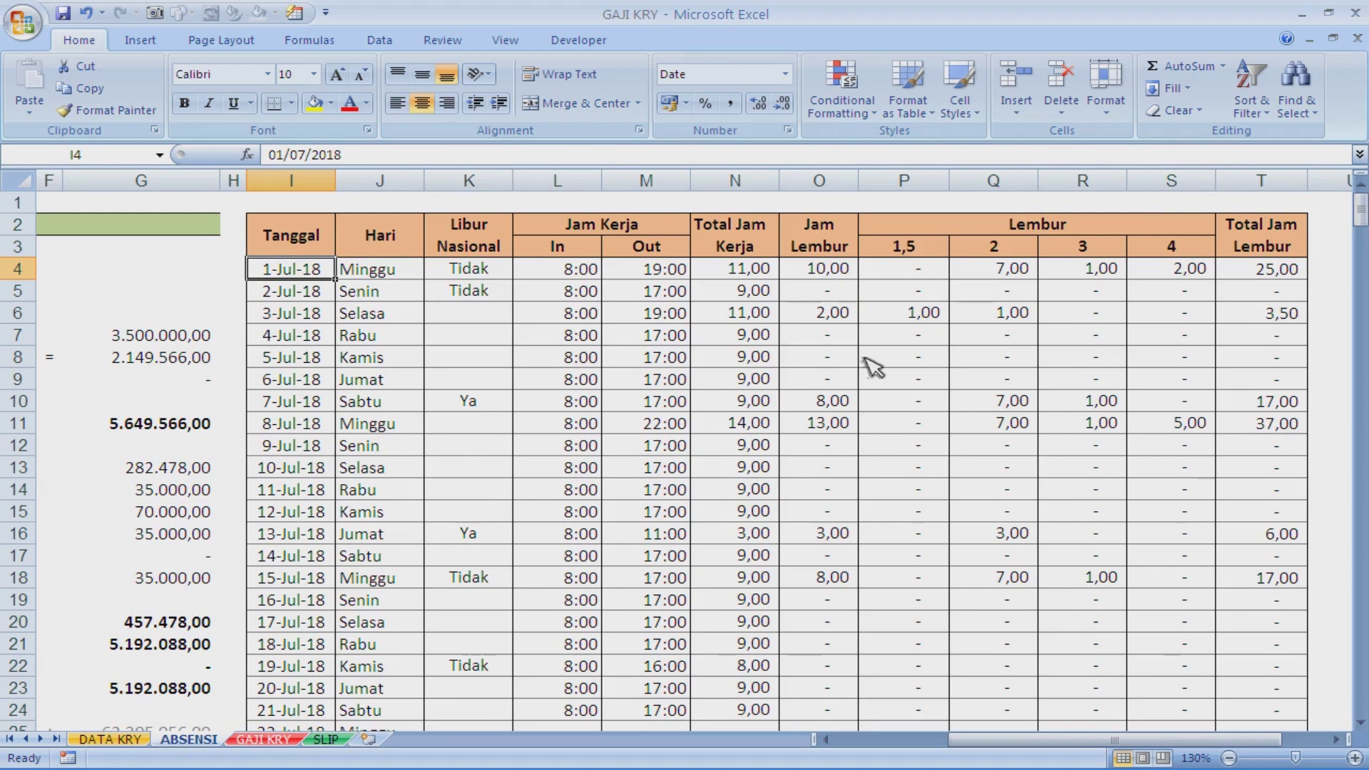
pyautogui.press('Down')
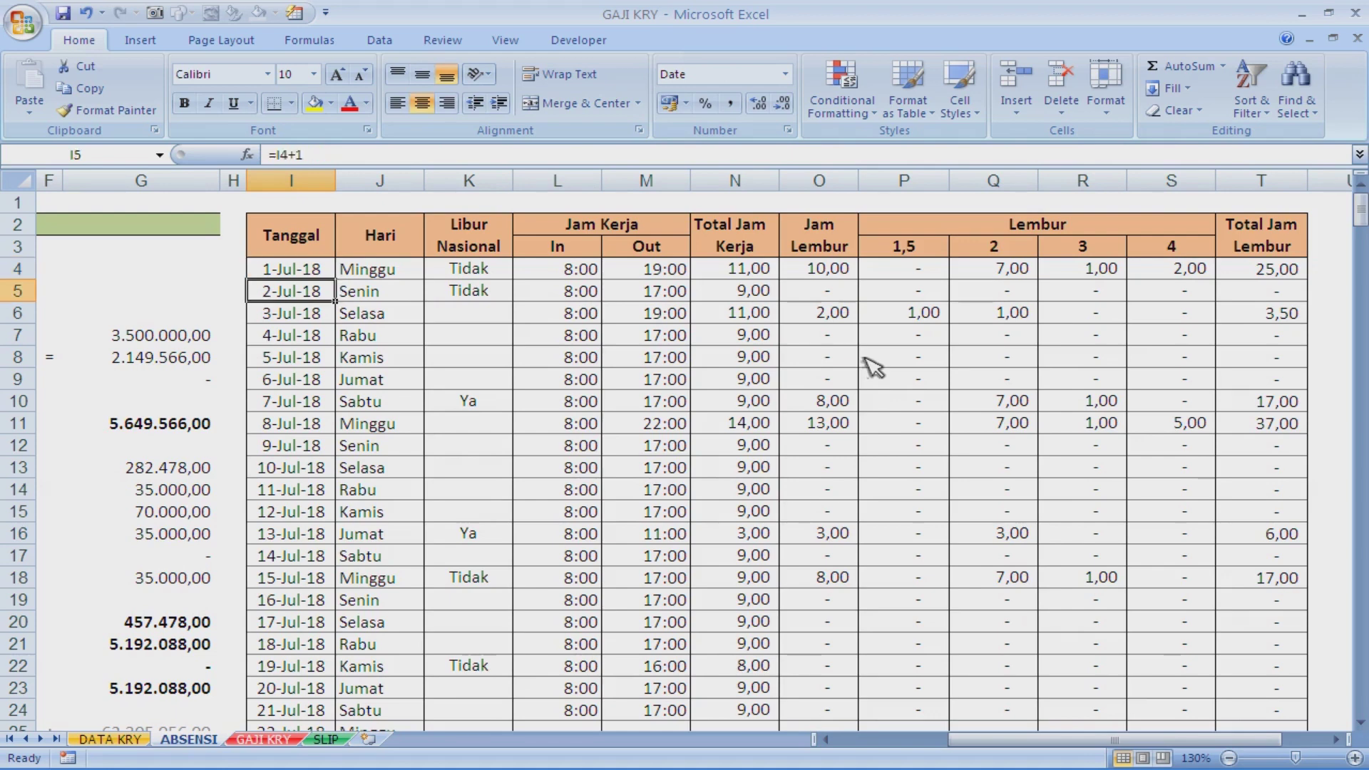
pyautogui.write('=')
pyautogui.press('Up')
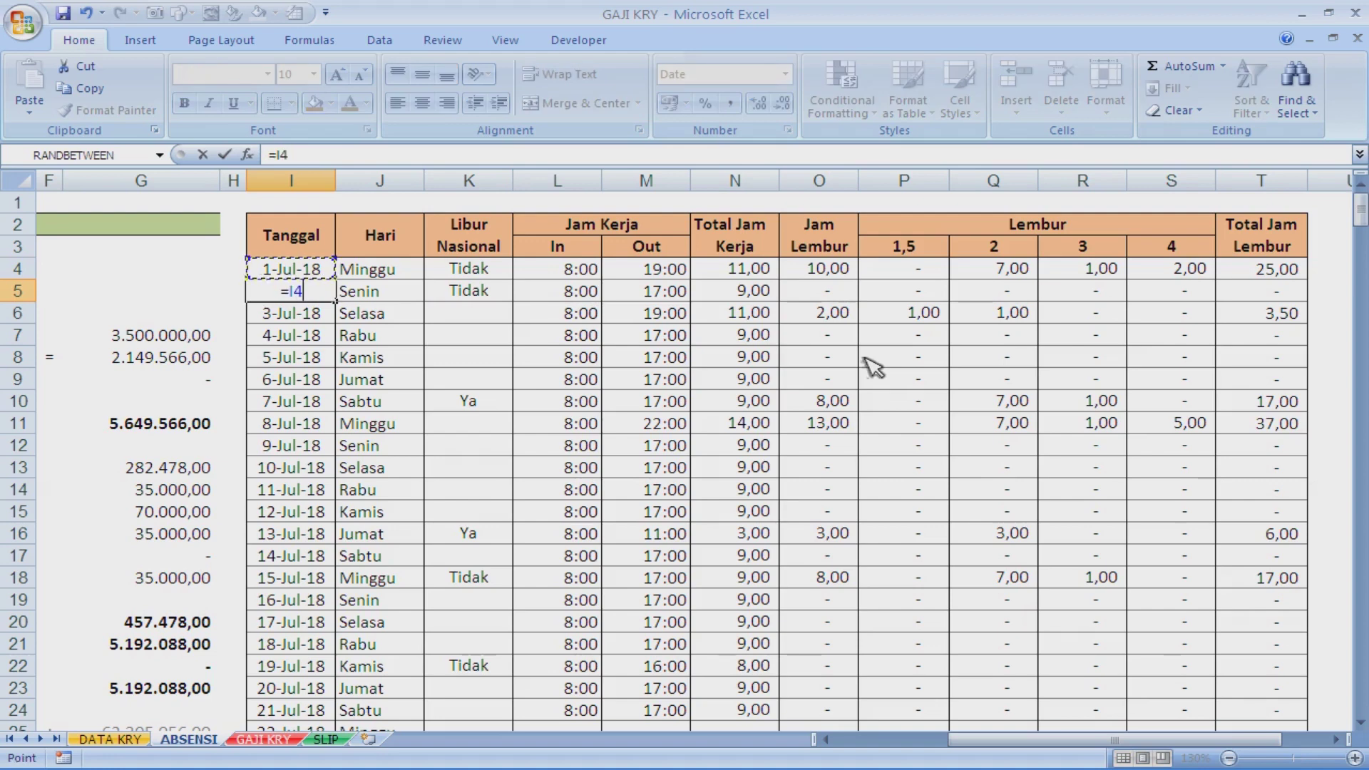
pyautogui.write('+1')
pyautogui.press('Return')
# Step: Set the first Tanggal date (cell I4) to 01/08/2020
pyautogui.press('Up')
pyautogui.press('Down')
pyautogui.press('Up')
pyautogui.press('Down')
pyautogui.press('Up')
pyautogui.press('Up')
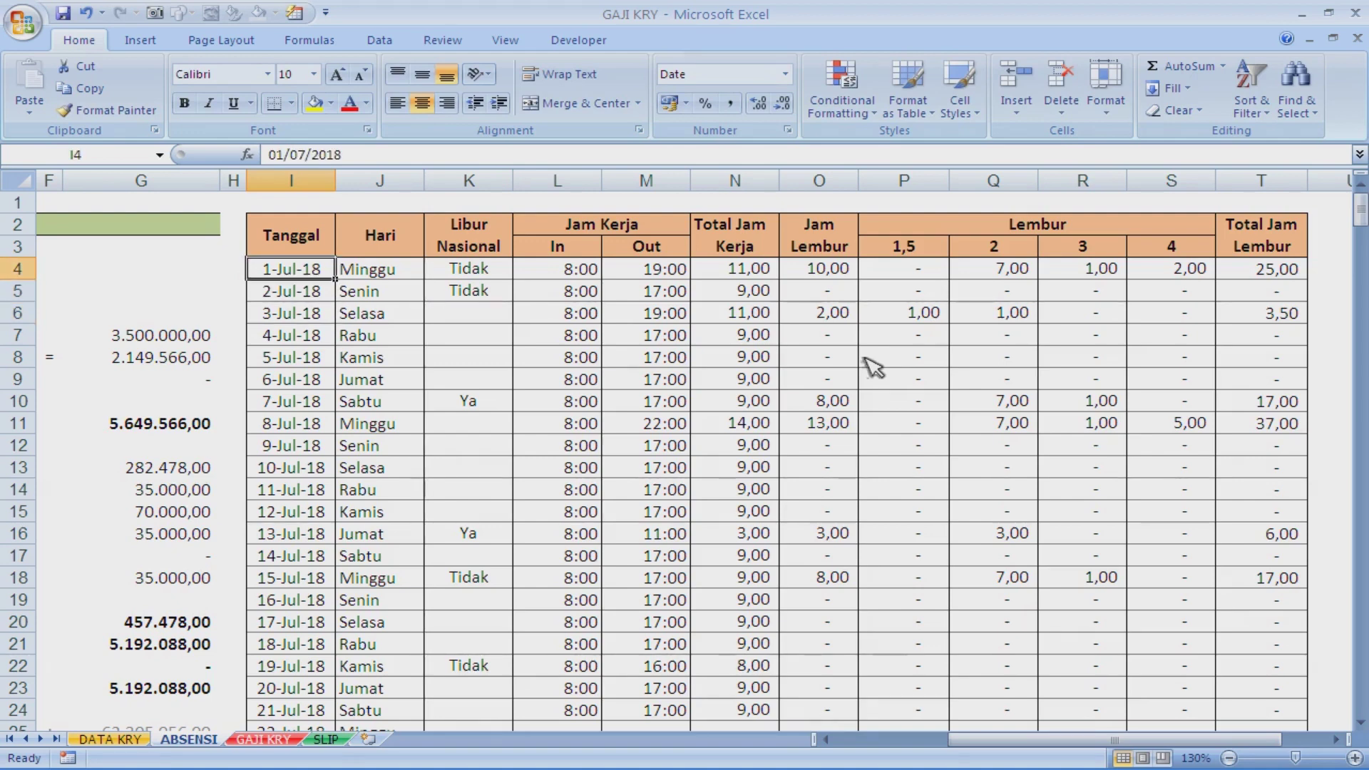
pyautogui.write('01/')
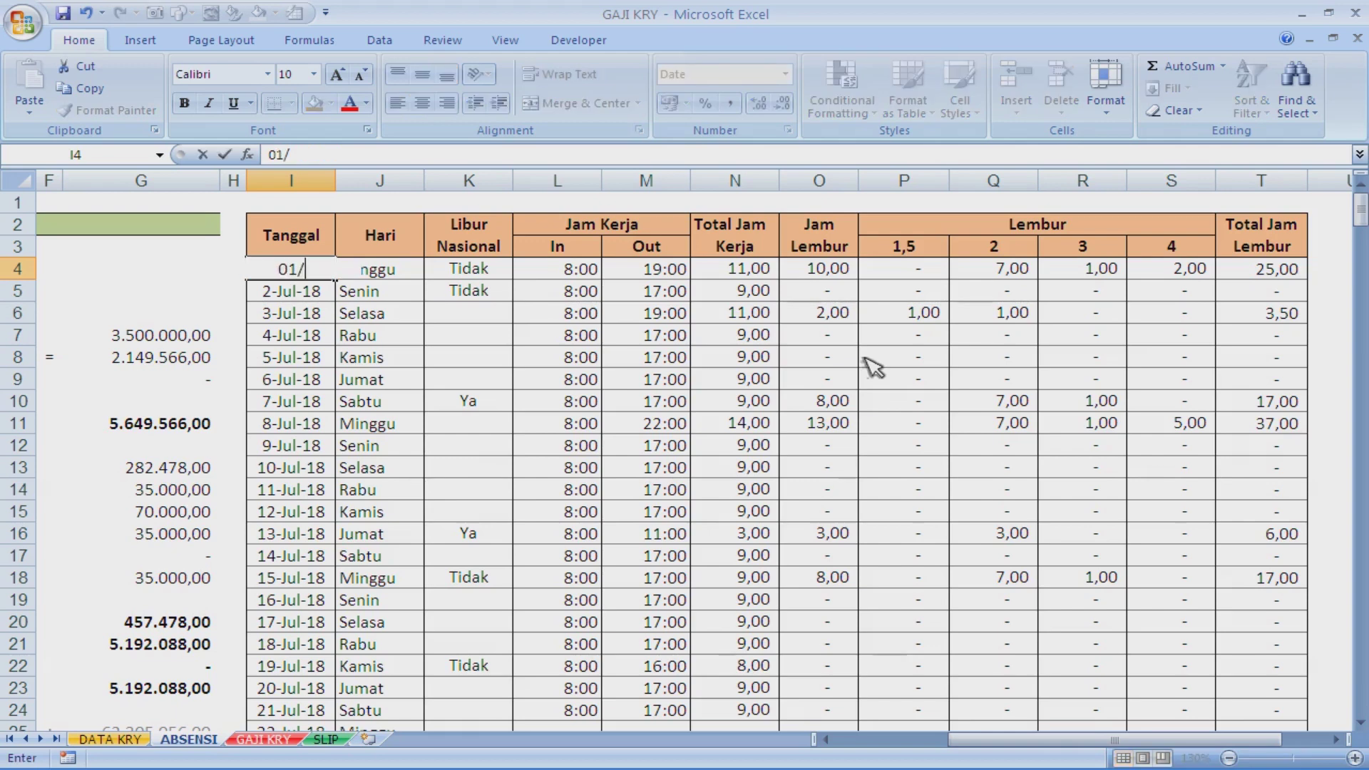
pyautogui.write('08/2020')
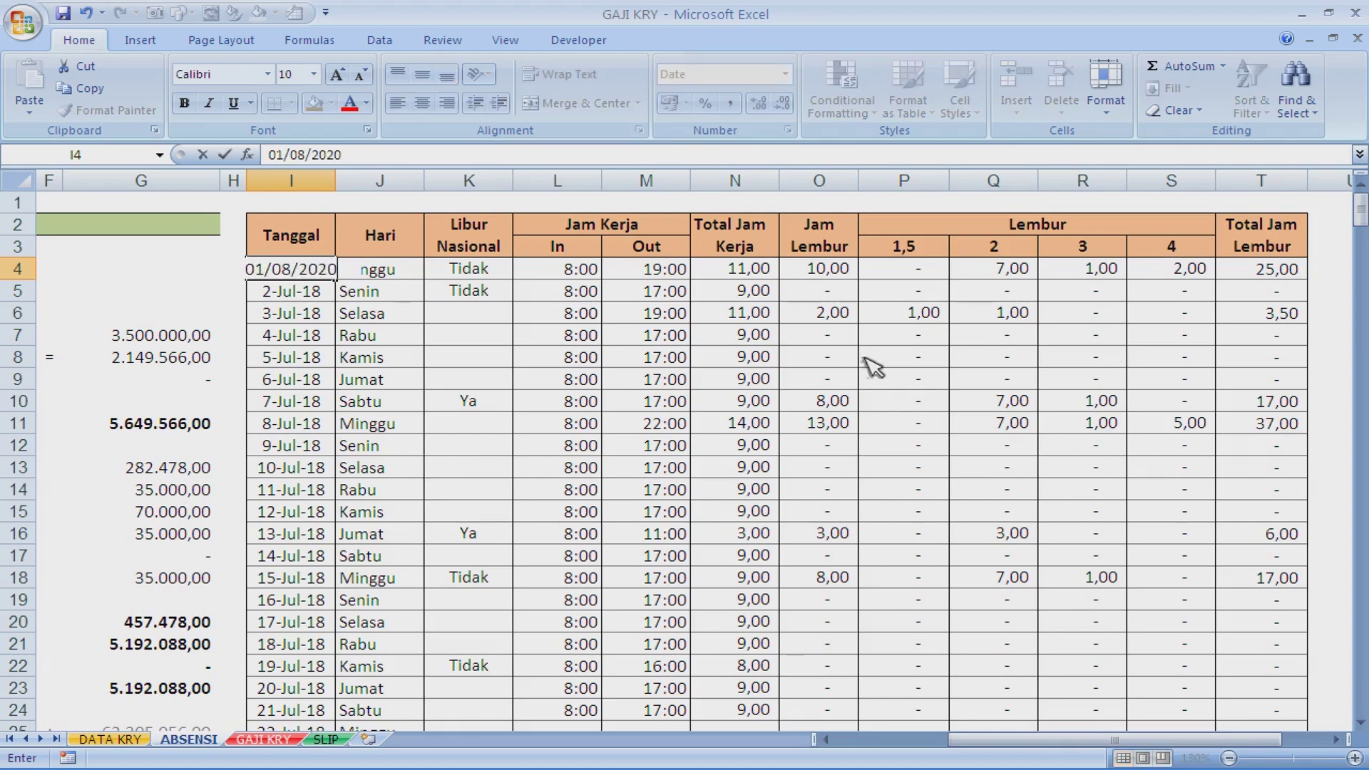
pyautogui.press('Return')
# Step: Check the dates and day names down the attendance table for the new month, returning to the first date
pyautogui.press('Down')
pyautogui.press('Down')
pyautogui.press('Down')
pyautogui.press('Down')
pyautogui.press('Down')
pyautogui.press('Down')
pyautogui.press('Down')
pyautogui.press('Down')
pyautogui.press('Down')
pyautogui.press('Down')
pyautogui.press('Down')
pyautogui.press('Down')
pyautogui.press('Down')
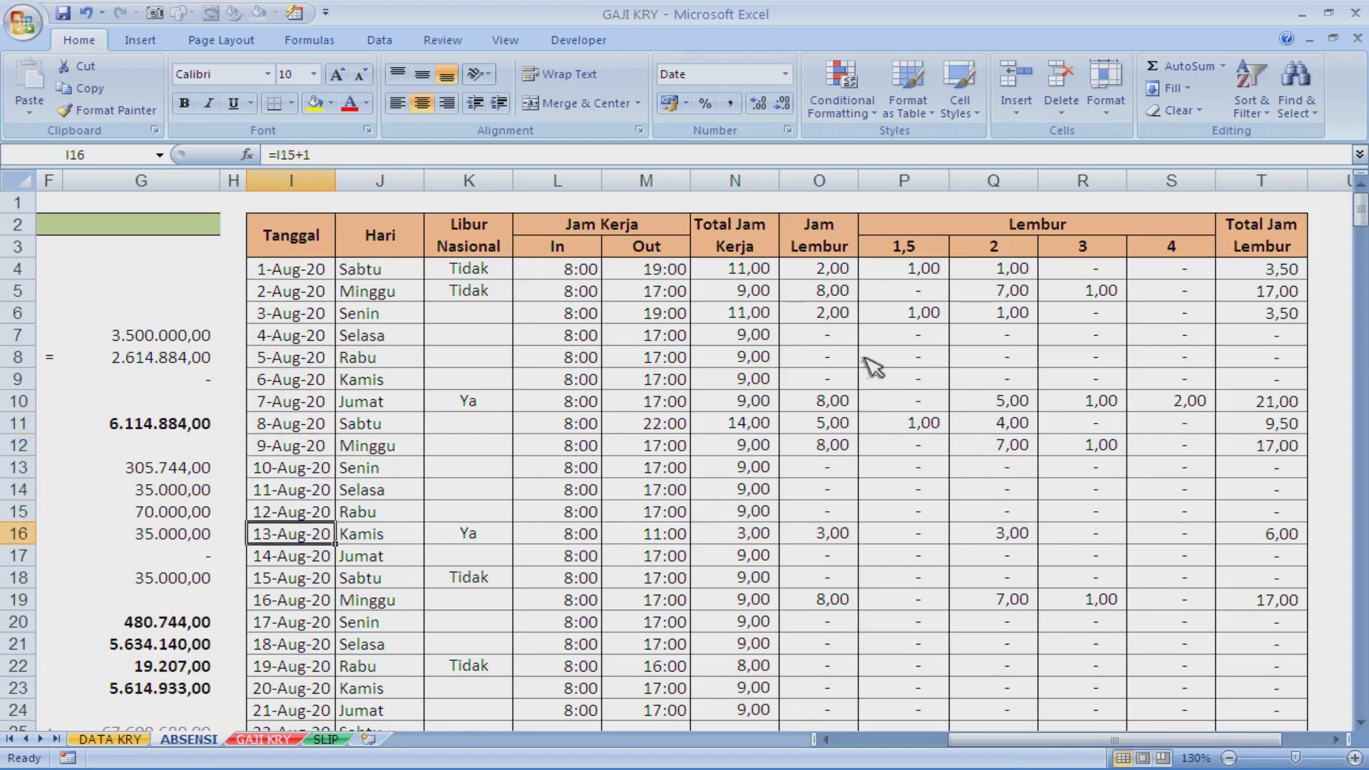
pyautogui.press('Up')
pyautogui.press('Up')
pyautogui.press('Up')
pyautogui.press('Up')
pyautogui.press('Up')
pyautogui.press('Up')
pyautogui.press('Up')
pyautogui.press('Up')
pyautogui.press('Up')
pyautogui.press('Up')
pyautogui.press('Up')
pyautogui.press('Up')
pyautogui.press('Up')
pyautogui.press('Up')
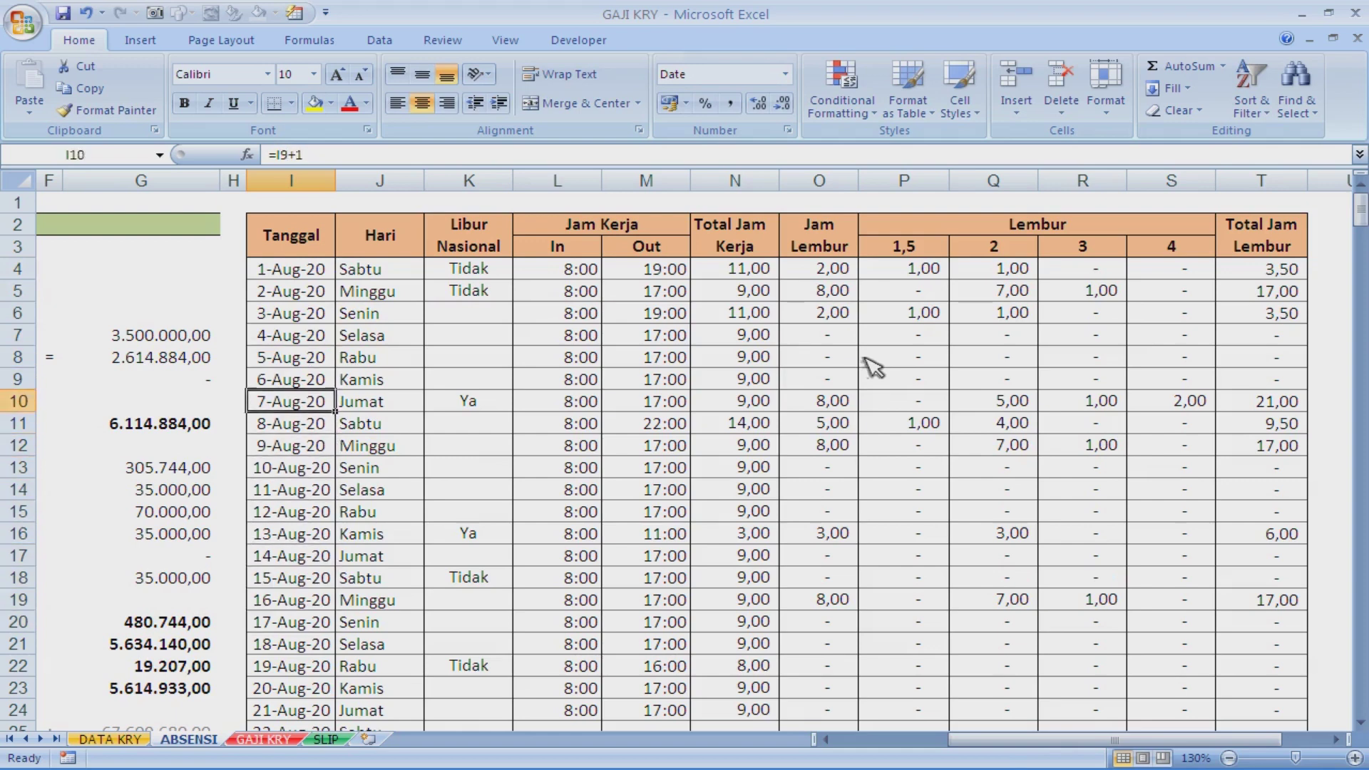
pyautogui.press('Down')
pyautogui.press('Up')
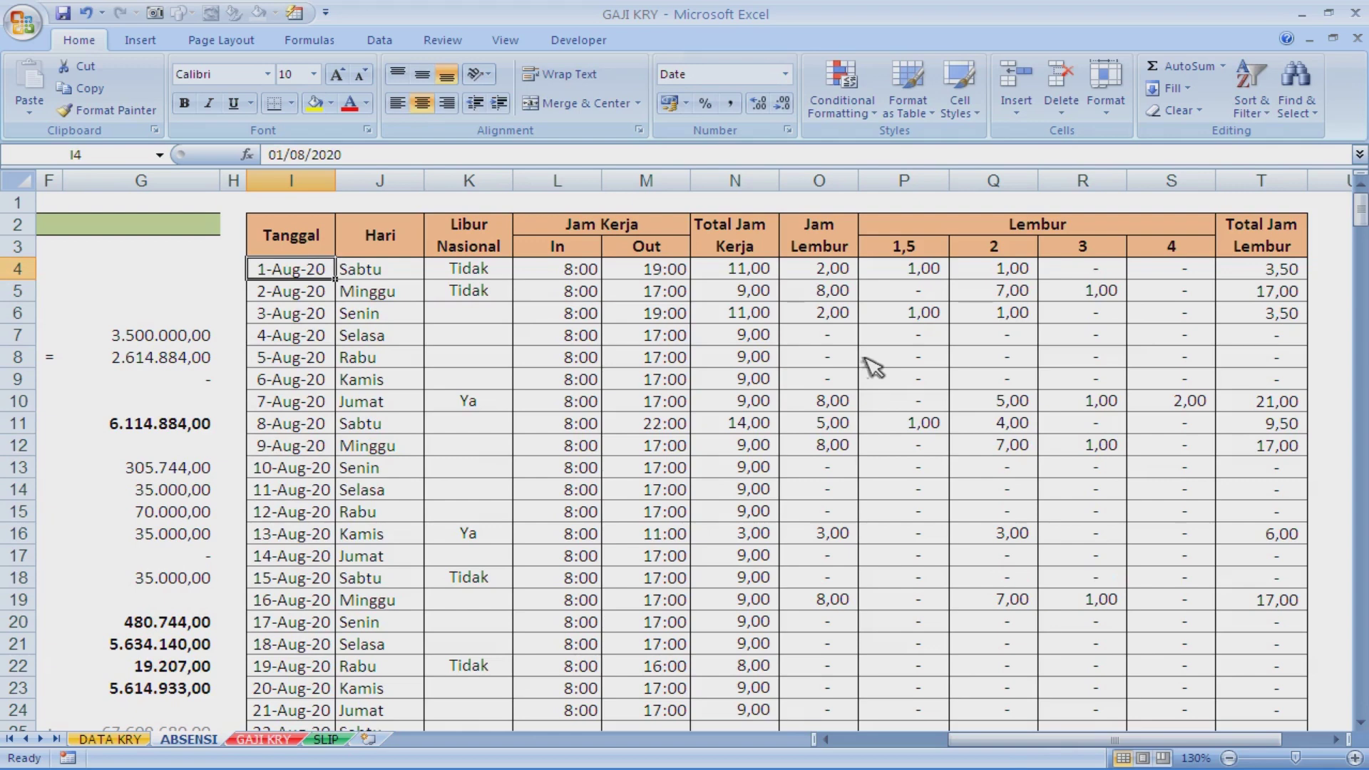
# Step: Examine the TEXT formula in J4 and the Hari column, plus the adjacent Libur Nasional and In cells
pyautogui.press('Right')
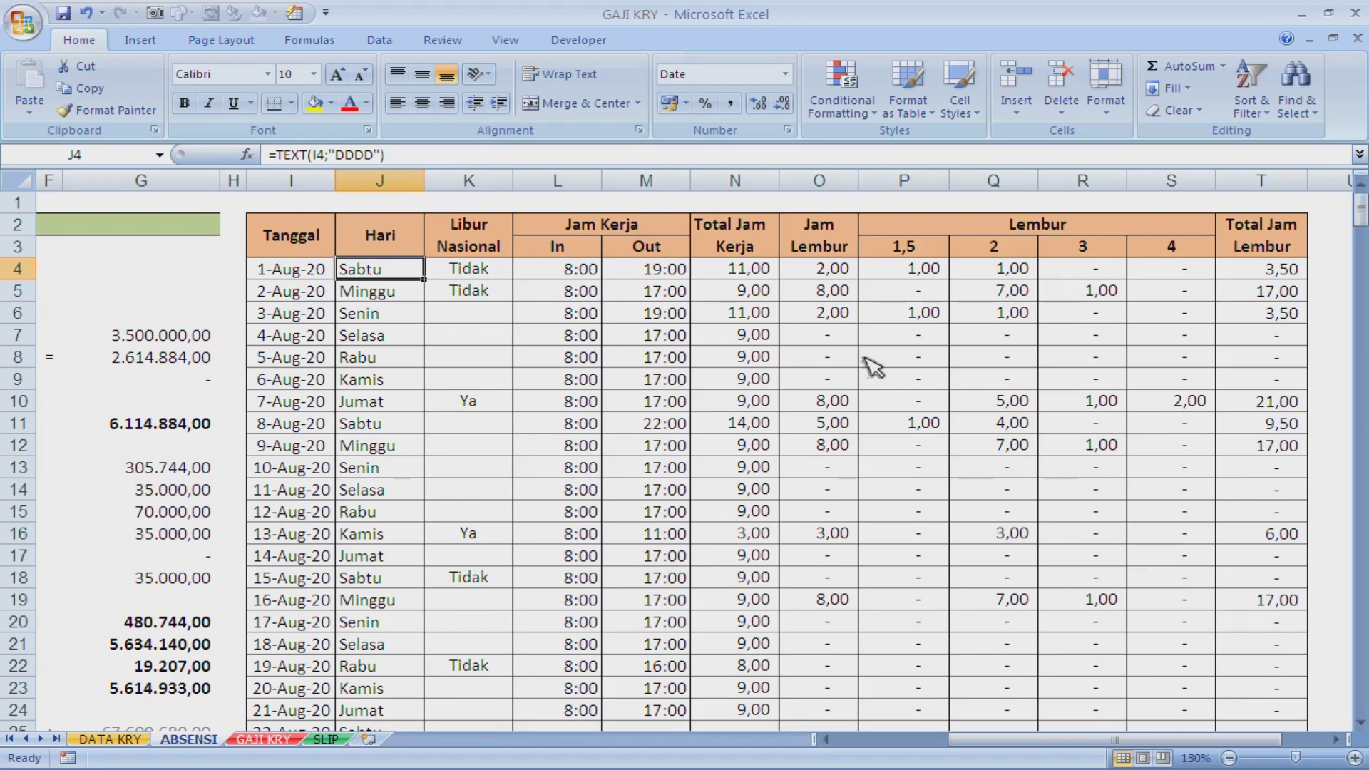
pyautogui.click(381, 184)
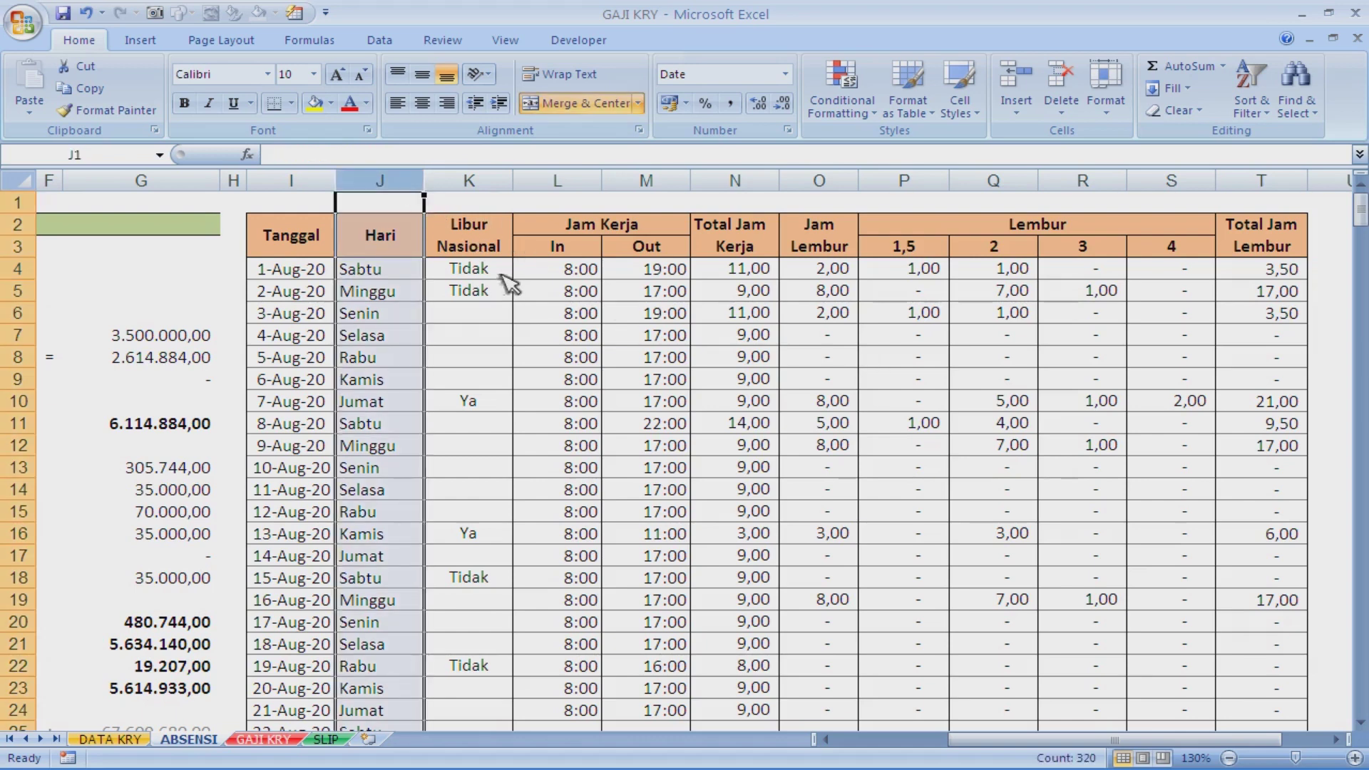
pyautogui.click(503, 274)
pyautogui.click(568, 291)
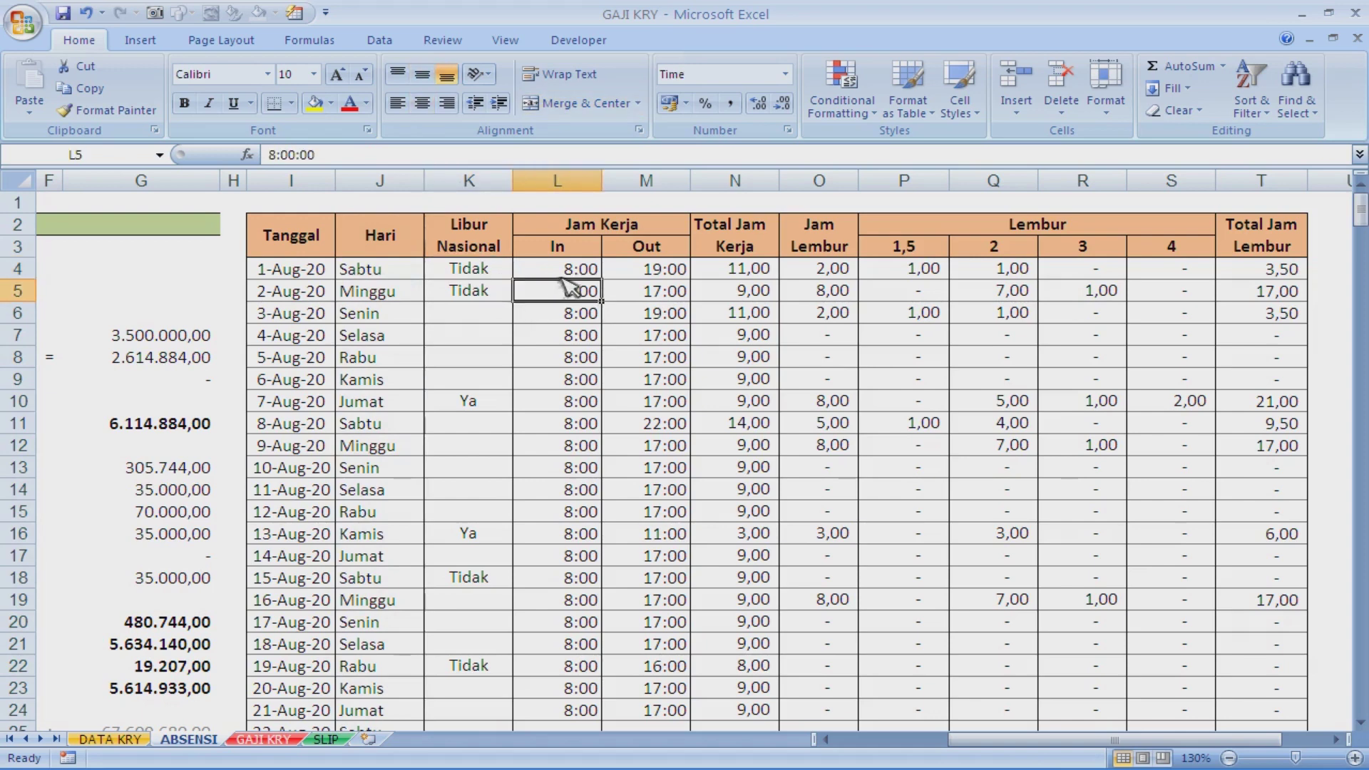
# Step: Examine the 1,5 overtime formula in P4, its reference to the day name in J4 and its "Minggu" condition
pyautogui.click(915, 269)
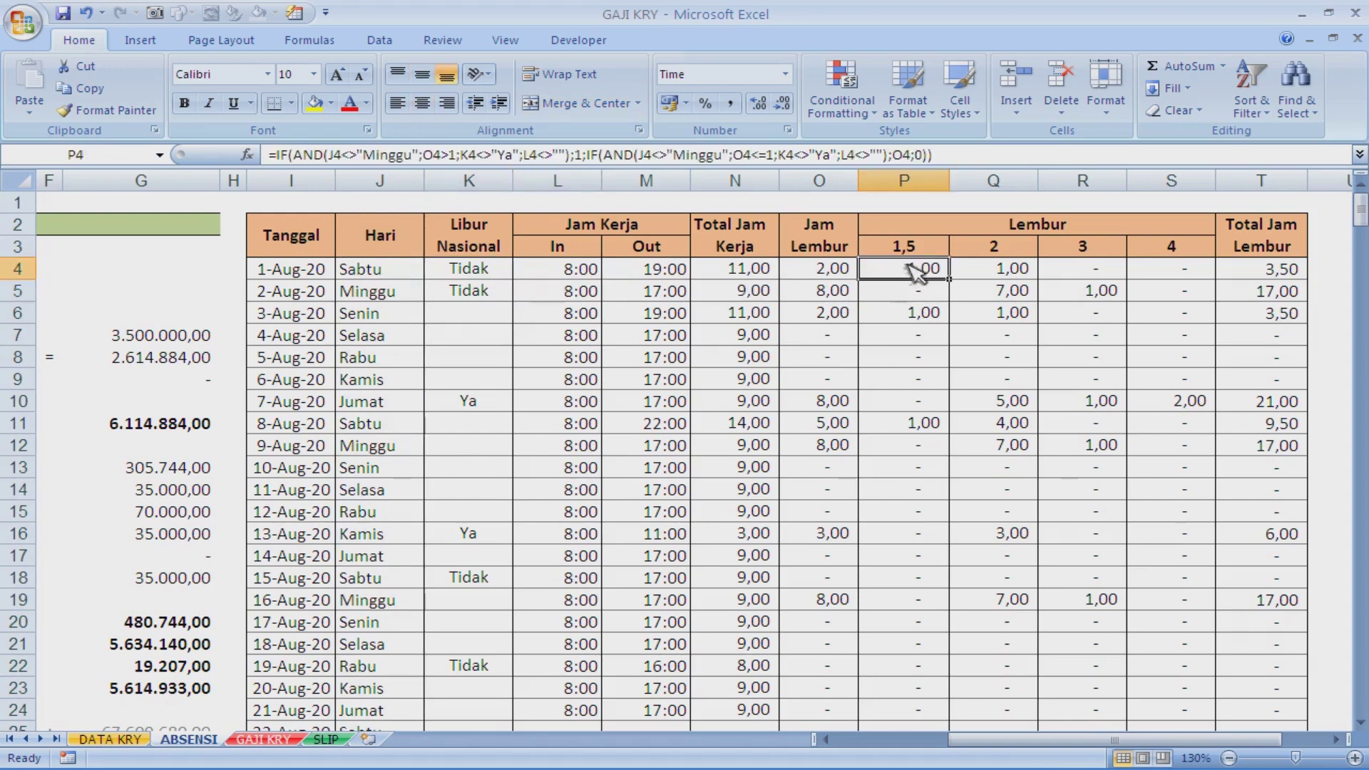
pyautogui.press('F2')
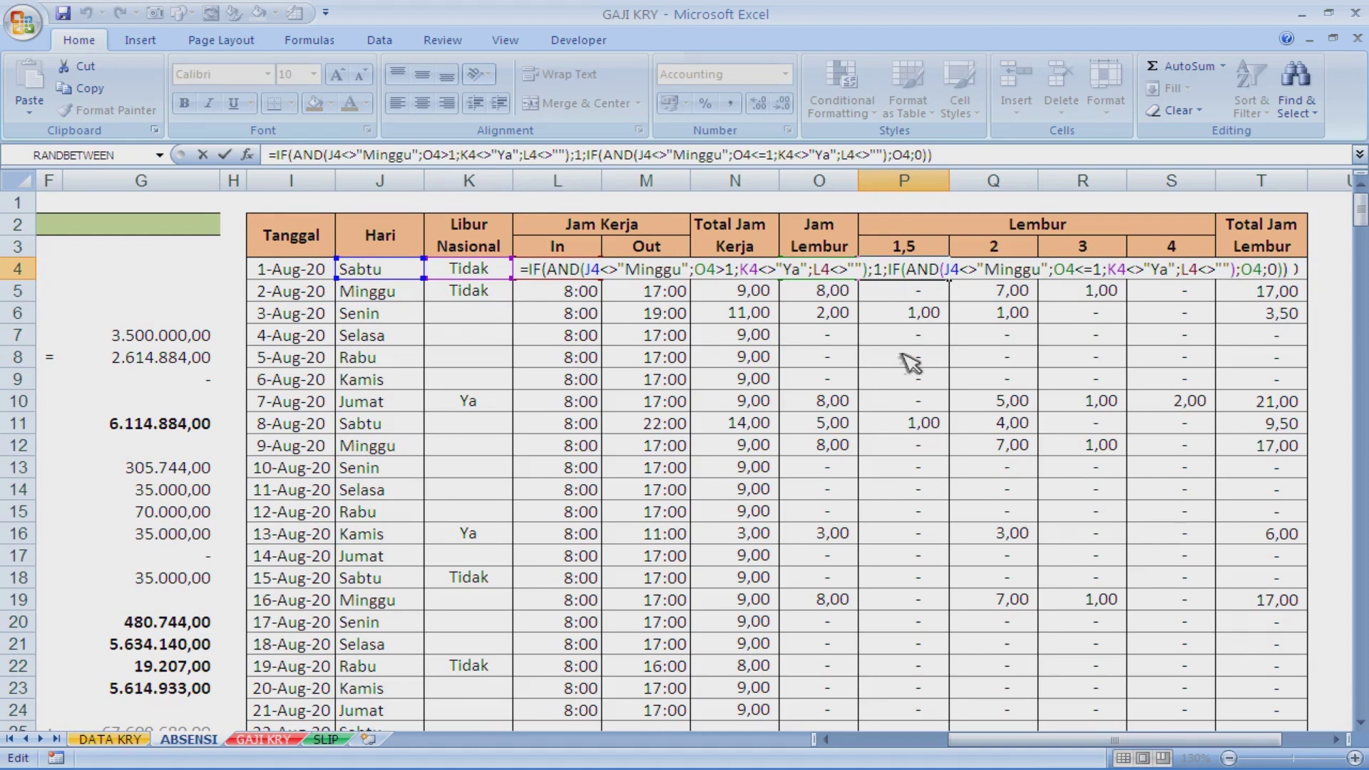
pyautogui.hotkey('ctrl', 'Return')
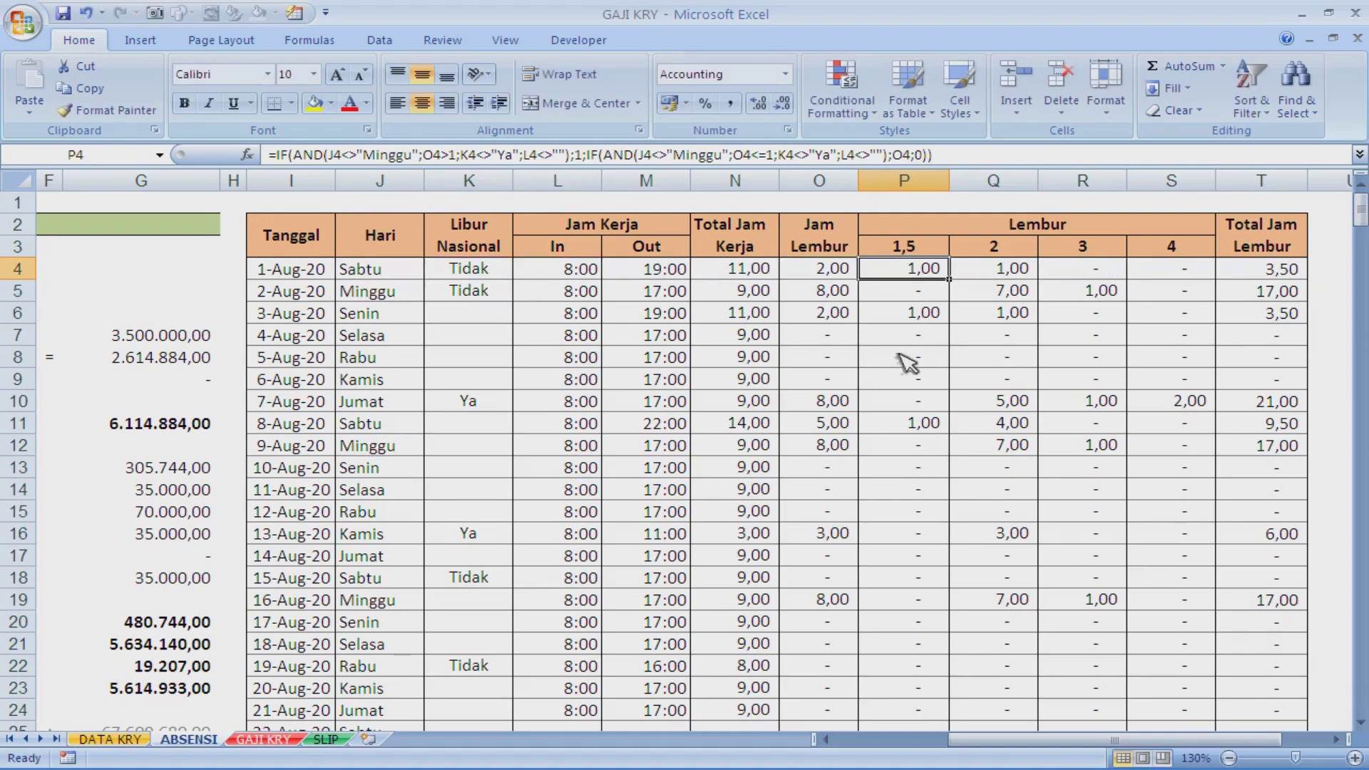
pyautogui.click(366, 272)
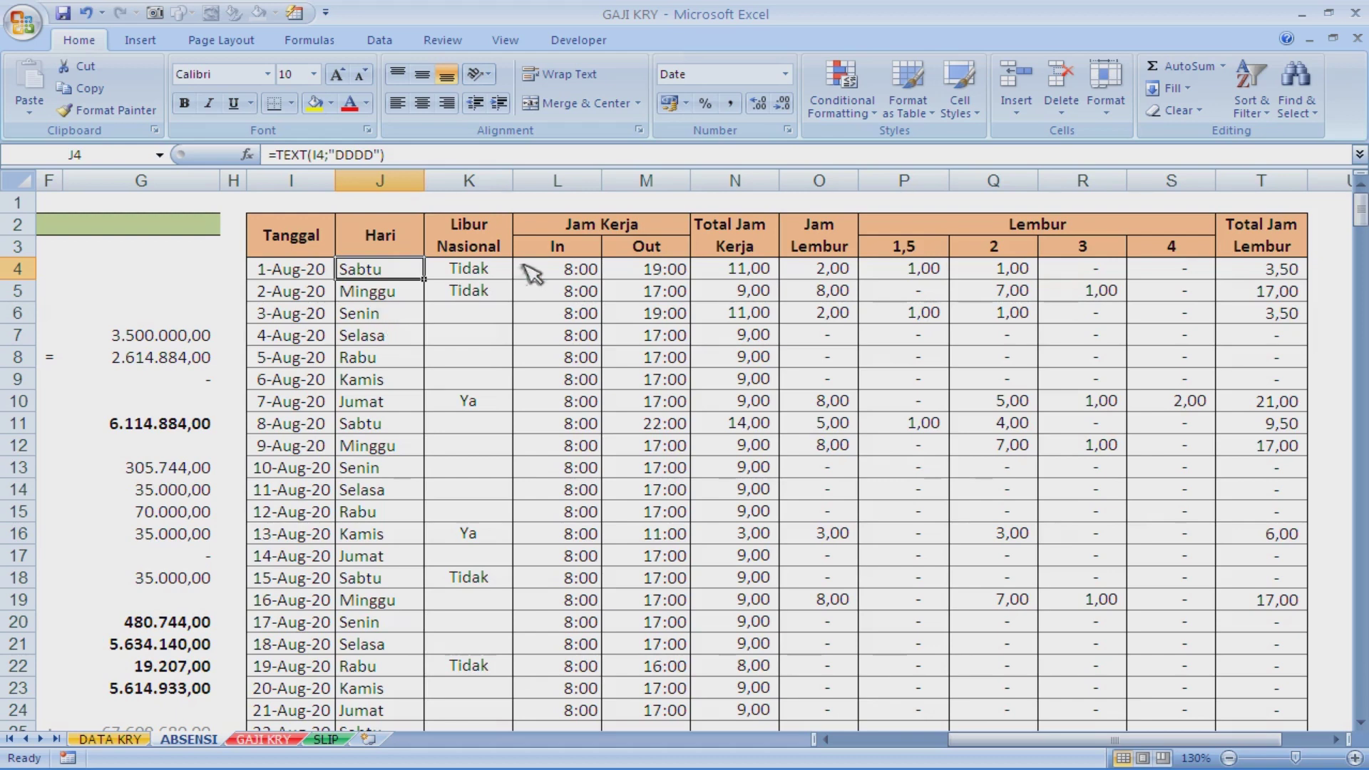
pyautogui.click(930, 270)
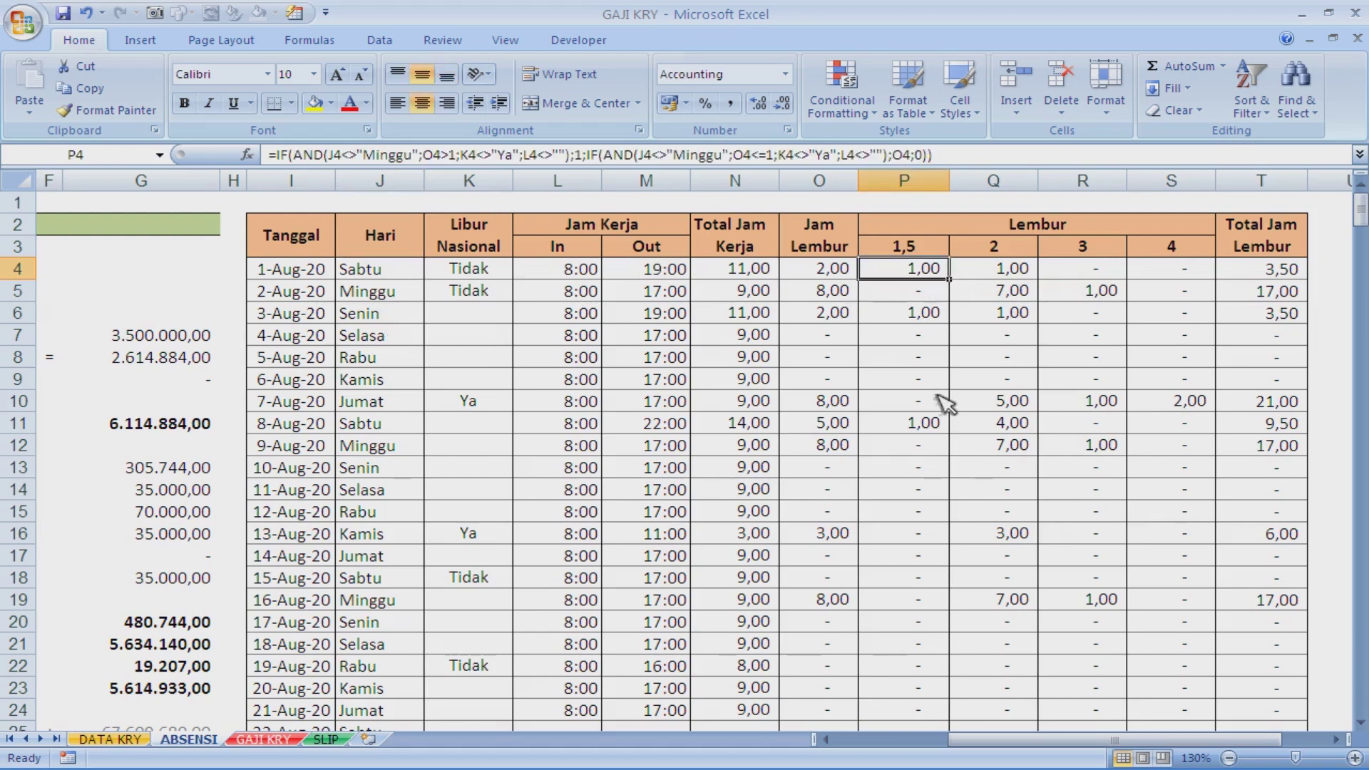
pyautogui.press('F2')
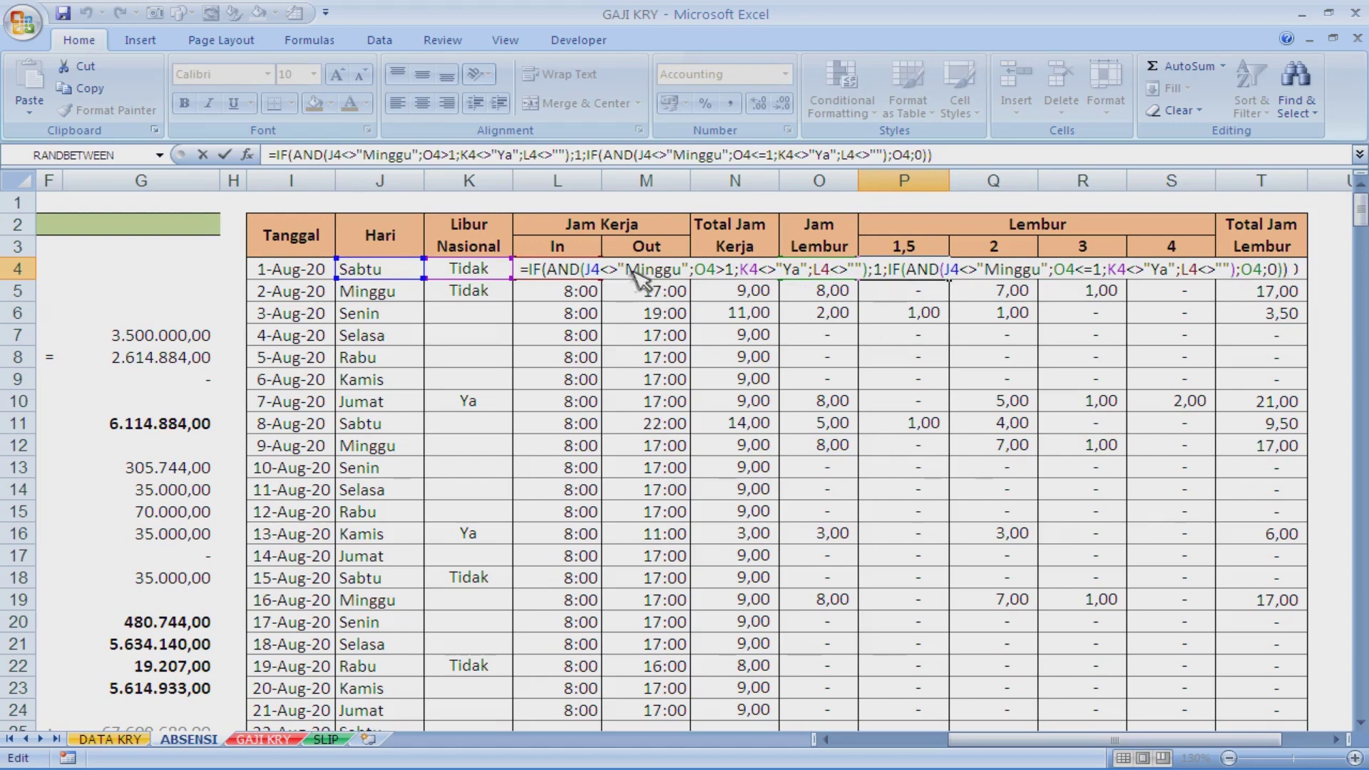
pyautogui.moveTo(625, 270); pyautogui.dragTo(682, 273)
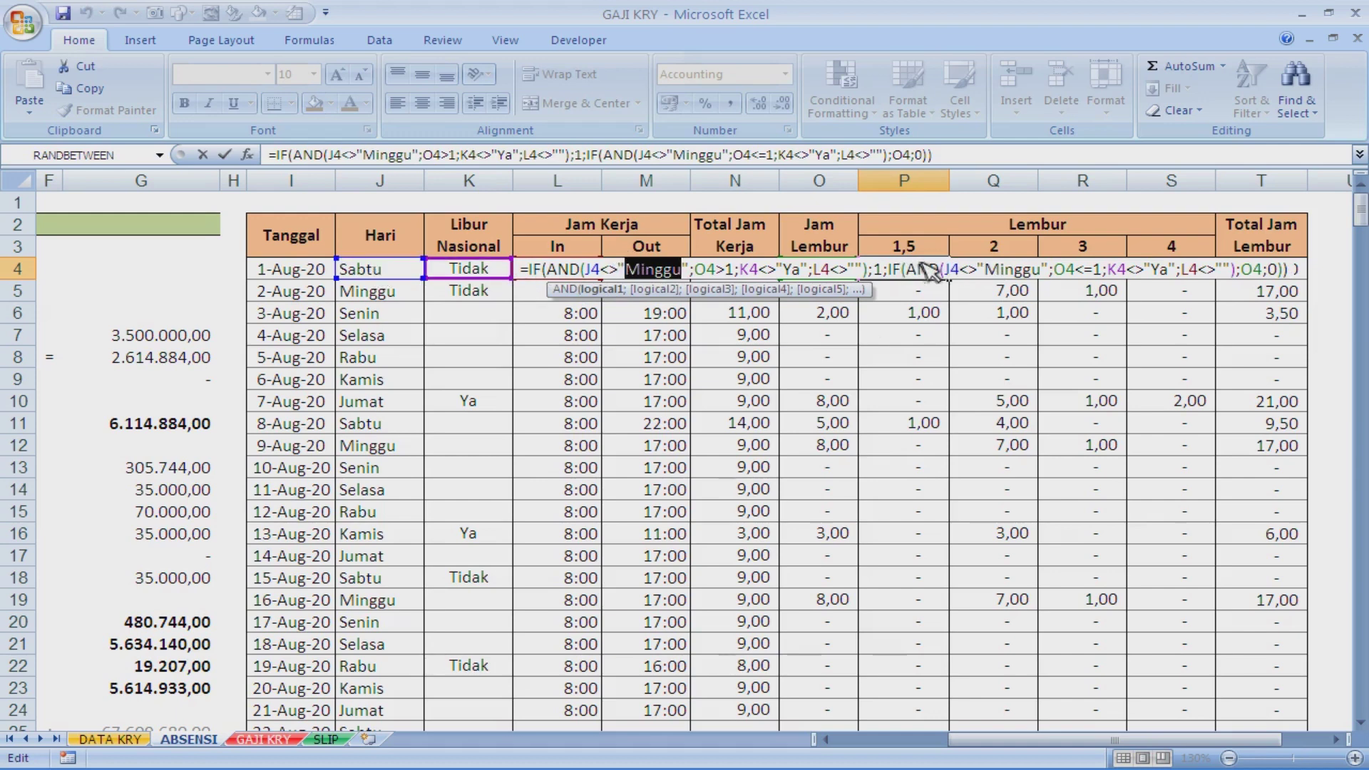
pyautogui.press('Escape')
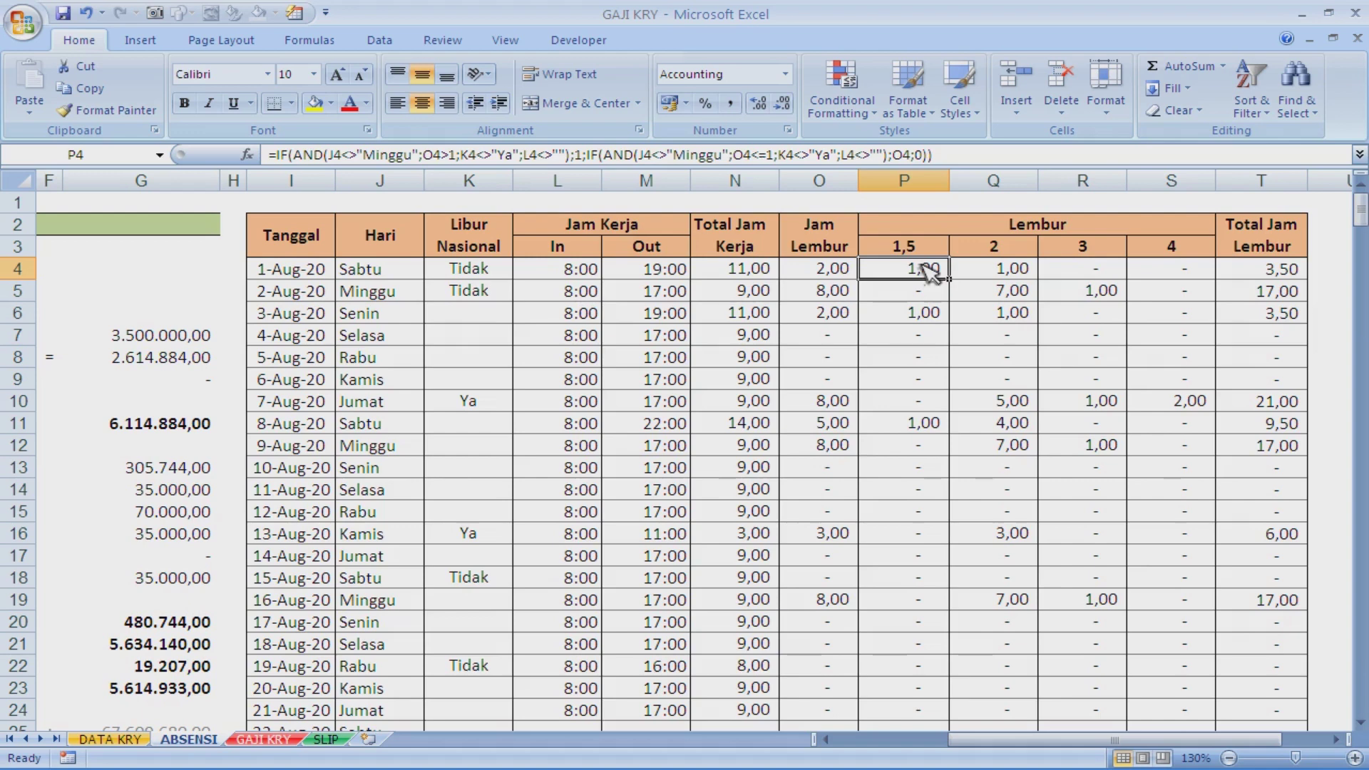
# Step: Compare the Tanggal and Hari columns, checking the date in I4 and the day-name formula in J4
pyautogui.click(415, 274)
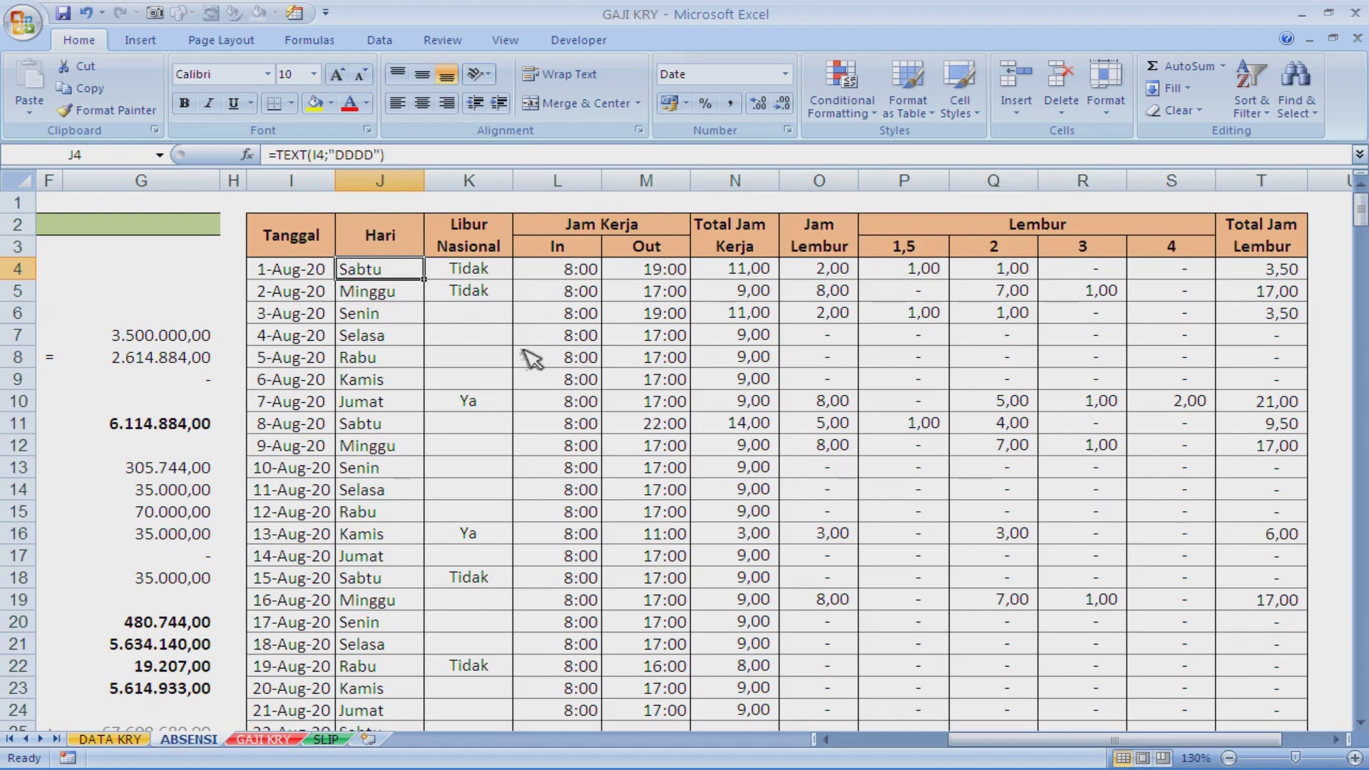
pyautogui.press('Left')
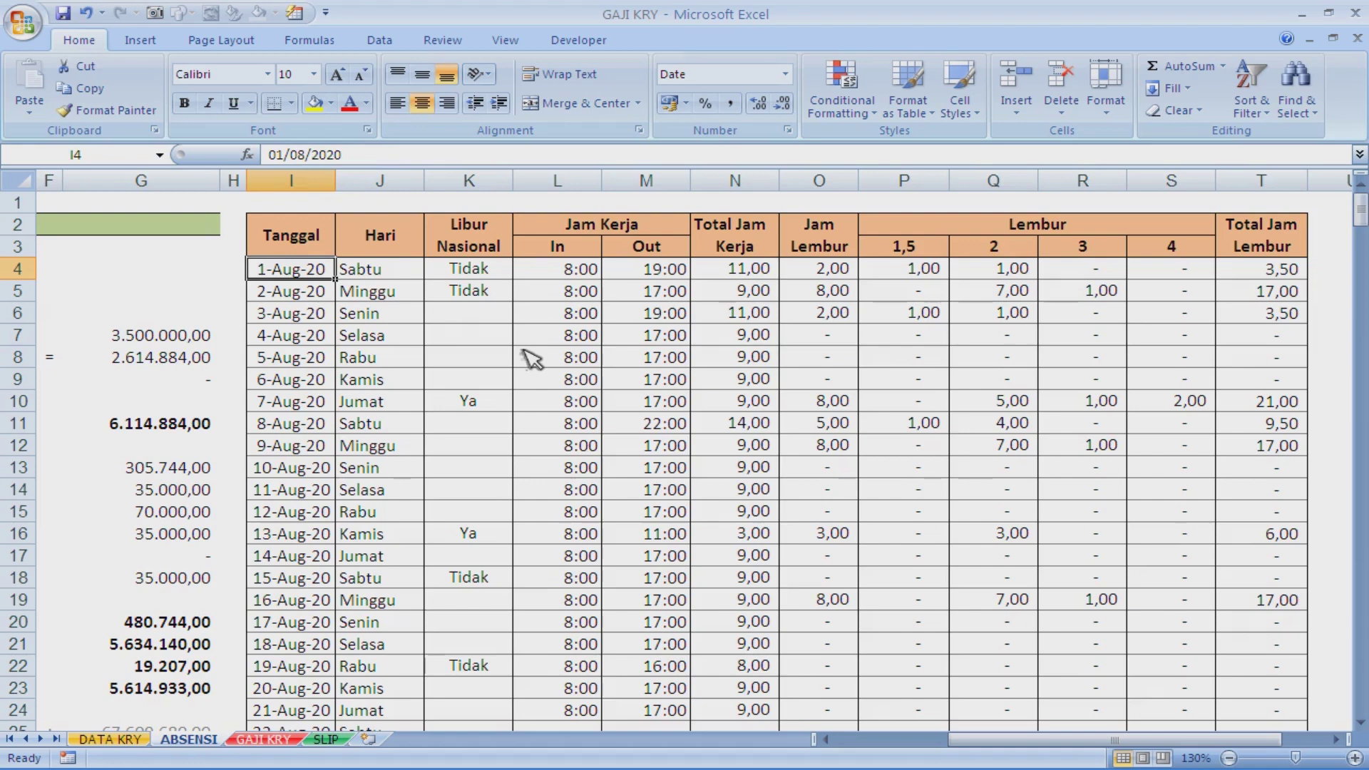
pyautogui.click(306, 180)
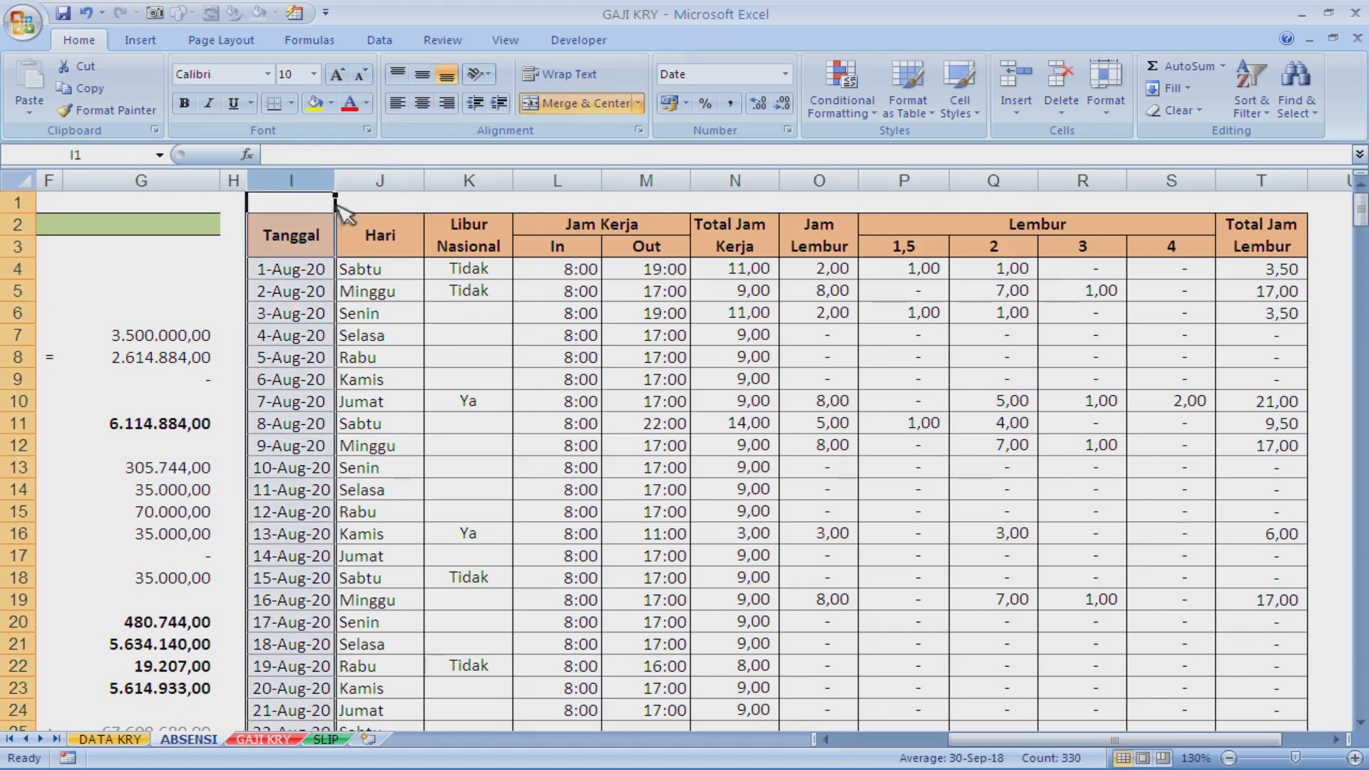
pyautogui.click(394, 181)
pyautogui.click(395, 269)
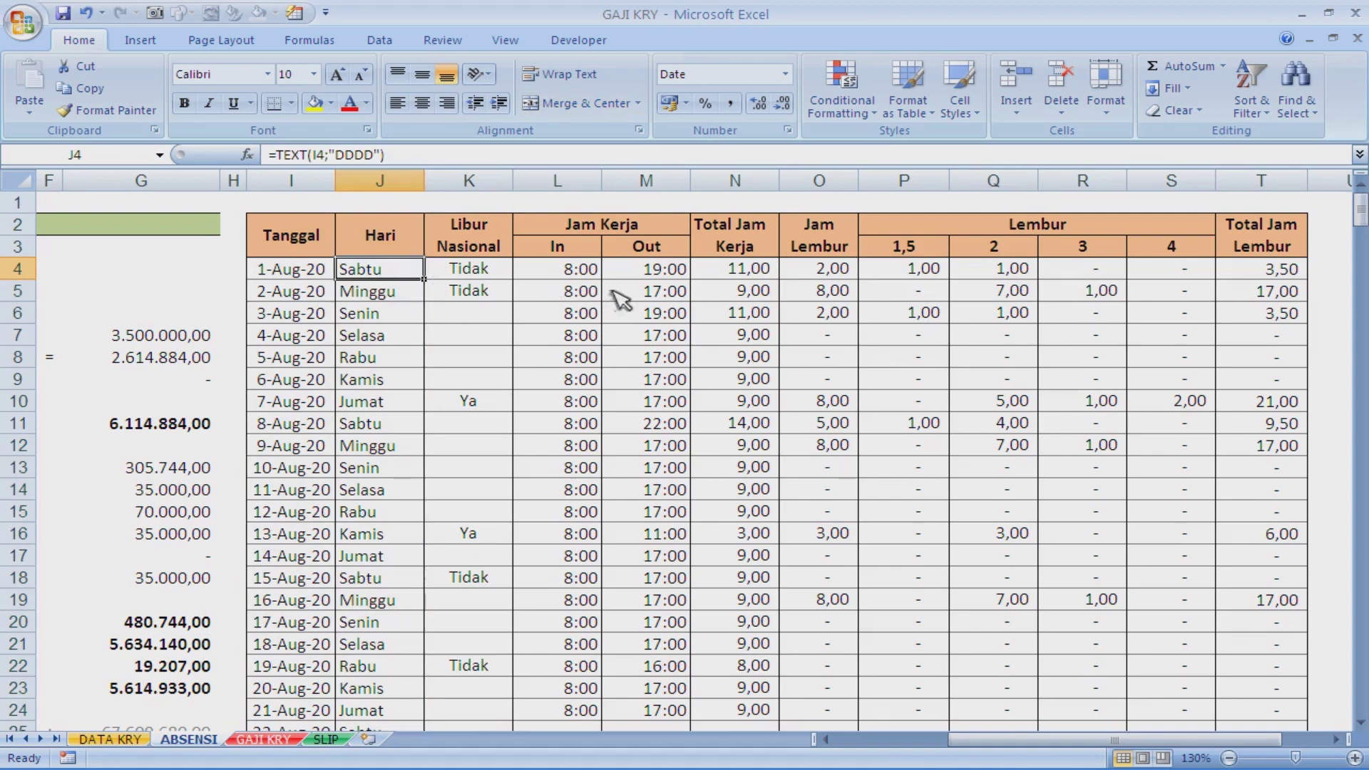
pyautogui.click(281, 271)
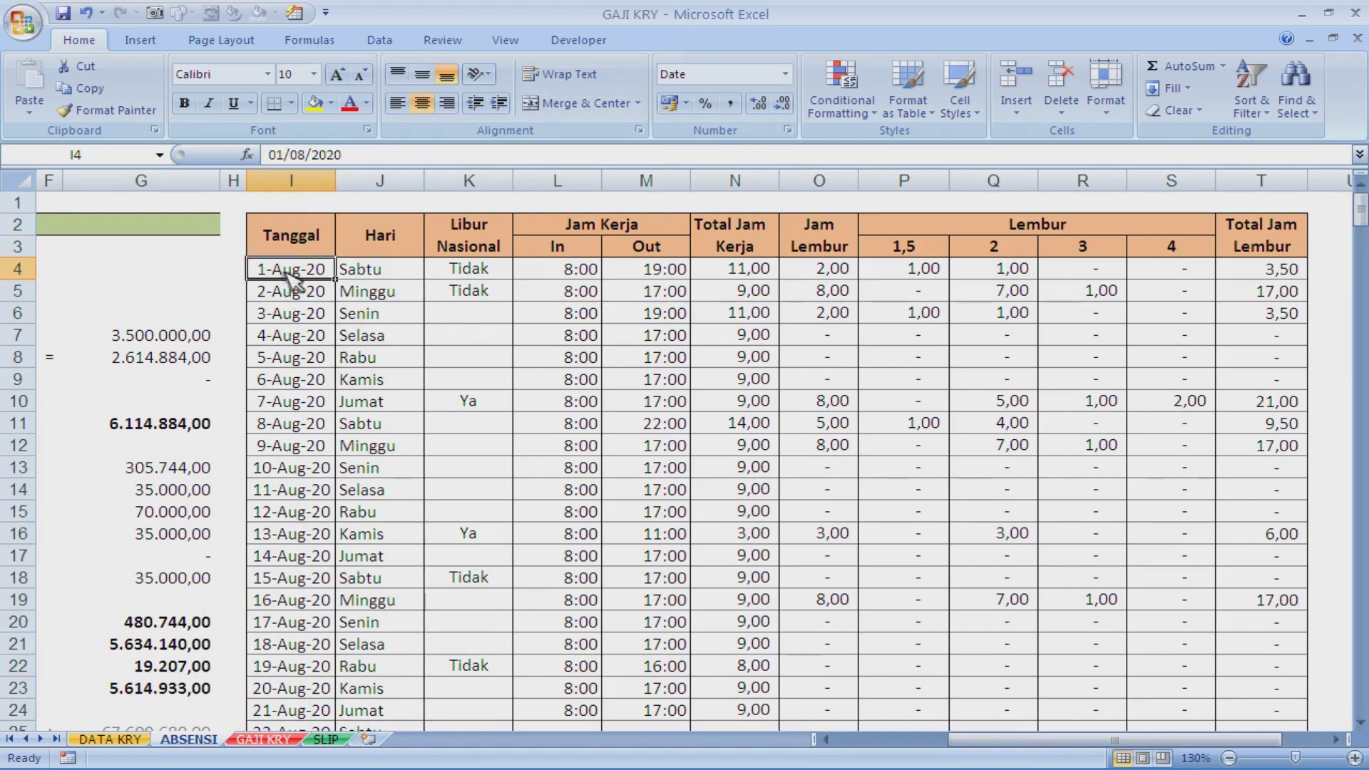
# Step: Re-enter the day-name formula in J4 as =TEXT(I4;"dddd")
pyautogui.click(380, 271)
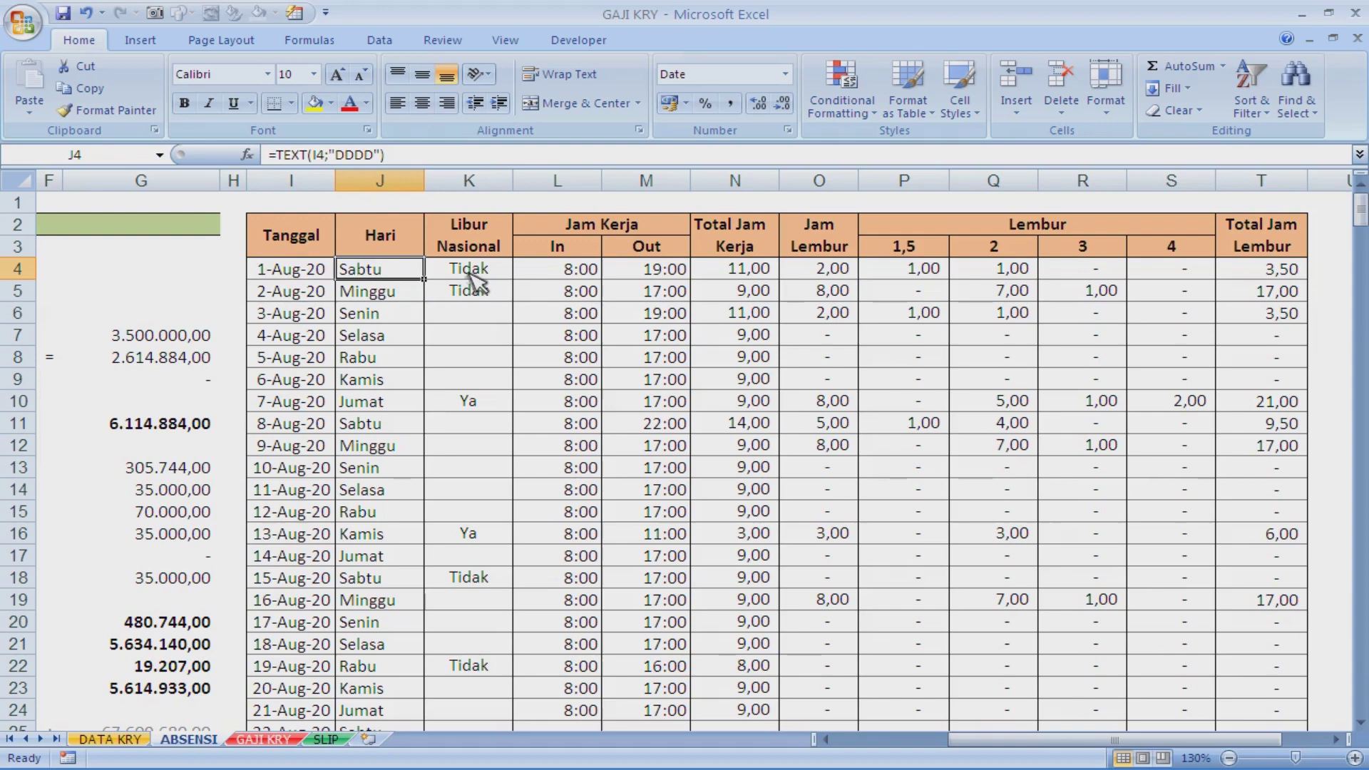
pyautogui.write('=tex')
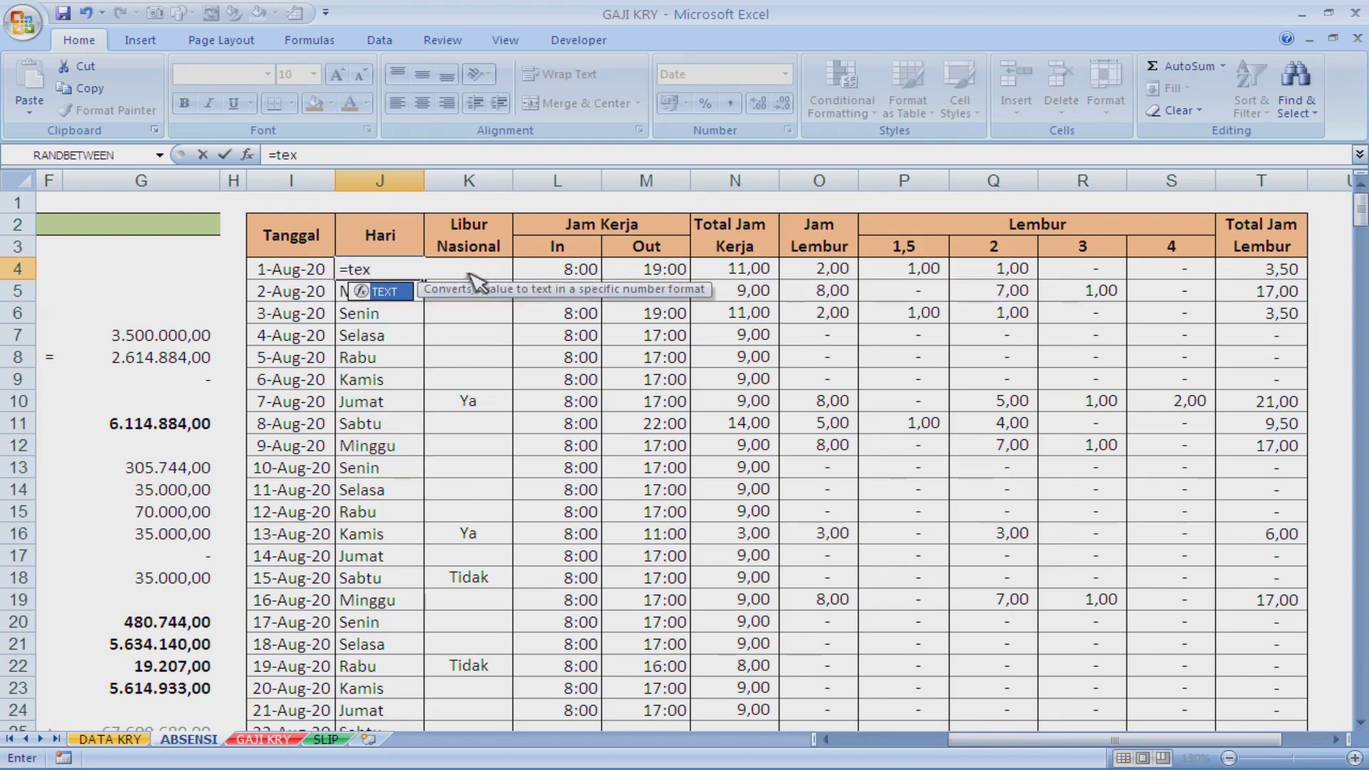
pyautogui.press('Tab')
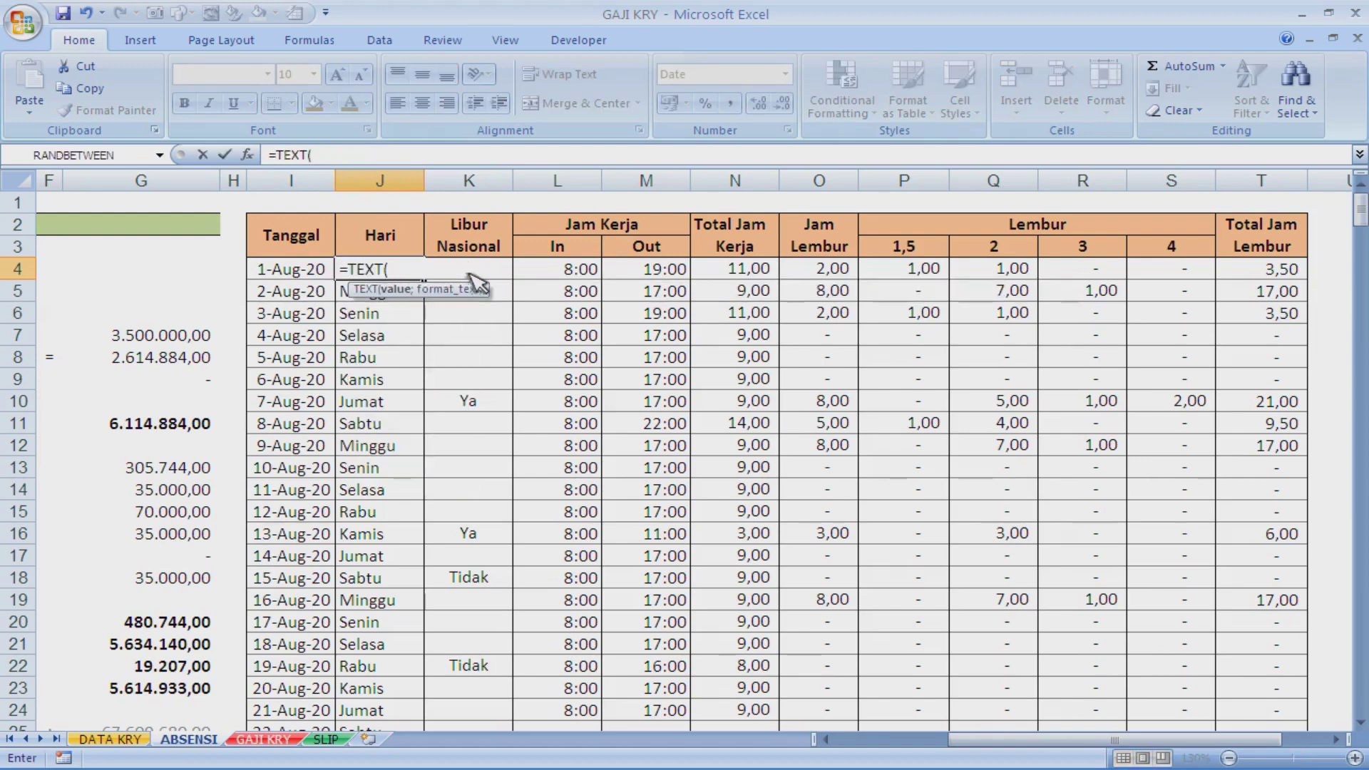
pyautogui.click(322, 271)
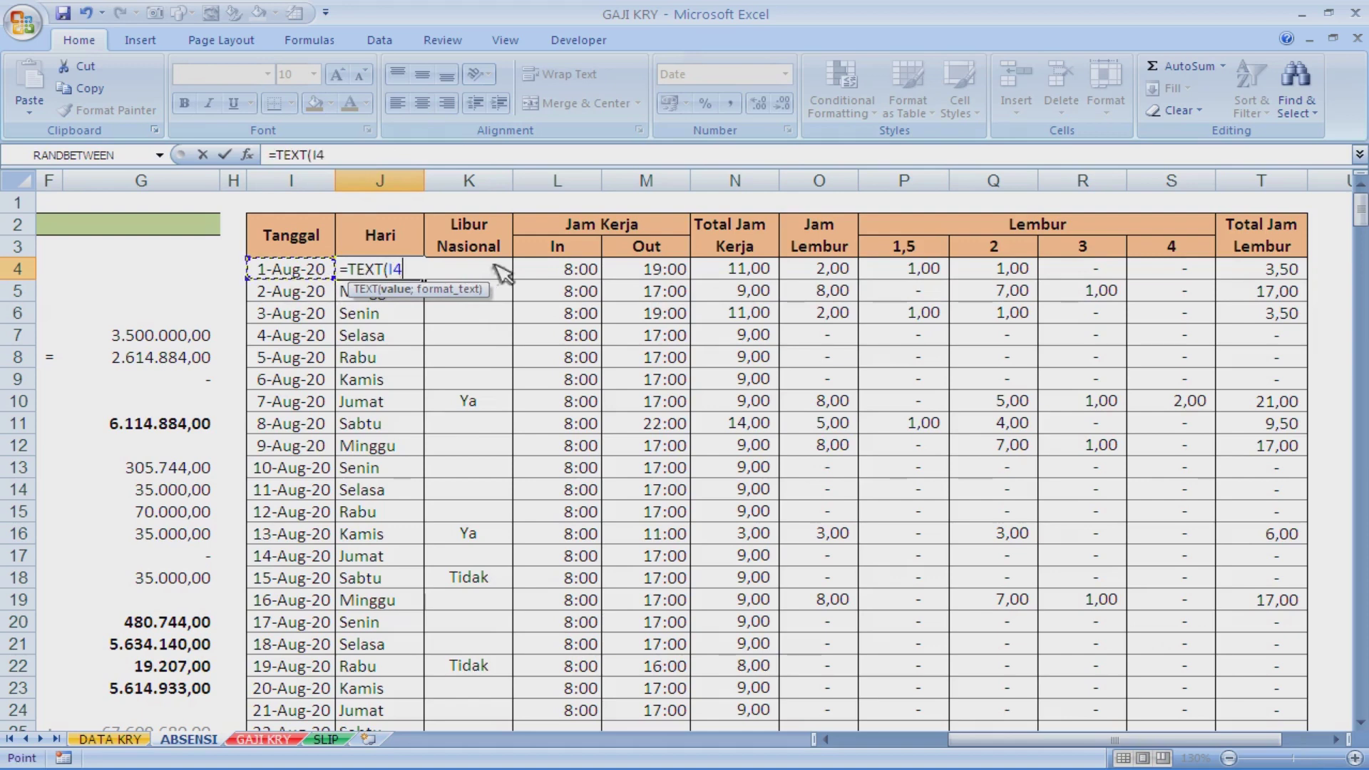
pyautogui.write(';')
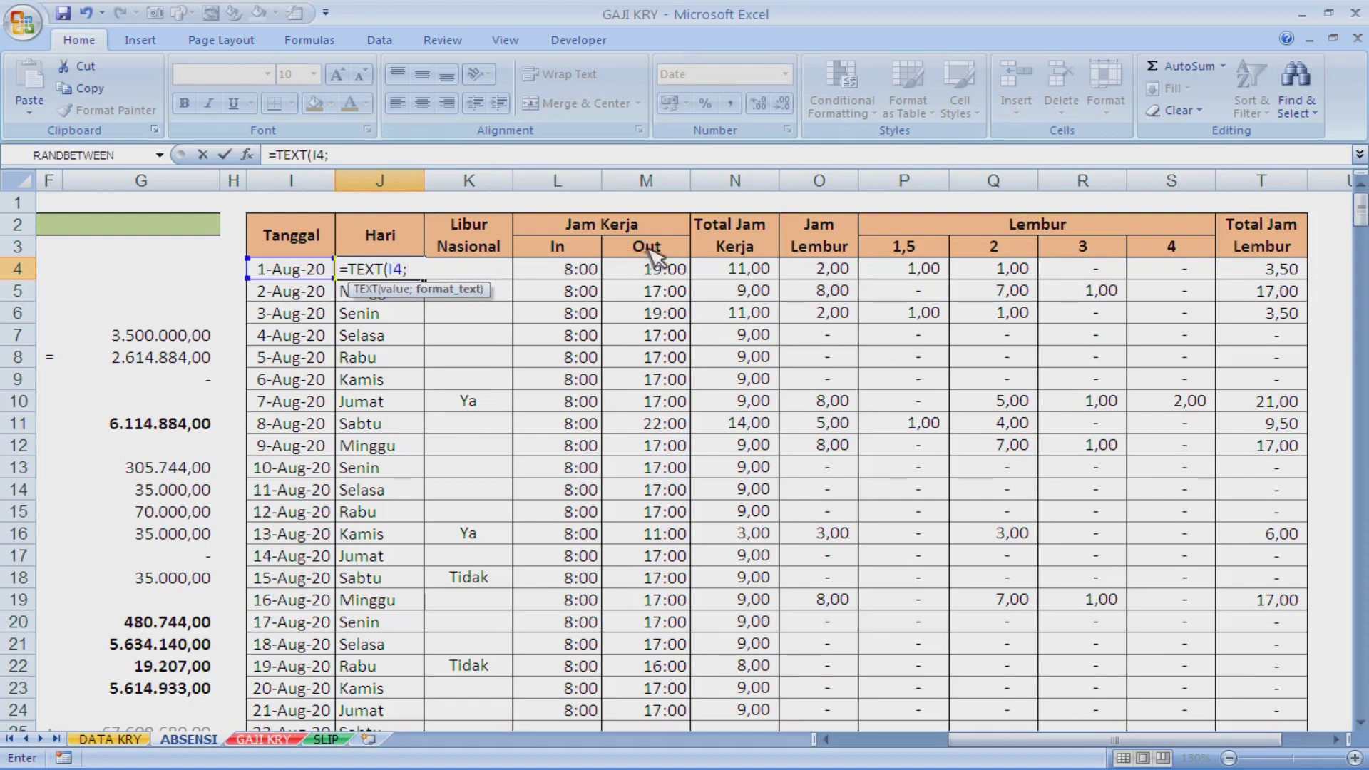
pyautogui.write('"dddd")')
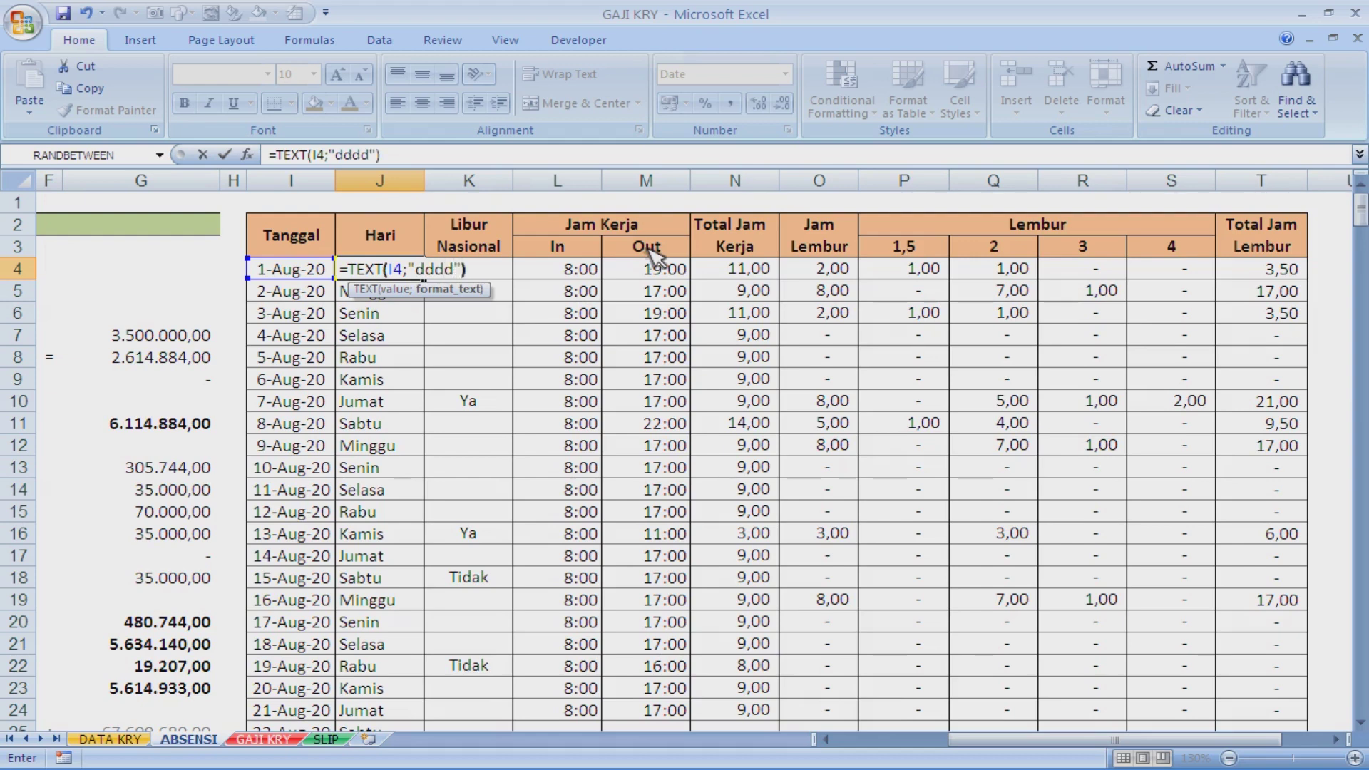
pyautogui.press('Return')
pyautogui.press('Up')
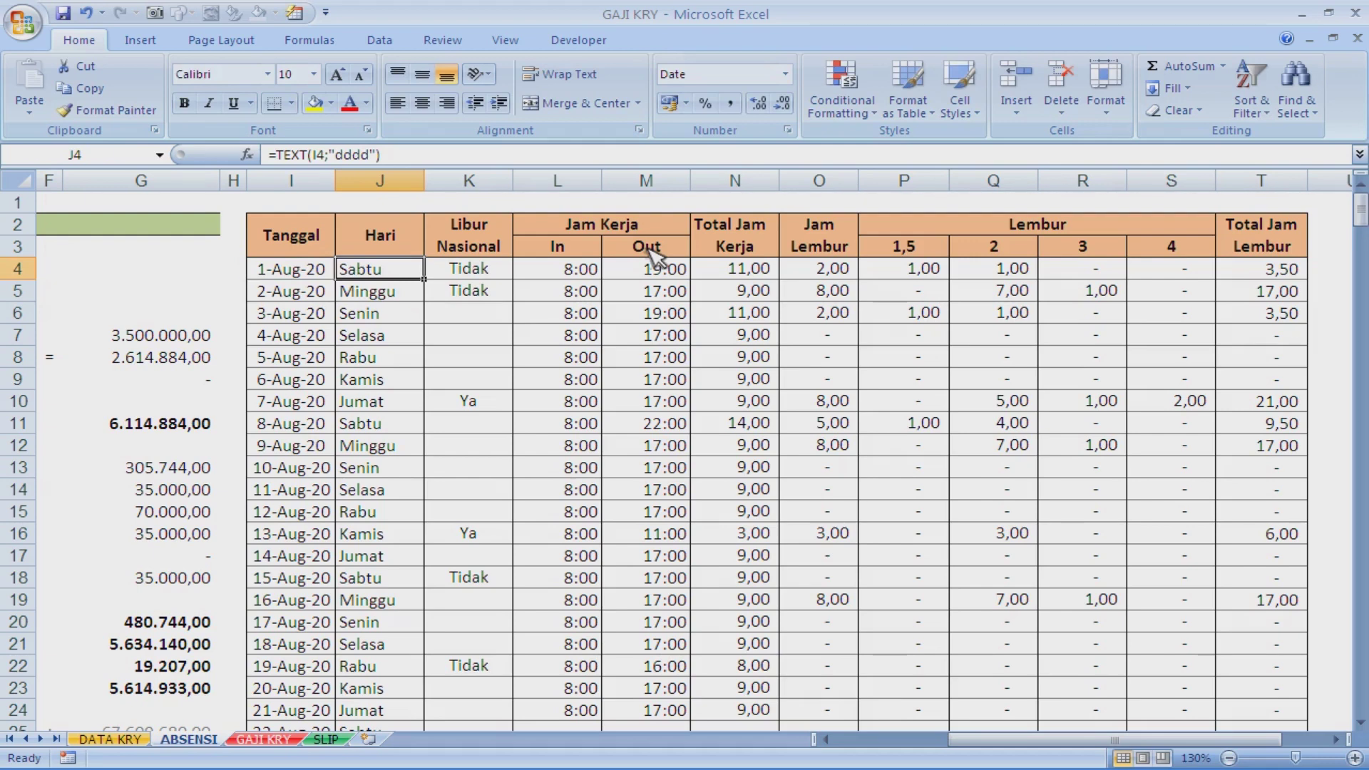
# Step: Shorten the format code in the J4 formula to "dd", giving =TEXT(I4;"dd")
pyautogui.press('F2')
pyautogui.press('Left')
pyautogui.press('Left')
pyautogui.press('BackSpace')
pyautogui.press('BackSpace')
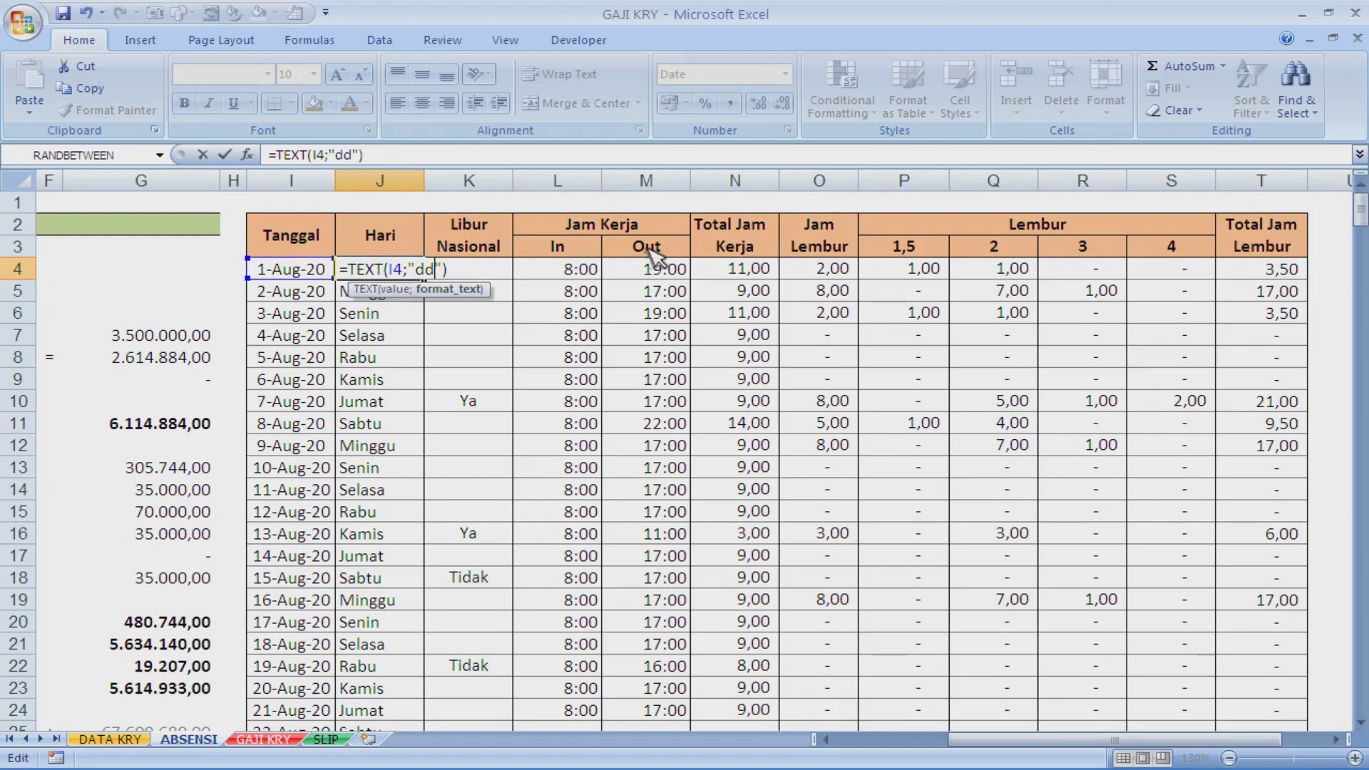
pyautogui.press('Return')
pyautogui.press('Up')
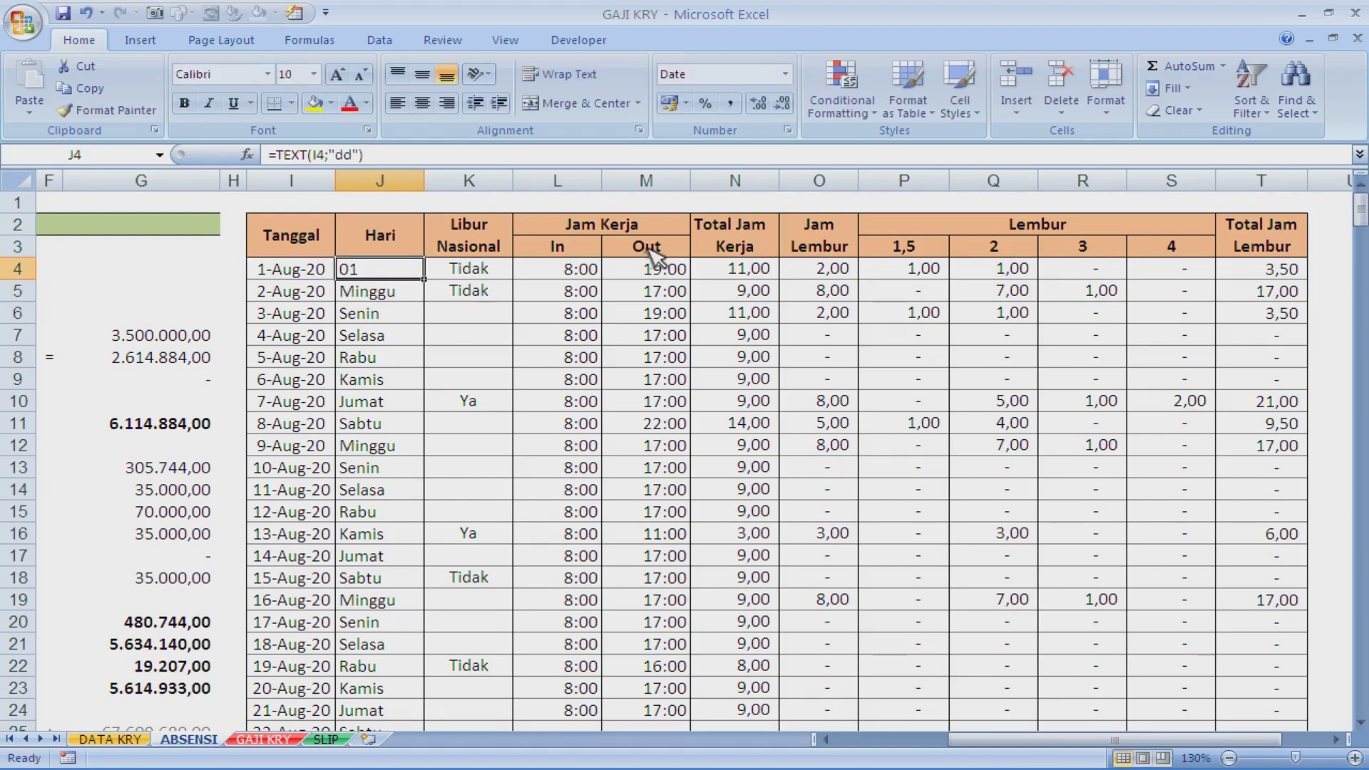
# Step: Change the format code in the J4 formula to "ddd"
pyautogui.press('F2')
pyautogui.press('Left')
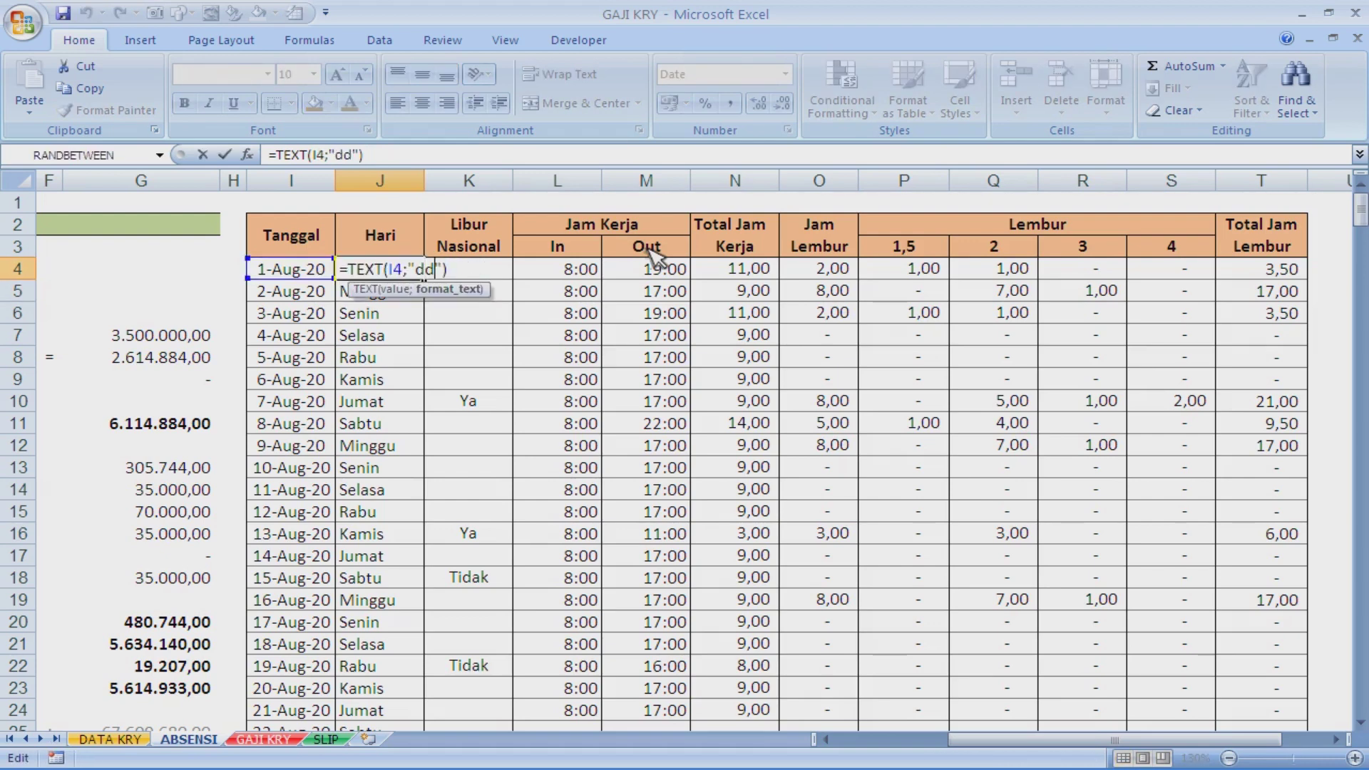
pyautogui.press('BackSpace')
pyautogui.press('BackSpace')
pyautogui.write('DDDD')
pyautogui.press('Return')
pyautogui.press('Up')
# Step: Extend the J4 format code to "dddd" so the formula reads =TEXT(I4;"dddd")
pyautogui.press('F2')
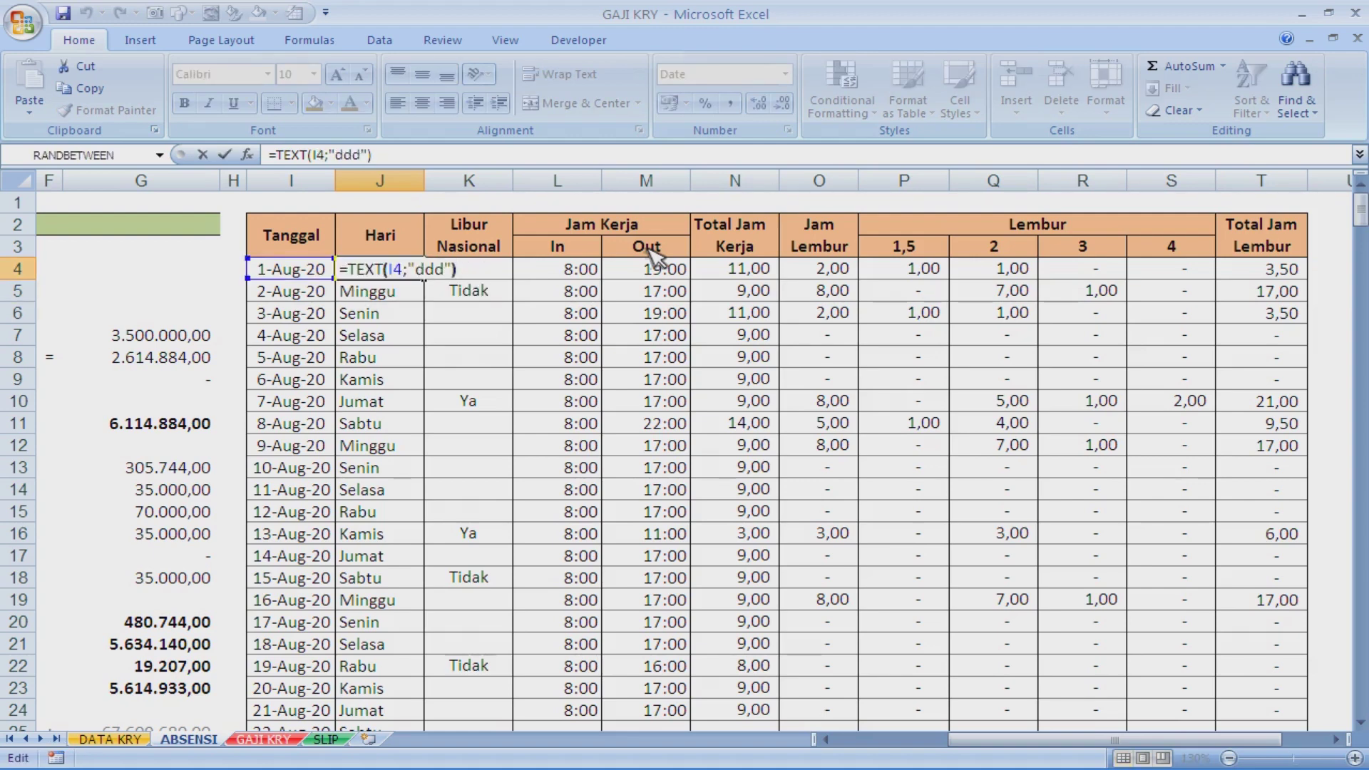
pyautogui.press('Left')
pyautogui.press('Left')
pyautogui.write('d')
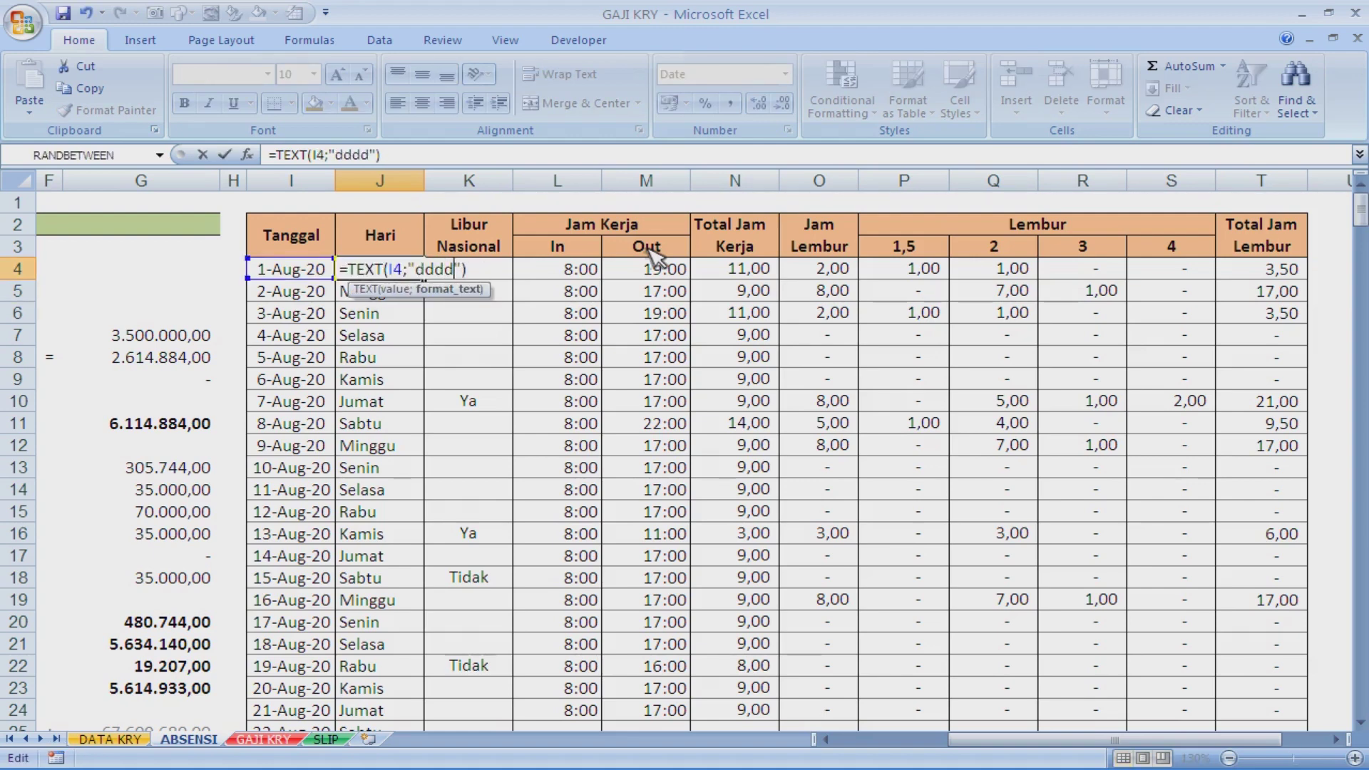
pyautogui.press('Return')
pyautogui.press('Up')
# Step: Review the overtime formula in P4 that uses the day name, then return to the Hari cell J4
pyautogui.press('Right')
pyautogui.press('Right')
pyautogui.press('Right')
pyautogui.press('Right')
pyautogui.press('Right')
pyautogui.press('Right')
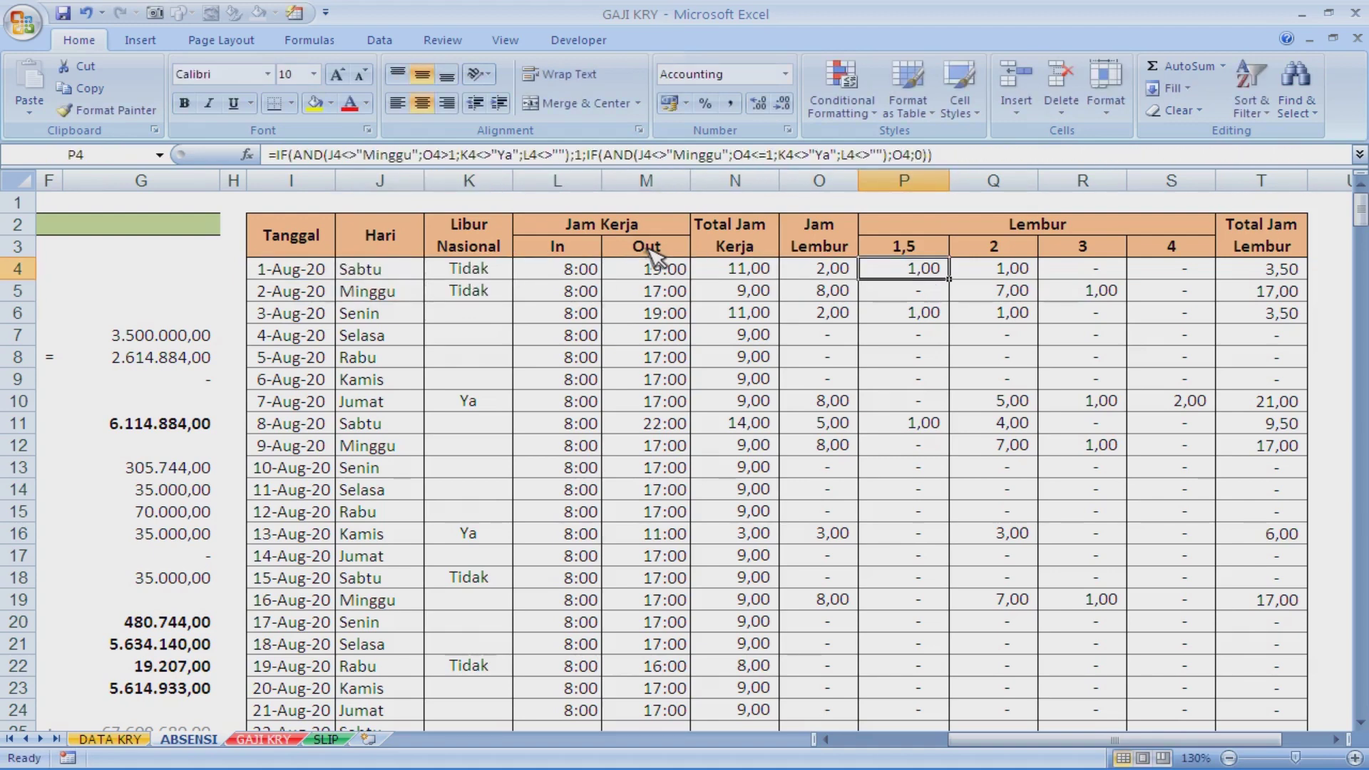
pyautogui.press('Left')
pyautogui.press('Left')
pyautogui.press('Left')
pyautogui.press('Left')
pyautogui.press('Left')
pyautogui.press('Left')
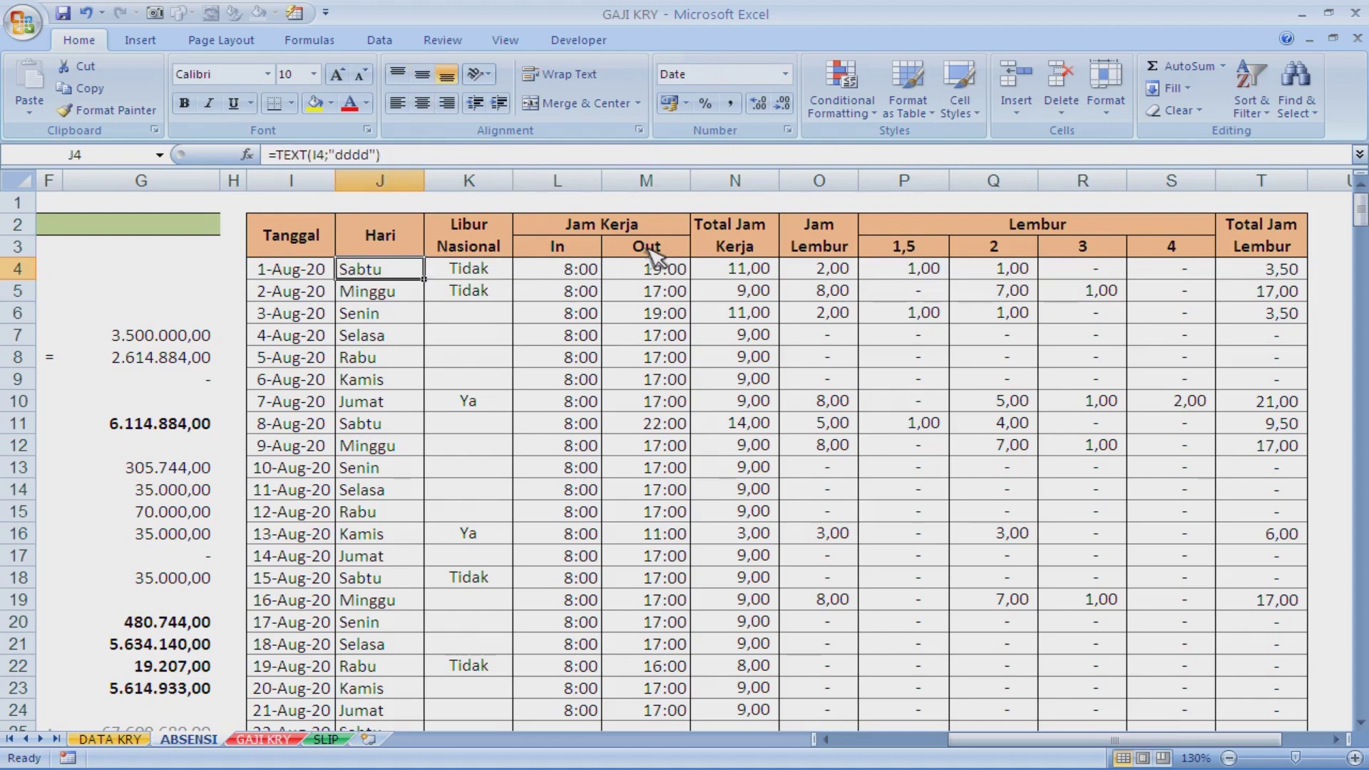
# Step: Copy the day-name formula from J4 into the Hari cells directly below it
pyautogui.hotkey('ctrl', 'c')
pyautogui.press('Down')
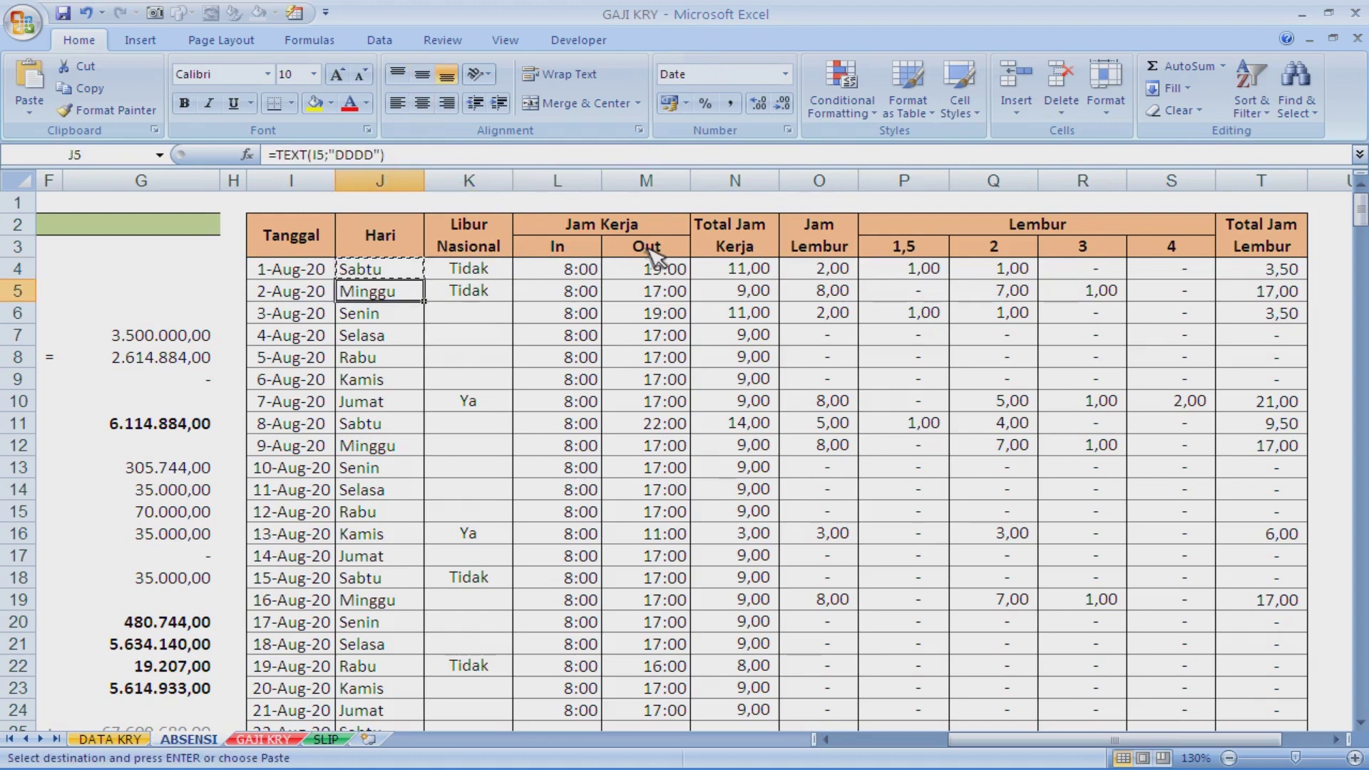
pyautogui.hotkey('shift', 'Down')
pyautogui.hotkey('shift', 'Down')
pyautogui.press('Return')
# Step: Check the copied day-name formulas against the one in J4, and inspect the date formula in I6
pyautogui.press('Down')
pyautogui.press('Down')
pyautogui.press('Up')
pyautogui.press('Up')
pyautogui.press('Up')
pyautogui.press('F2')
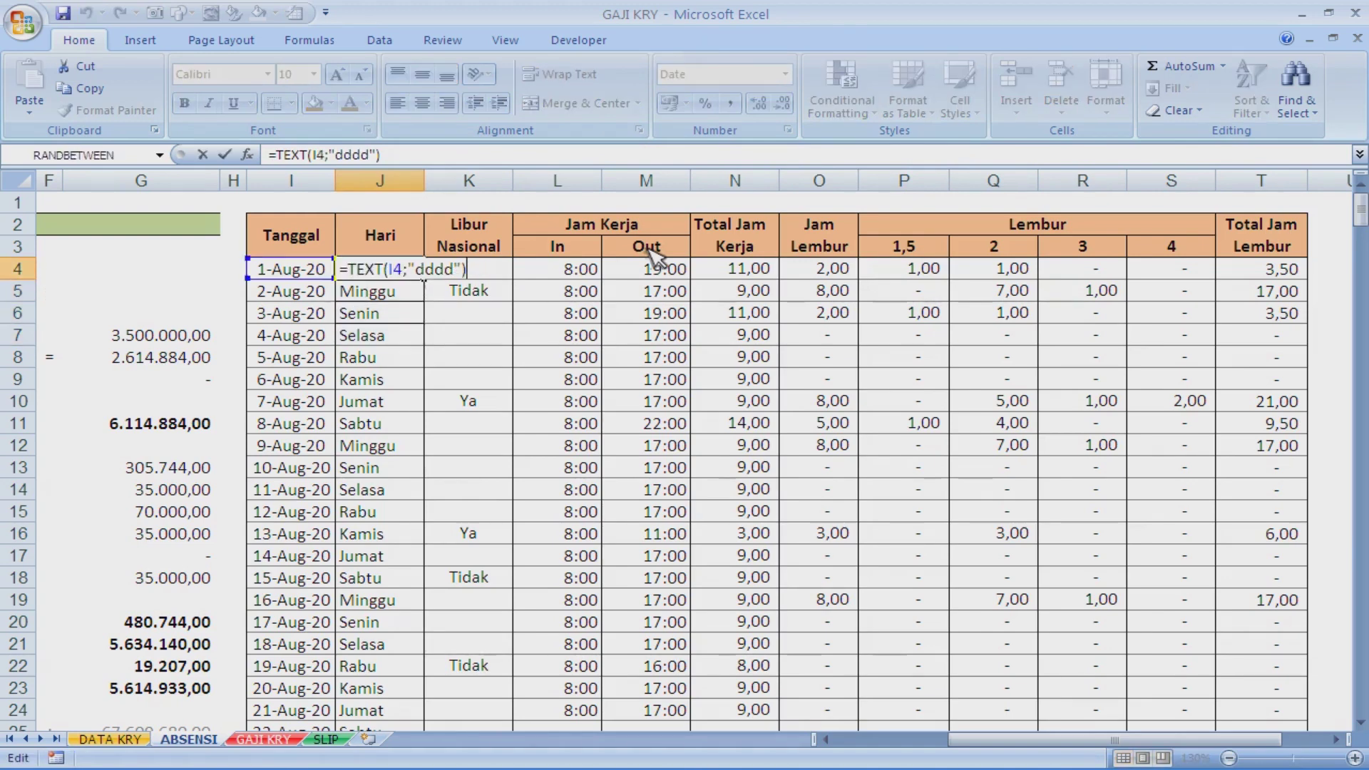
pyautogui.press('Escape')
pyautogui.press('Down')
pyautogui.press('Down')
pyautogui.press('Left')
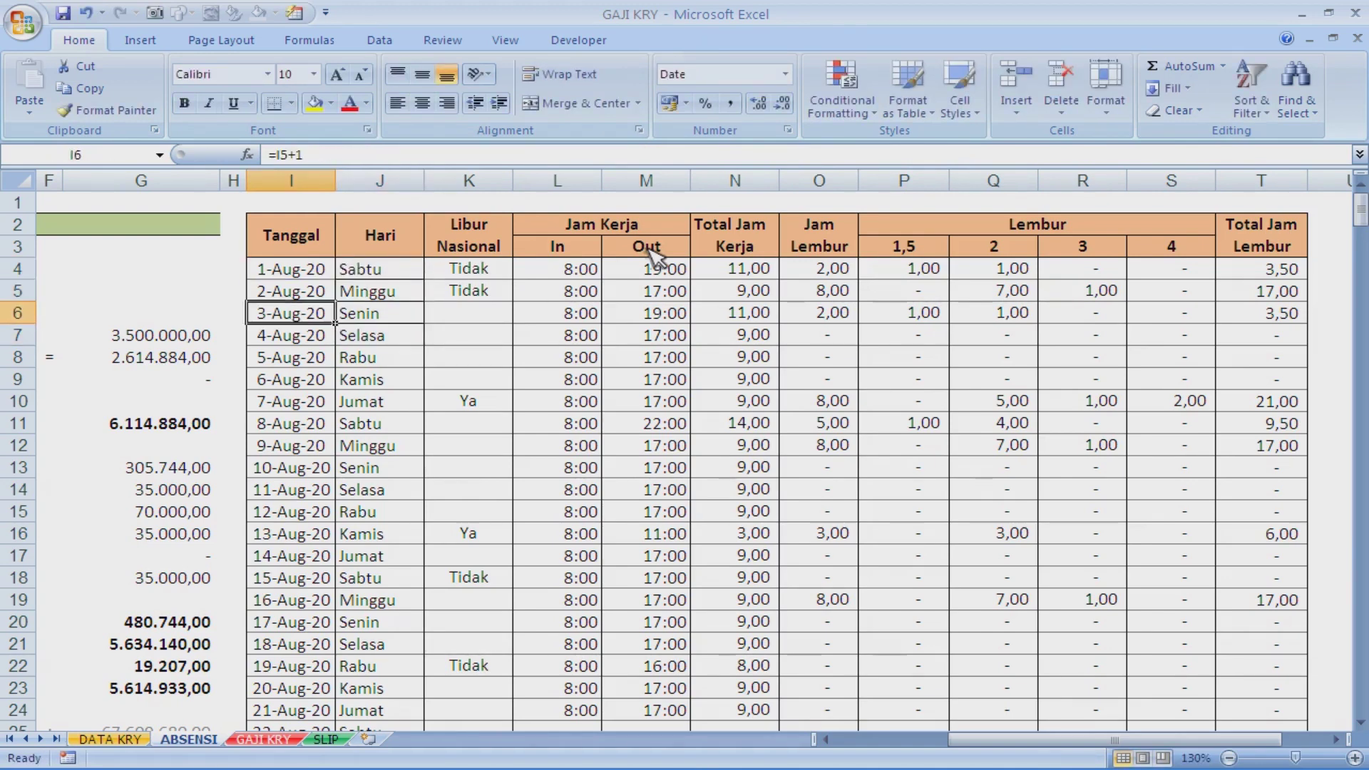
# Step: Examine the Libur Nasional column, starting from its first entry in K4
pyautogui.press('Right')
pyautogui.press('Right')
pyautogui.press('Up')
pyautogui.press('Up')
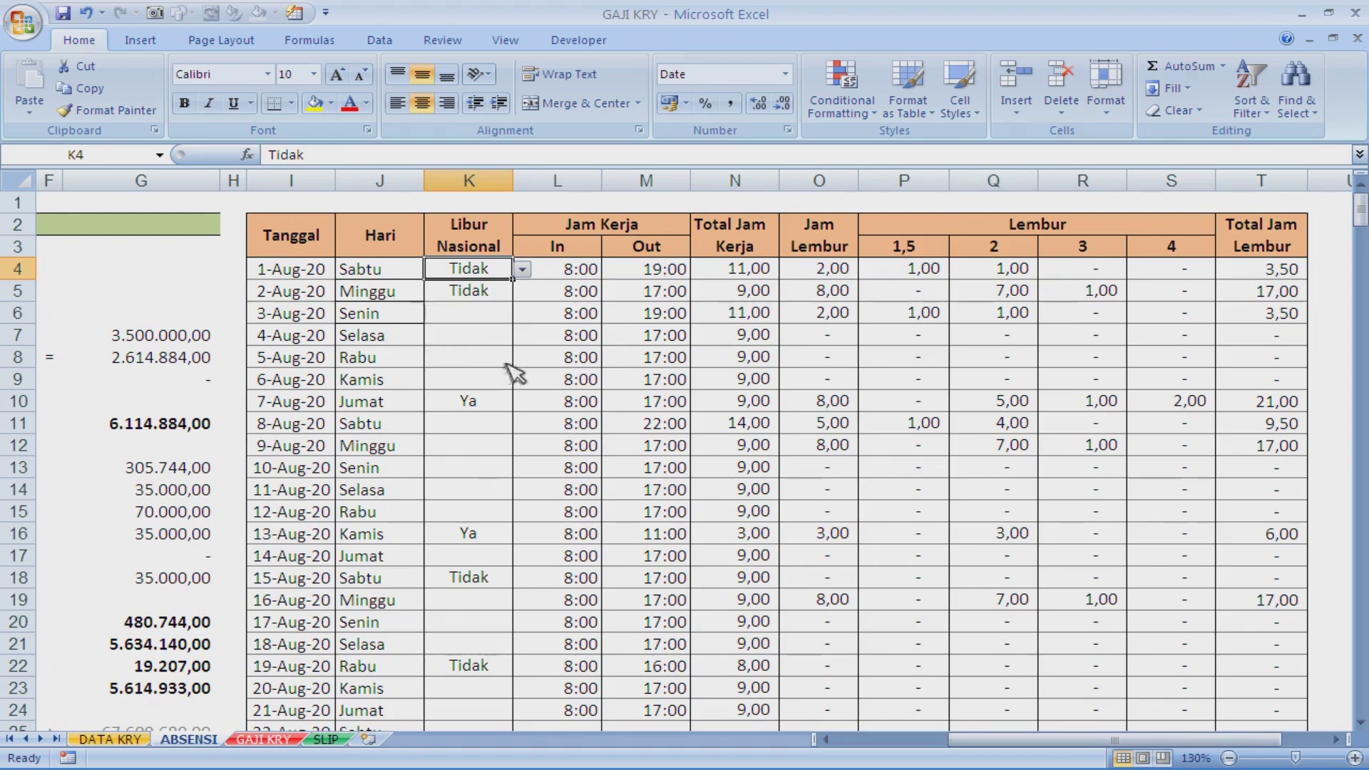
# Step: Switch the Libur Nasional entry for 7-Aug-20 (K10) to Tidak and back to Ya
pyautogui.click(507, 402)
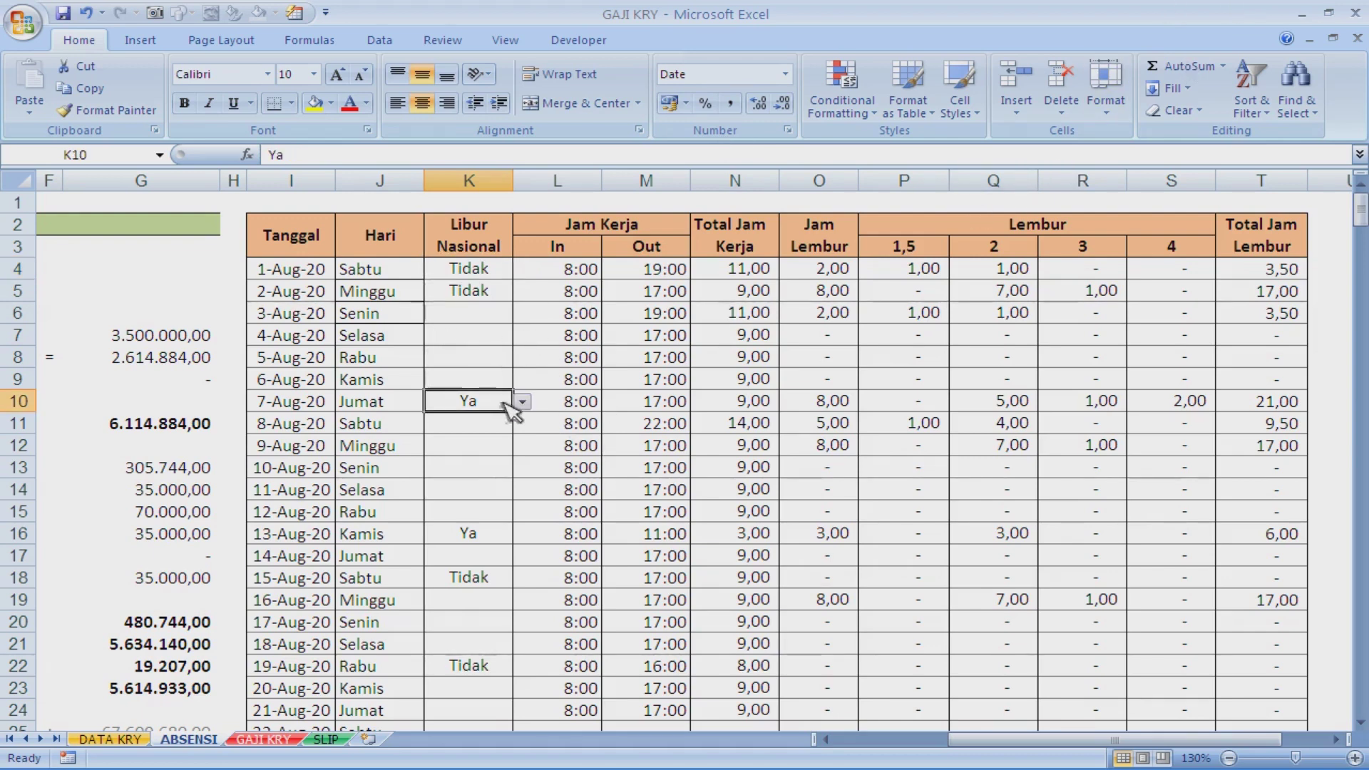
pyautogui.click(523, 402)
pyautogui.click(473, 437)
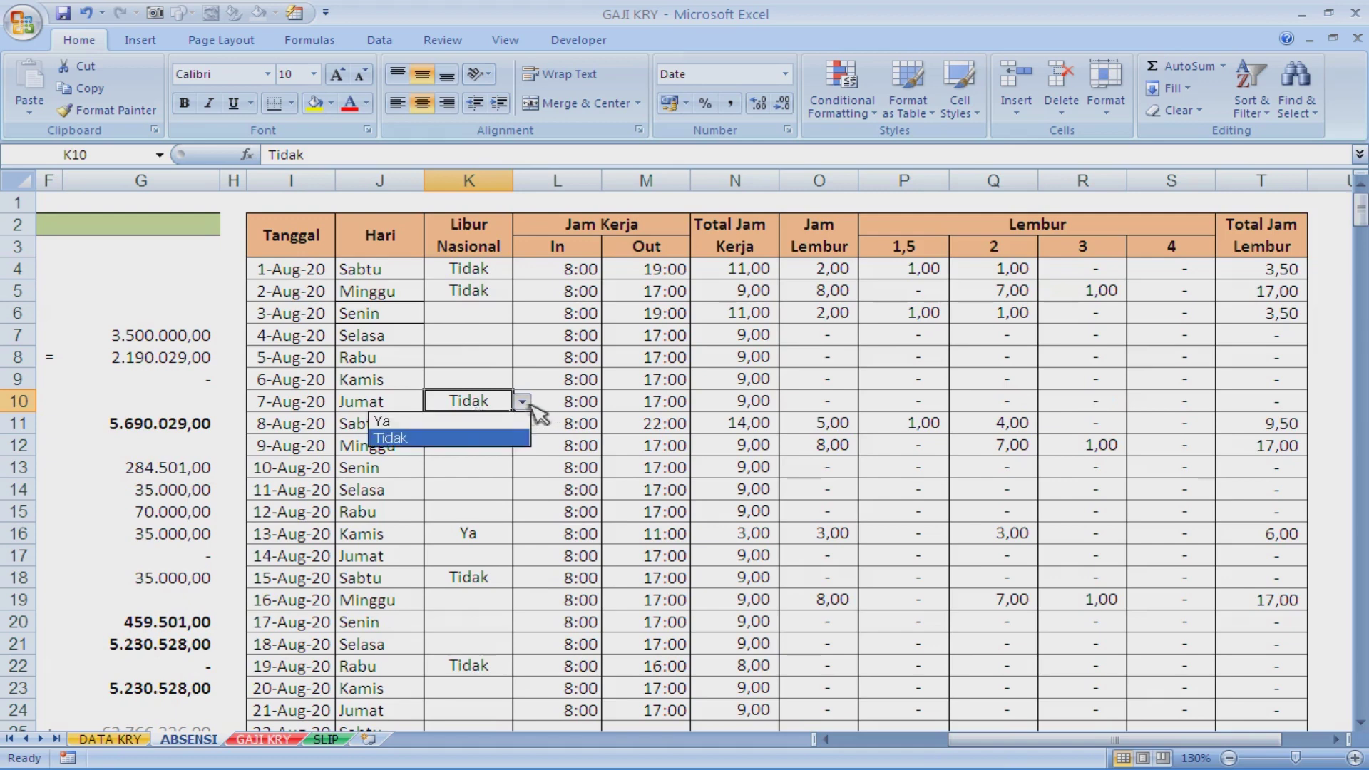
pyautogui.click(447, 420)
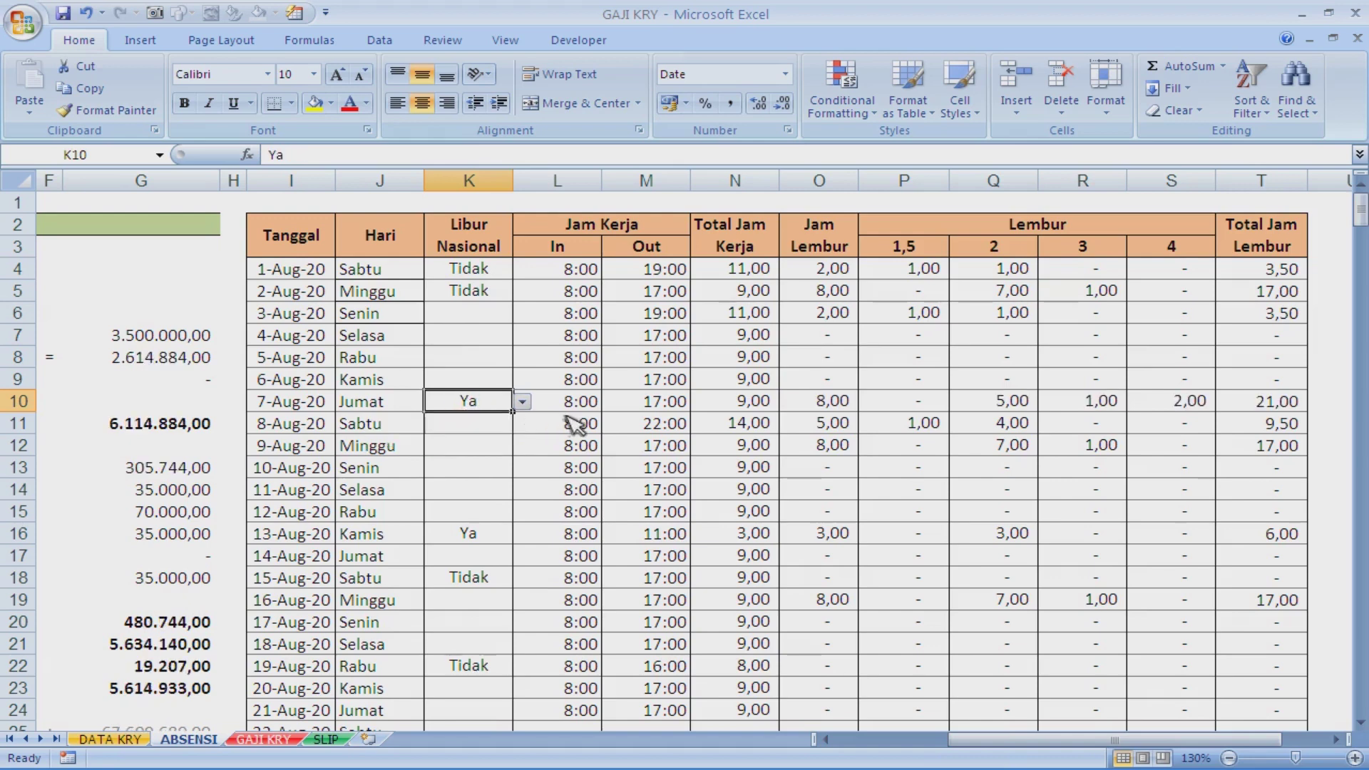
pyautogui.scroll(-1, 544, 473)
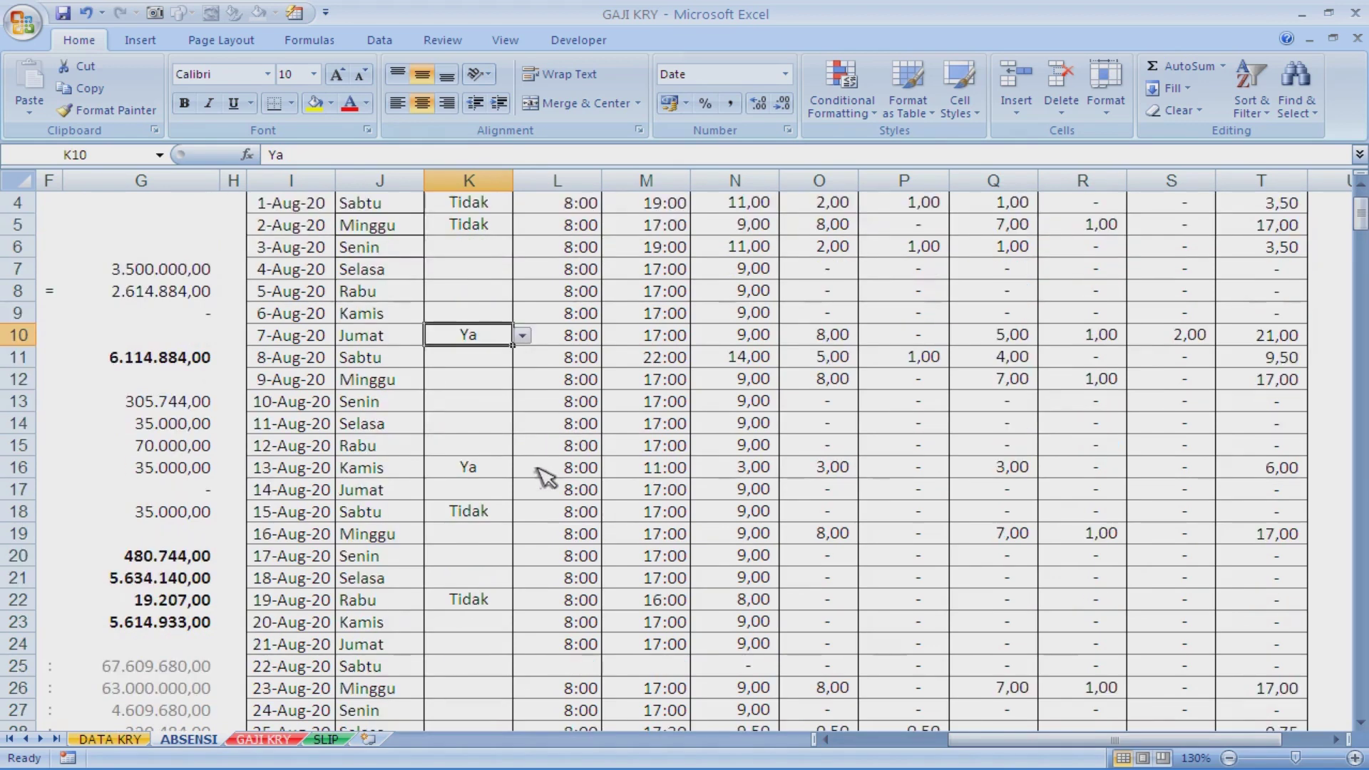
# Step: Set the Libur Nasional entry for 17-Aug-20 (K20) to Ya and check that date's Jam Lembur formula
pyautogui.click(467, 556)
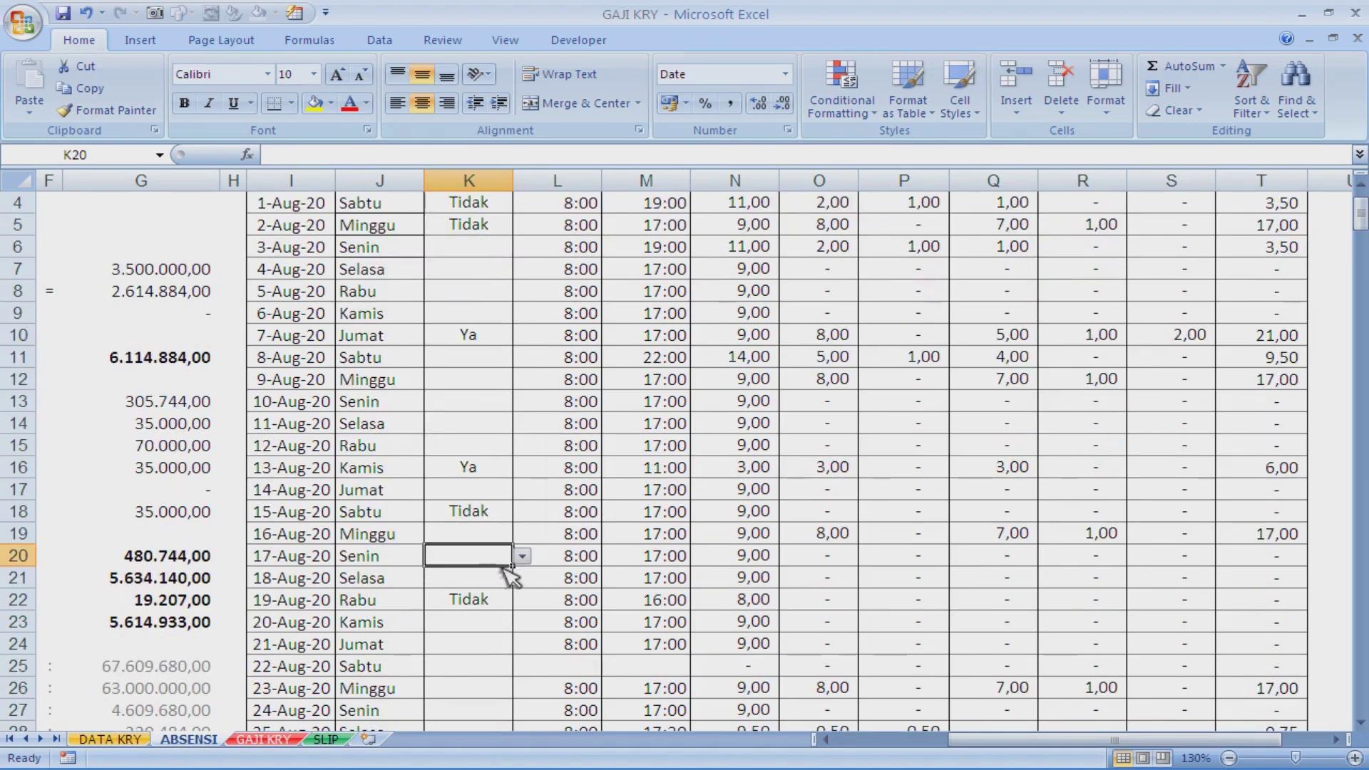
pyautogui.click(522, 556)
pyautogui.click(504, 576)
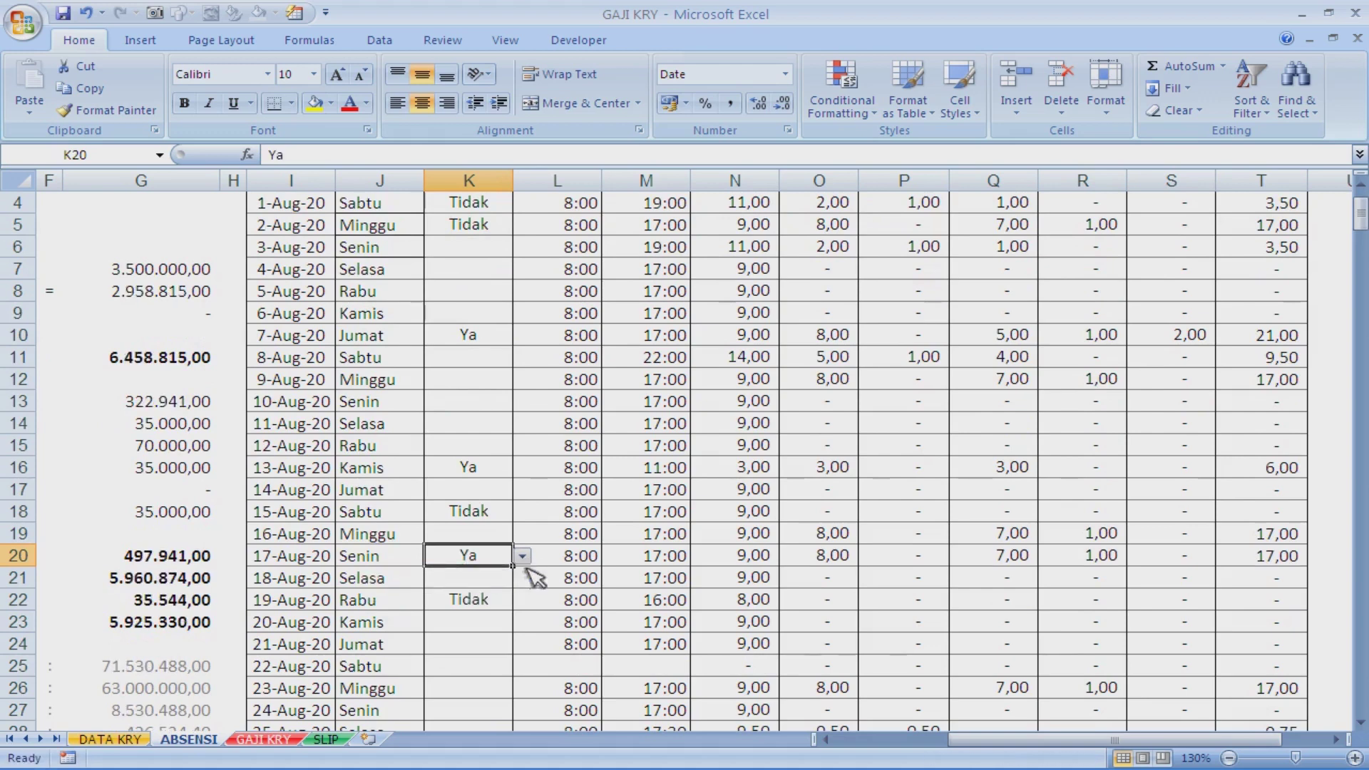
pyautogui.click(834, 564)
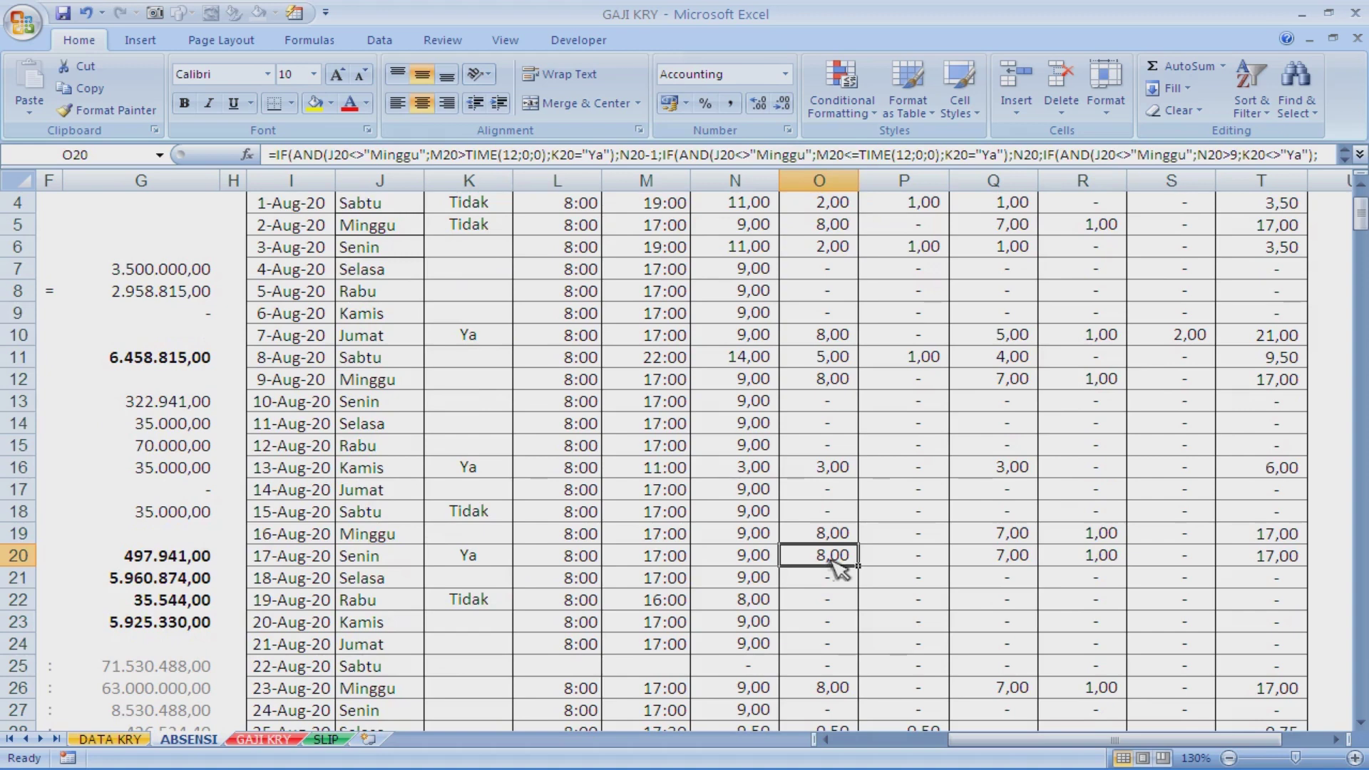
# Step: Switch the Libur Nasional entry for 17-Aug-20 (K20) to Tidak and back to Ya
pyautogui.click(485, 559)
pyautogui.click(524, 557)
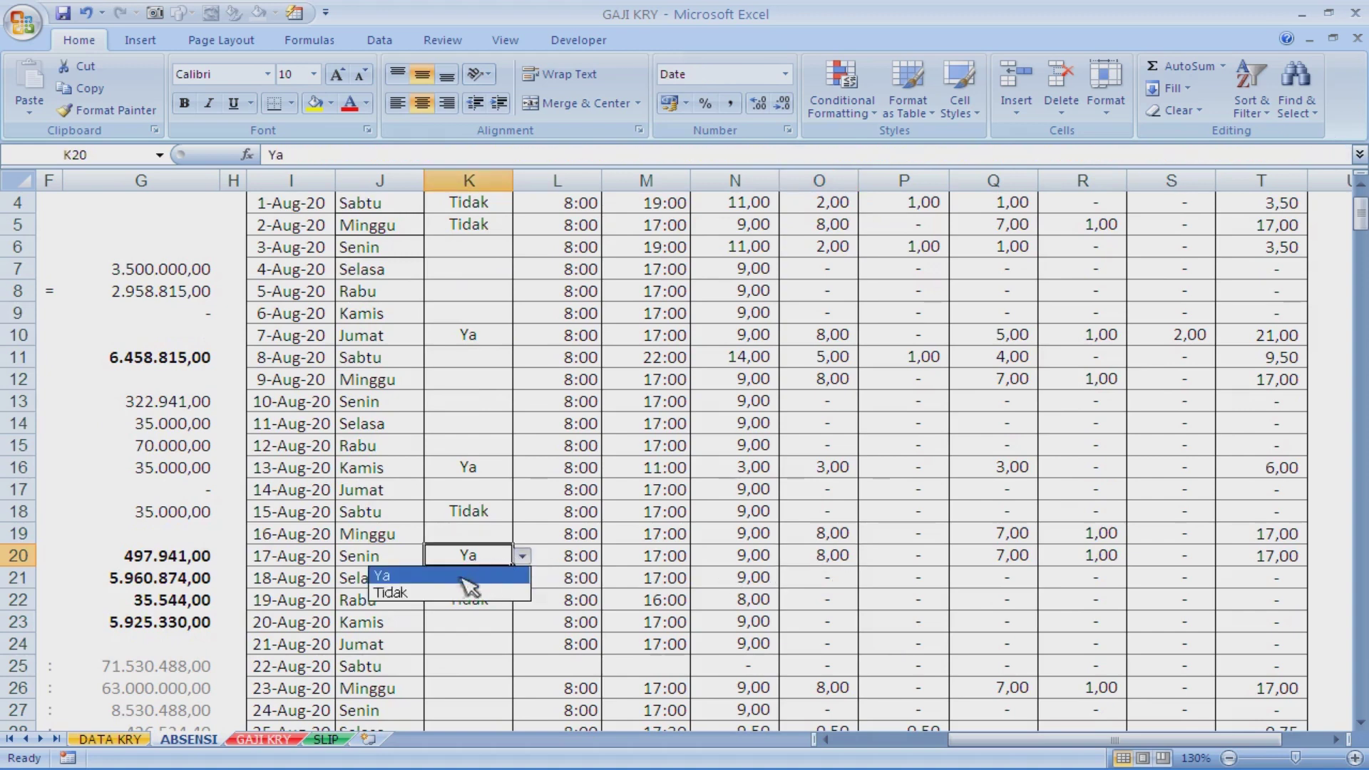
pyautogui.click(459, 593)
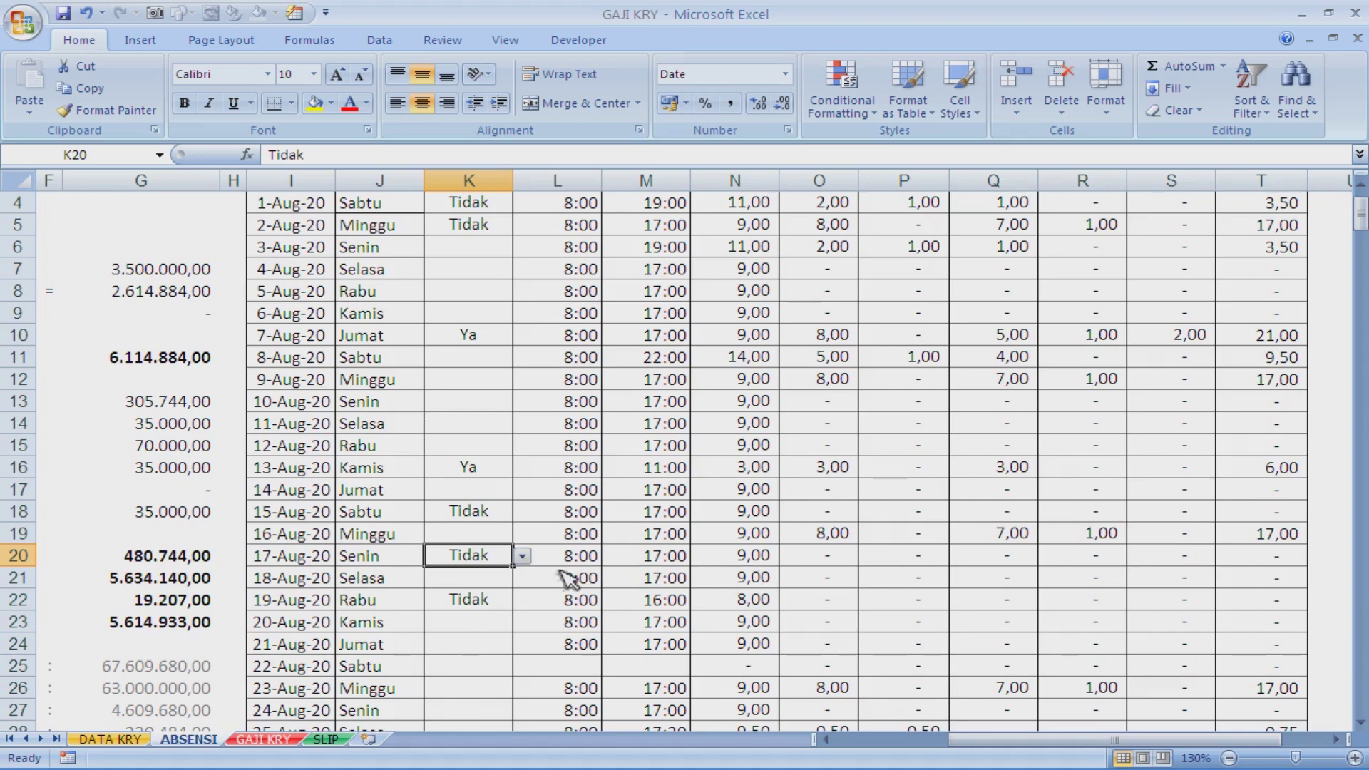
pyautogui.click(523, 556)
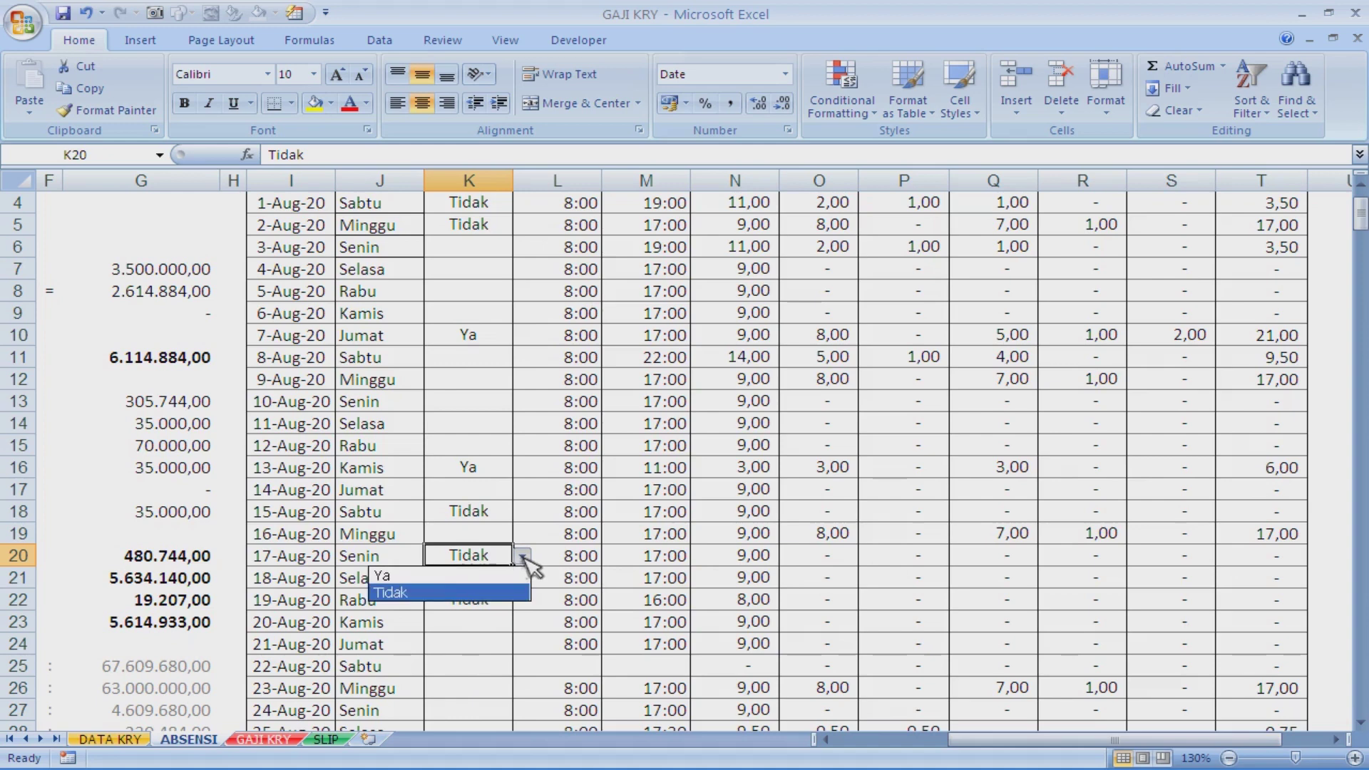
pyautogui.click(436, 576)
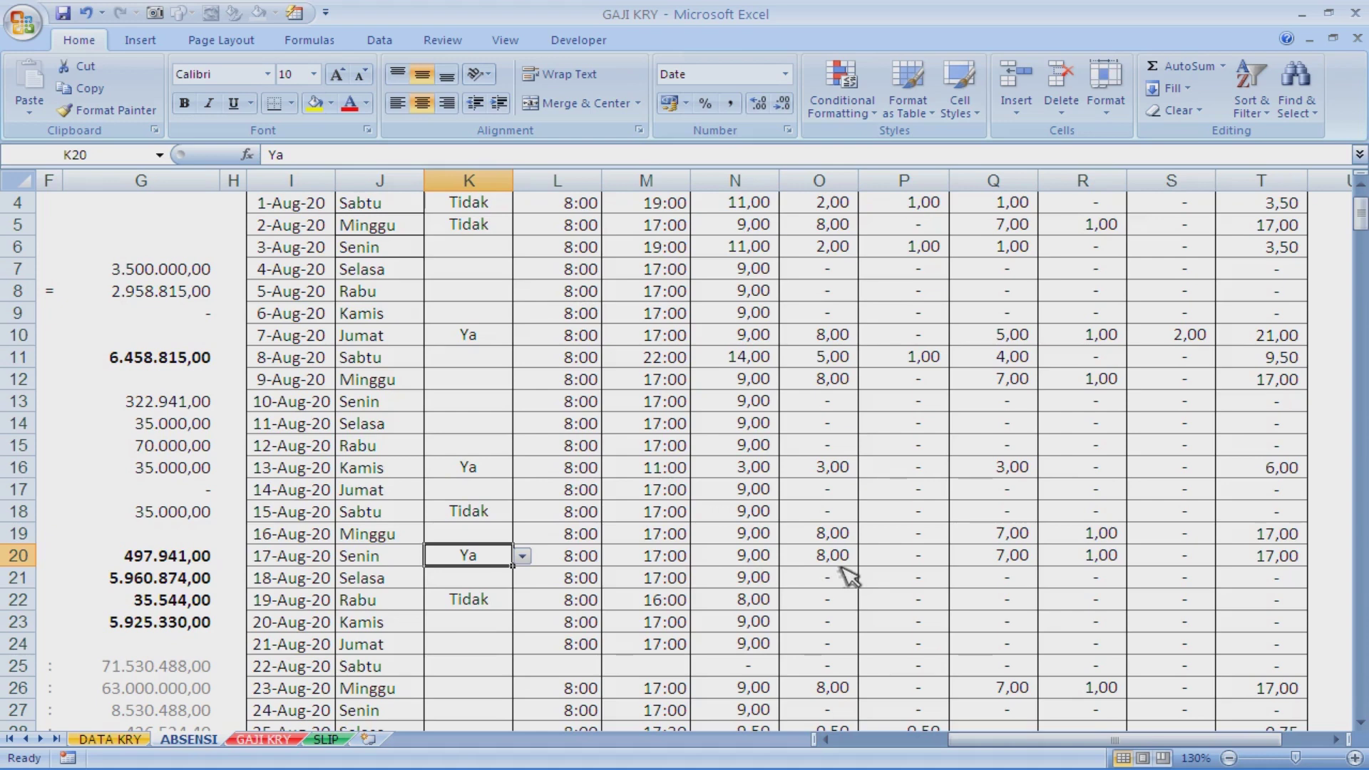
# Step: Compare the Total Jam Lembur formula in T20 with the Jam Lembur formula in O20 for 17-Aug-20
pyautogui.click(1272, 554)
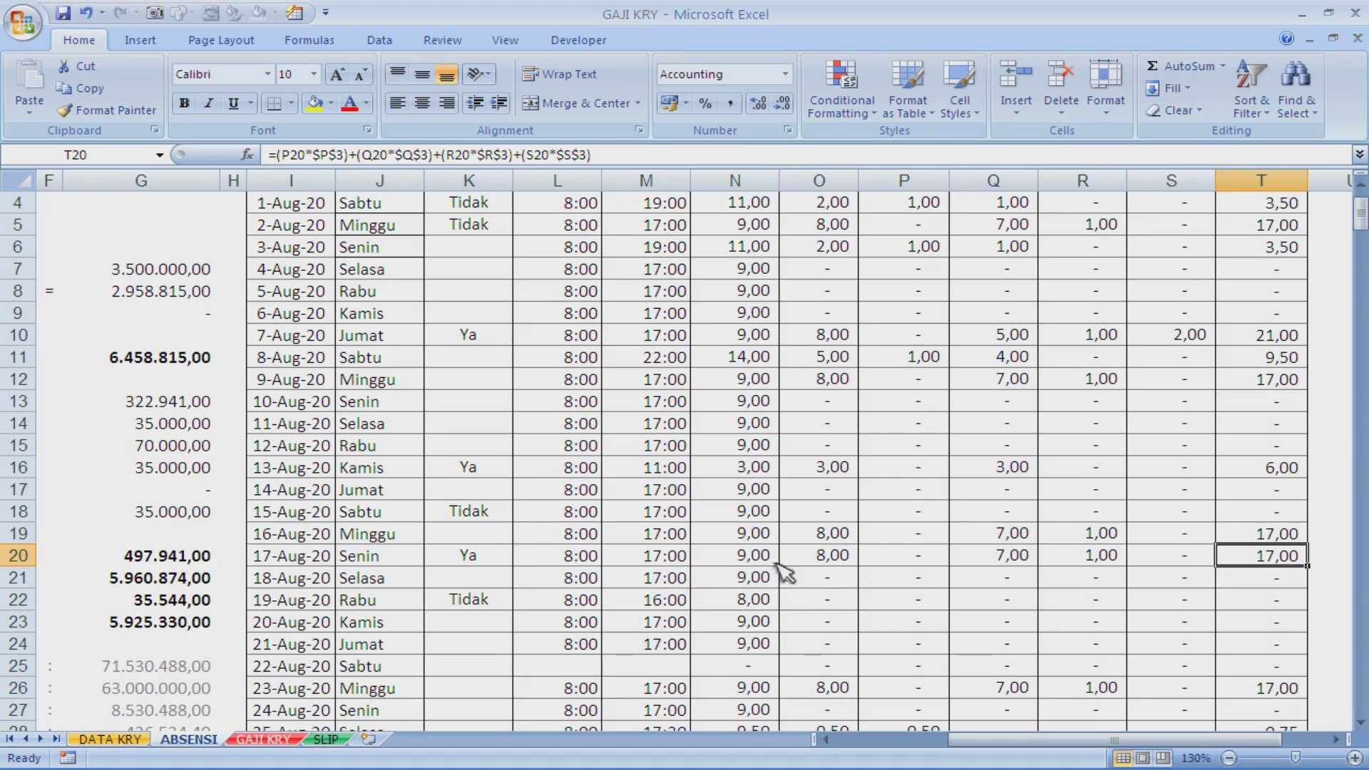
pyautogui.click(847, 561)
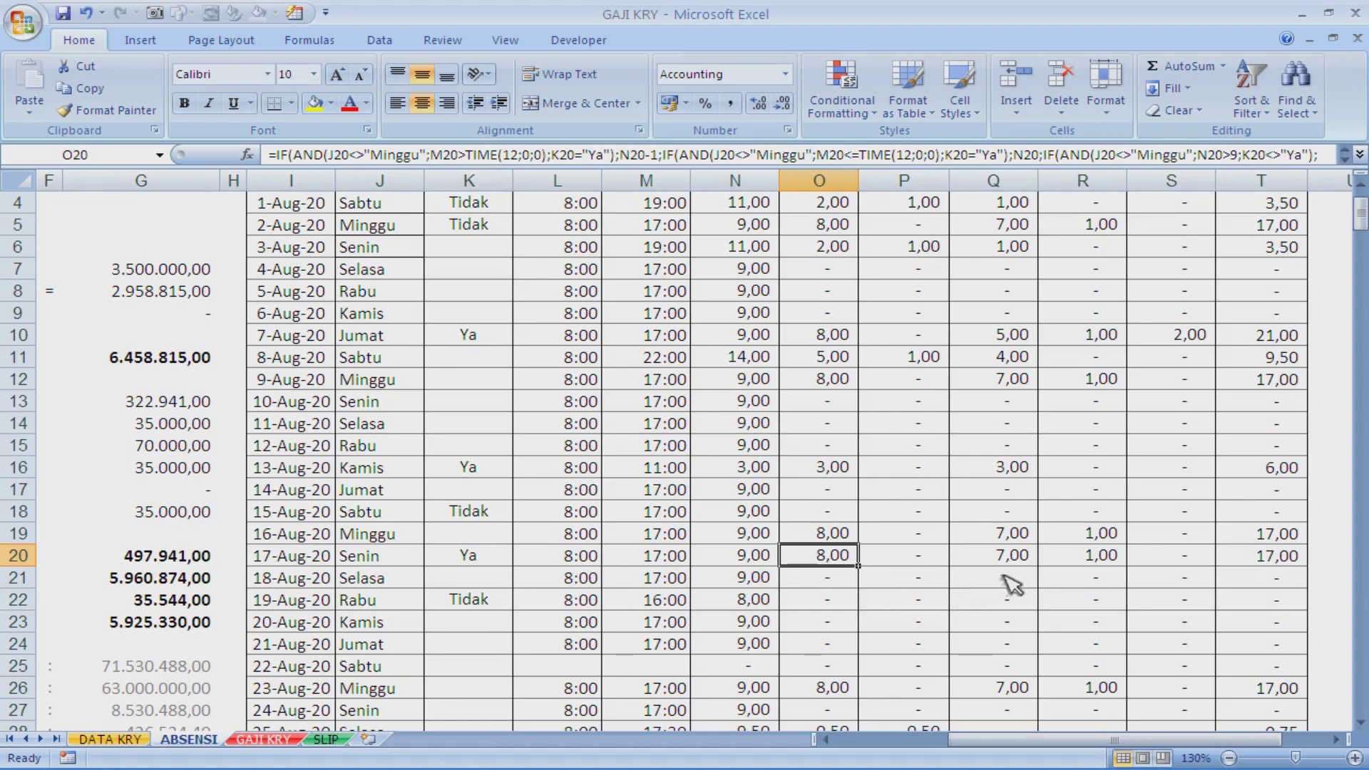
pyautogui.click(1260, 562)
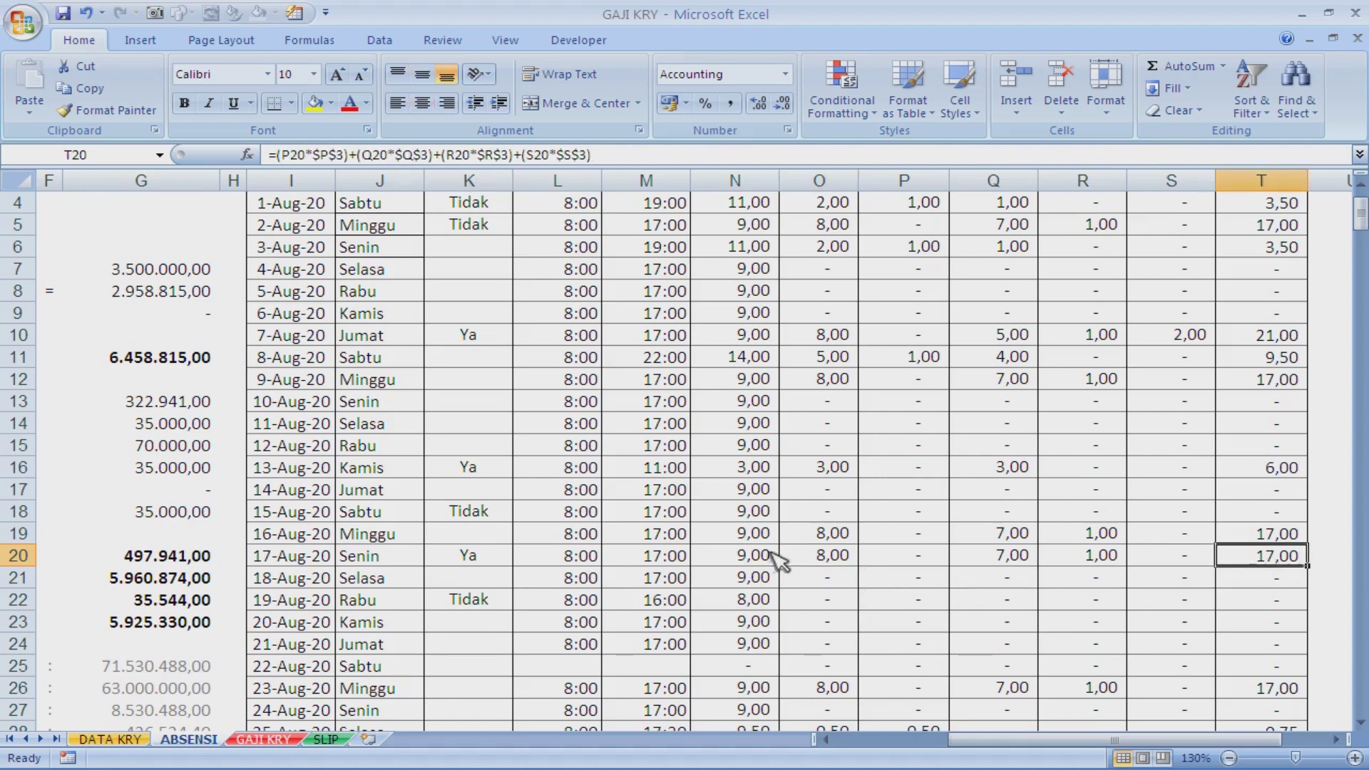
# Step: Switch the Libur Nasional entry for 1-Aug-20 (K4) to Ya and back to Tidak
pyautogui.scroll(1, 688, 560)
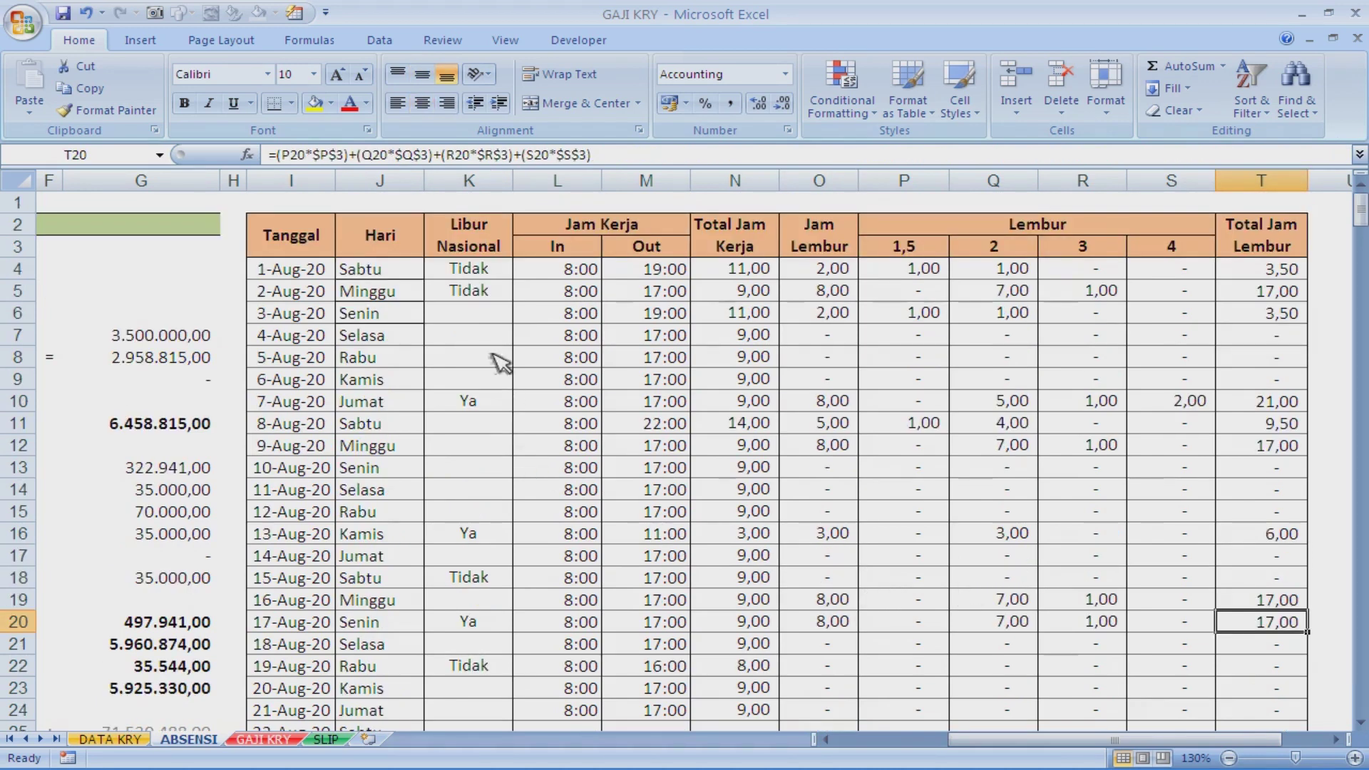
pyautogui.click(500, 314)
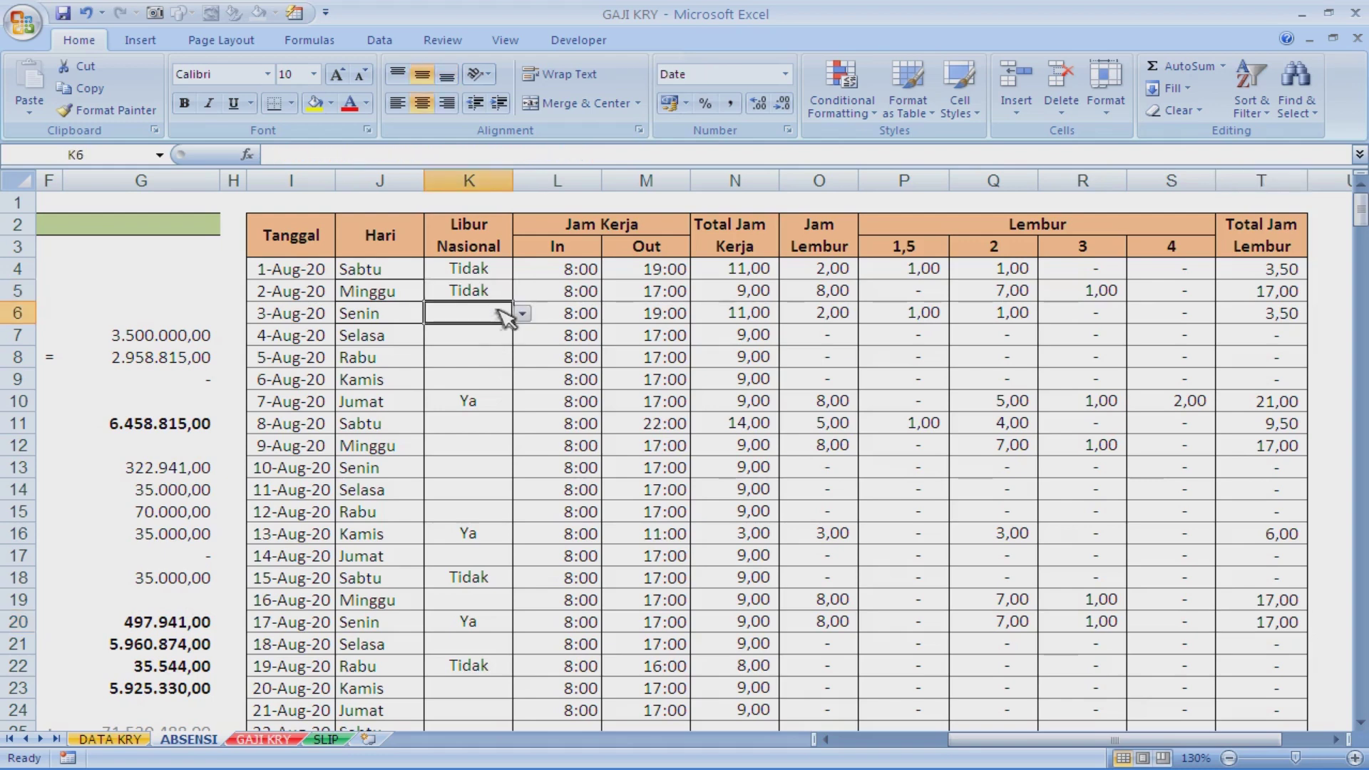
pyautogui.click(508, 276)
pyautogui.click(509, 288)
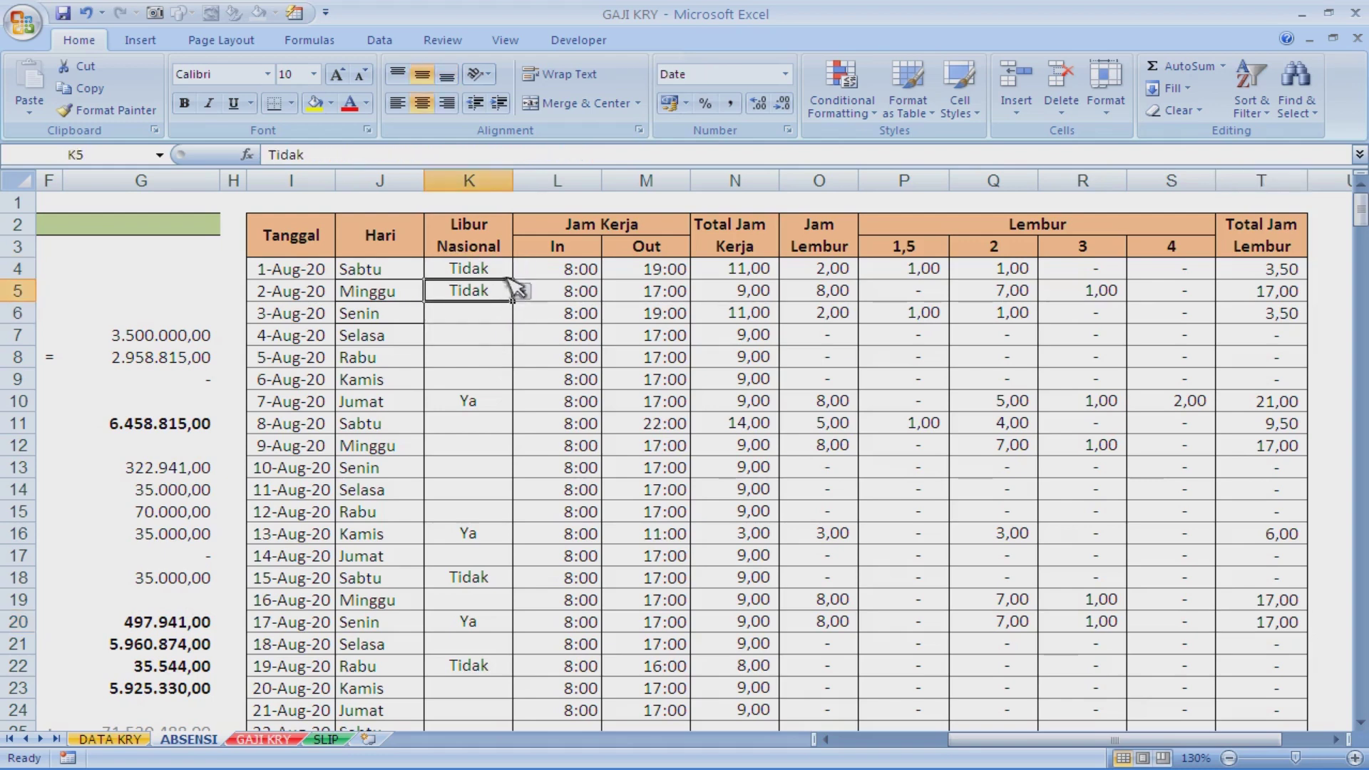
pyautogui.click(507, 272)
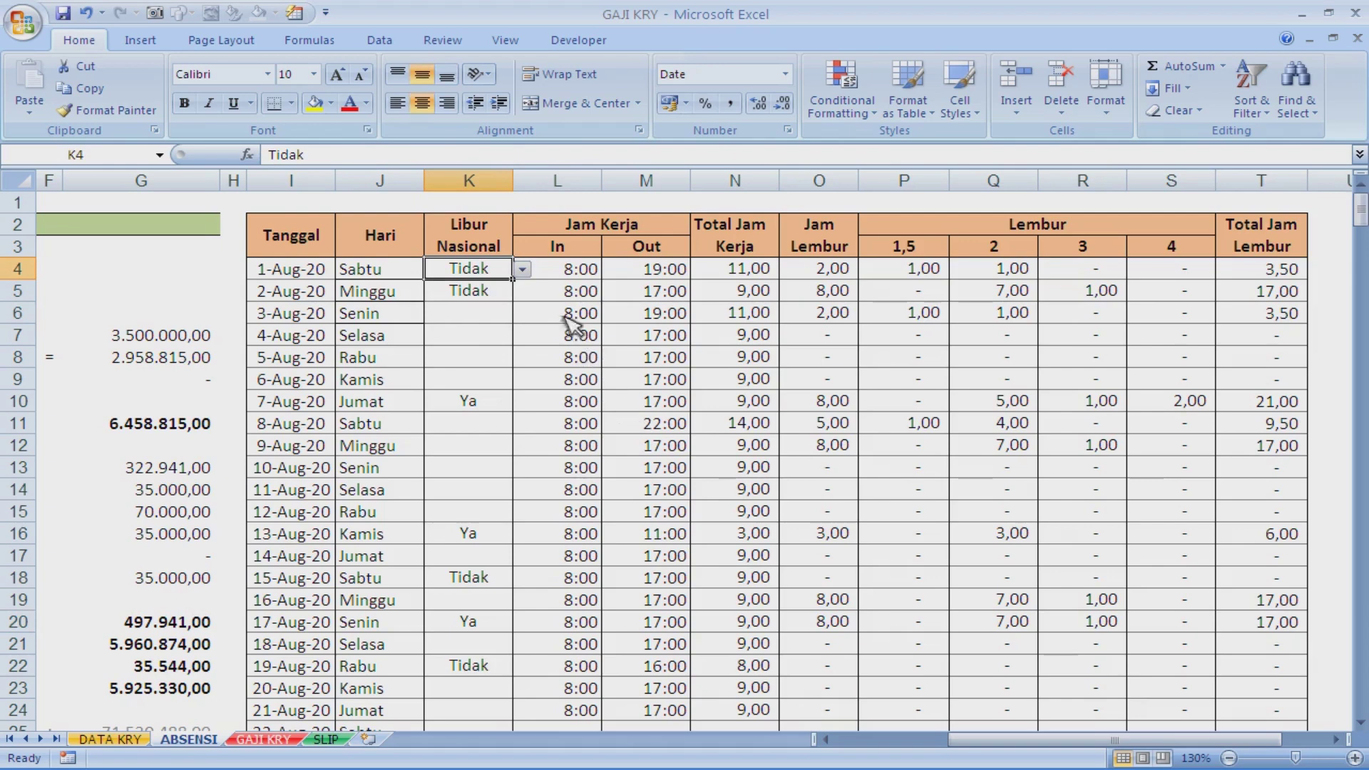
pyautogui.click(522, 268)
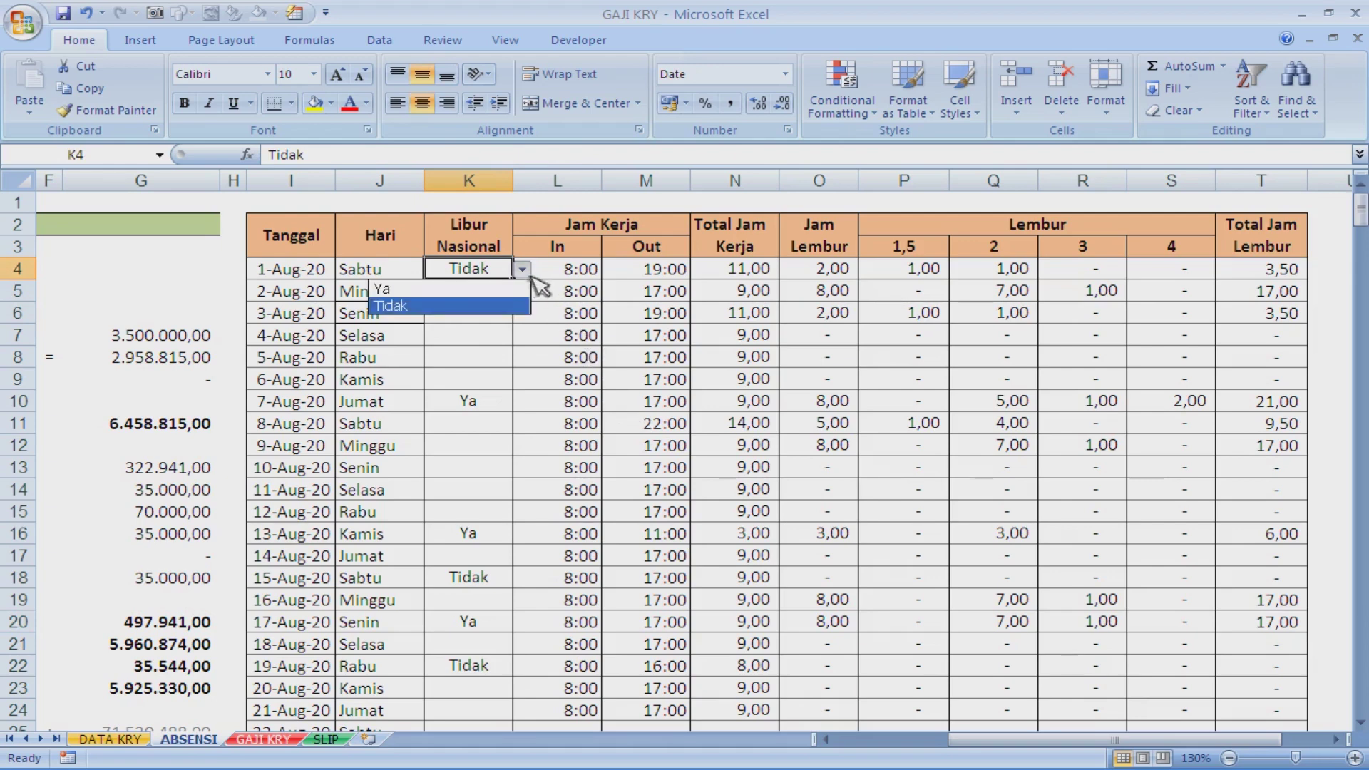
pyautogui.click(513, 288)
pyautogui.click(523, 268)
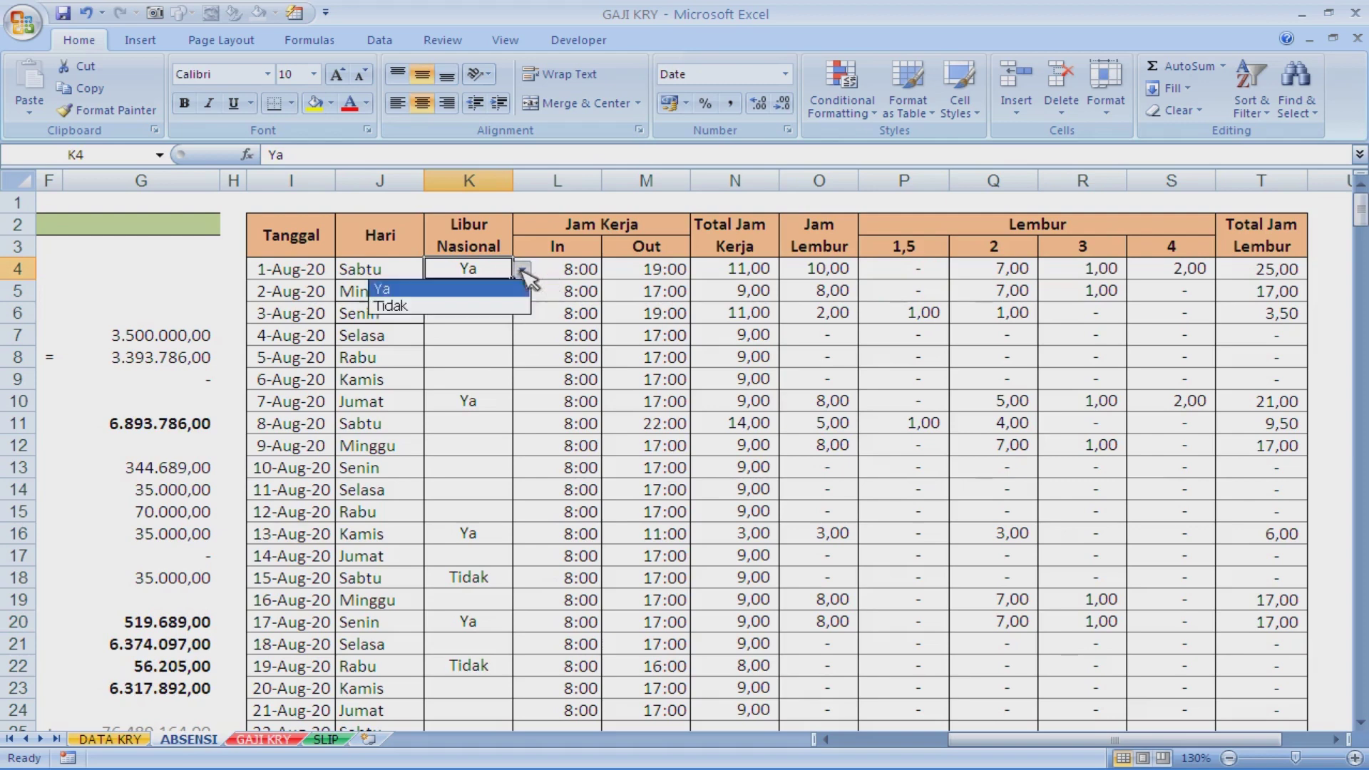
pyautogui.click(499, 305)
pyautogui.click(504, 320)
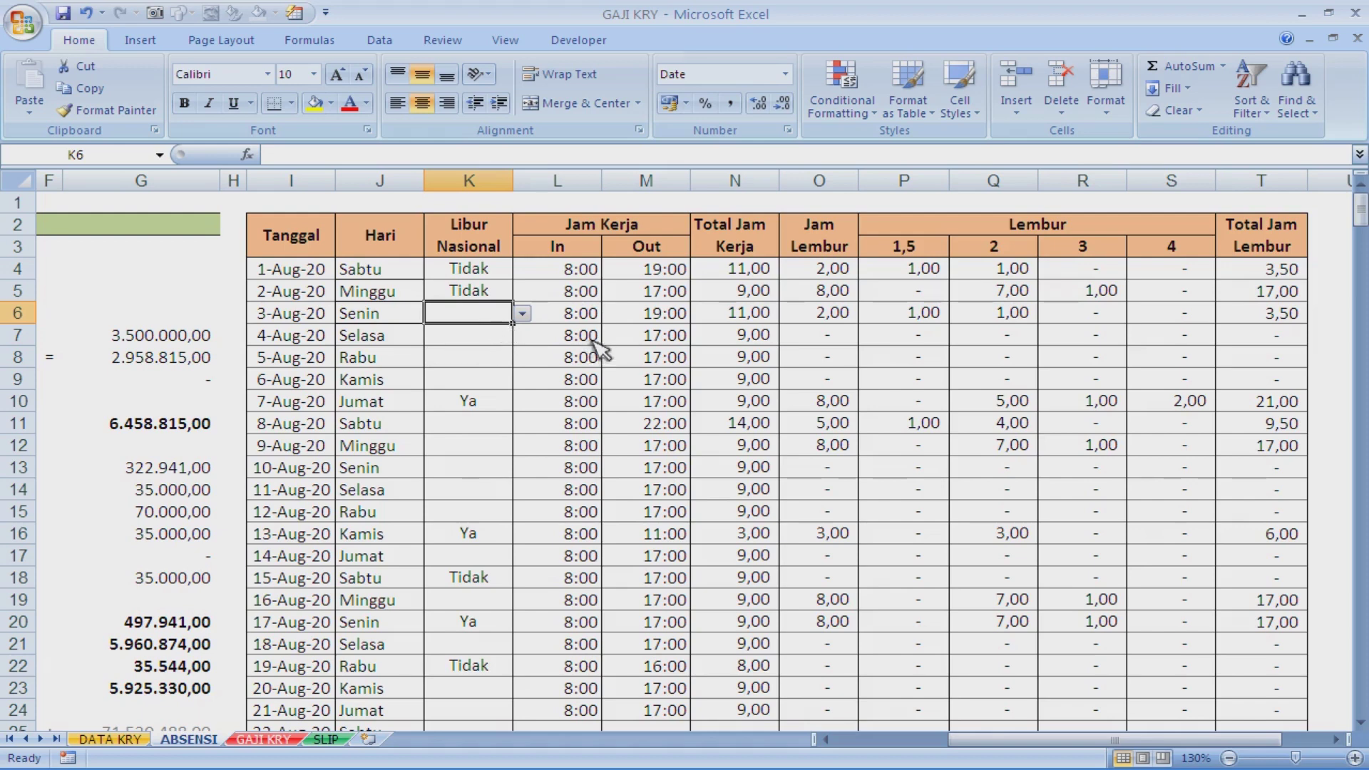
# Step: Open the Data Validation settings for the Libur Nasional cells K4:K16
pyautogui.click(502, 275)
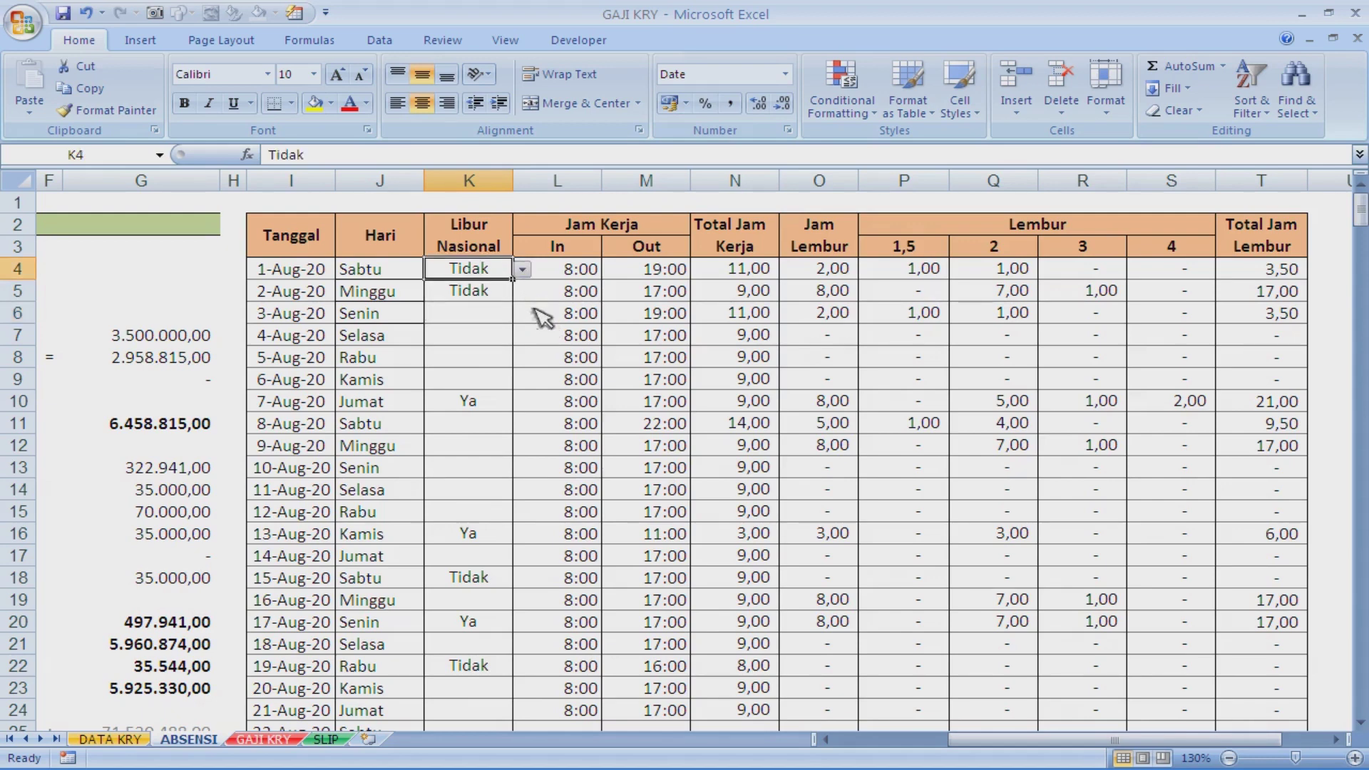
pyautogui.hotkey('shift', 'Down')
pyautogui.hotkey('shift', 'Down')
pyautogui.hotkey('shift', 'Down')
pyautogui.hotkey('shift', 'Down')
pyautogui.hotkey('shift', 'Down')
pyautogui.hotkey('shift', 'Down')
pyautogui.hotkey('shift', 'Down')
pyautogui.hotkey('shift', 'Down')
pyautogui.hotkey('shift', 'Down')
pyautogui.hotkey('shift', 'Down')
pyautogui.hotkey('shift', 'Down')
pyautogui.hotkey('shift', 'Down')
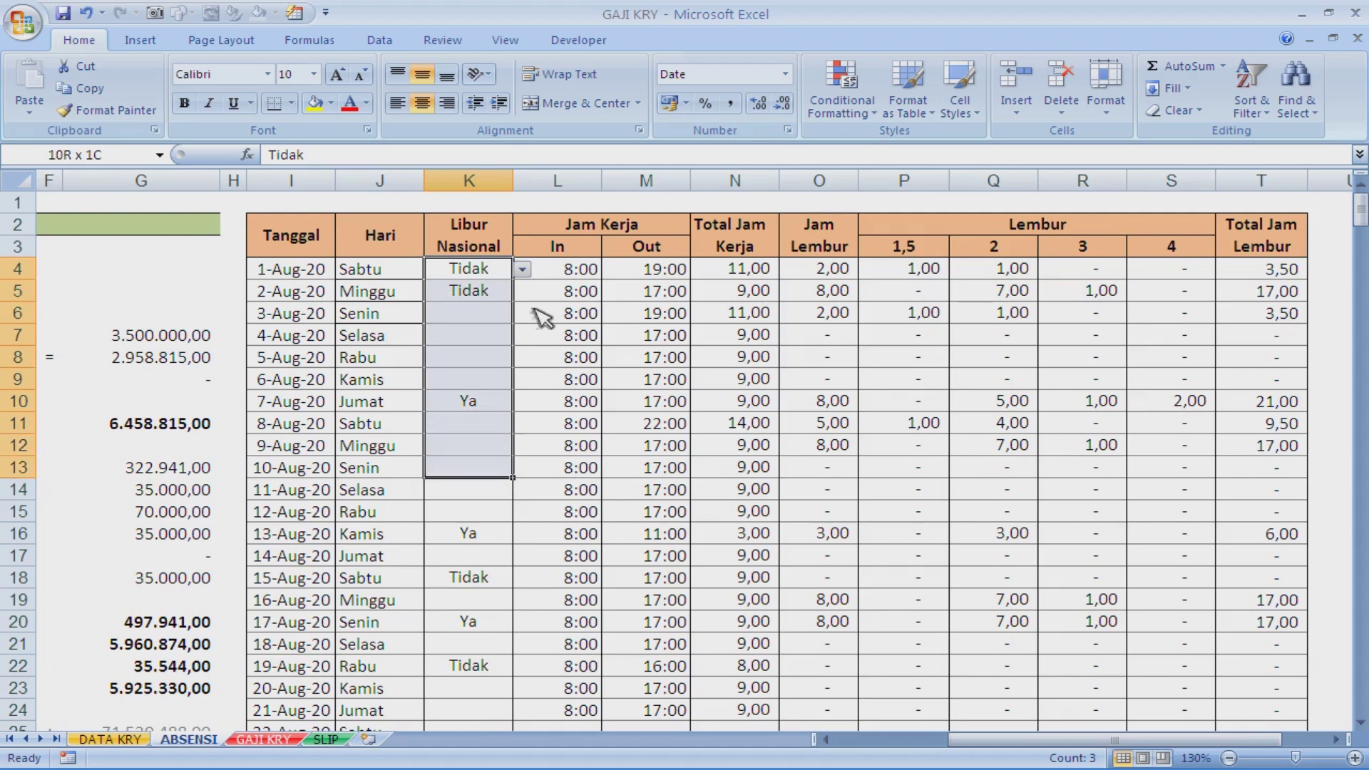
pyautogui.click(389, 41)
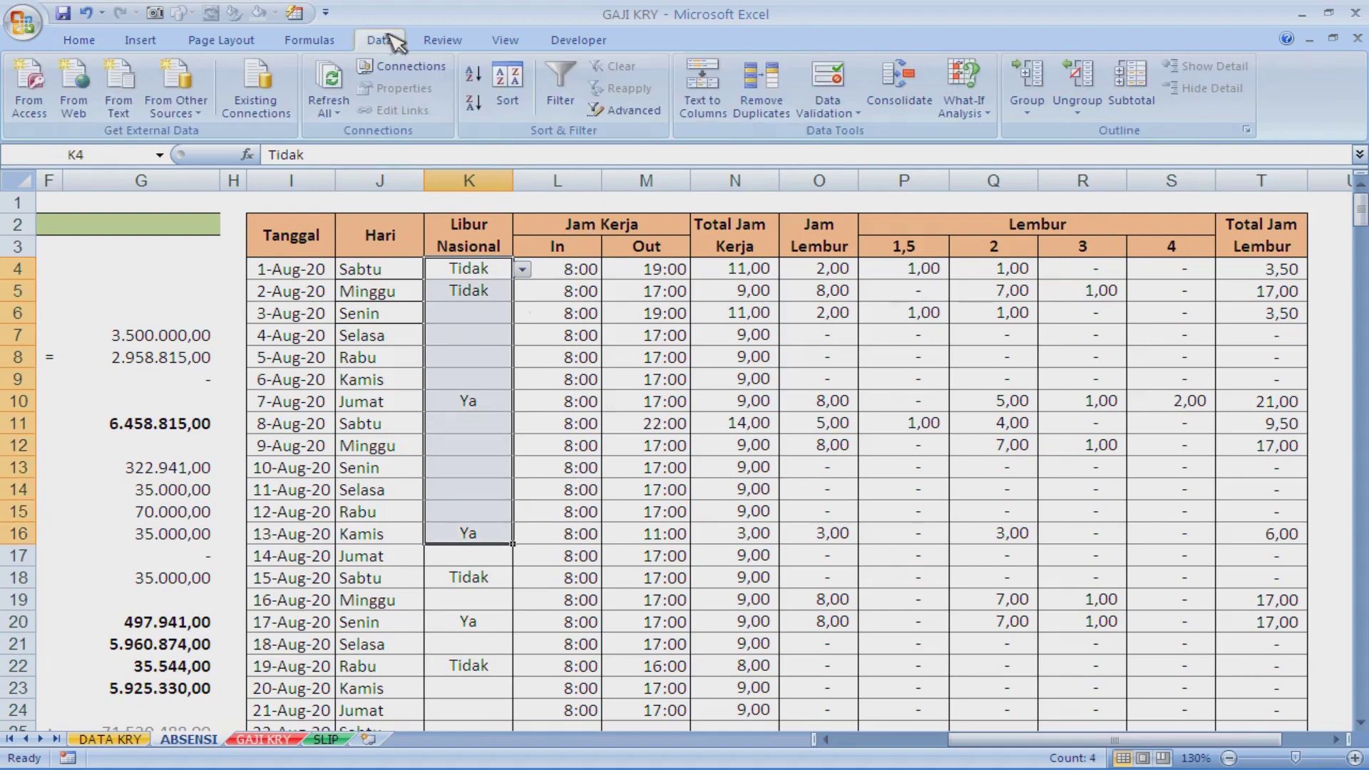
pyautogui.click(862, 111)
pyautogui.click(875, 136)
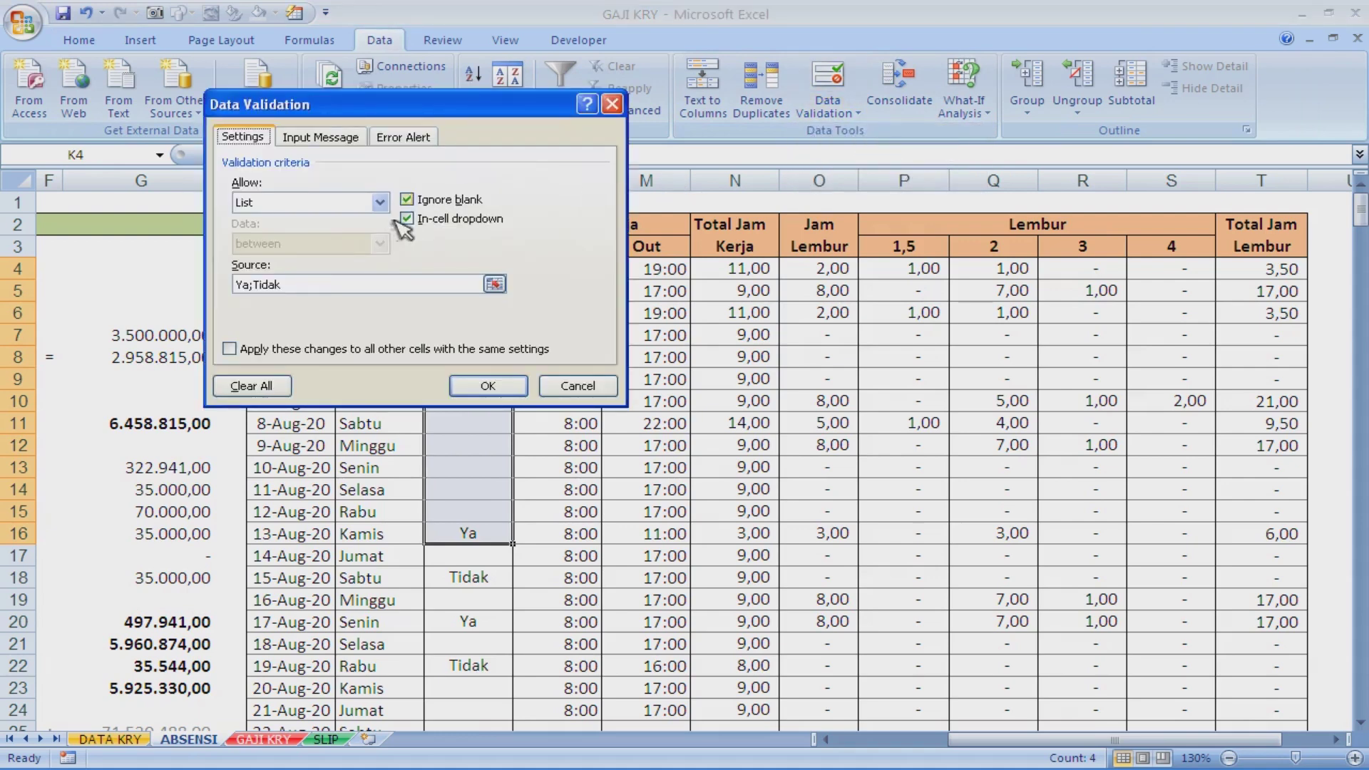
# Step: Review the List validation type and its Ya;Tidak source, and close the dialog without applying changes
pyautogui.click(319, 136)
pyautogui.click(262, 138)
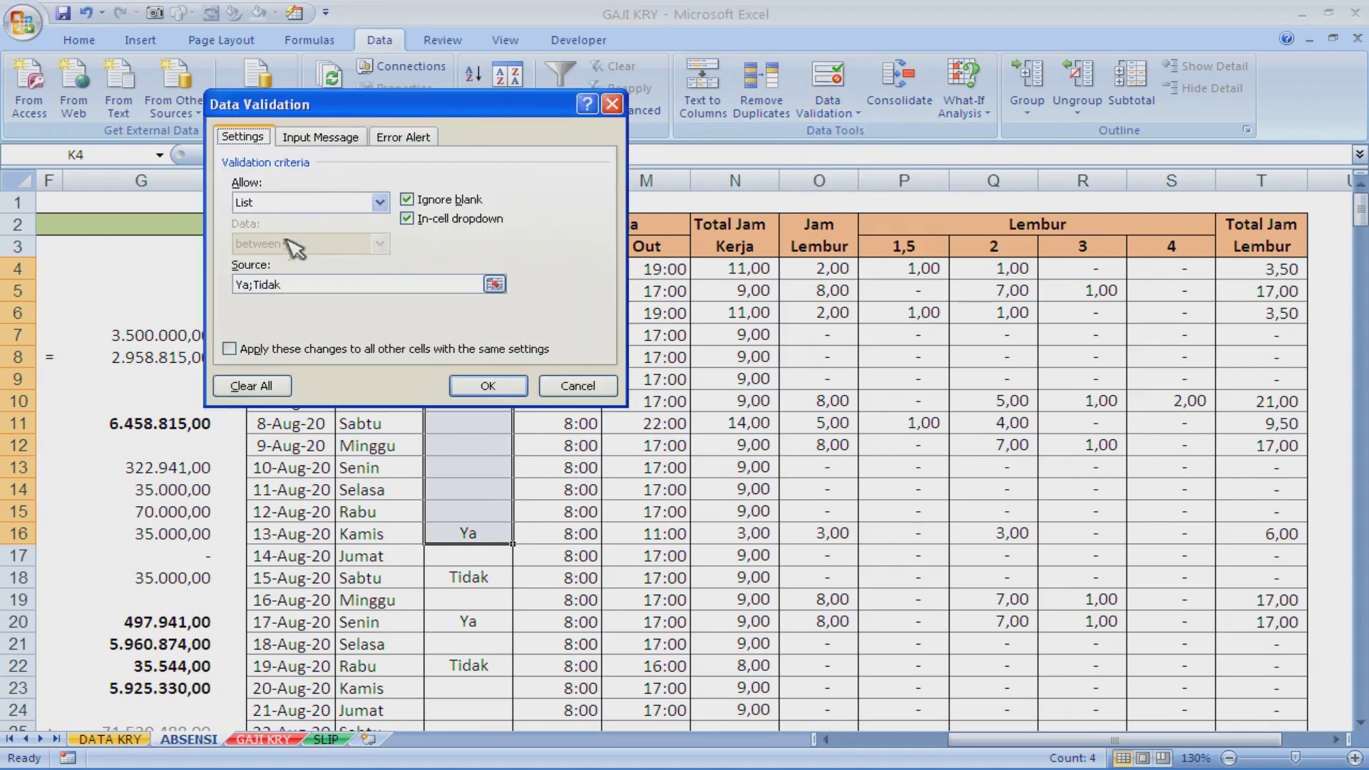
pyautogui.click(380, 203)
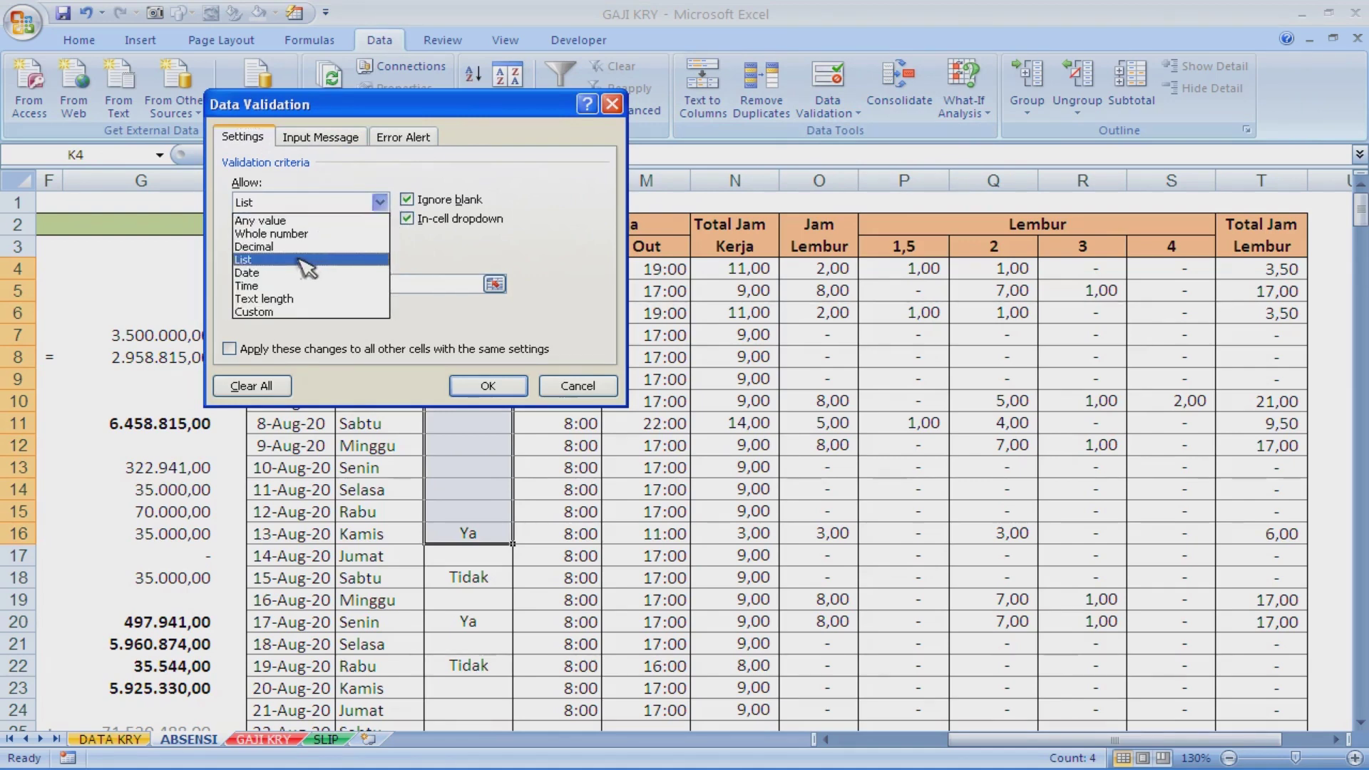
pyautogui.click(300, 260)
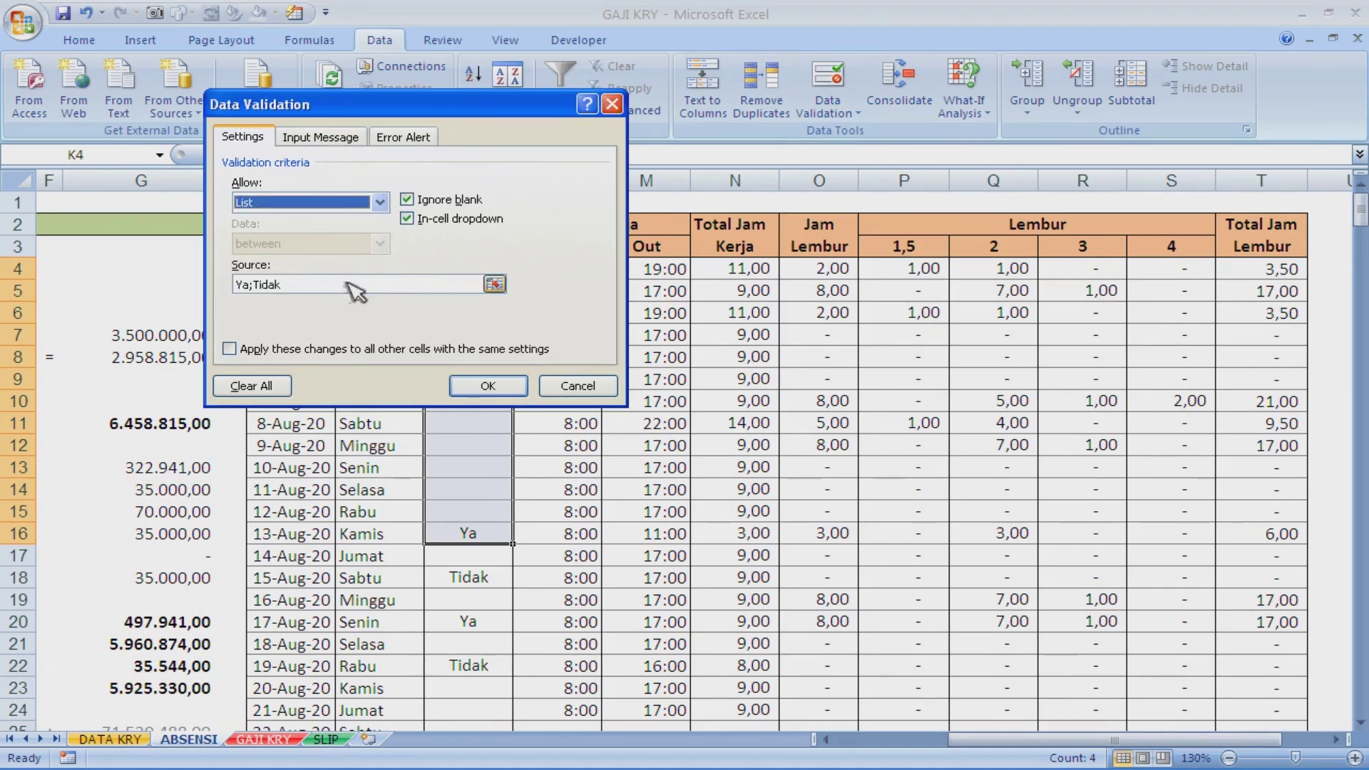
pyautogui.click(599, 385)
# Step: Examine the In times from L4 down to the 8-Aug-20 row, along with that row's Libur Nasional cell
pyautogui.click(621, 621)
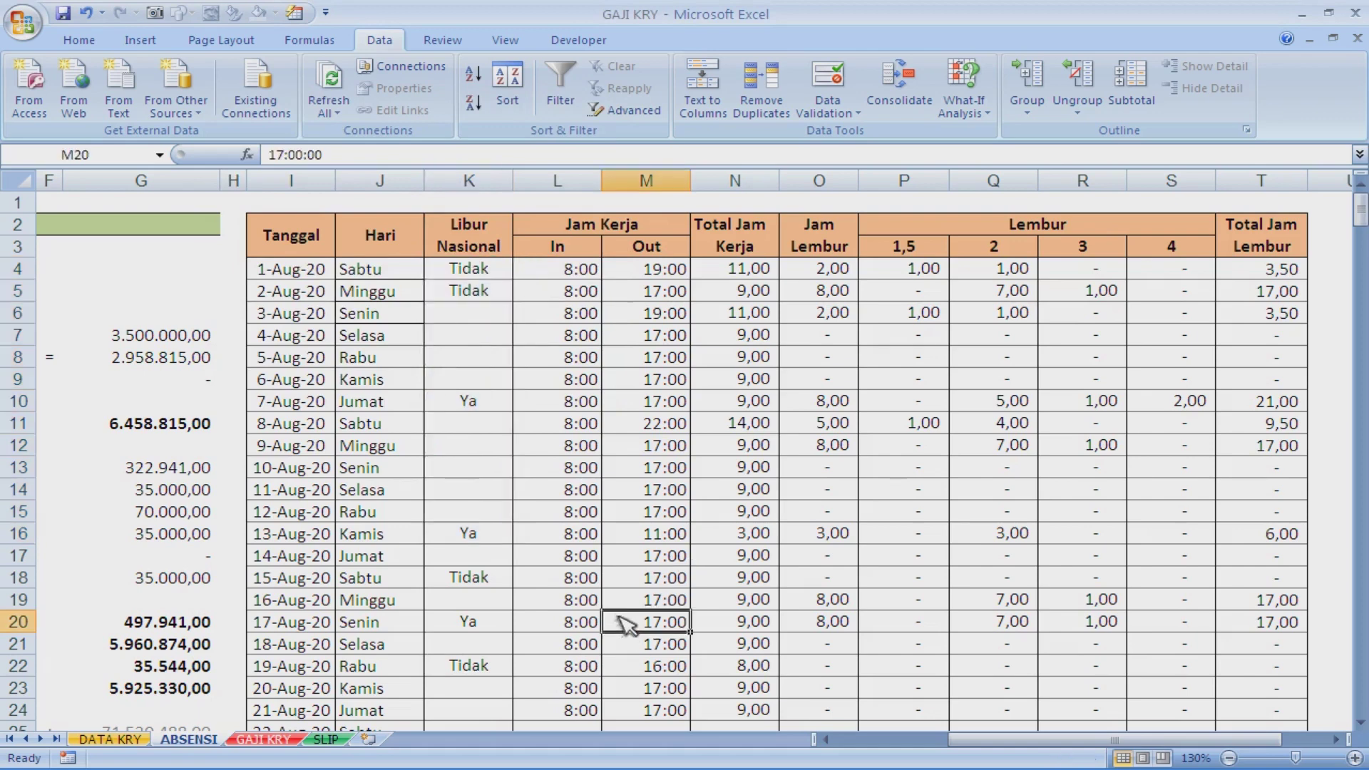
pyautogui.click(580, 271)
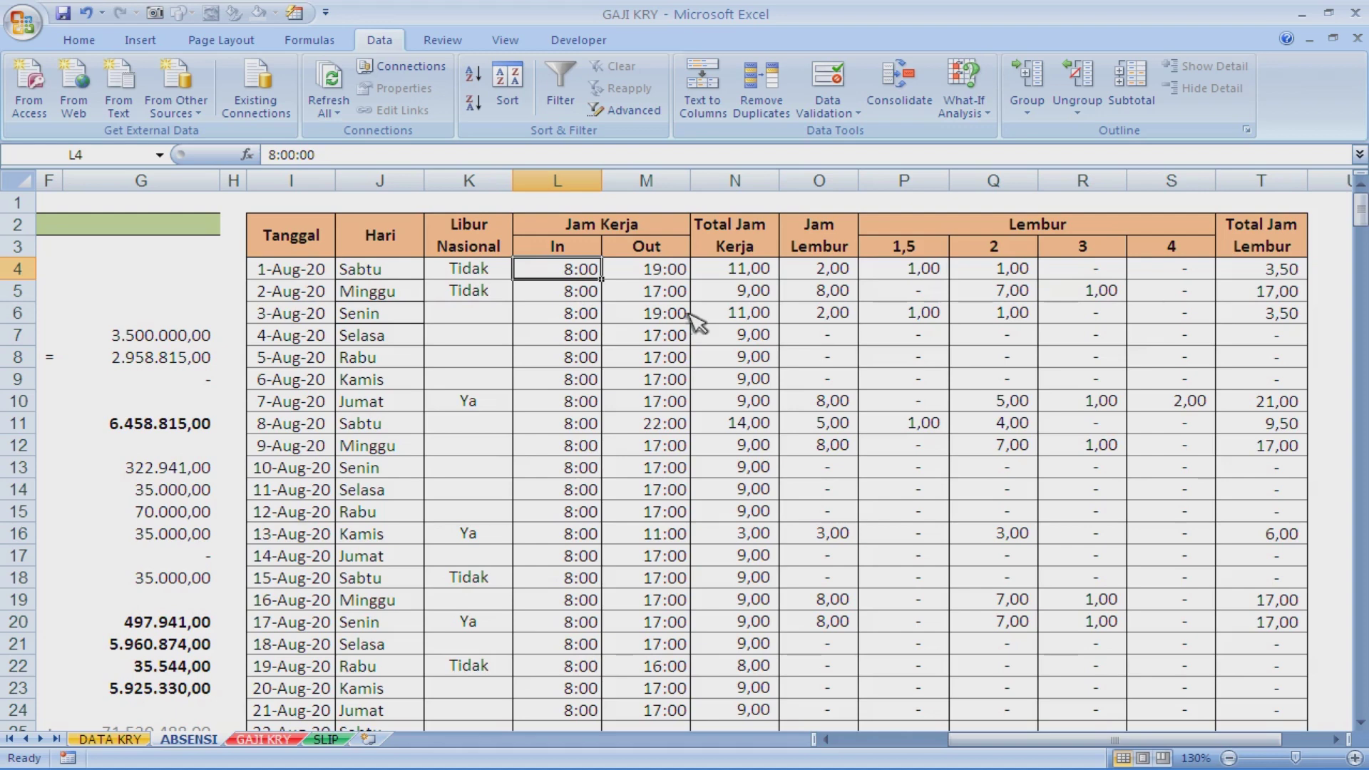
pyautogui.press('Down')
pyautogui.press('Down')
pyautogui.press('Down')
pyautogui.press('Down')
pyautogui.press('Down')
pyautogui.press('Down')
pyautogui.press('Down')
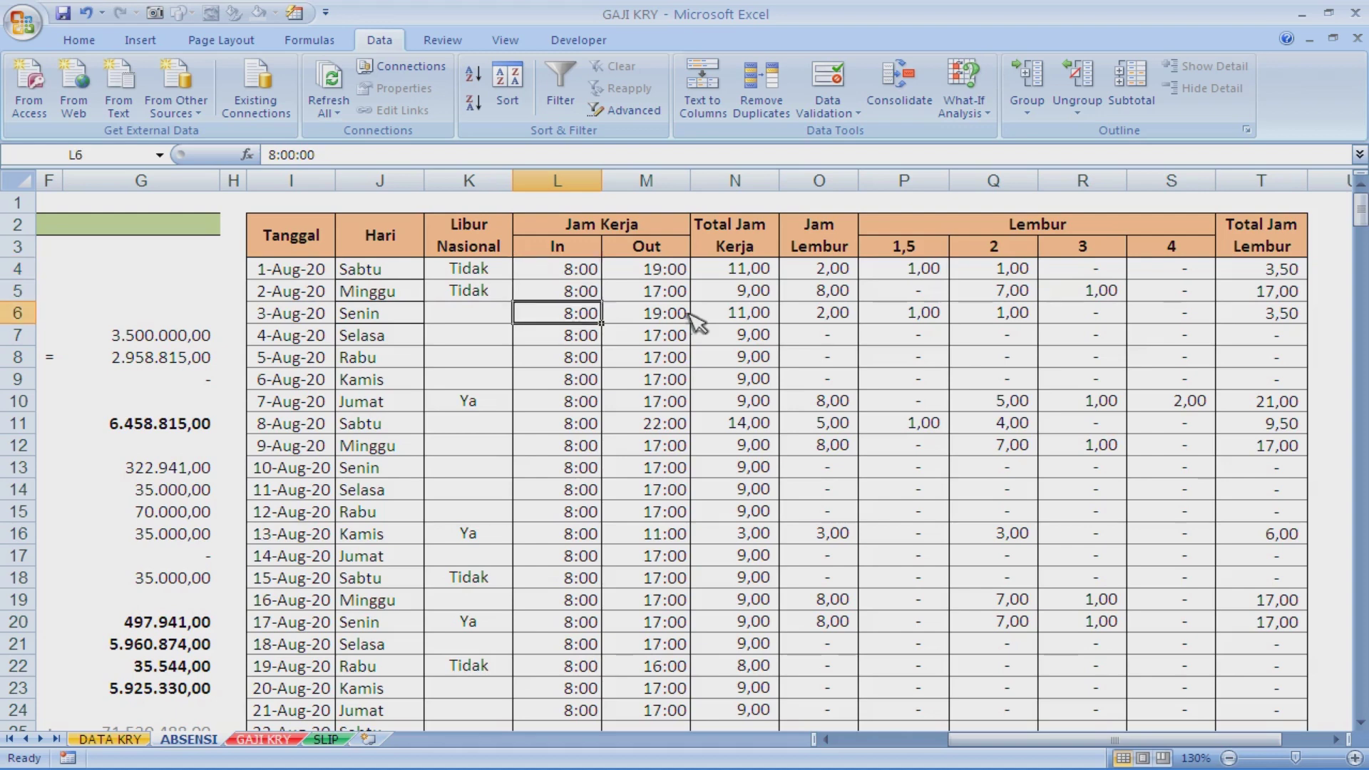
pyautogui.press('Left')
pyautogui.press('Left')
pyautogui.press('Right')
pyautogui.press('Right')
pyautogui.press('Left')
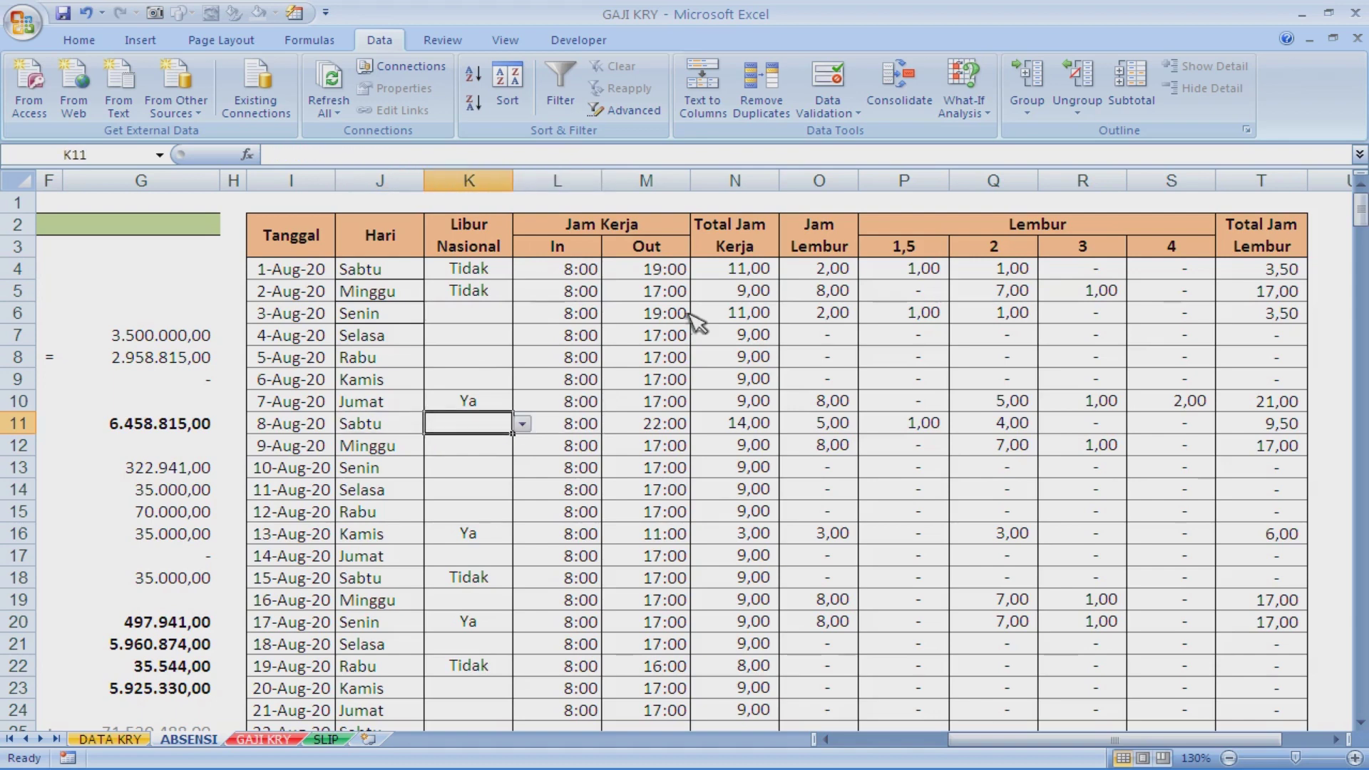
# Step: Follow the 8-Aug-20 row from its In and Out times through the Total Jam Kerja, Jam Lembur and Lembur formulas up to Q11
pyautogui.press('Right')
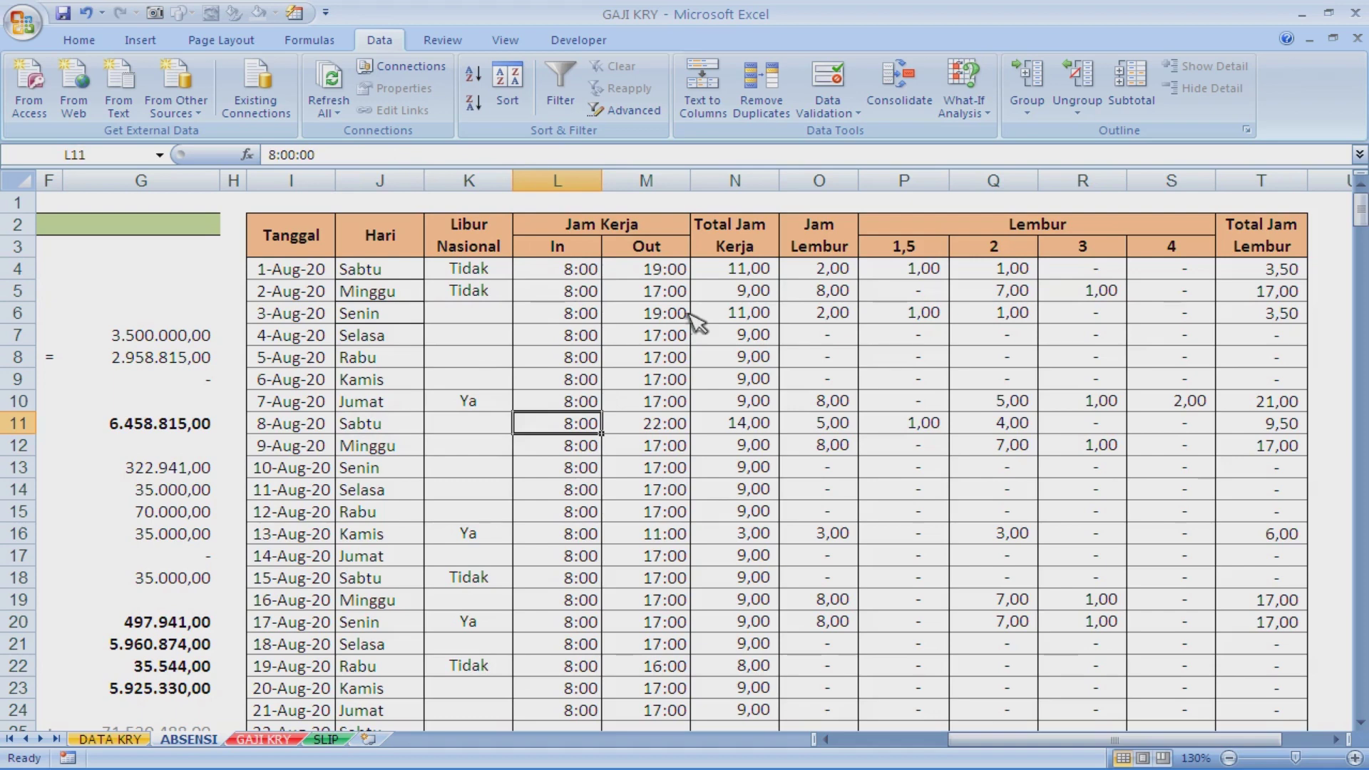
pyautogui.press('Right')
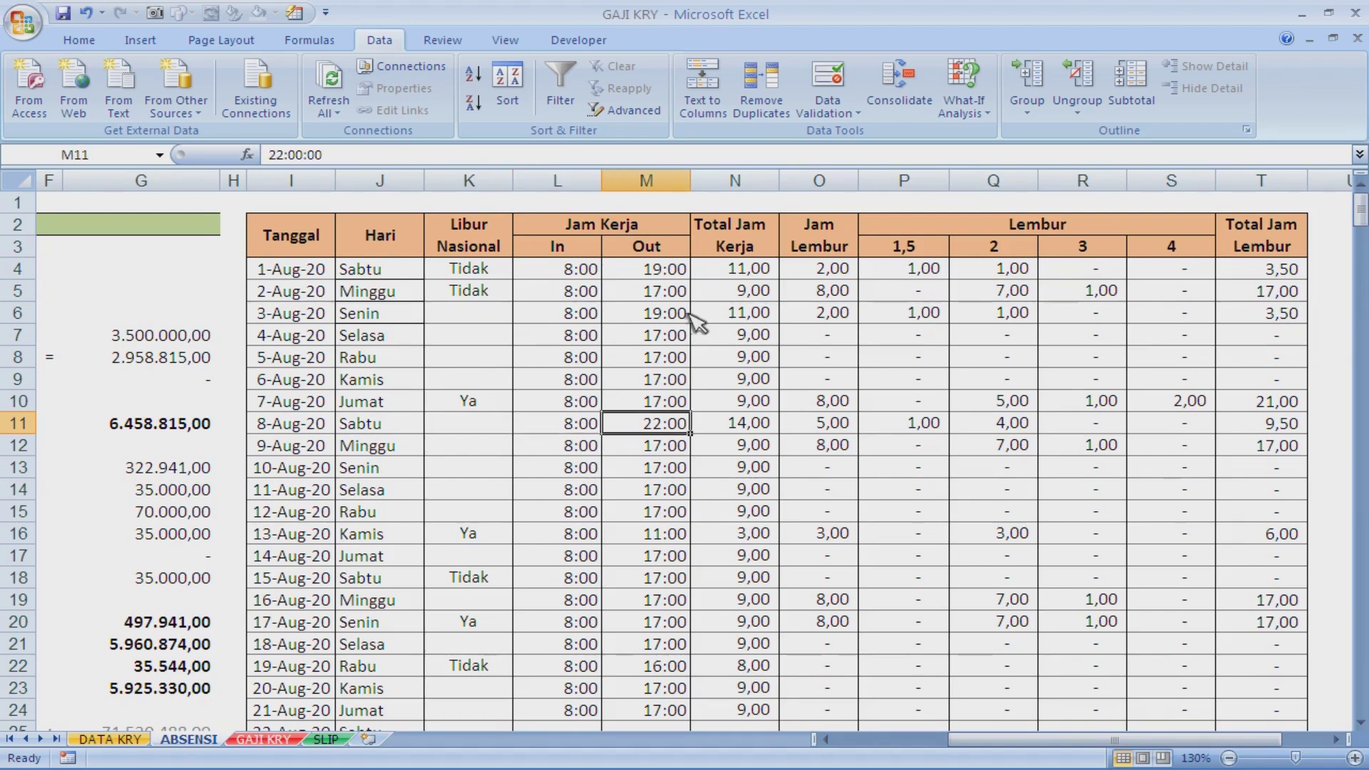
pyautogui.press('Right')
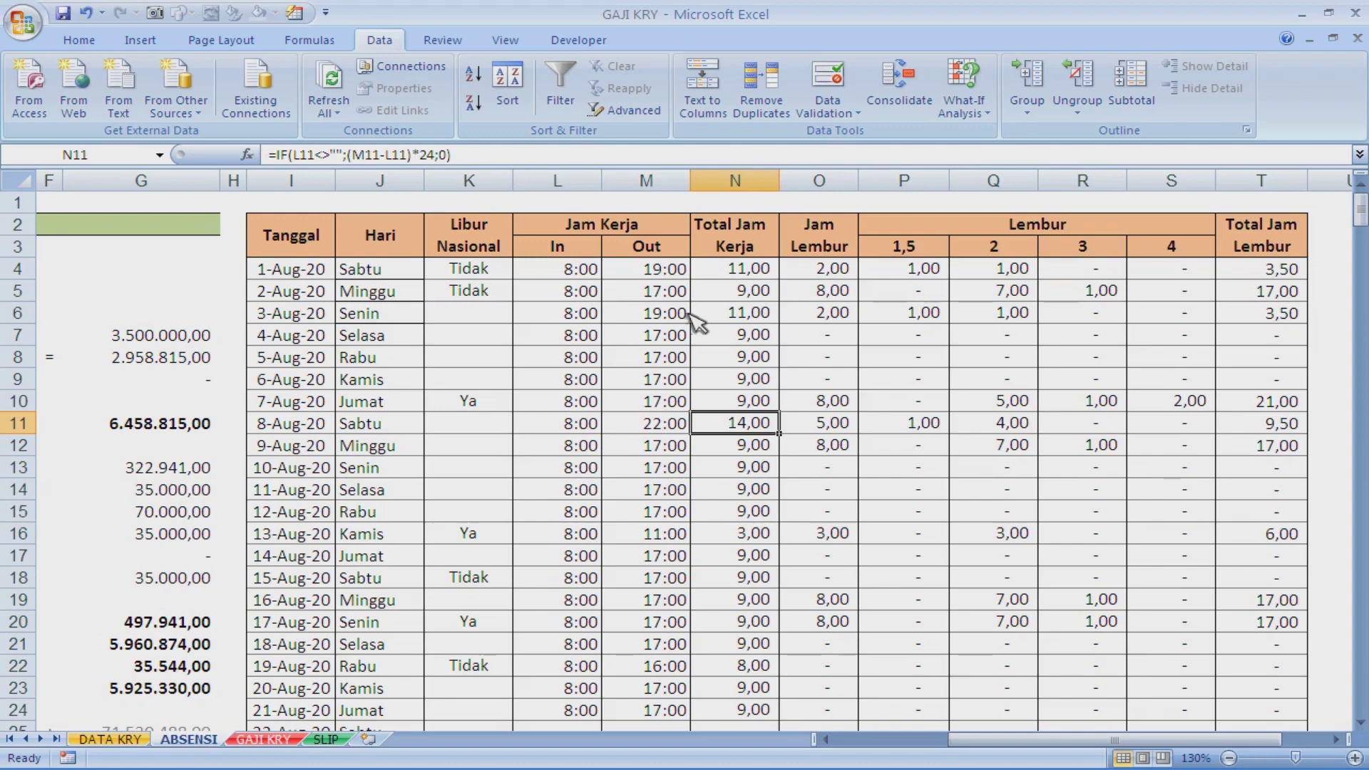
pyautogui.press('Right')
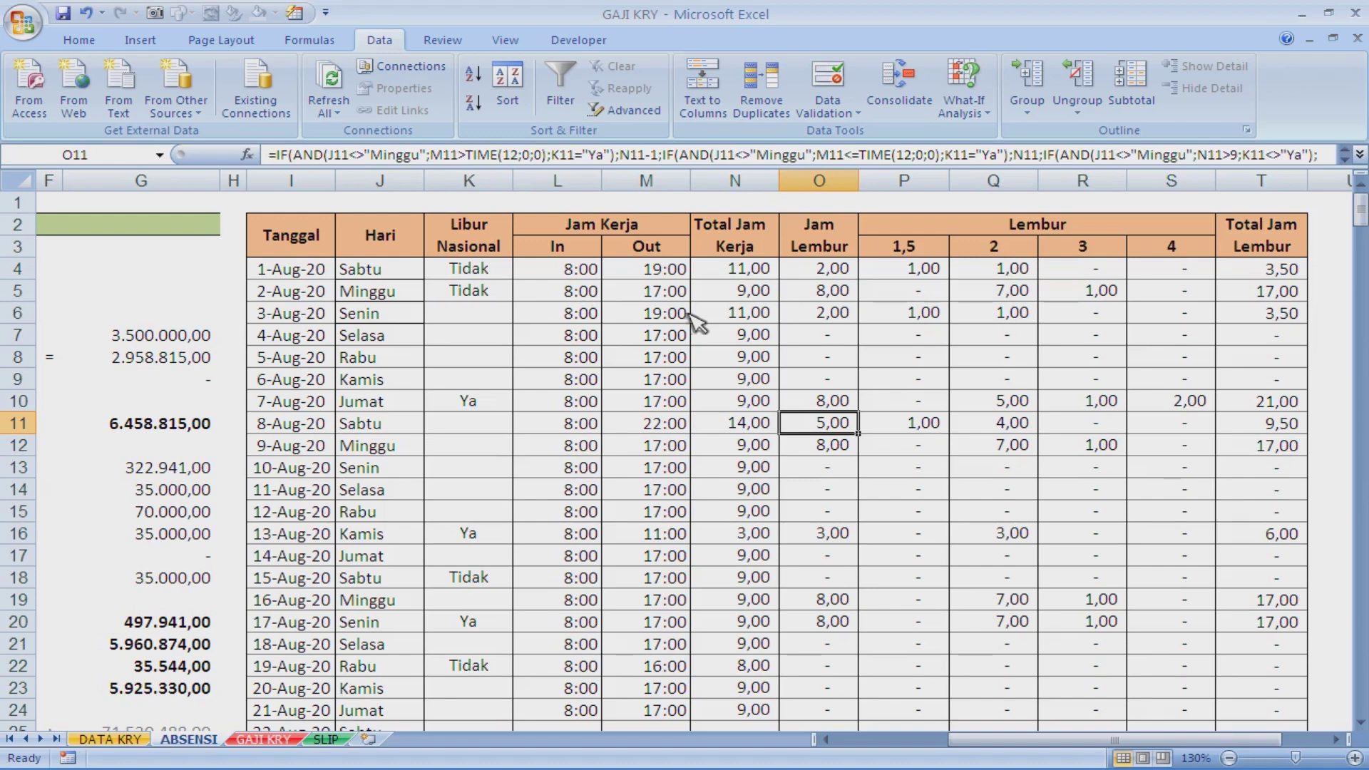
pyautogui.press('Left')
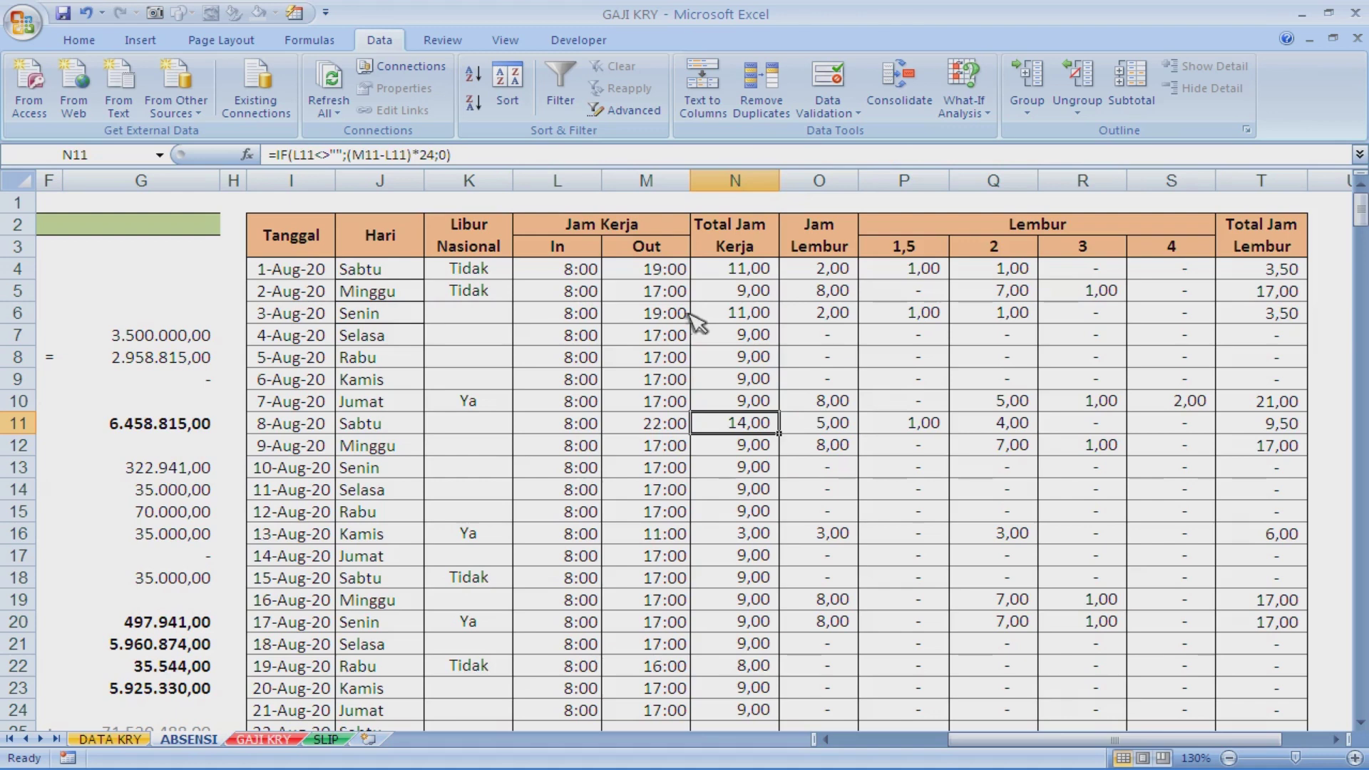
pyautogui.press('Right')
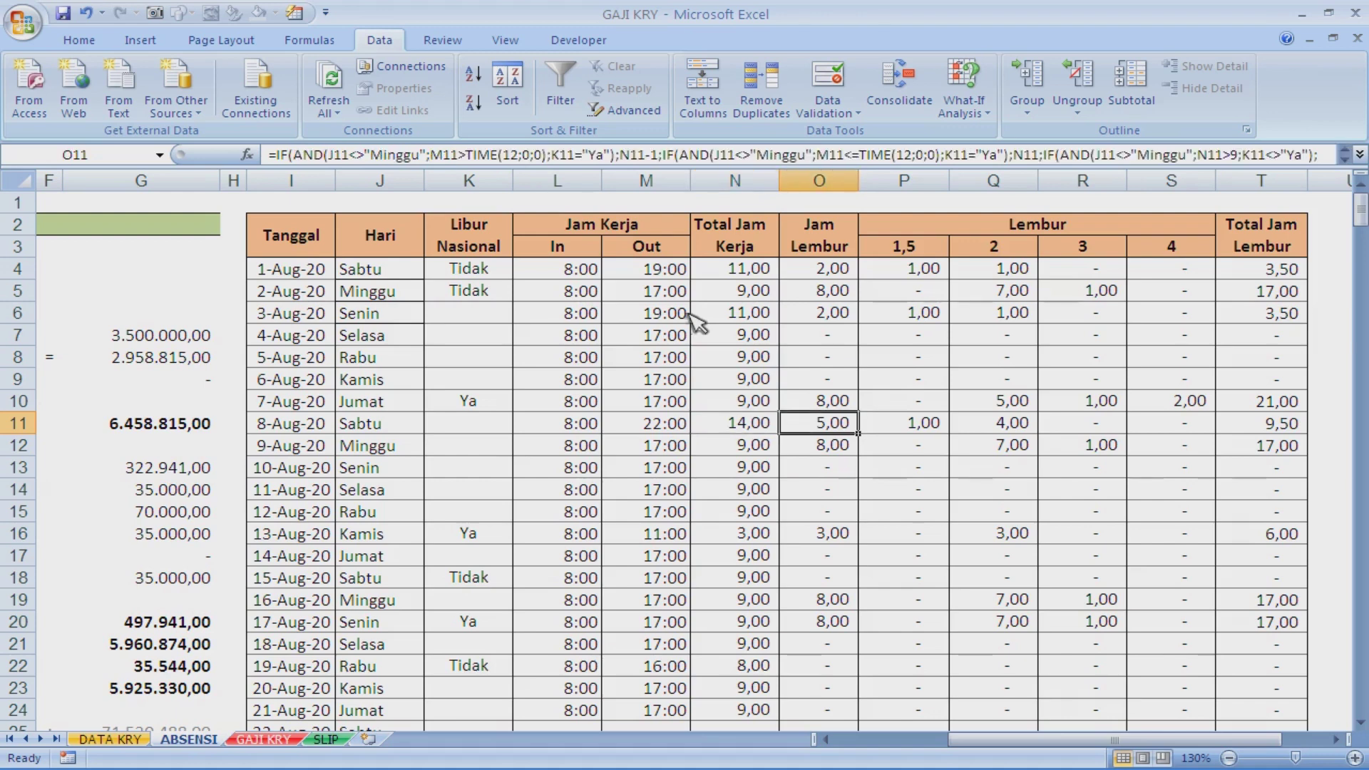
pyautogui.press('Right')
pyautogui.press('Right')
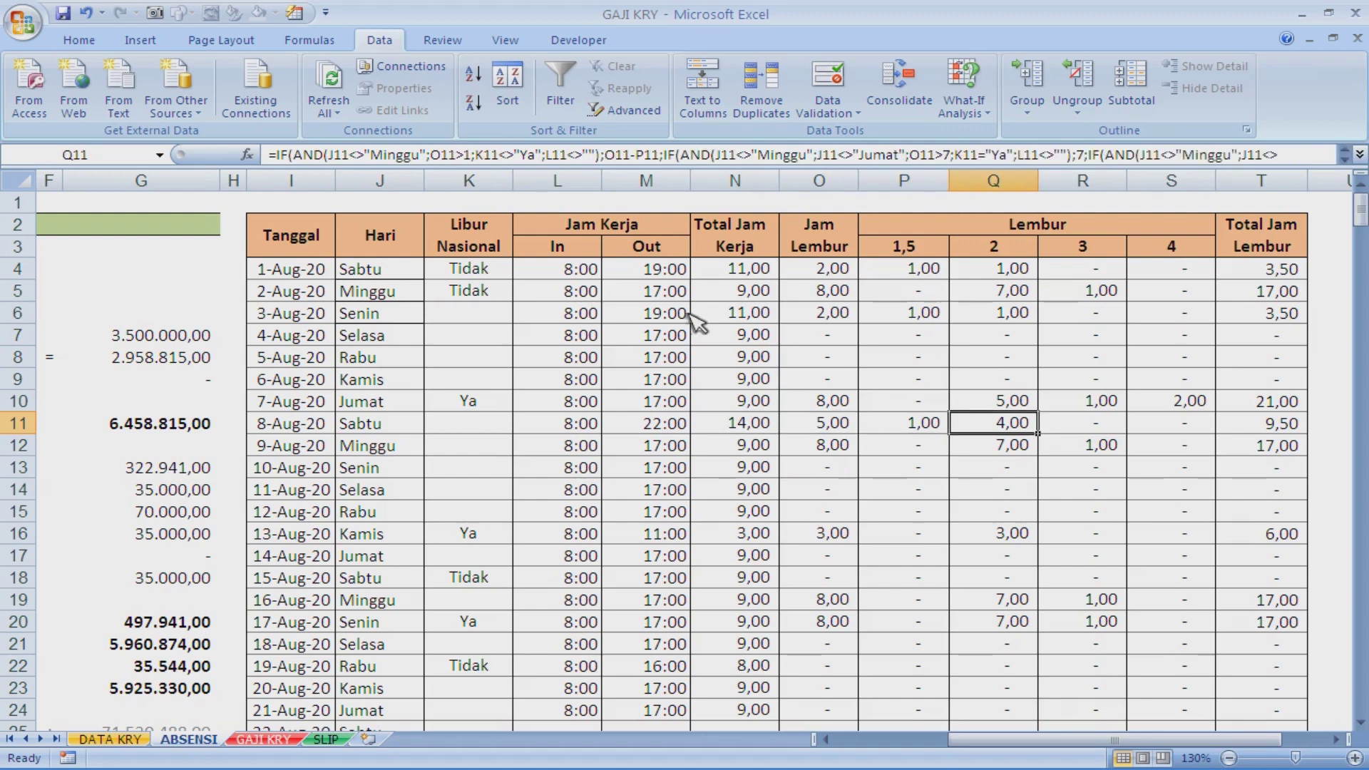
# Step: Examine the Total Jam Lembur formula in T11 and trace the 8-Aug-20 row back to its In and Out times
pyautogui.press('Right')
pyautogui.press('Right')
pyautogui.press('Right')
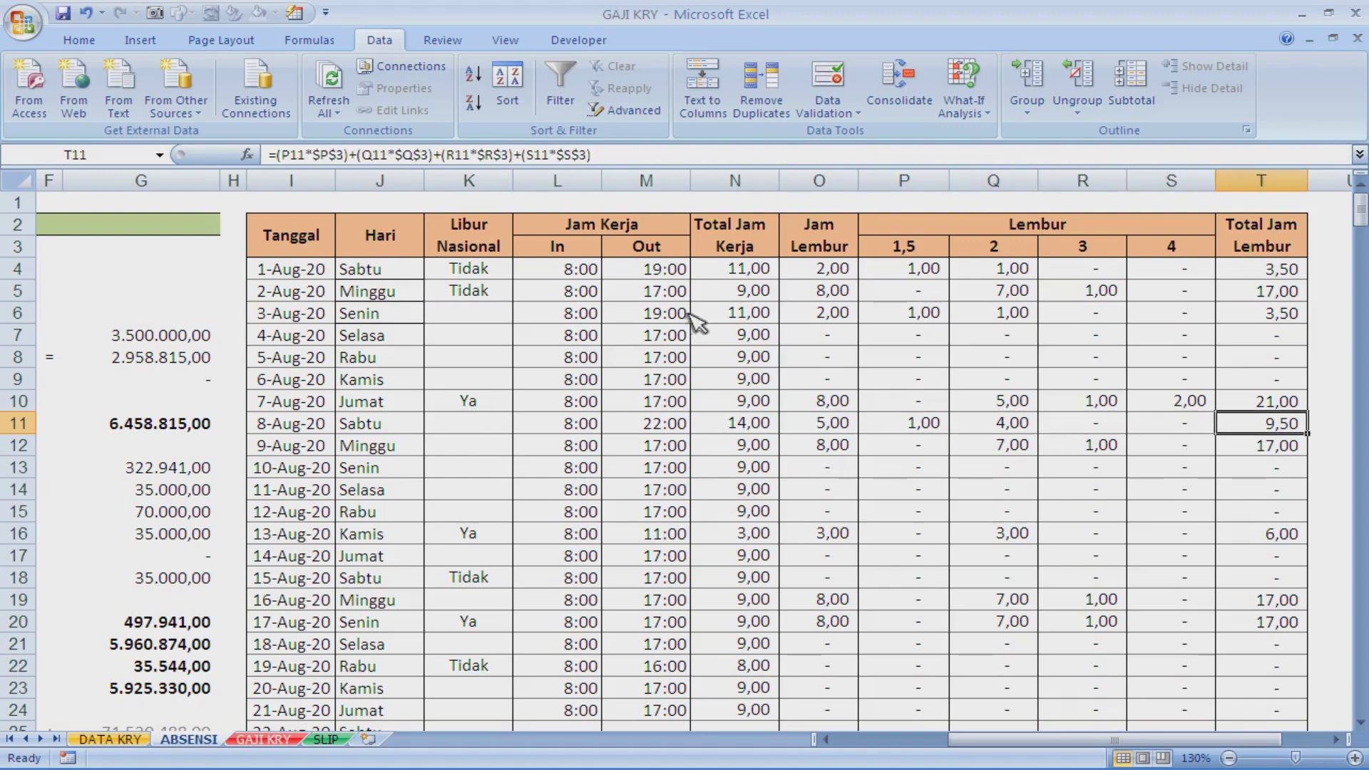
pyautogui.press('Left')
pyautogui.press('Left')
pyautogui.press('Left')
pyautogui.press('Left')
pyautogui.press('Left')
pyautogui.press('Left')
pyautogui.press('Left')
pyautogui.press('Left')
pyautogui.press('Left')
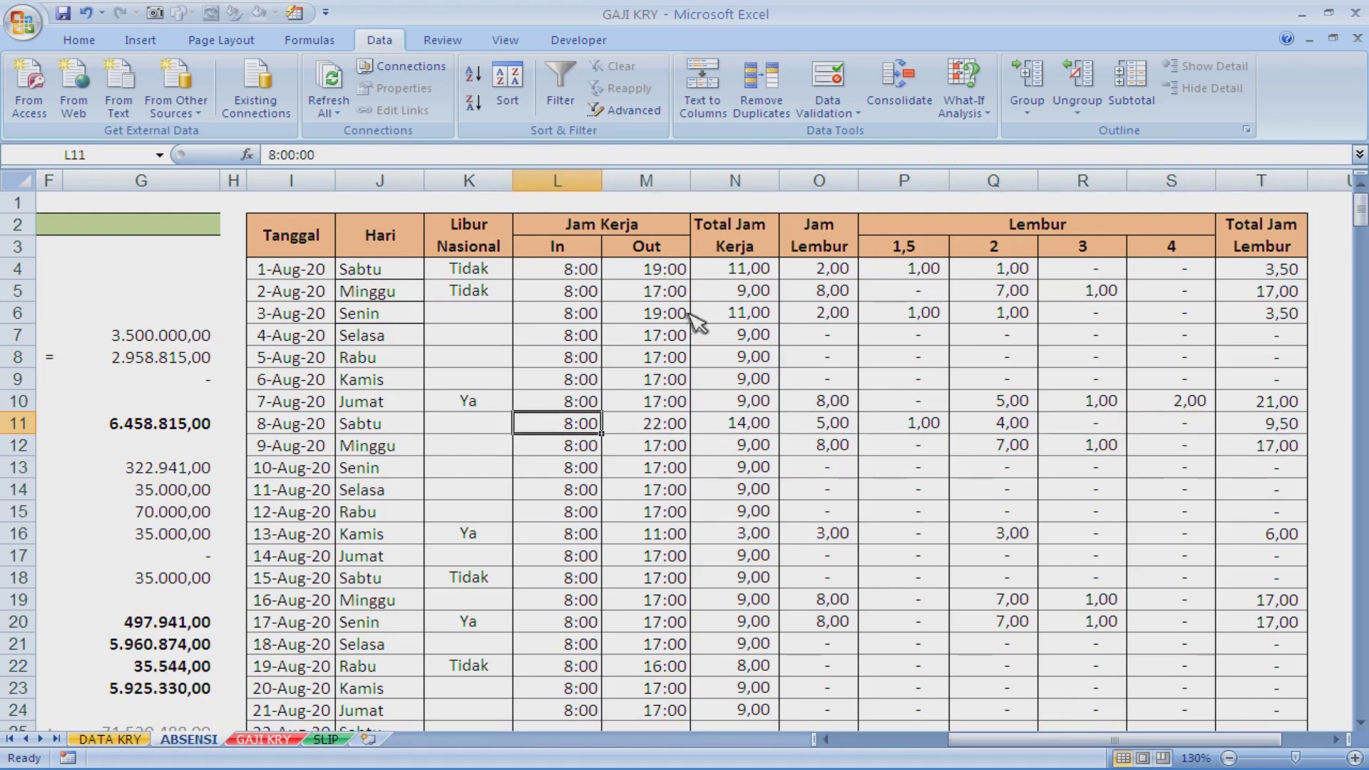
pyautogui.press('Right')
pyautogui.press('Right')
pyautogui.press('Left')
# Step: Compare the 1-Aug-20 row's In and Out times in L4 and M4 with its Total Jam Kerja formula in N4
pyautogui.press('Up')
pyautogui.press('Up')
pyautogui.press('Up')
pyautogui.press('Up')
pyautogui.press('Up')
pyautogui.press('Up')
pyautogui.press('Up')
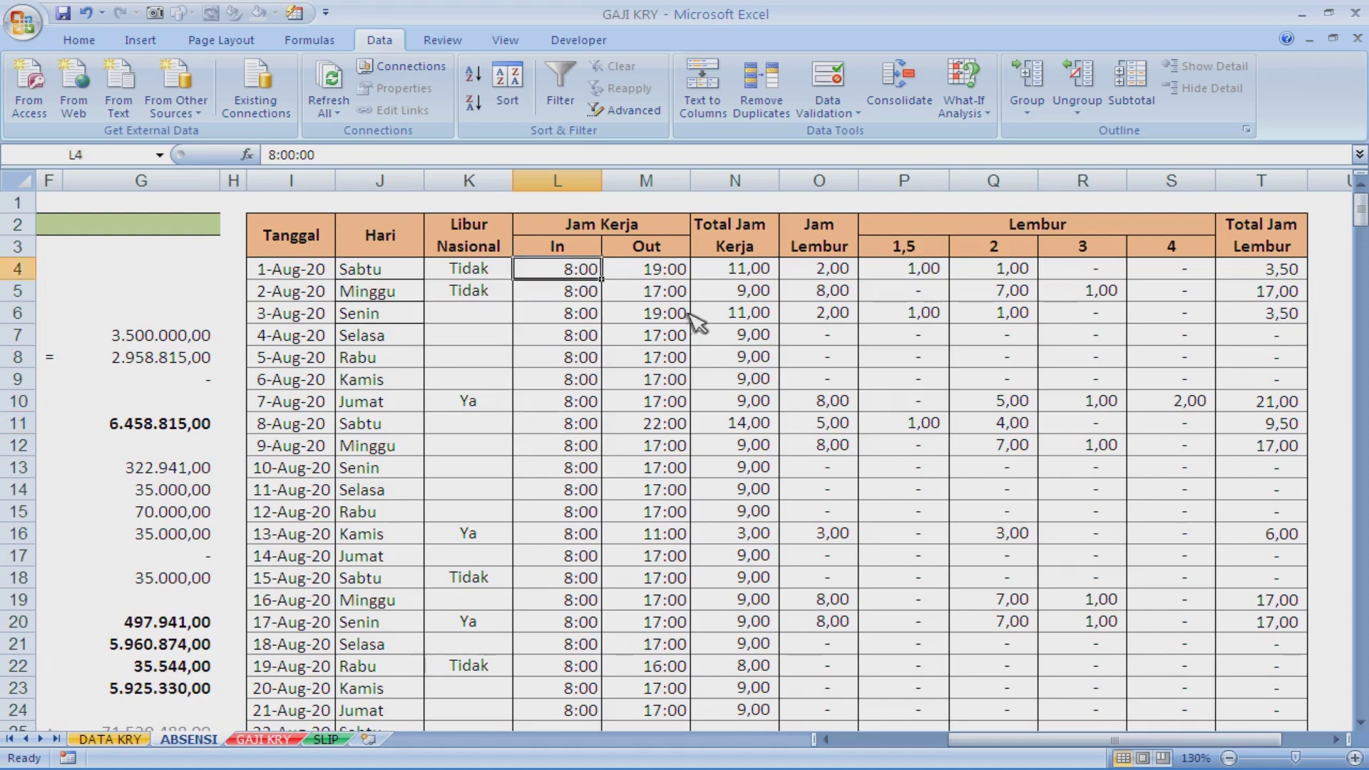
pyautogui.press('Right')
pyautogui.press('Right')
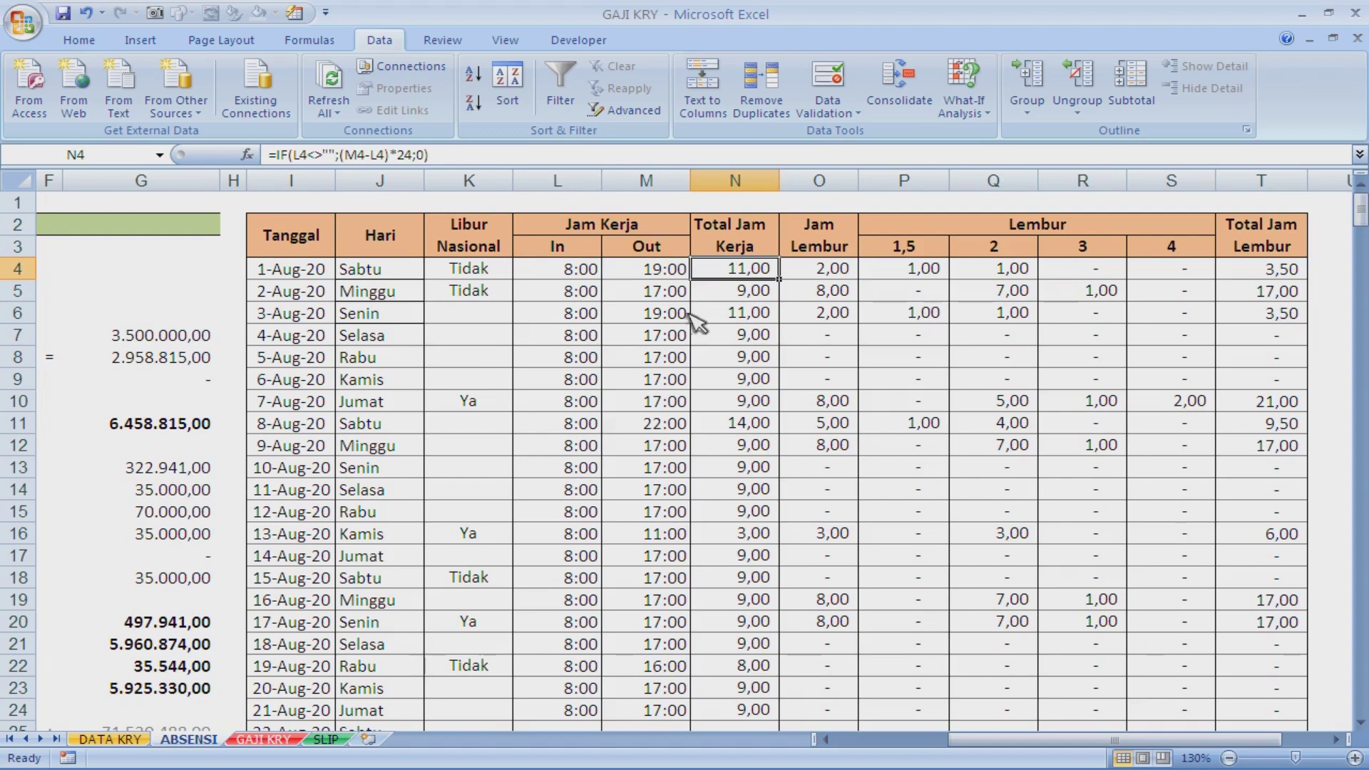
pyautogui.press('Left')
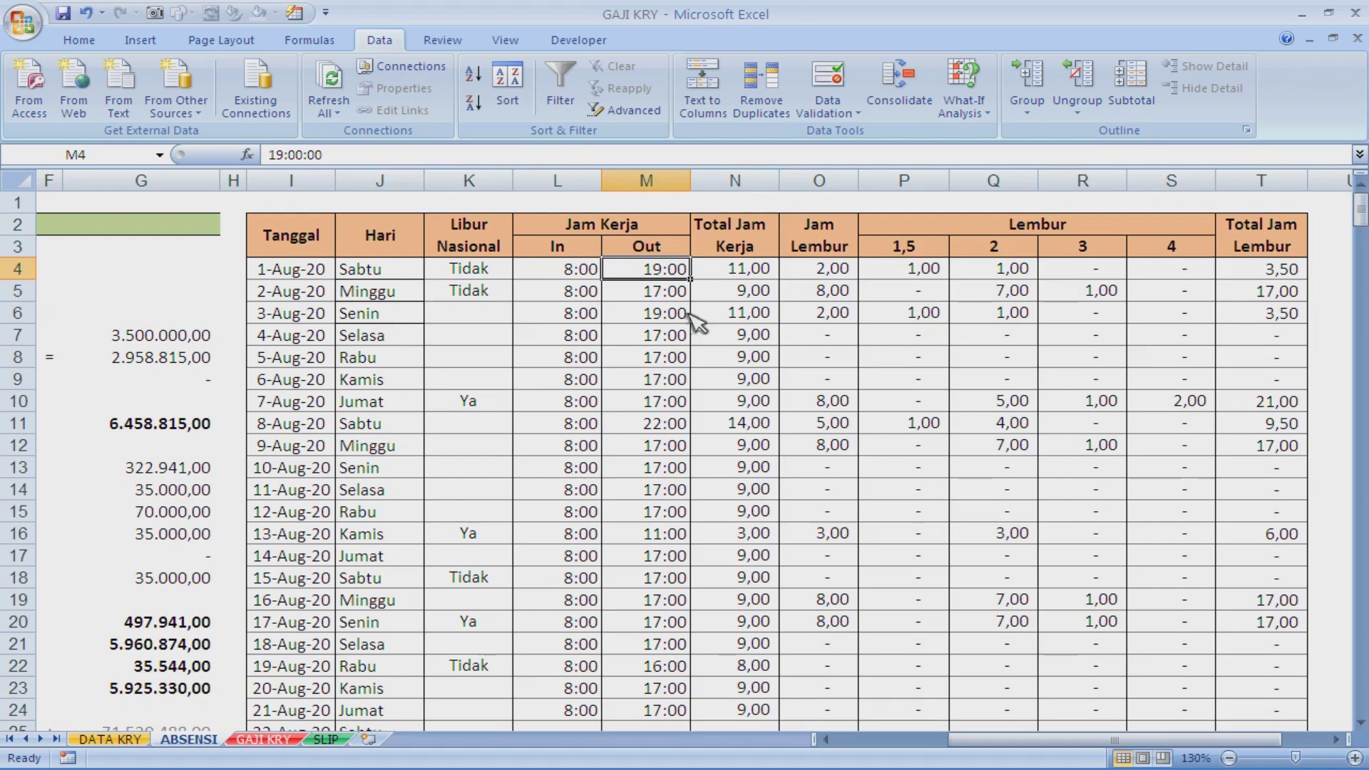
pyautogui.press('Right')
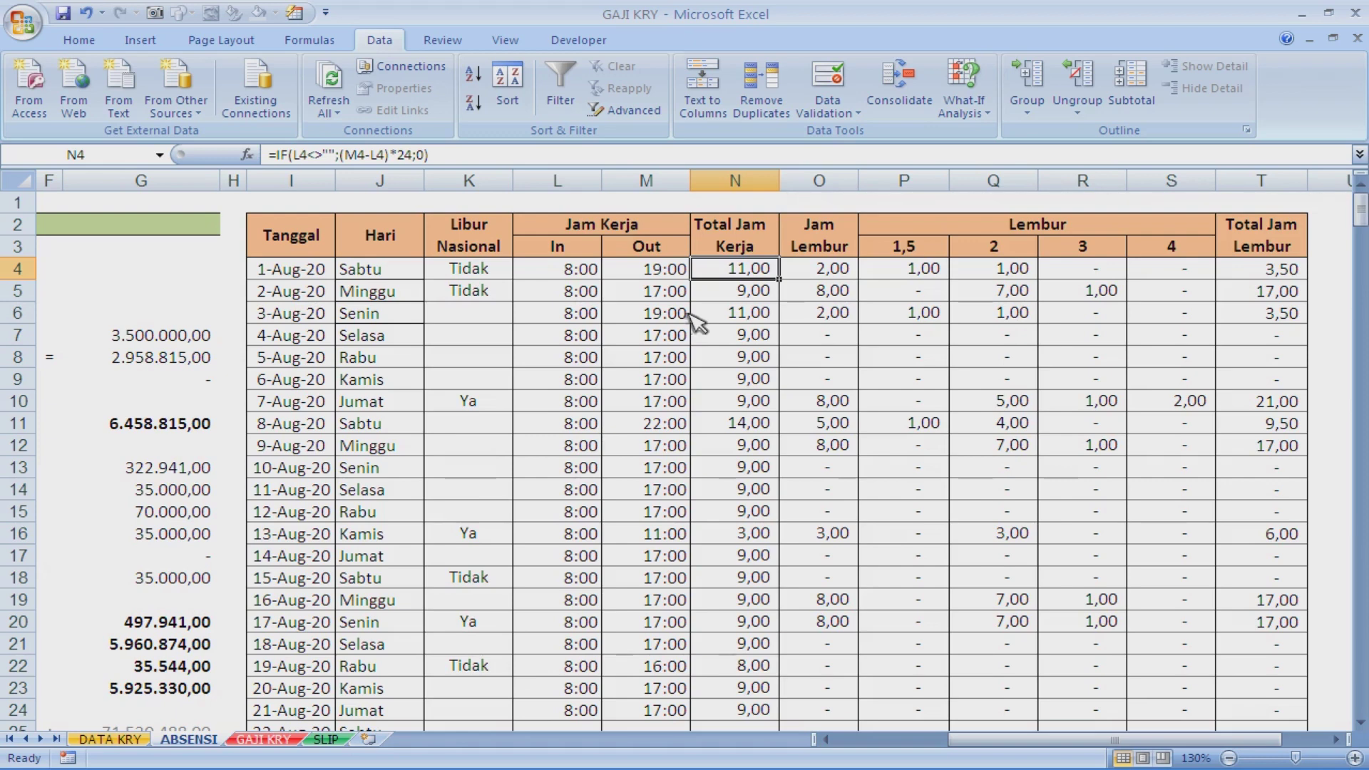
pyautogui.press('Left')
pyautogui.press('Left')
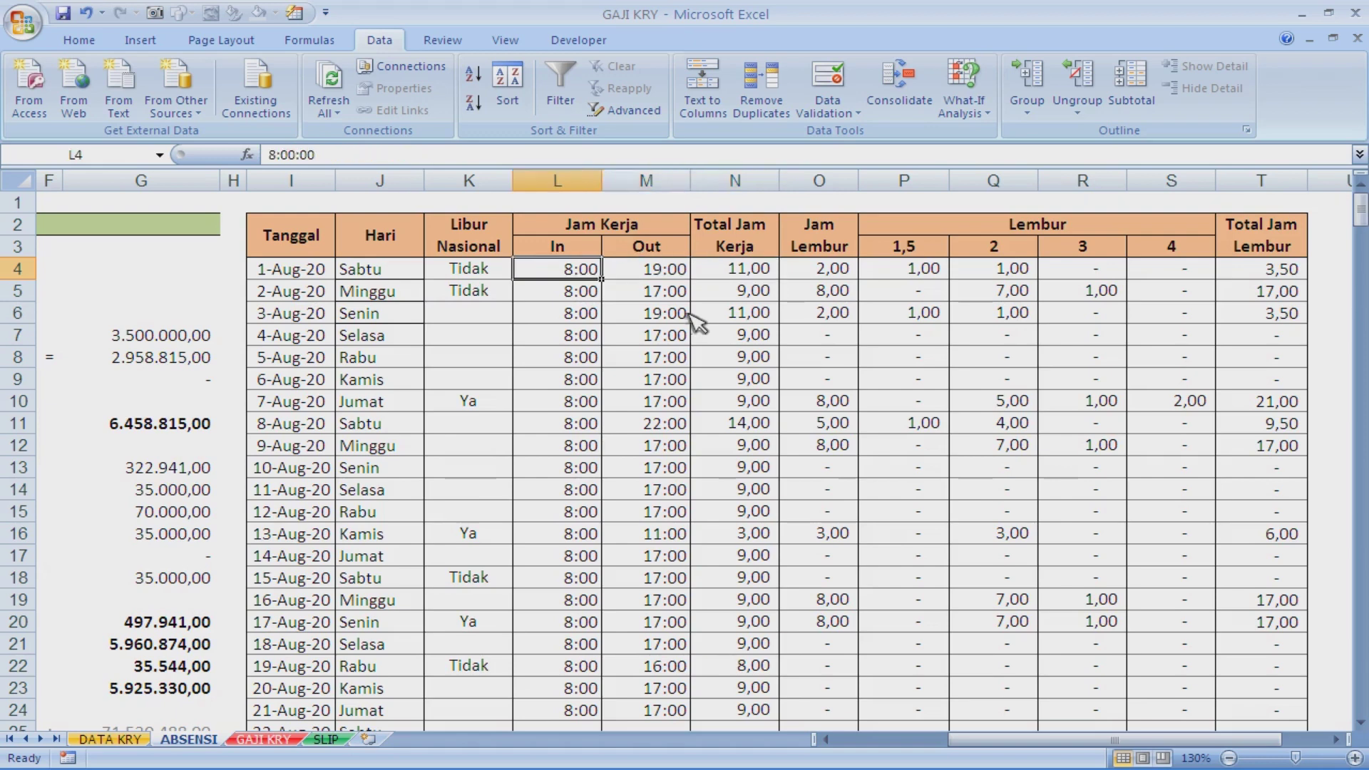
pyautogui.press('Right')
pyautogui.press('Right')
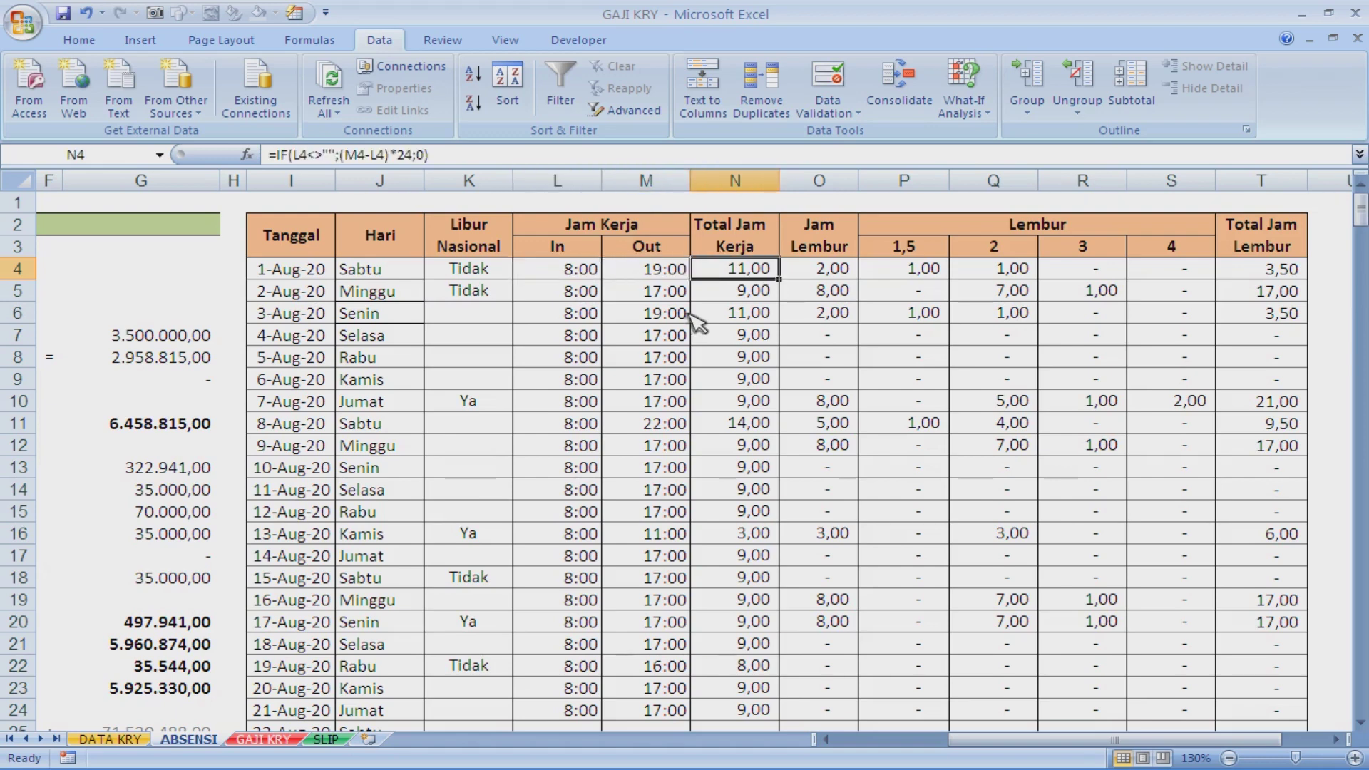
# Step: Examine the Total Jam Kerja column and its formulas in the first rows, from N4 down to N8
pyautogui.click(741, 181)
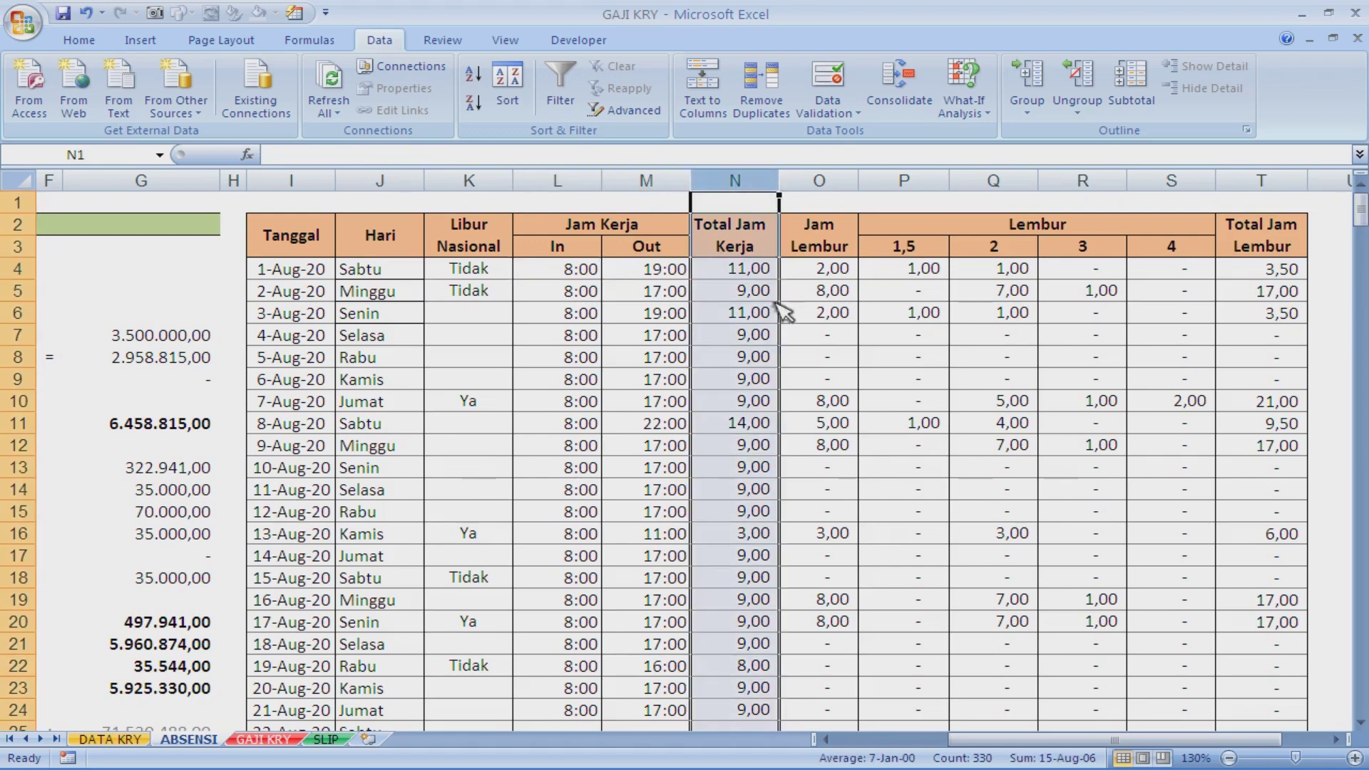
pyautogui.click(797, 275)
pyautogui.click(749, 271)
pyautogui.click(748, 292)
pyautogui.click(754, 336)
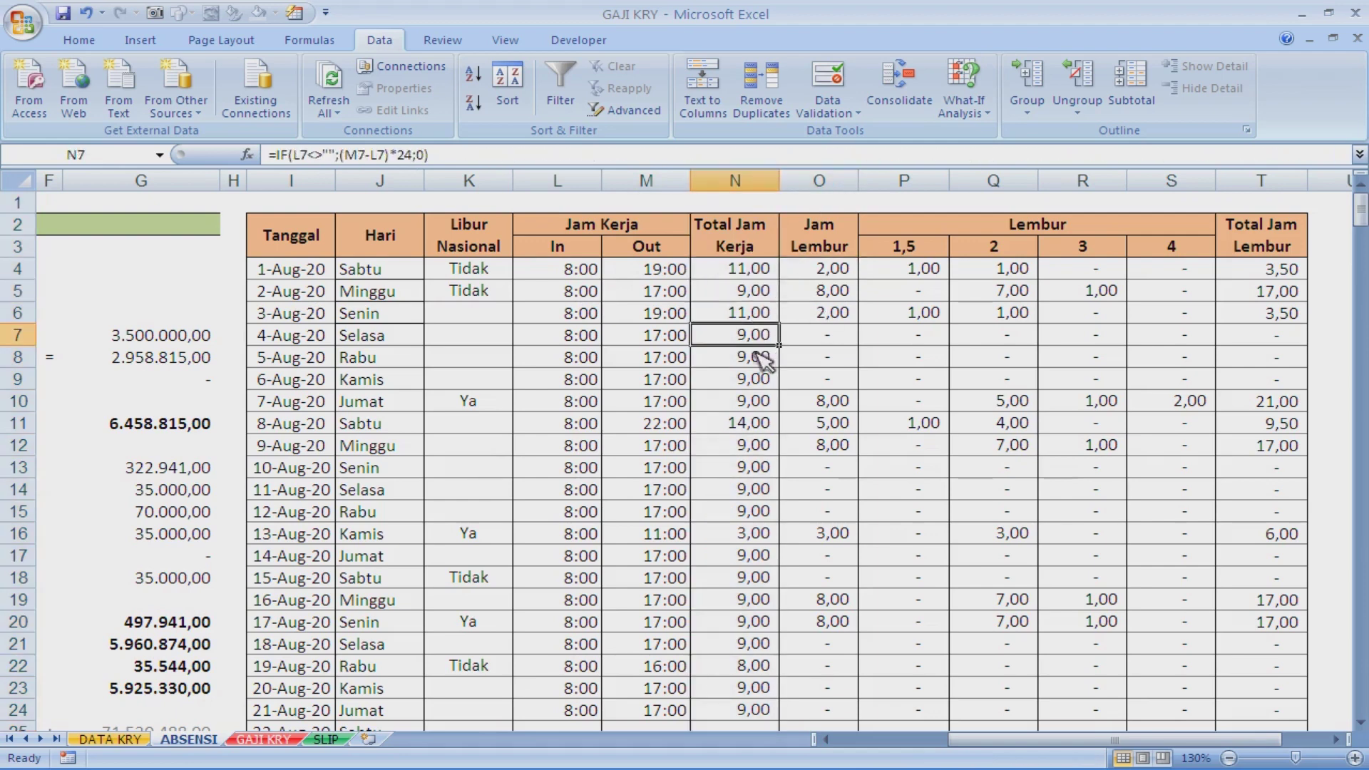
pyautogui.click(752, 364)
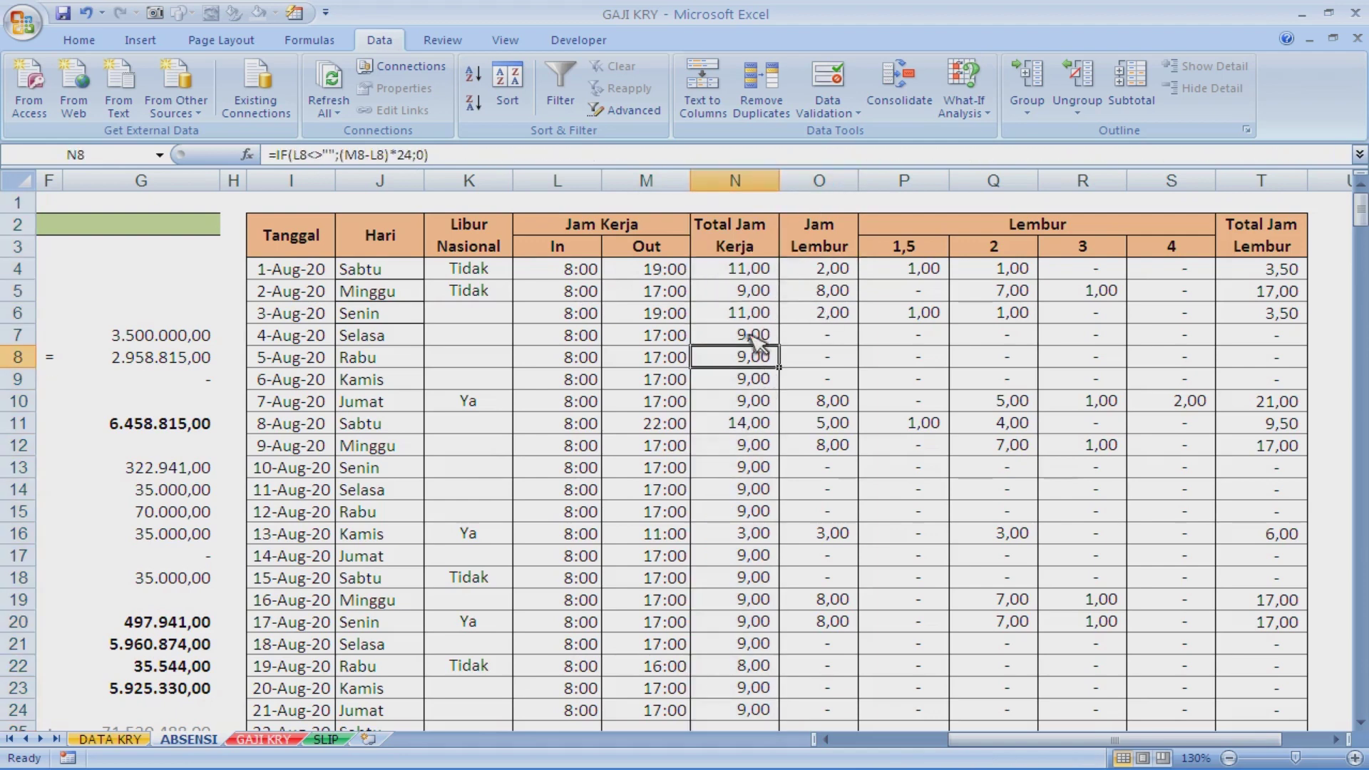
pyautogui.click(761, 270)
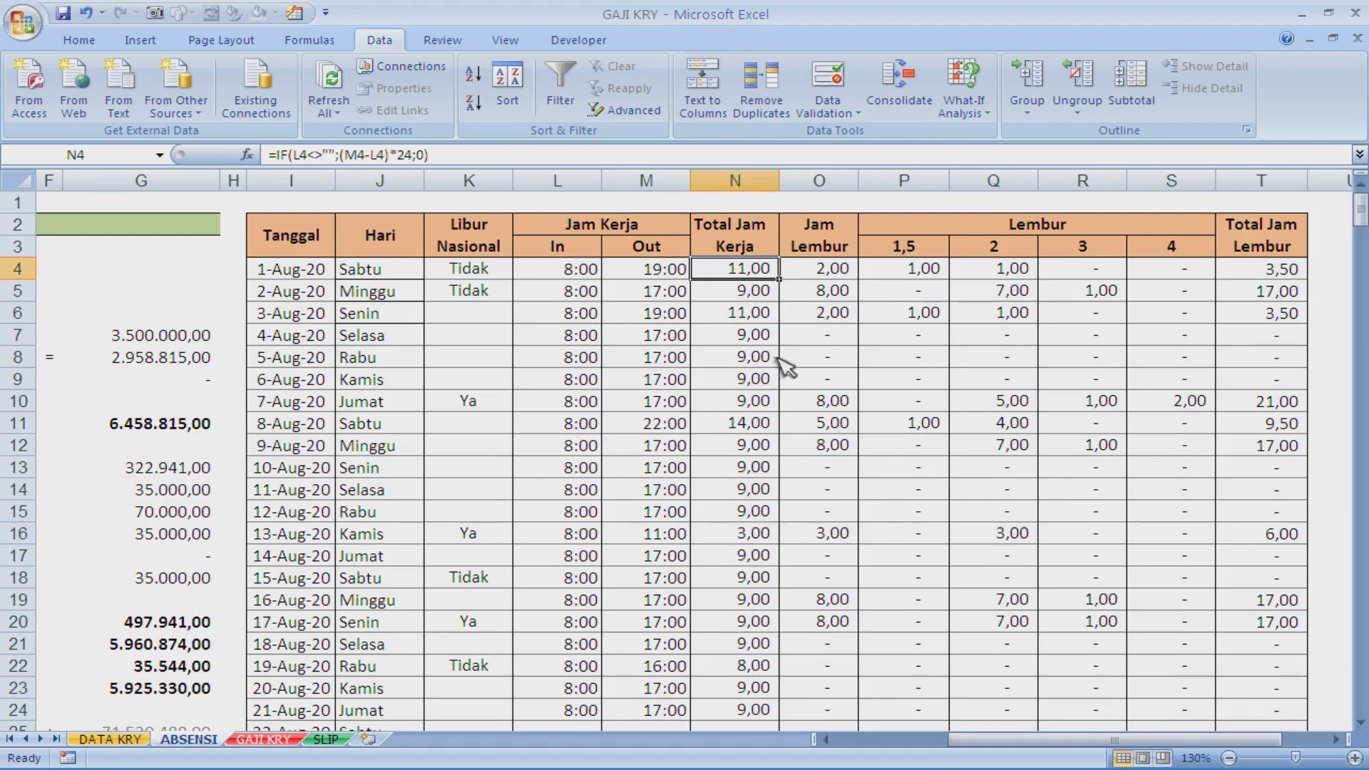
pyautogui.click(760, 317)
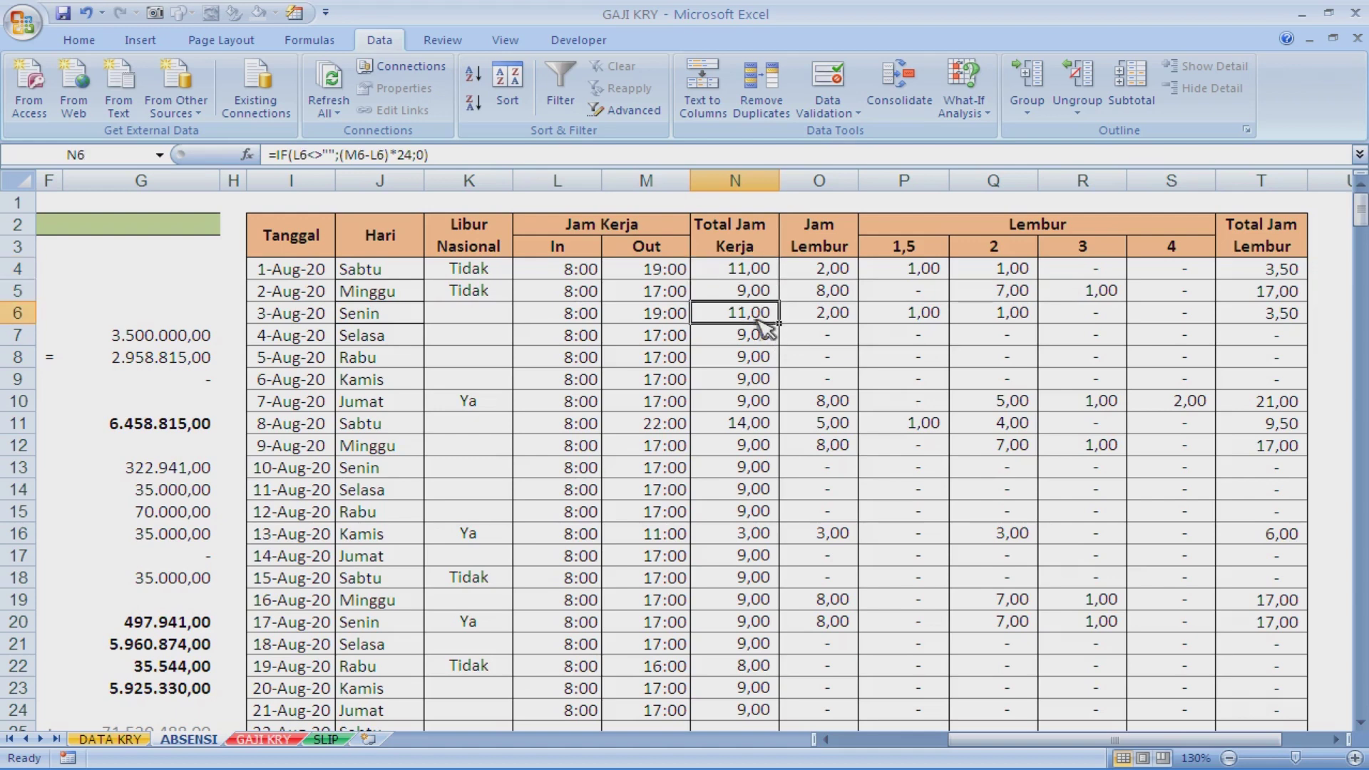
# Step: Review the Jam Lembur formula in O4 and highlight the 1-Aug-20 row's cells I4:N4, from Tanggal through Total Jam Kerja
pyautogui.click(824, 271)
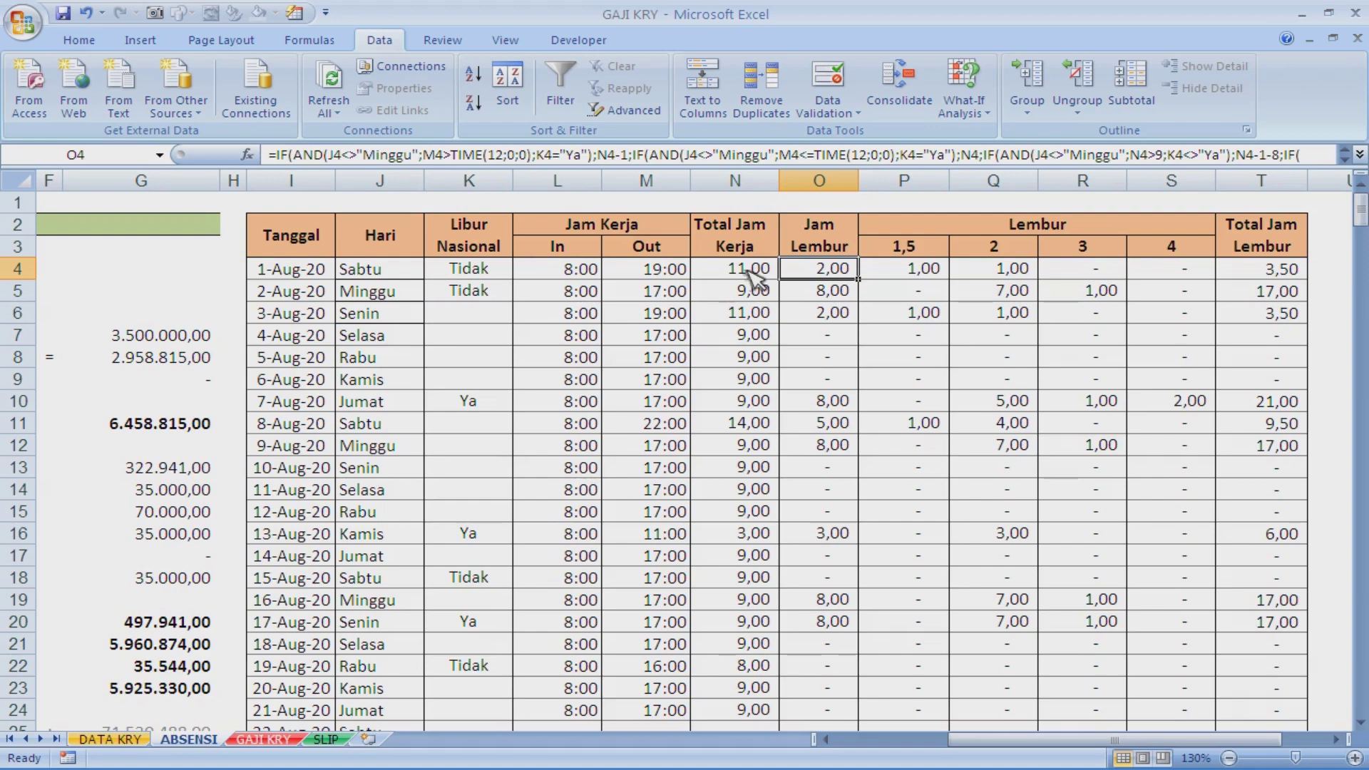
pyautogui.click(749, 274)
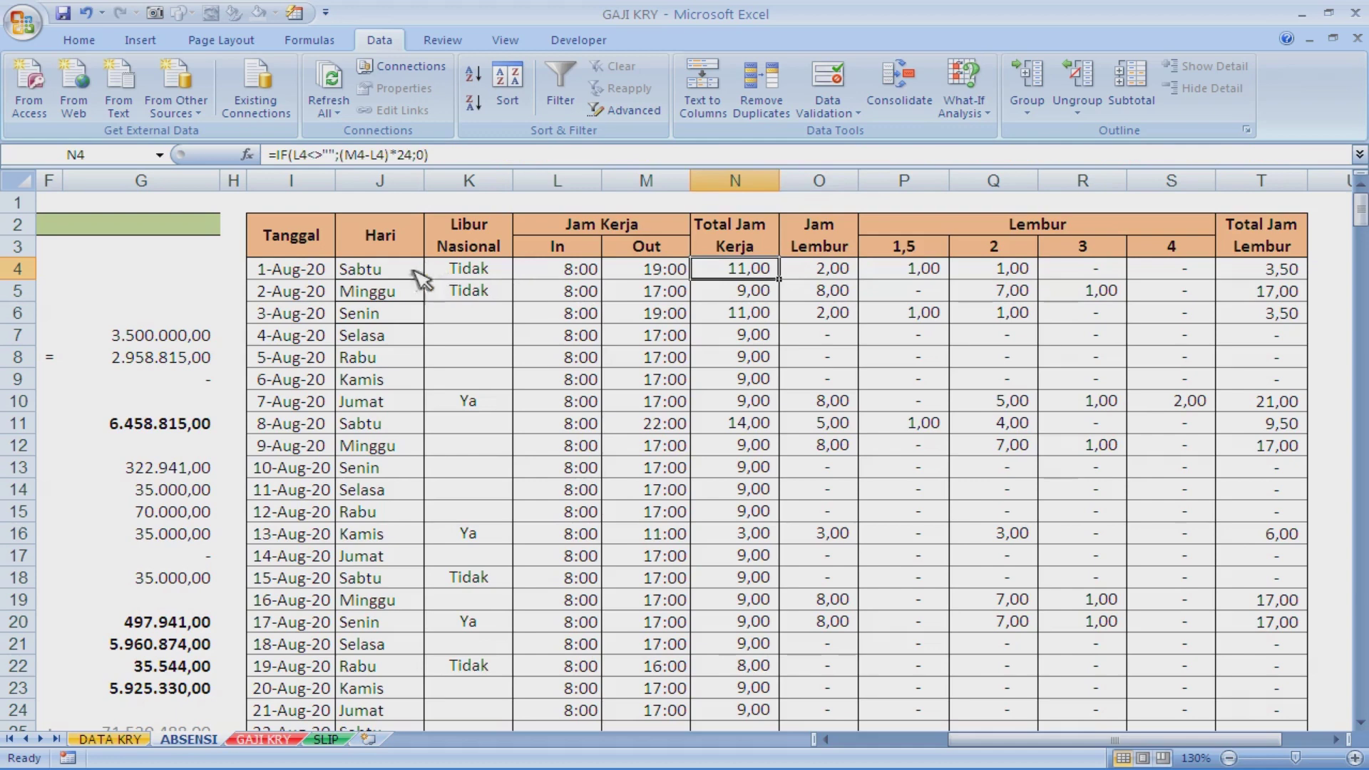
pyautogui.click(365, 274)
pyautogui.click(292, 275)
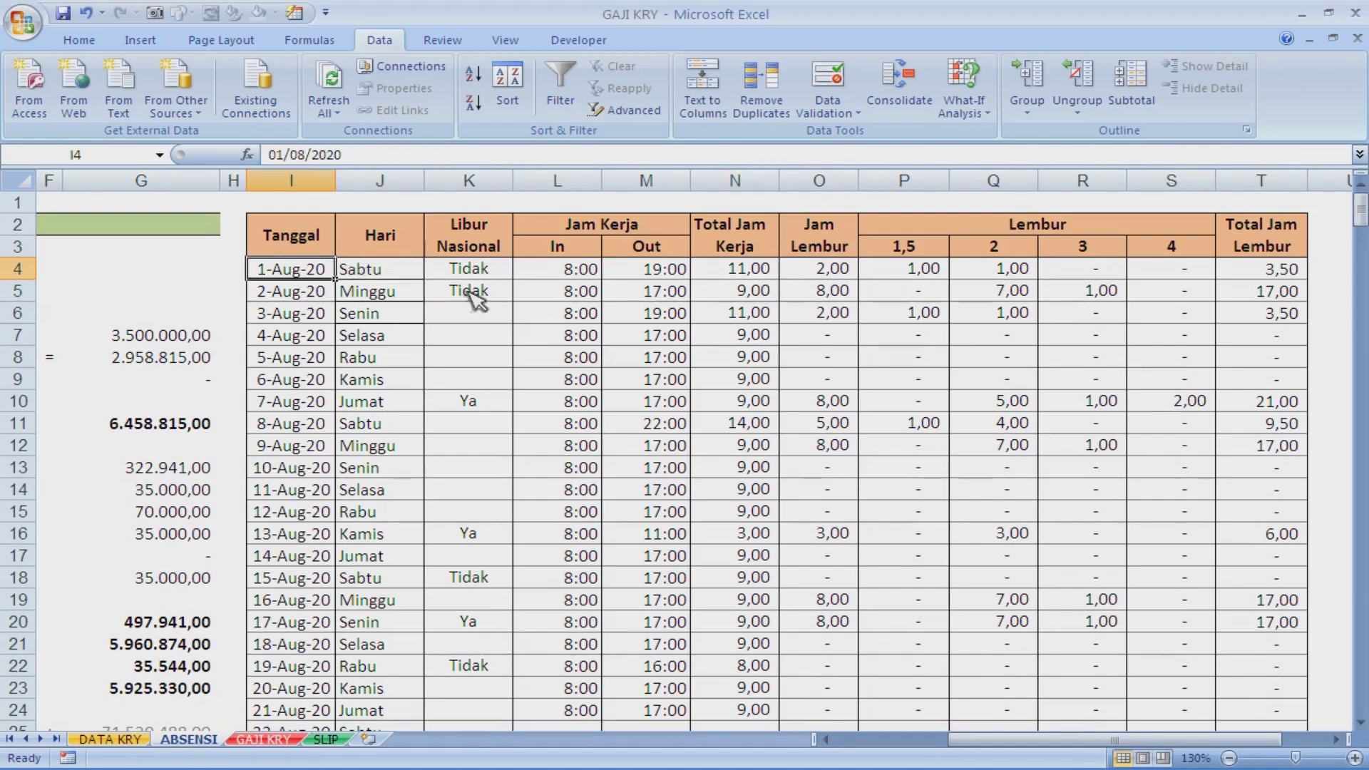
pyautogui.hotkey('shift', 'Right')
pyautogui.hotkey('shift', 'Right')
pyautogui.hotkey('shift', 'Right')
pyautogui.hotkey('shift', 'Right')
pyautogui.hotkey('shift', 'Right')
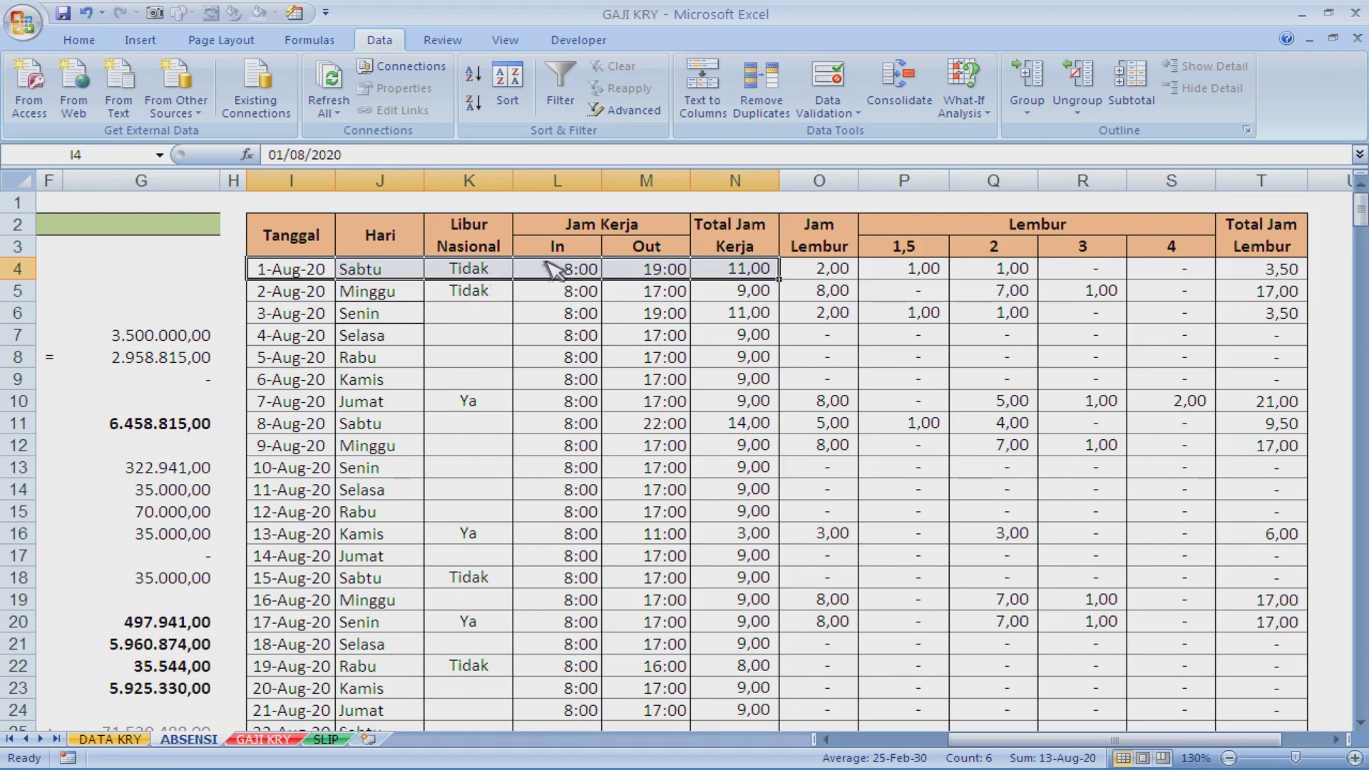
# Step: Inspect the Hari formula in J4 and its reference to the date cell, leaving the cell unedited
pyautogui.click(412, 275)
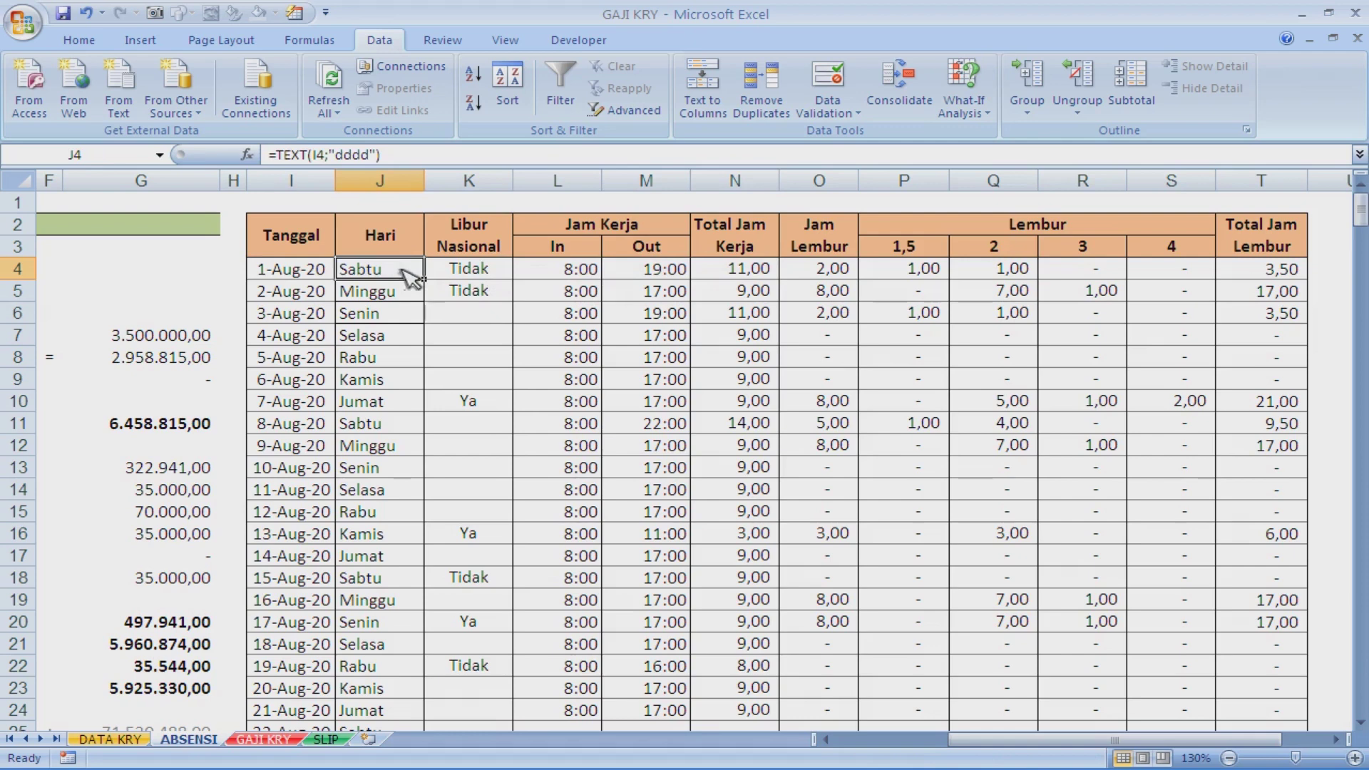
pyautogui.press('F2')
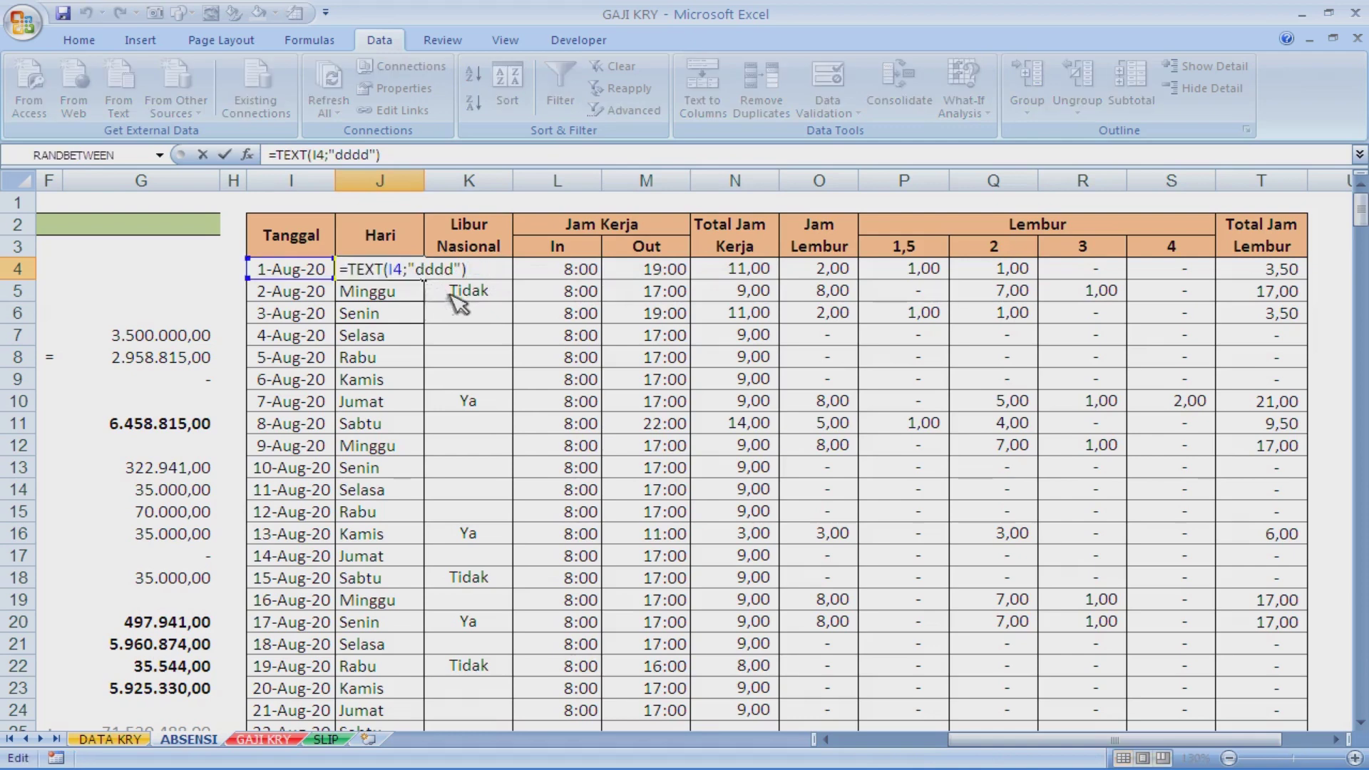
pyautogui.press('Escape')
pyautogui.press('F2')
pyautogui.press('Escape')
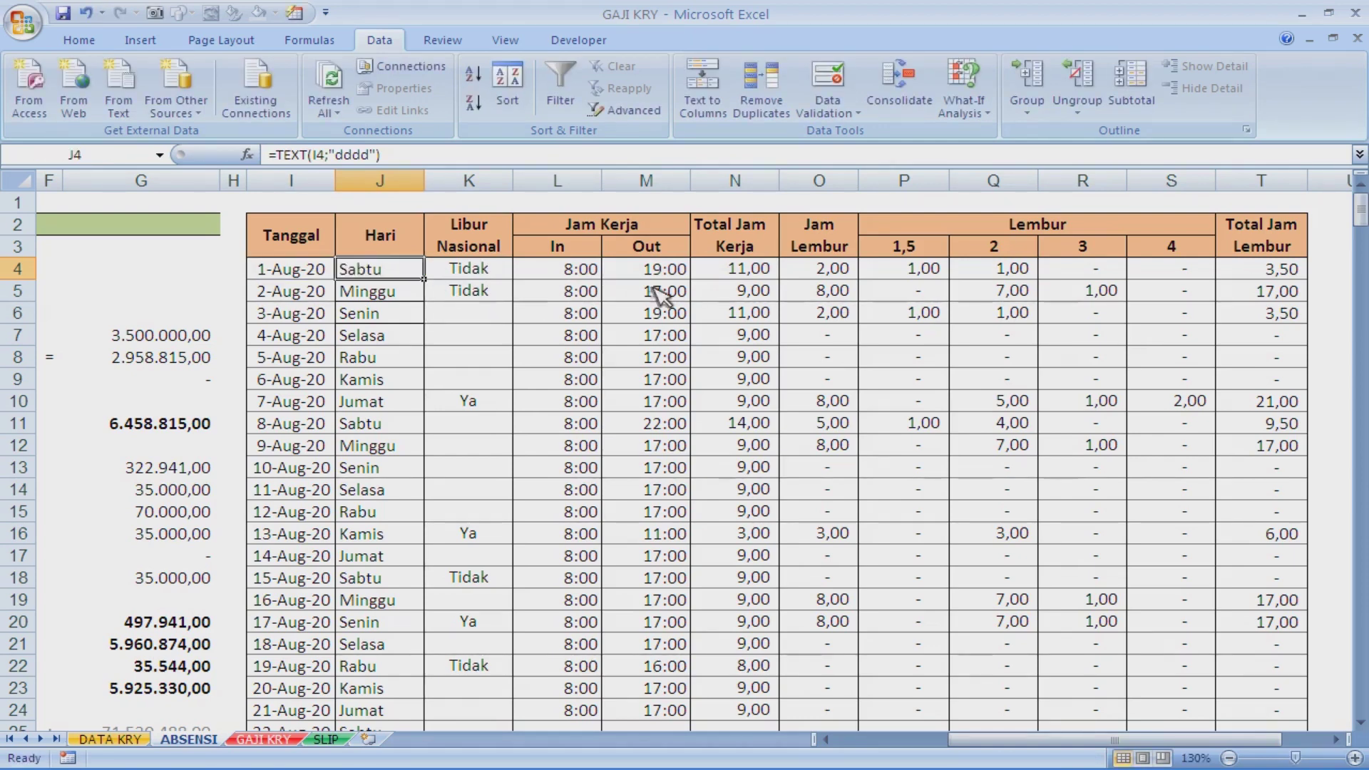
# Step: Inspect the Total Jam Kerja formula in N4 along with the In and Out times it references, leaving the cells unedited
pyautogui.click(752, 274)
pyautogui.press('F2')
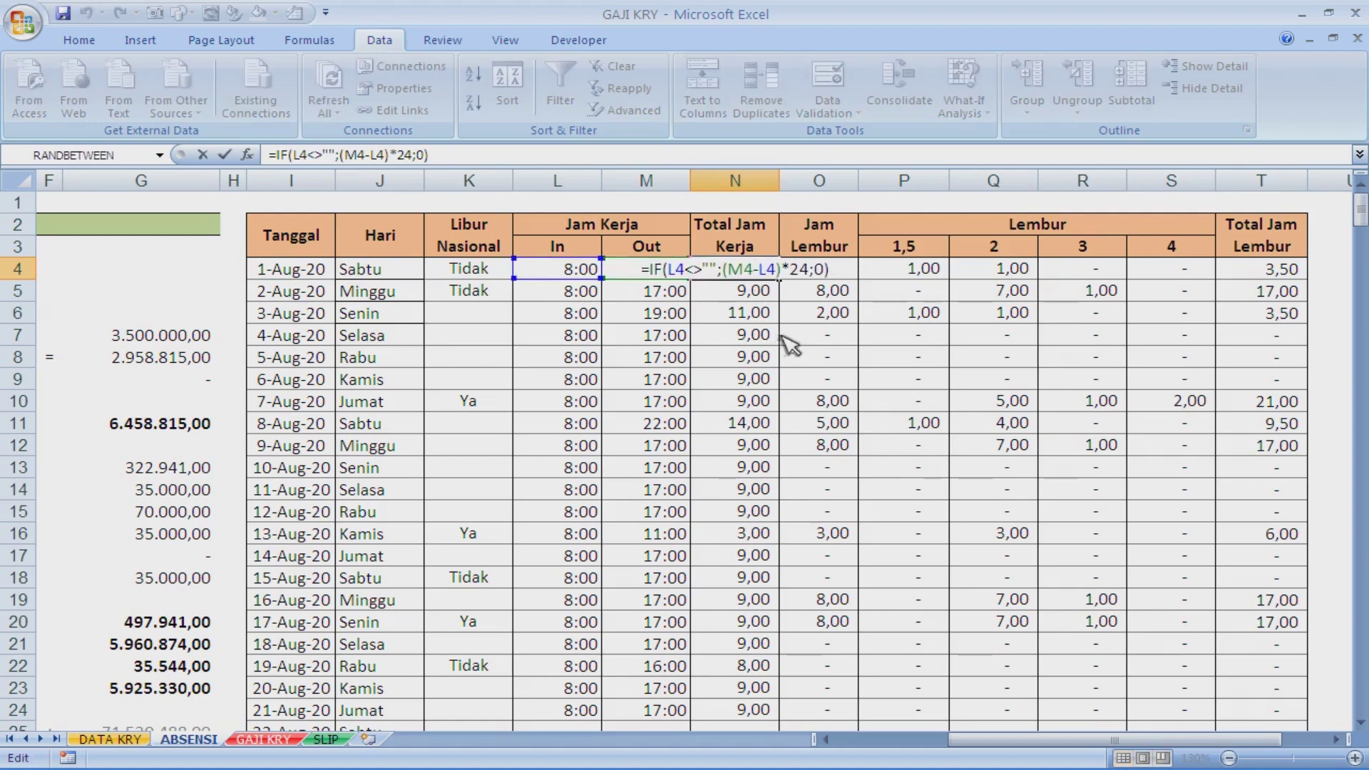
pyautogui.press('Escape')
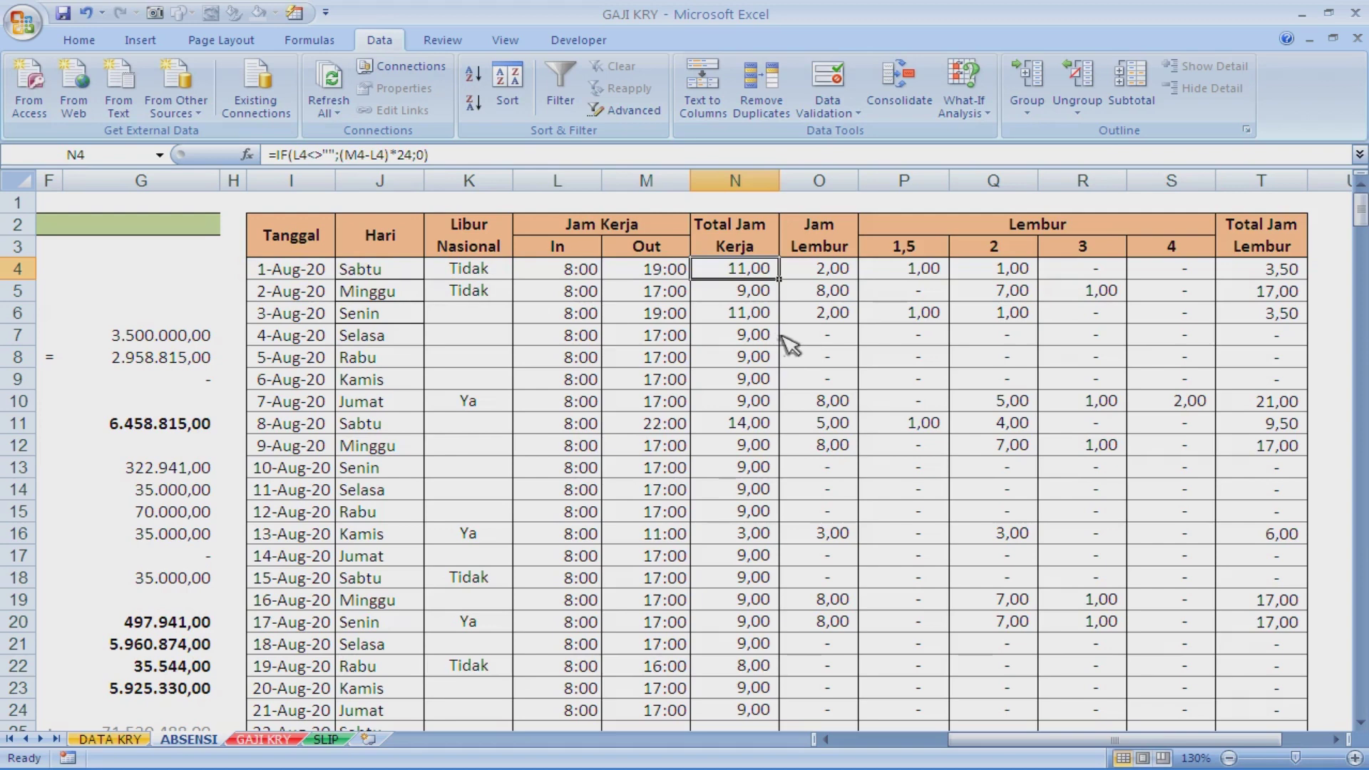
pyautogui.press('Left')
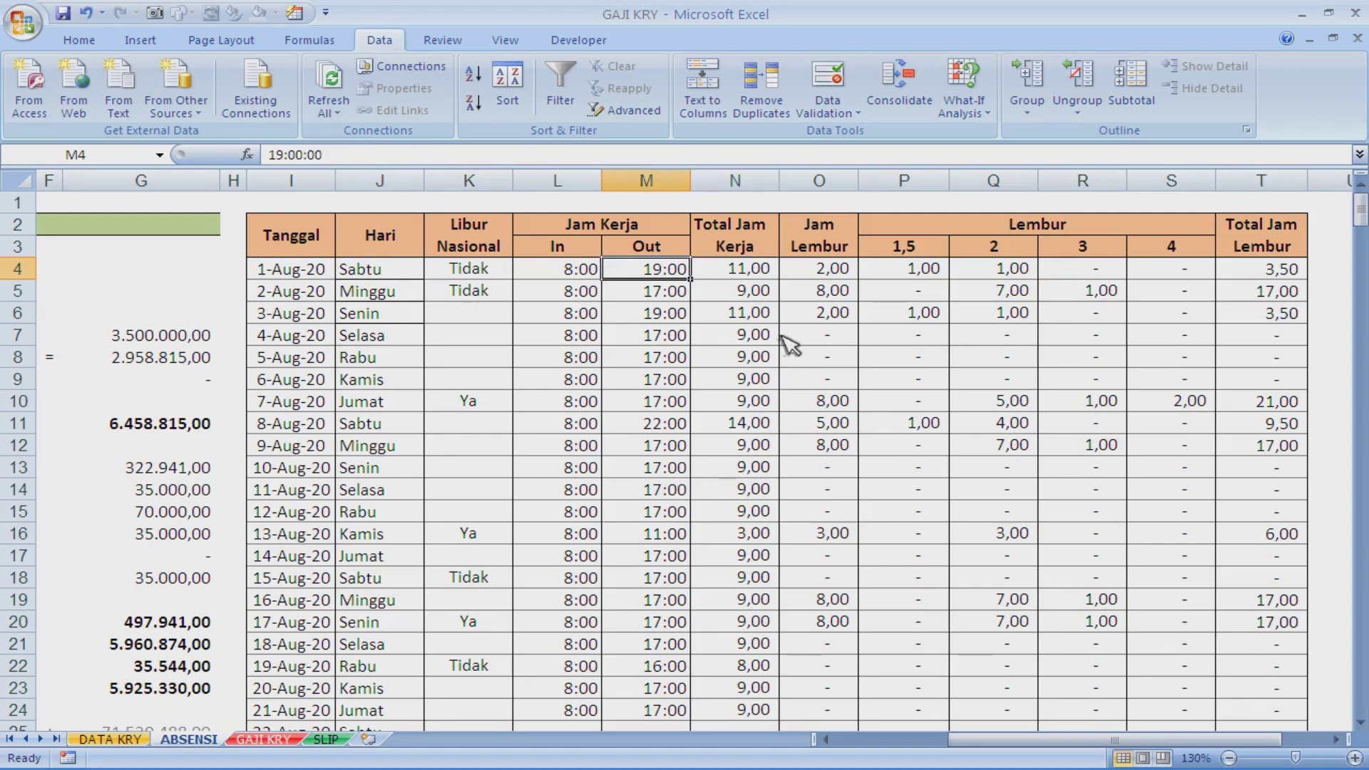
pyautogui.press('F2')
pyautogui.press('Escape')
pyautogui.press('Left')
pyautogui.press('F2')
pyautogui.press('Escape')
pyautogui.press('Right')
pyautogui.press('Right')
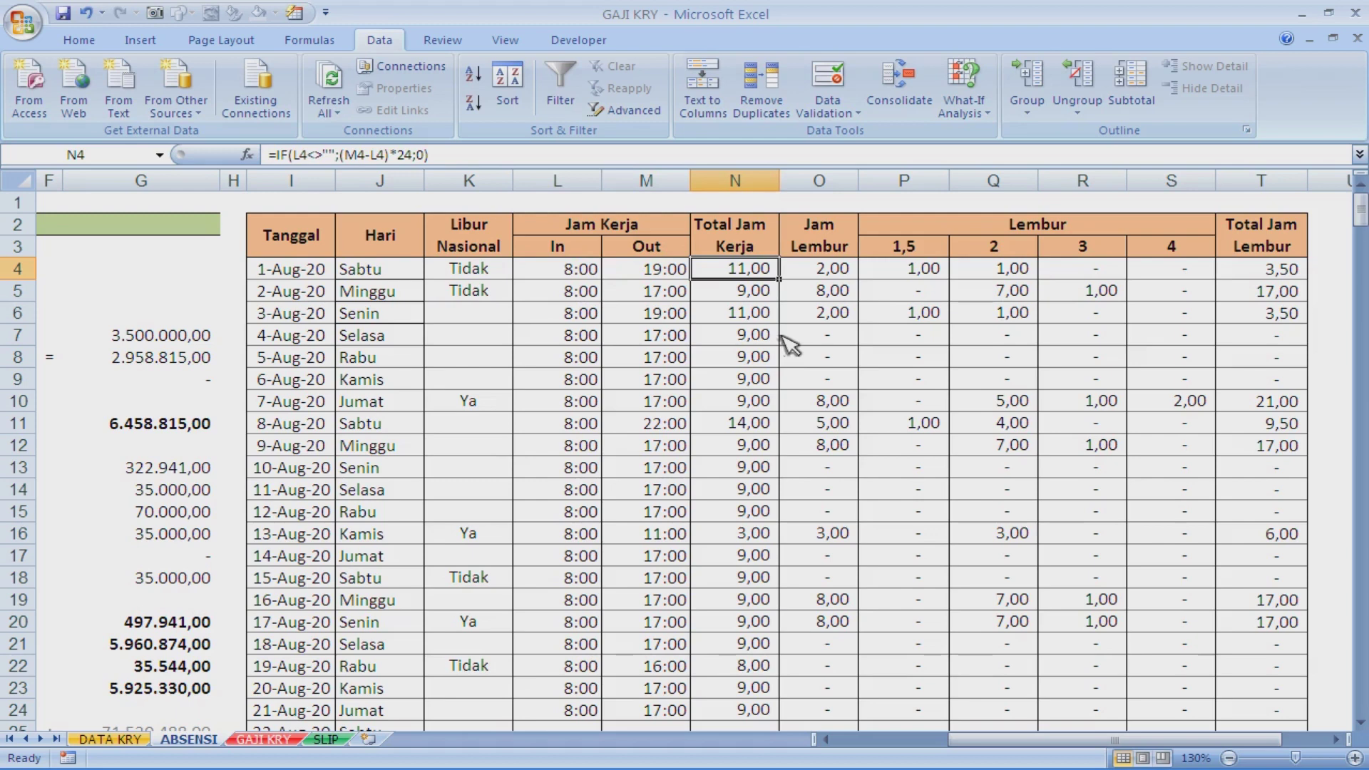
# Step: Clear the In and Out times in L12 and M12 for 9-Aug-20
pyautogui.press('Left')
pyautogui.press('Down')
pyautogui.press('Down')
pyautogui.press('Down')
pyautogui.press('Down')
pyautogui.press('Down')
pyautogui.press('Down')
pyautogui.press('Down')
pyautogui.press('Down')
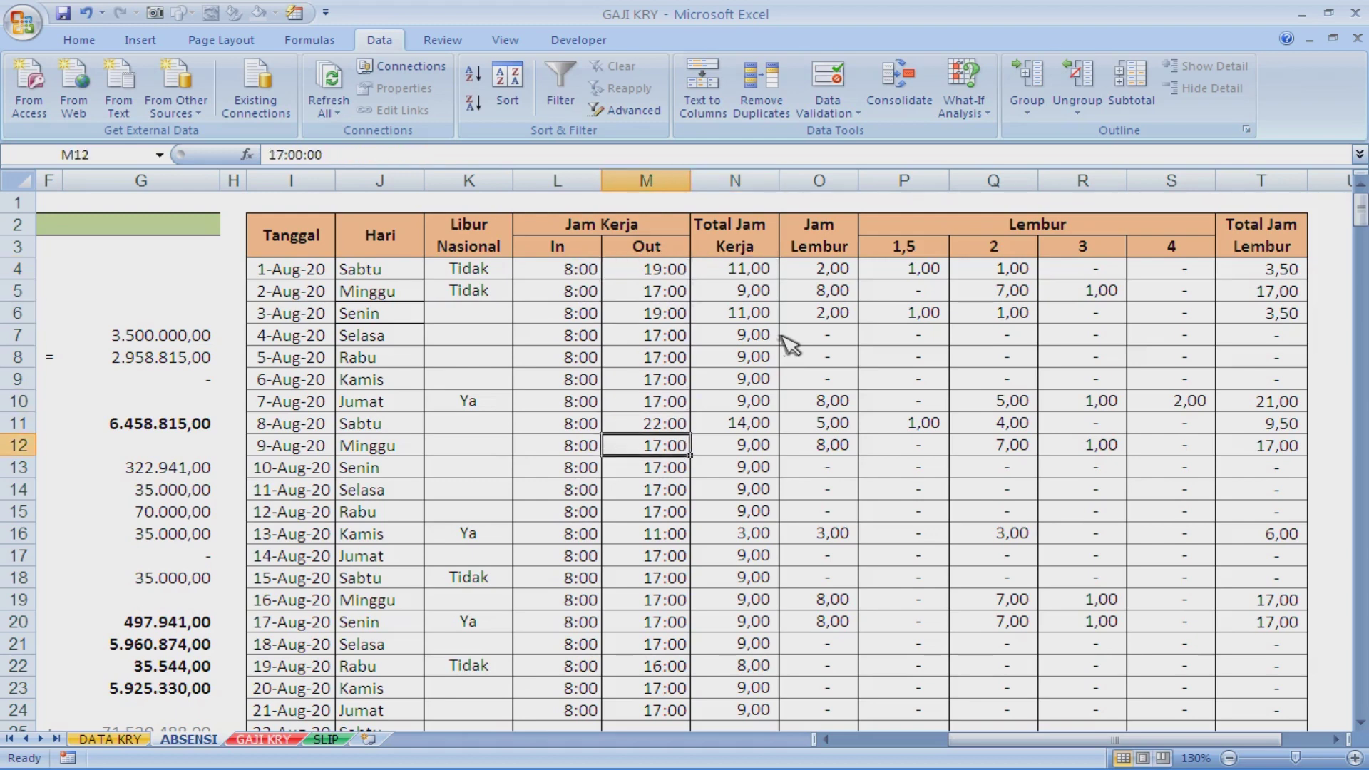
pyautogui.press('Left')
pyautogui.press('Delete')
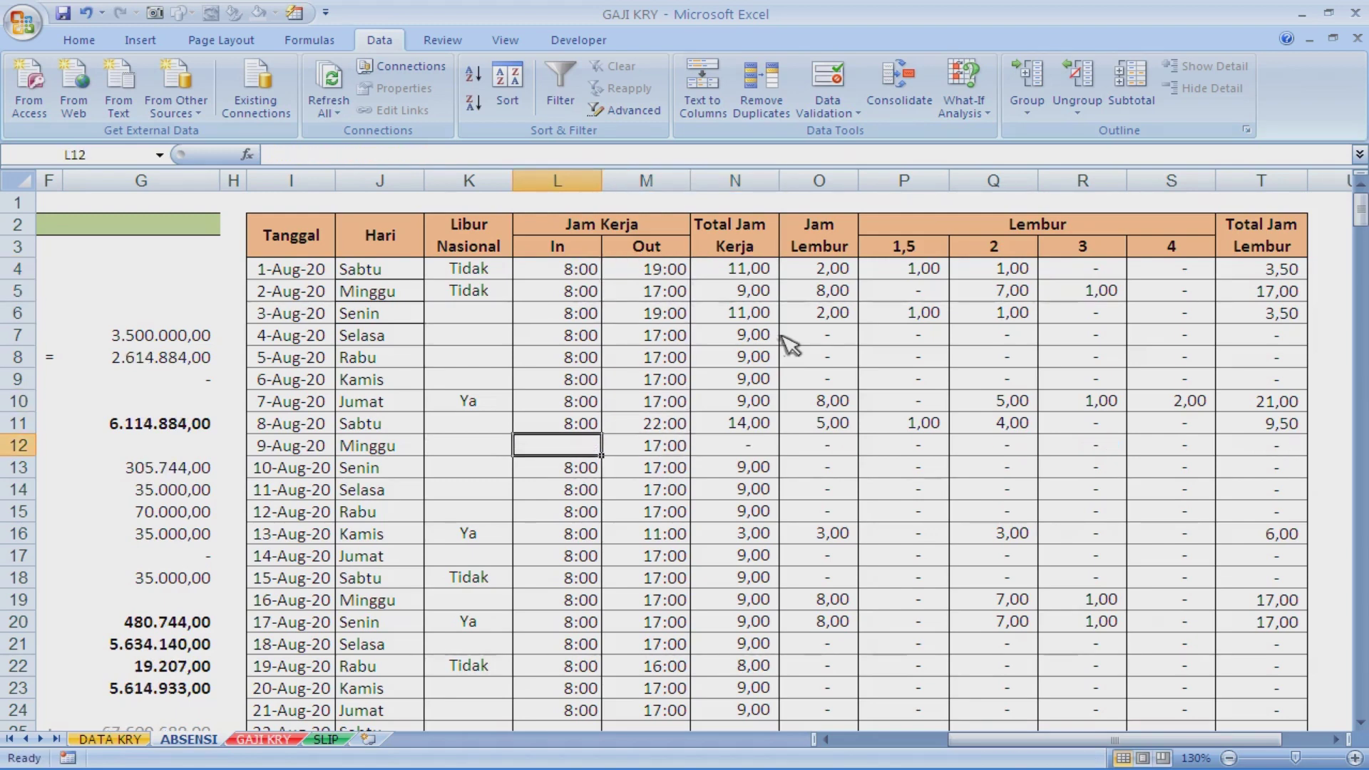
pyautogui.press('Right')
pyautogui.press('Delete')
# Step: Inspect how the Total Jam Kerja formula in N12 handles the 9-Aug-20 row's In and Out cells, leaving it unedited
pyautogui.press('Right')
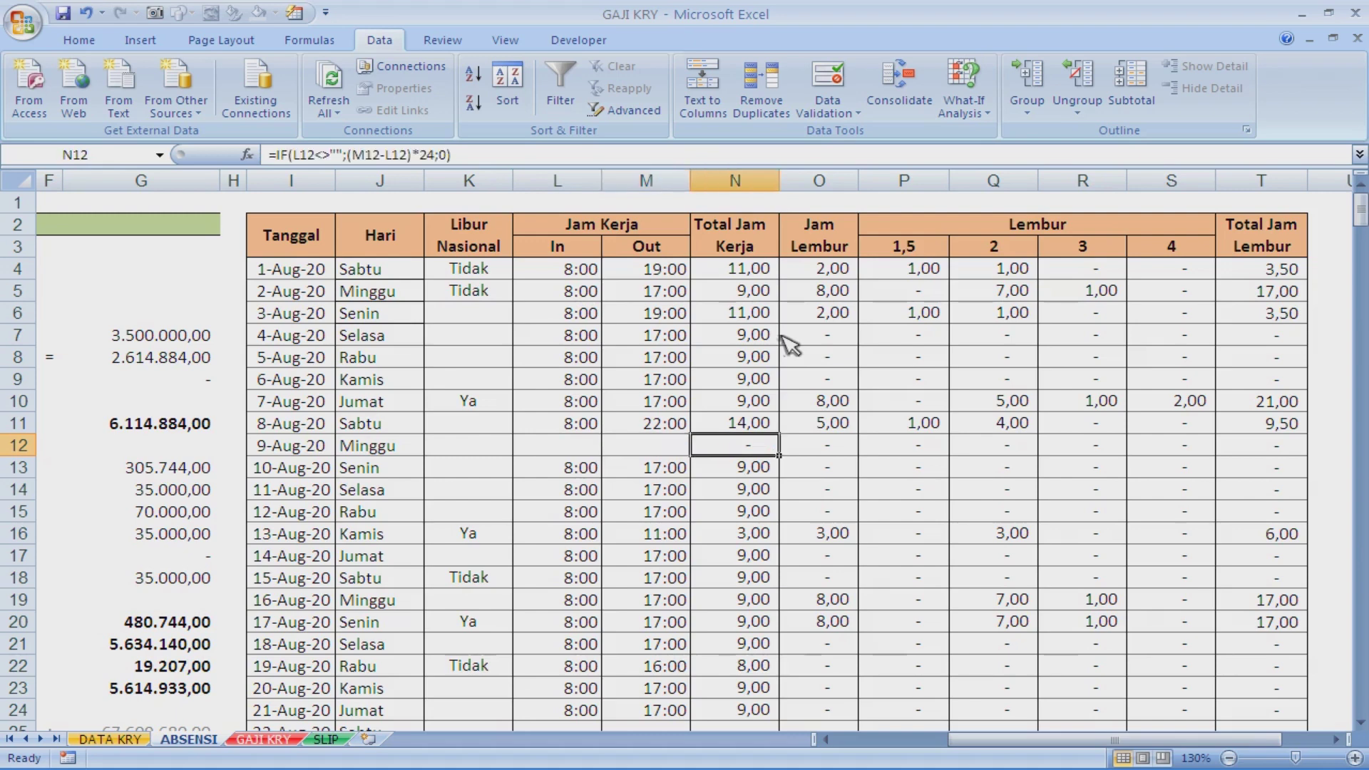
pyautogui.press('Left')
pyautogui.press('Left')
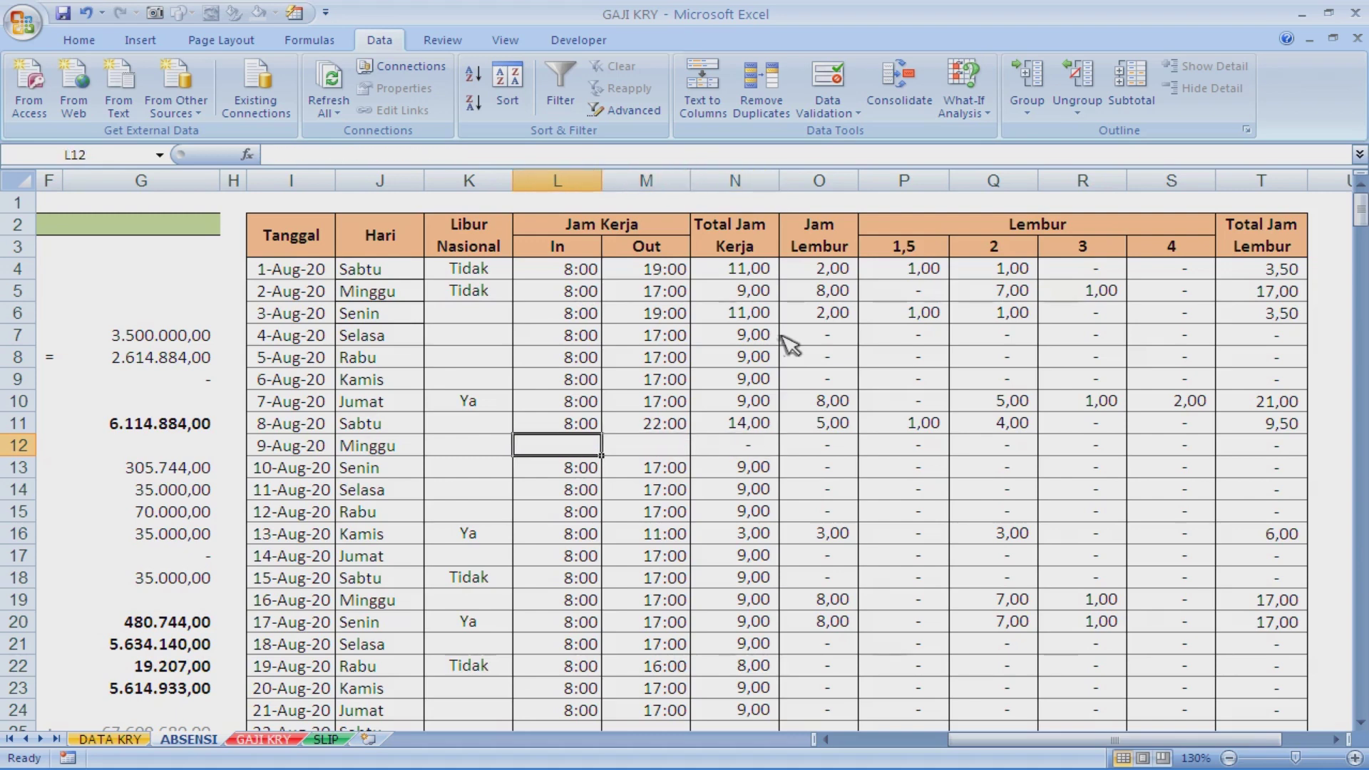
pyautogui.press('Left')
pyautogui.press('Left')
pyautogui.press('Right')
pyautogui.press('Right')
pyautogui.press('Right')
pyautogui.press('Right')
pyautogui.press('F2')
pyautogui.press('Escape')
pyautogui.press('F2')
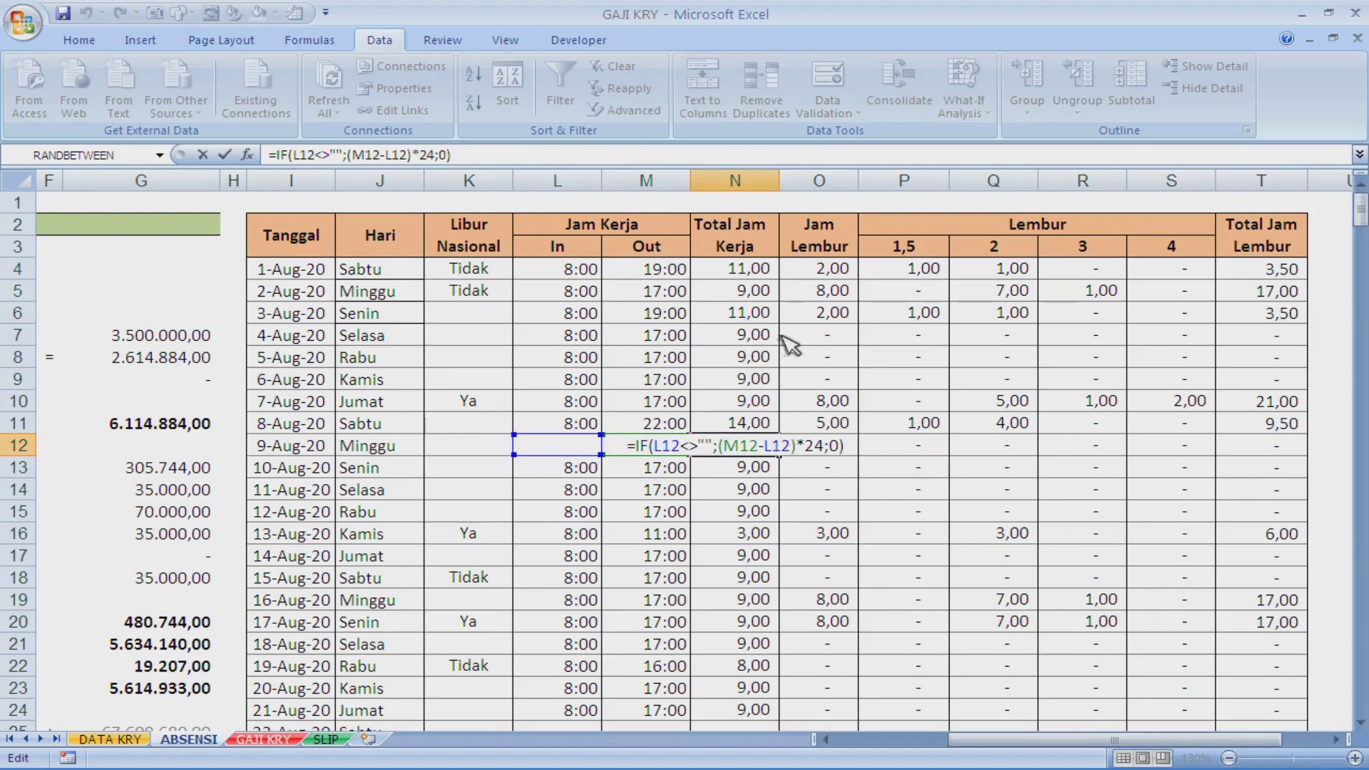
pyautogui.press('Escape')
# Step: Compare the empty In and Out cells L12 and M12 with the conditions of the Total Jam Kerja formula in N12
pyautogui.press('Left')
pyautogui.press('Left')
pyautogui.press('Right')
pyautogui.press('Right')
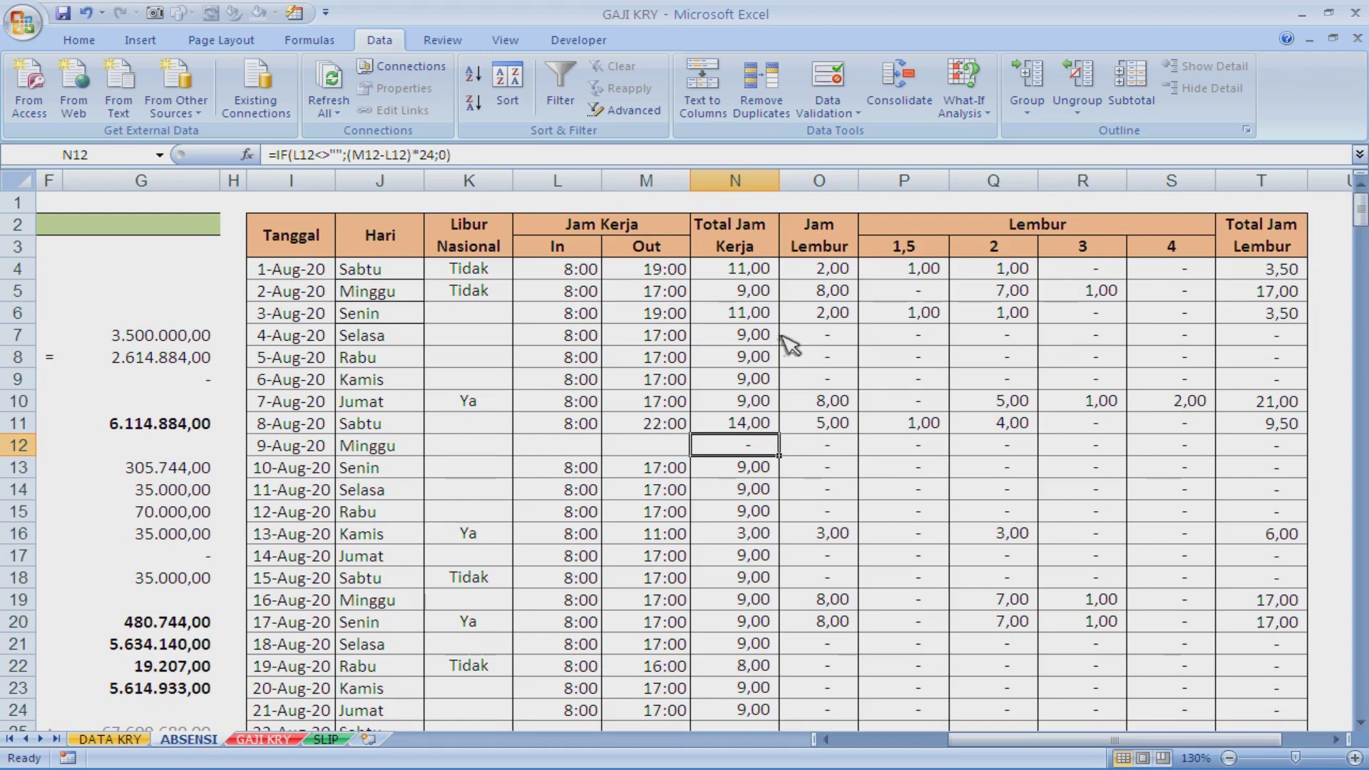
pyautogui.press('Left')
pyautogui.press('Left')
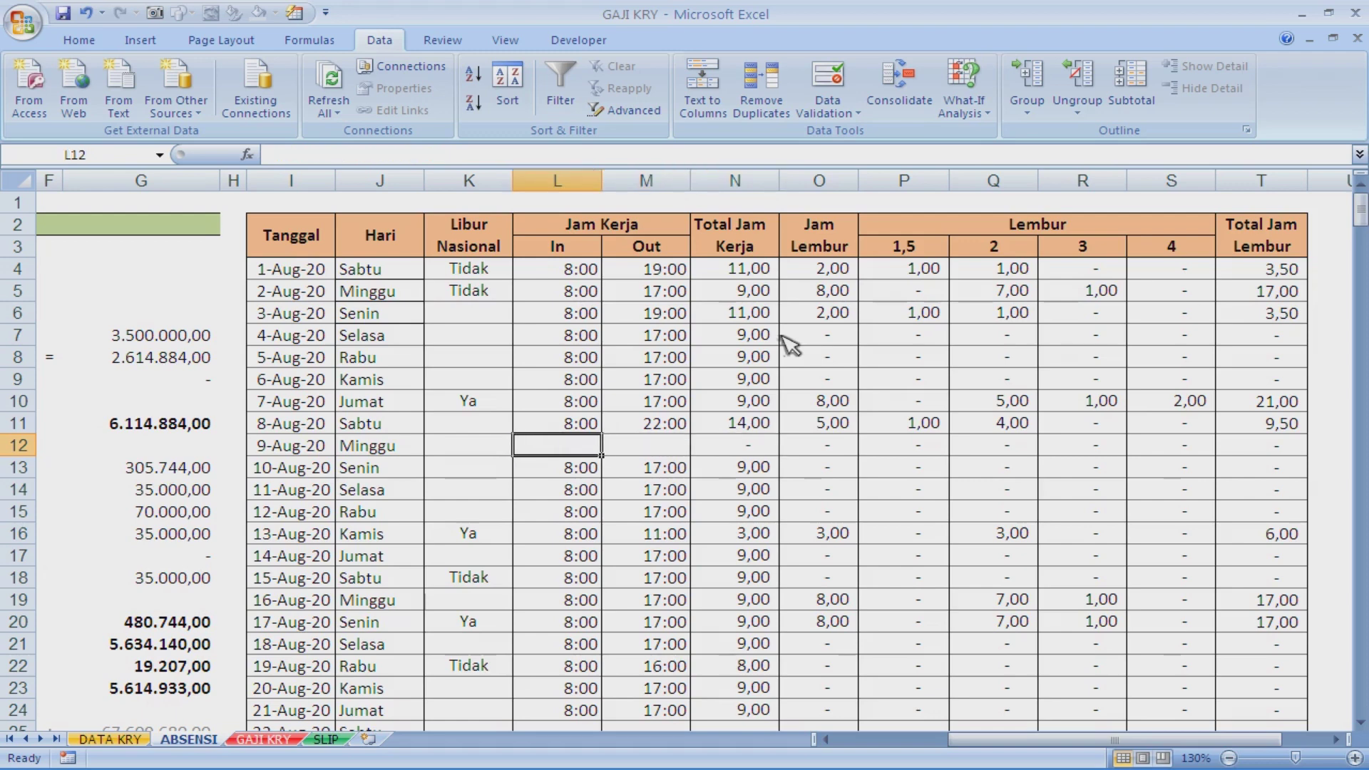
pyautogui.press('Right')
pyautogui.press('Right')
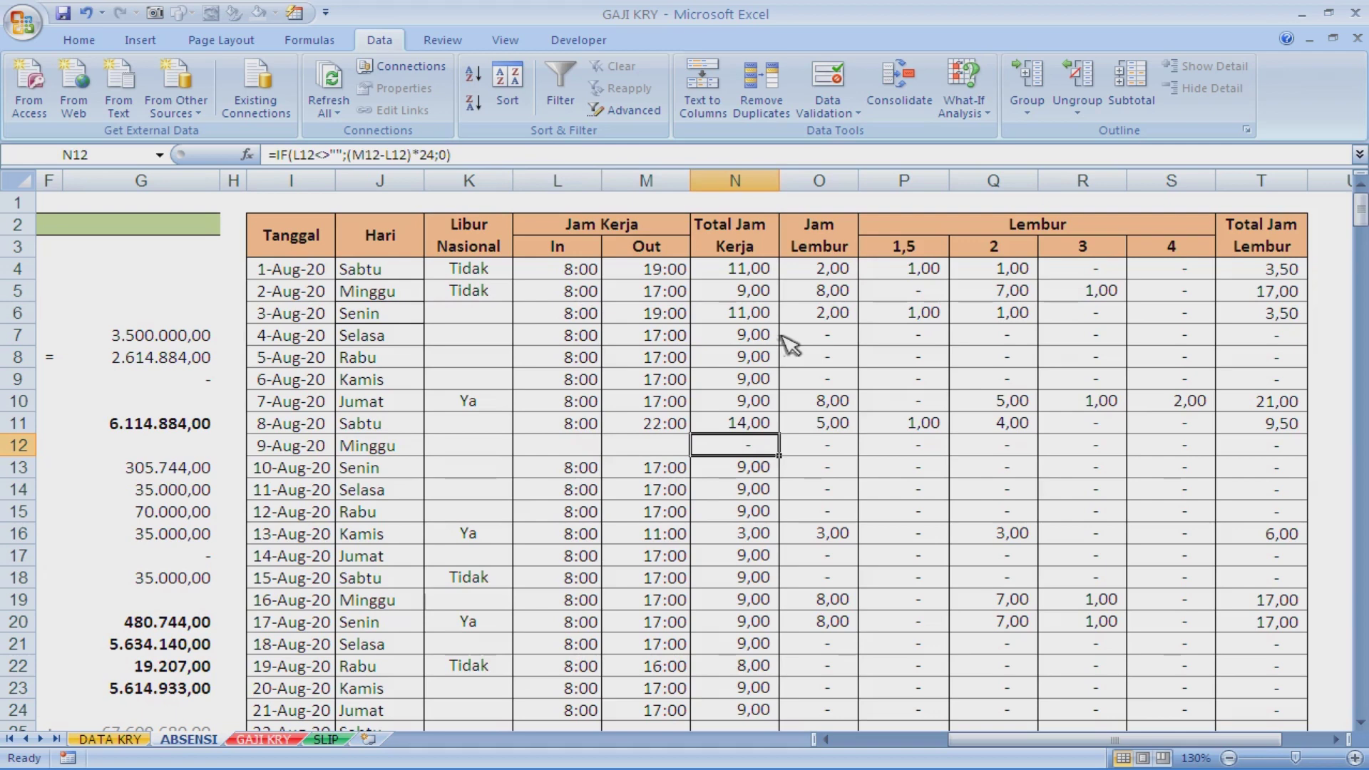
pyautogui.press('Left')
pyautogui.press('Left')
pyautogui.press('Right')
pyautogui.press('Right')
pyautogui.press('Left')
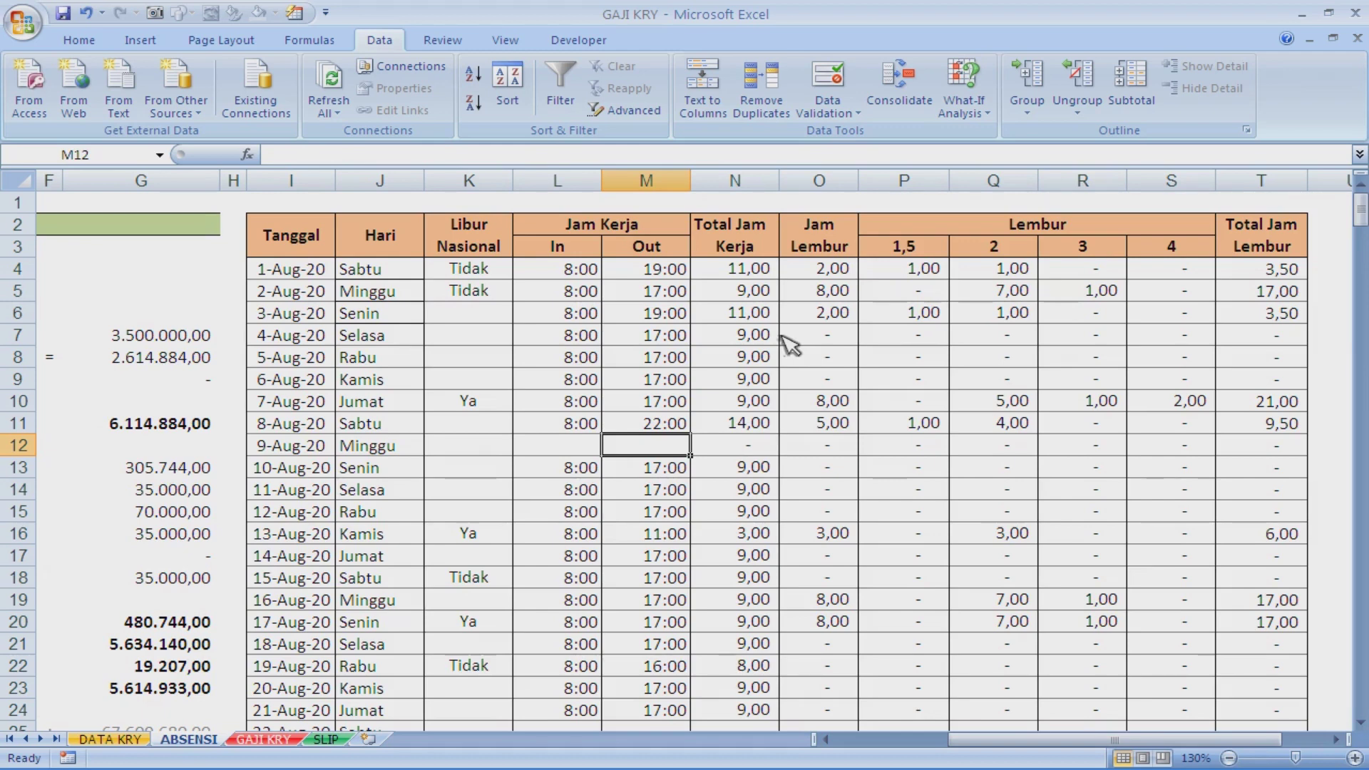
pyautogui.press('Right')
pyautogui.press('Left')
pyautogui.press('Right')
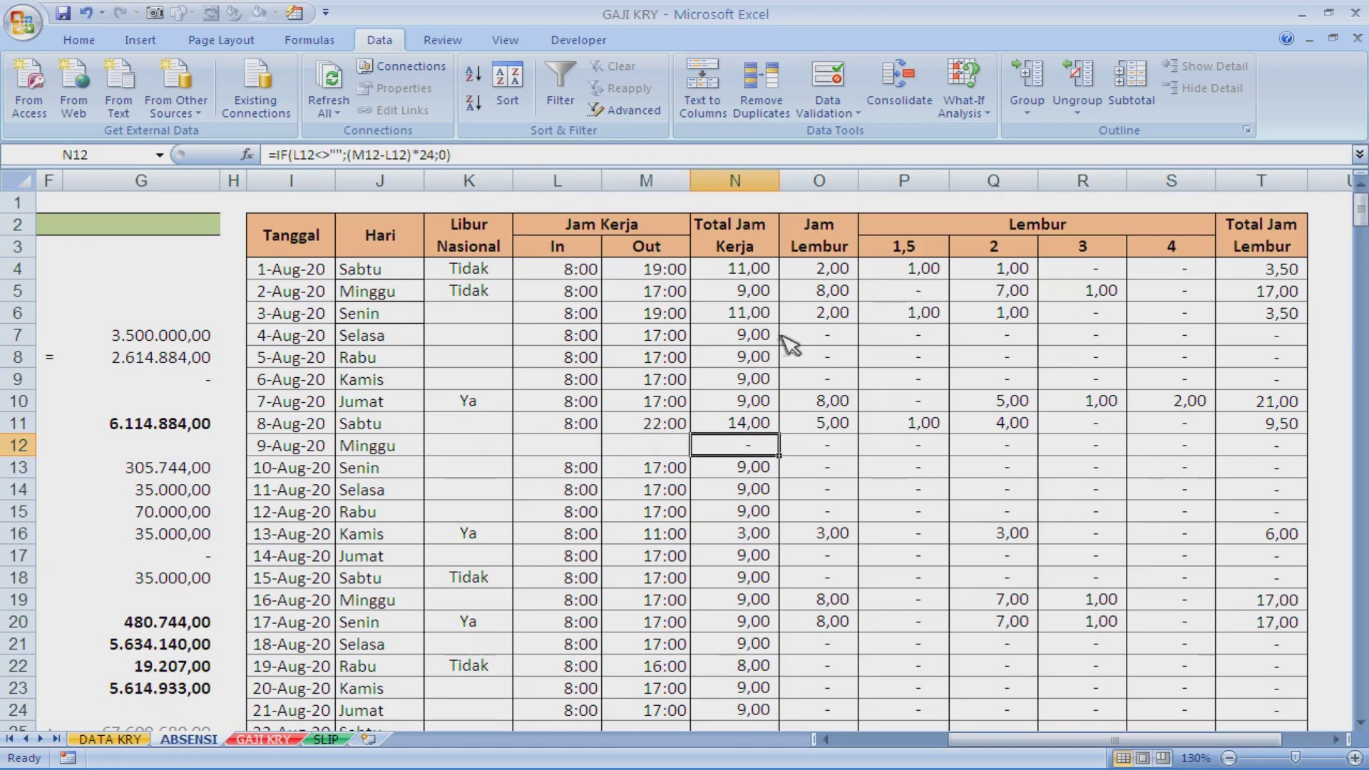
pyautogui.press('Left')
pyautogui.press('Left')
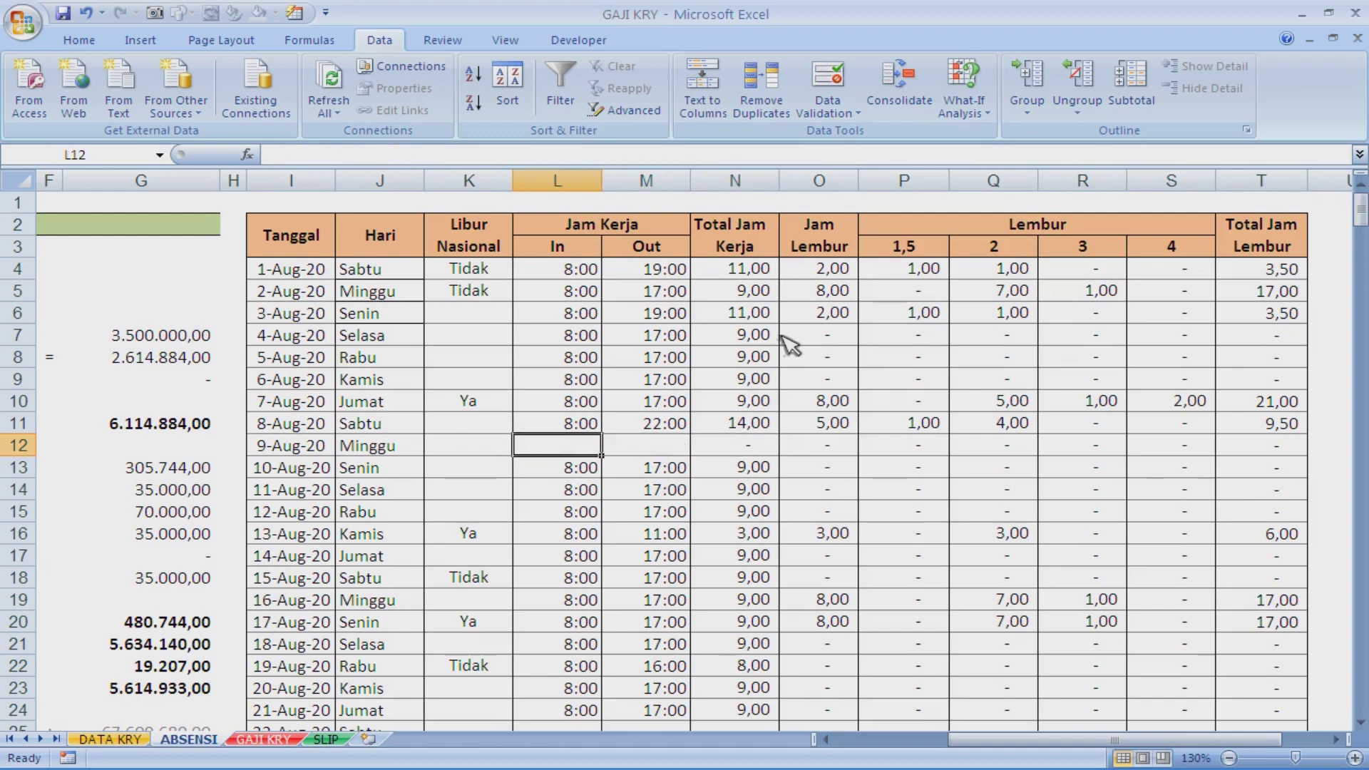
# Step: Compare the empty In and Out cells L12 and M12 with the IF condition of the formula in N12 again
pyautogui.press('Right')
pyautogui.press('Right')
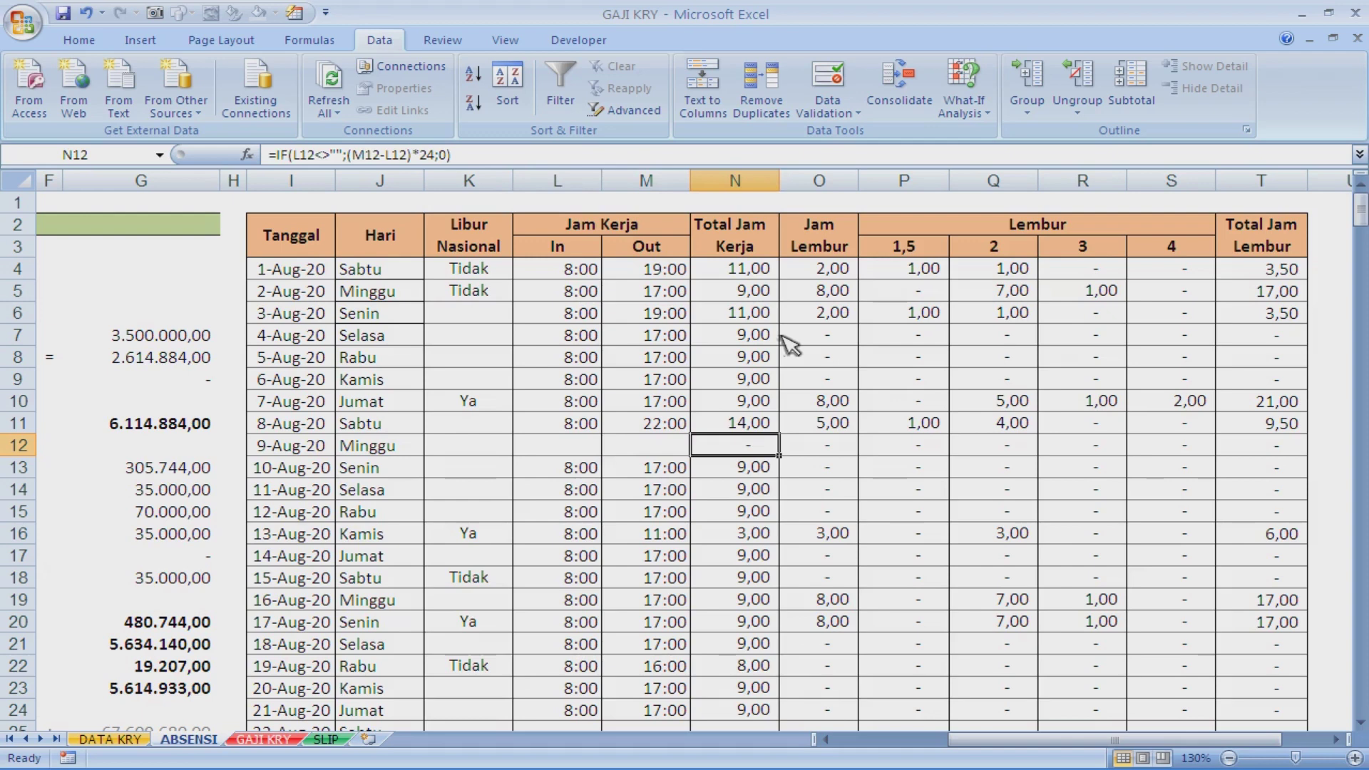
pyautogui.press('Left')
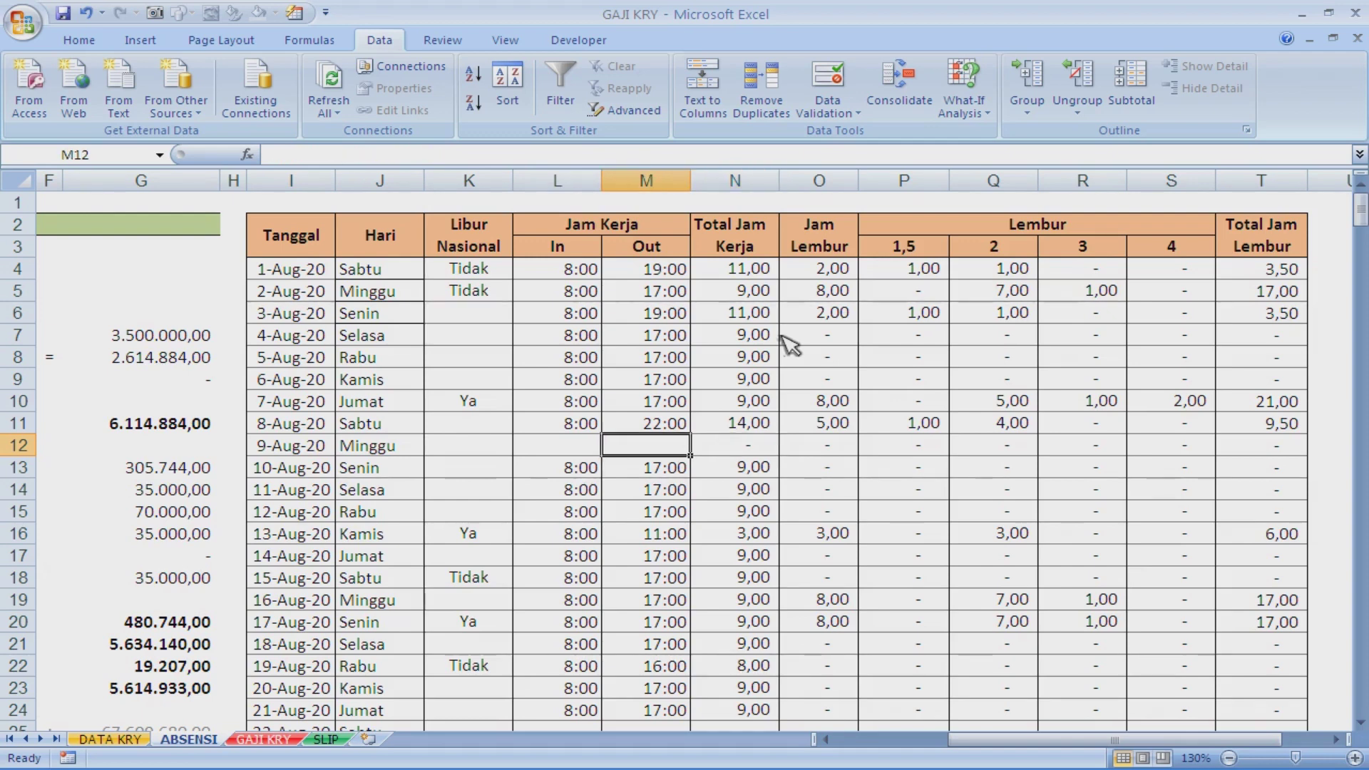
pyautogui.press('Left')
pyautogui.press('Right')
pyautogui.press('Right')
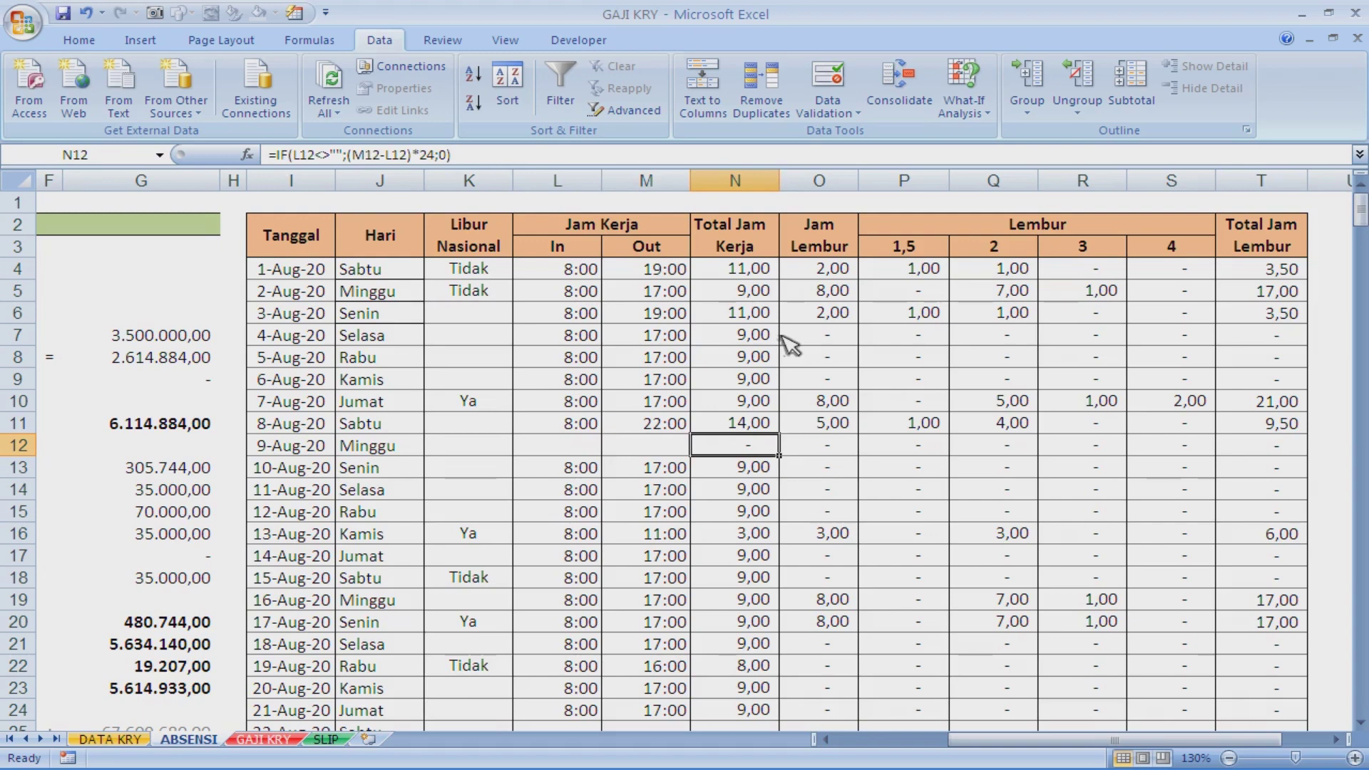
pyautogui.press('Left')
pyautogui.press('Left')
pyautogui.press('Right')
pyautogui.press('Right')
pyautogui.press('Left')
pyautogui.press('Right')
# Step: Enter an In time of 8:00 in L12 for 9-Aug-20 and check the row's calculated working and overtime hours
pyautogui.press('Left')
pyautogui.press('Left')
pyautogui.write('8')
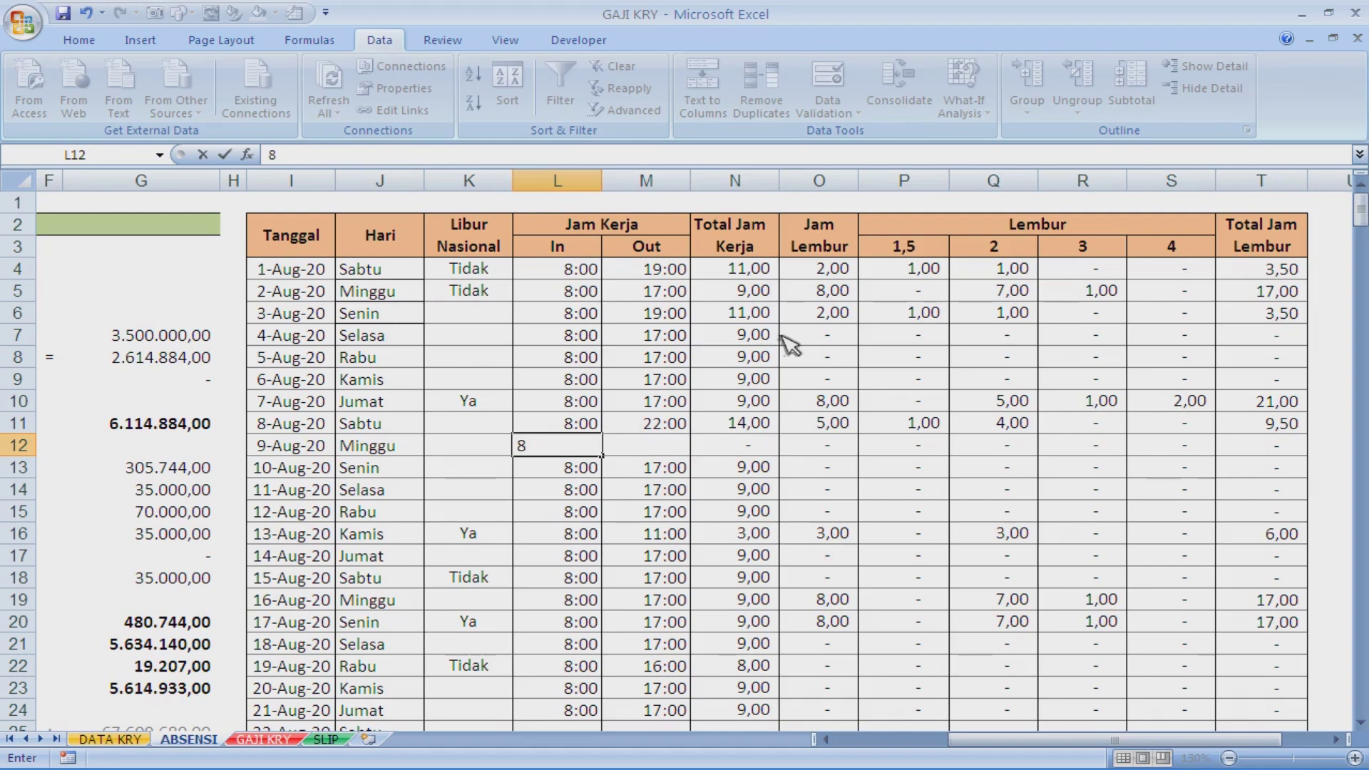
pyautogui.write(':00')
pyautogui.press('Return')
pyautogui.press('Up')
pyautogui.press('Right')
pyautogui.press('Right')
pyautogui.press('Right')
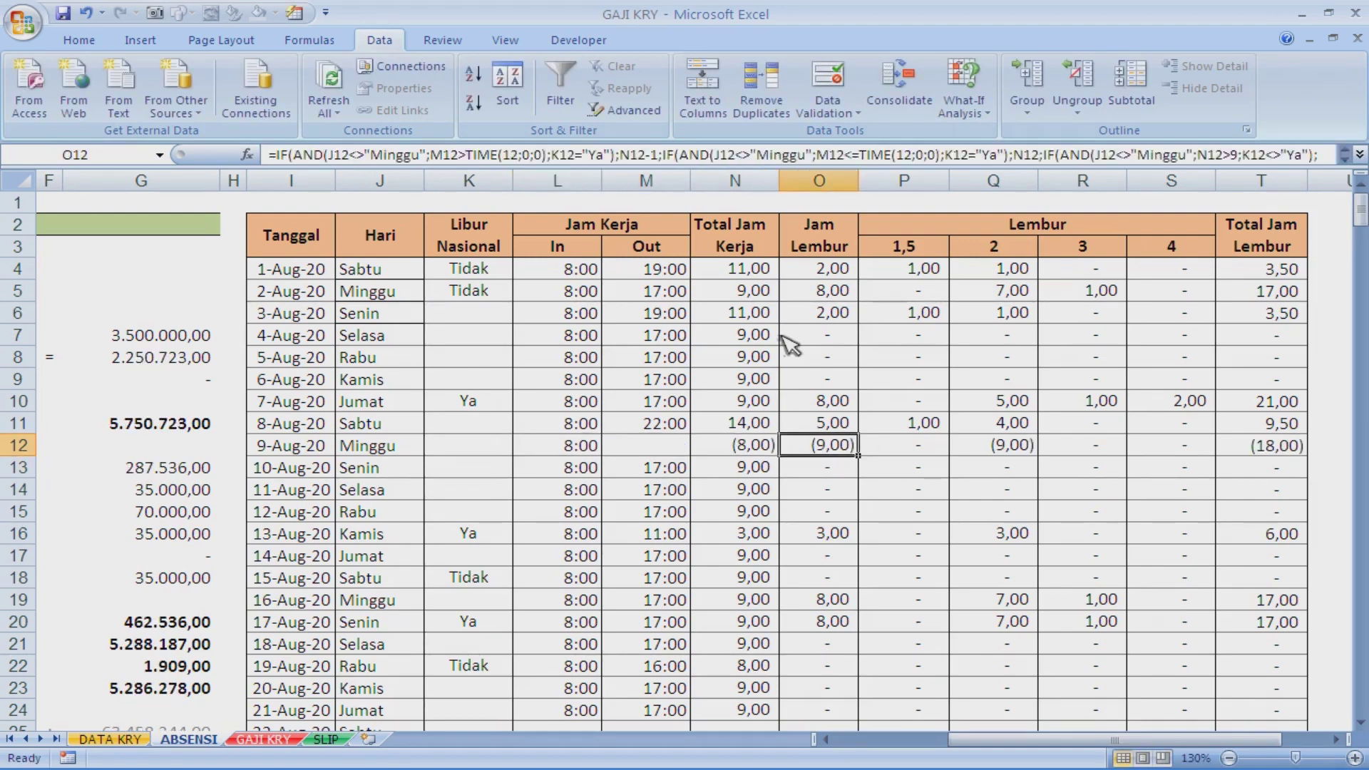
# Step: Enter an Out time of 17:00 in M12 for 9-Aug-20 and check Total Jam Kerja in N12
pyautogui.press('Left')
pyautogui.press('Left')
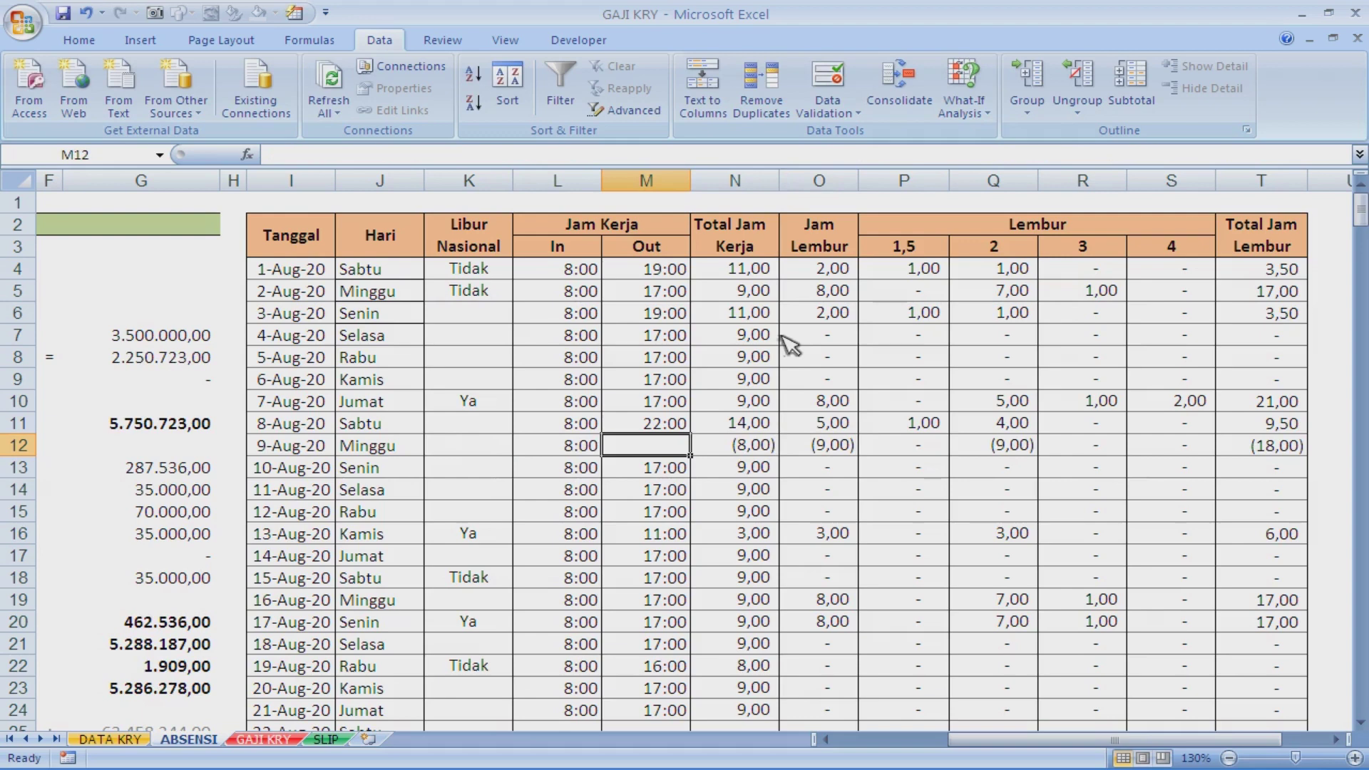
pyautogui.write('17:00')
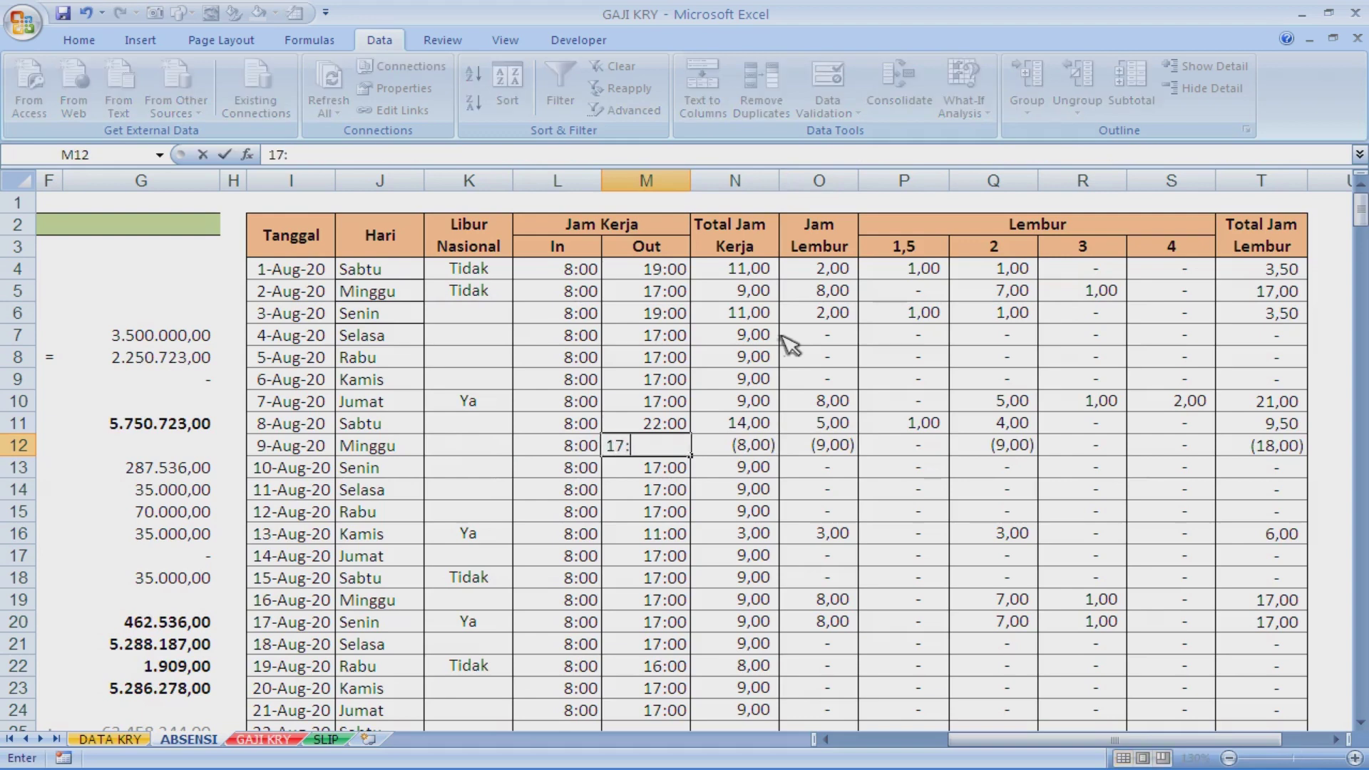
pyautogui.press('Return')
pyautogui.press('Up')
pyautogui.press('Right')
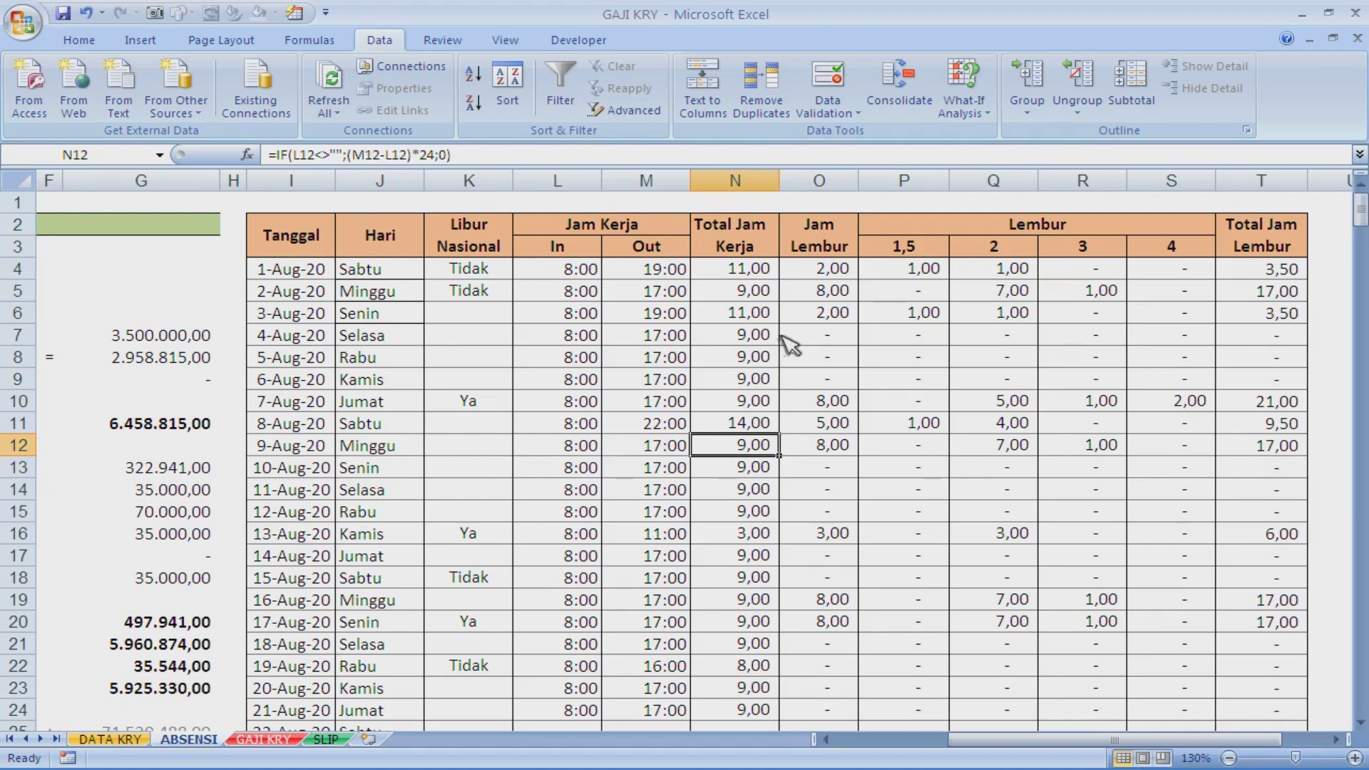
# Step: Set the 9-Aug-20 Out time in M12 to 12:00 and check the recalculated Total Jam Kerja
pyautogui.press('Left')
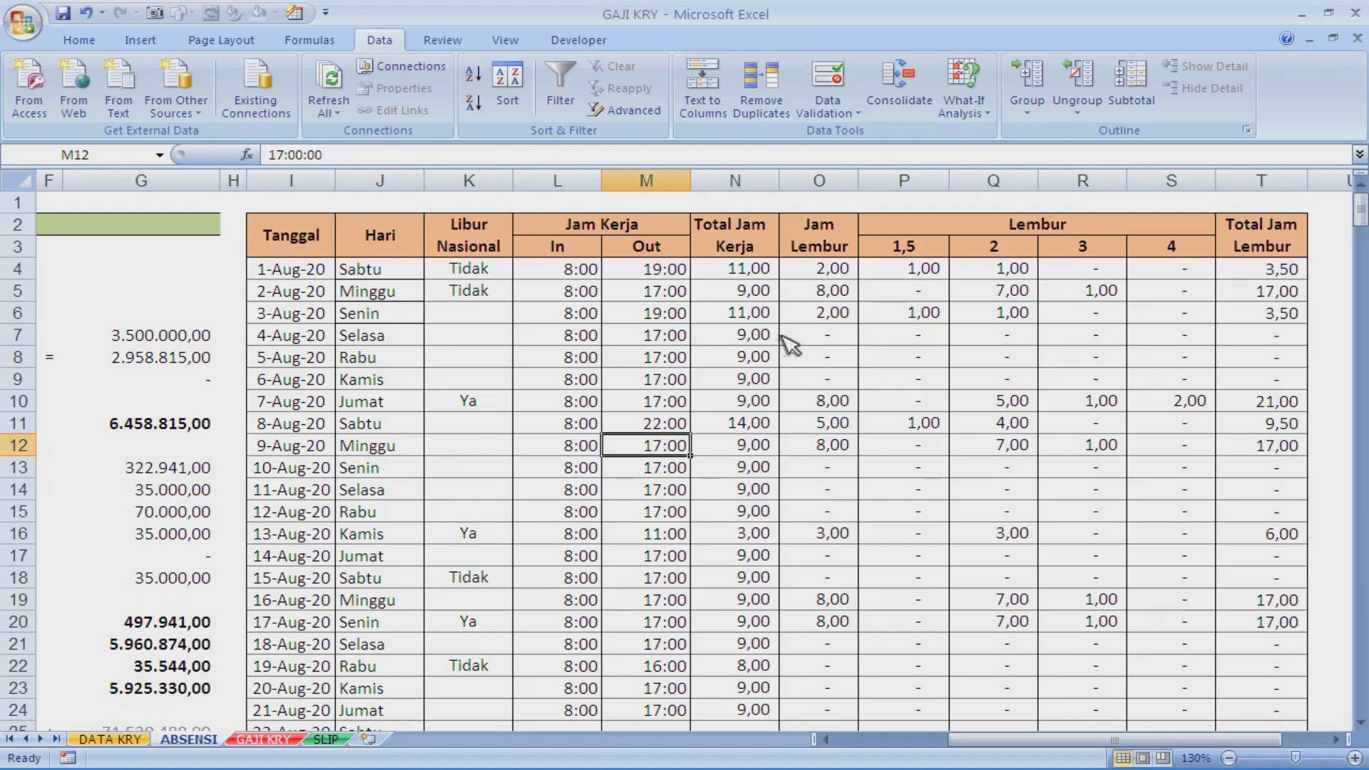
pyautogui.write('12:00')
pyautogui.press('Return')
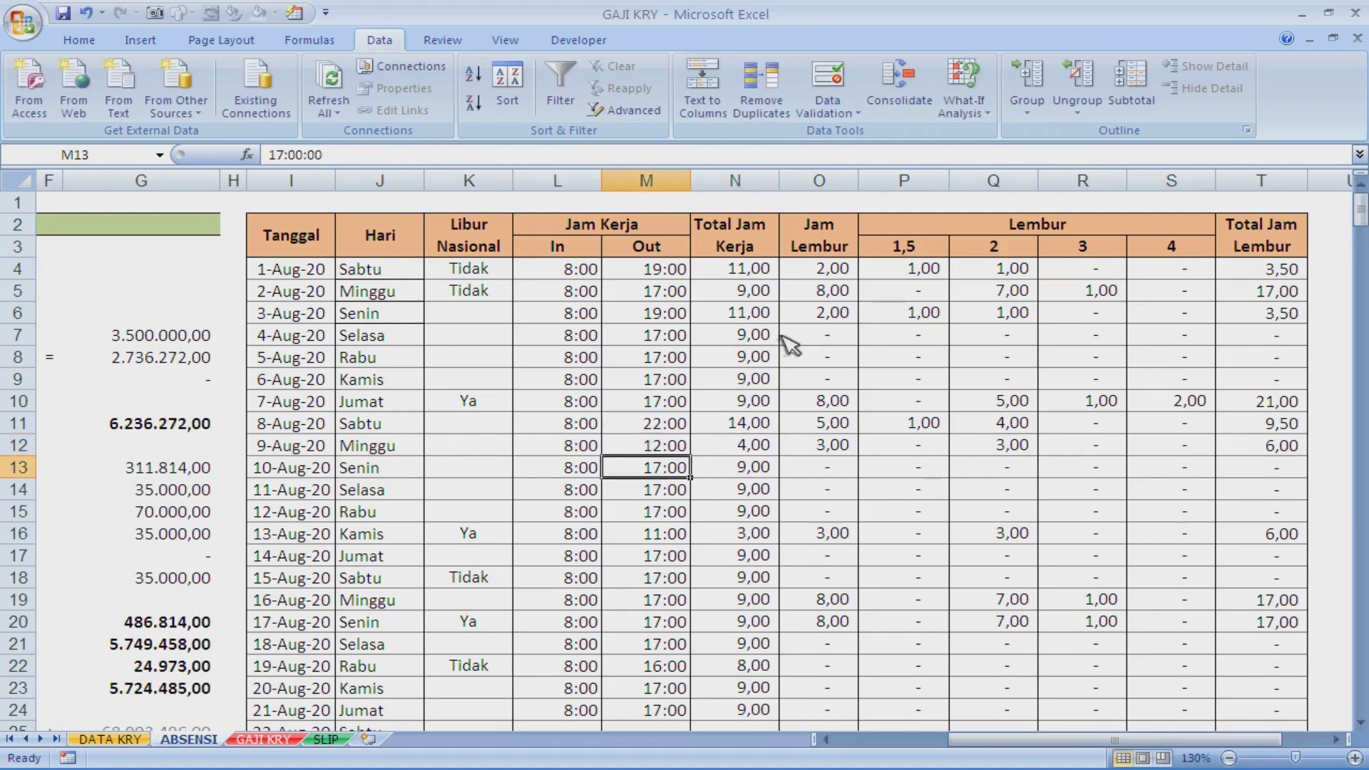
pyautogui.press('Up')
pyautogui.press('Right')
pyautogui.press('Left')
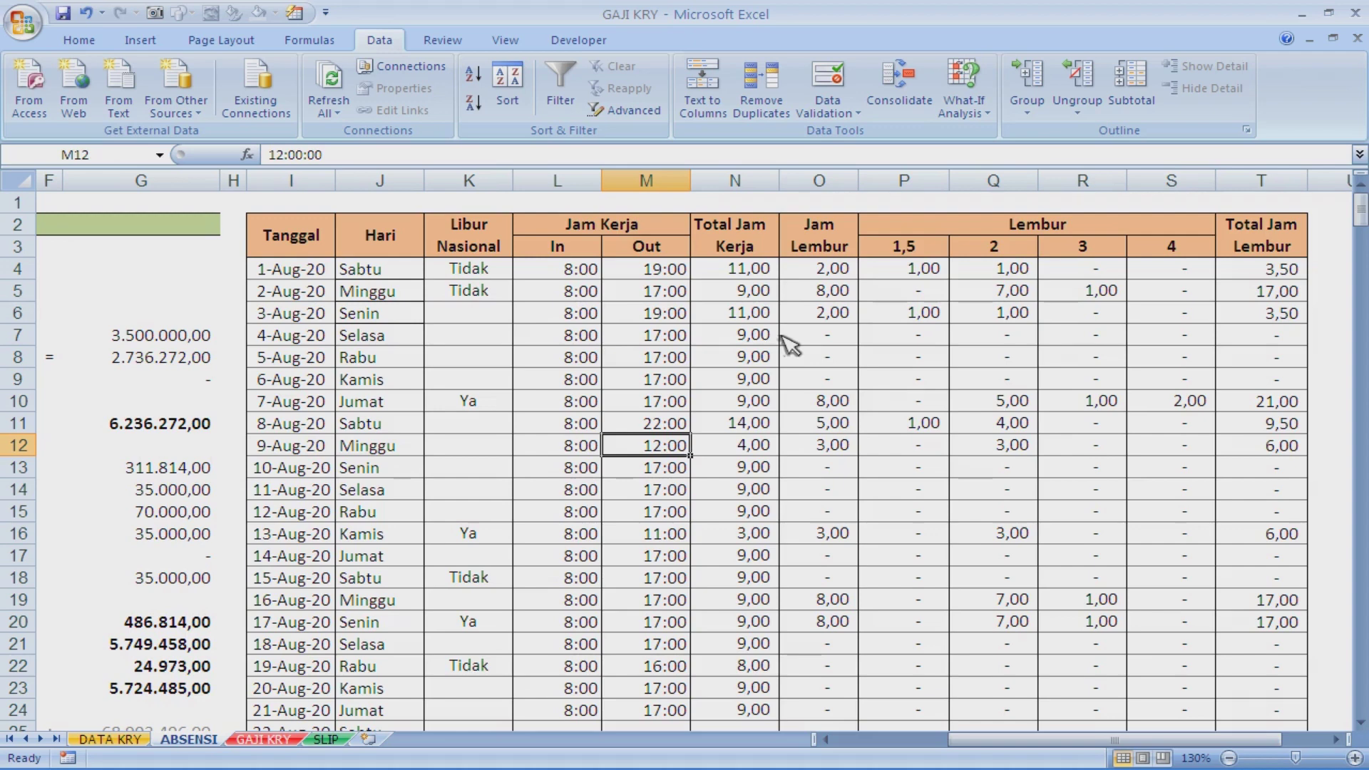
# Step: Clear both the In and Out times of the 9-Aug-20 row, checking Total Jam Kerja and Jam Lembur
pyautogui.press('Left')
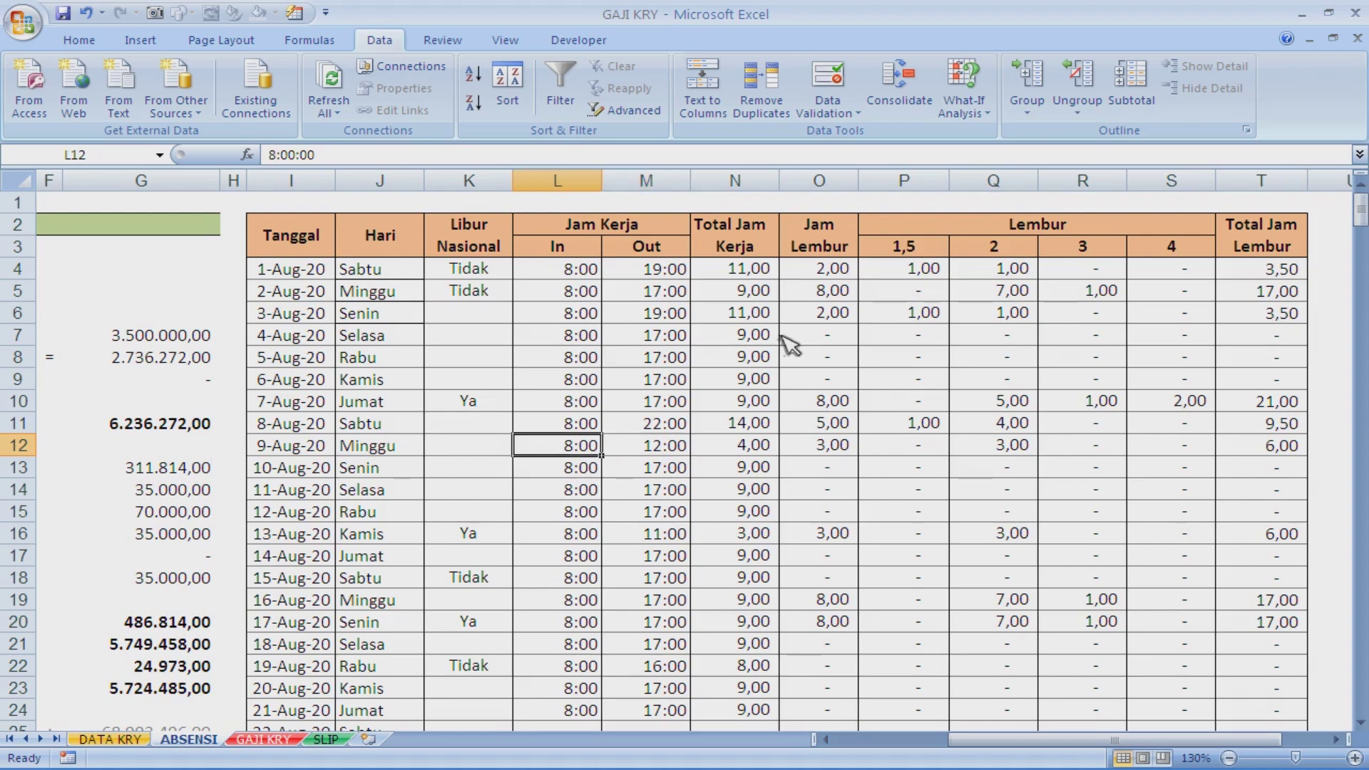
pyautogui.press('Delete')
pyautogui.press('Right')
pyautogui.press('Right')
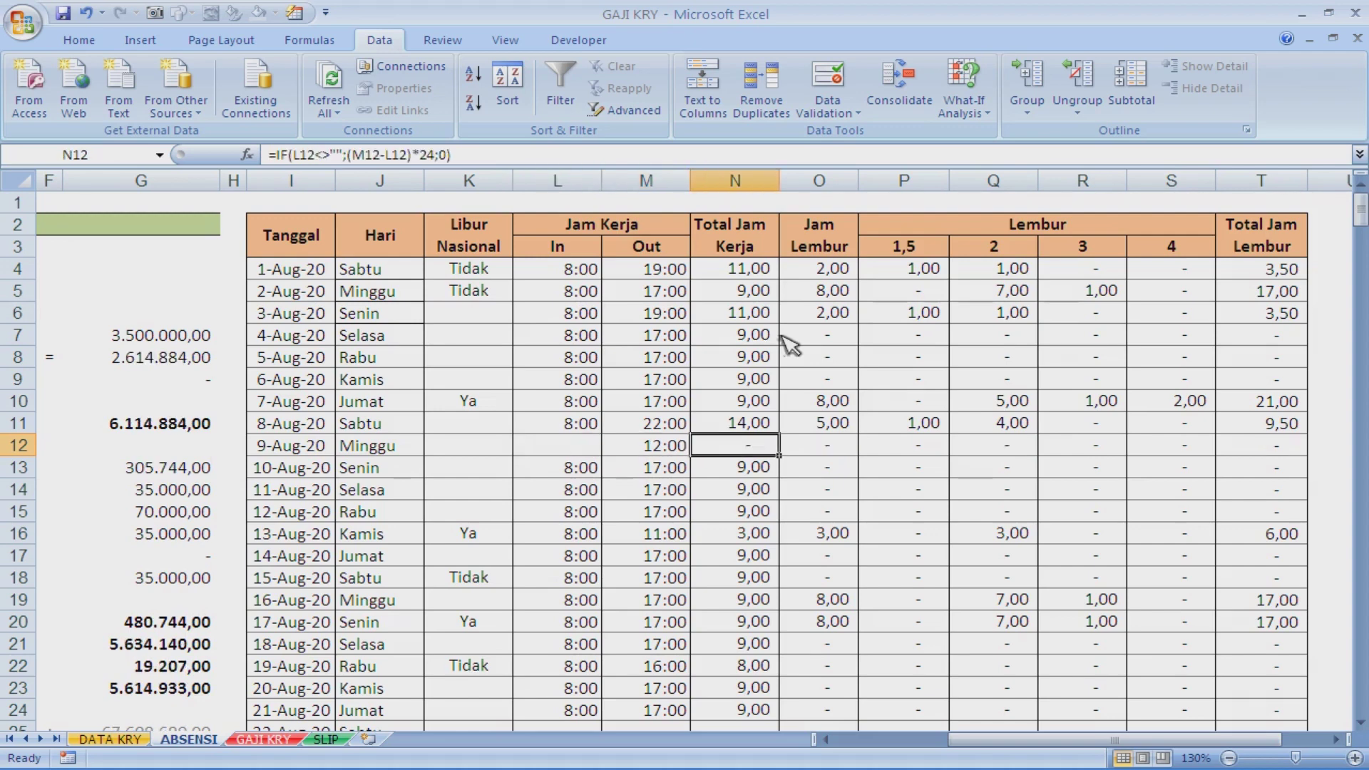
pyautogui.press('Left')
pyautogui.press('Delete')
pyautogui.press('Right')
pyautogui.press('Right')
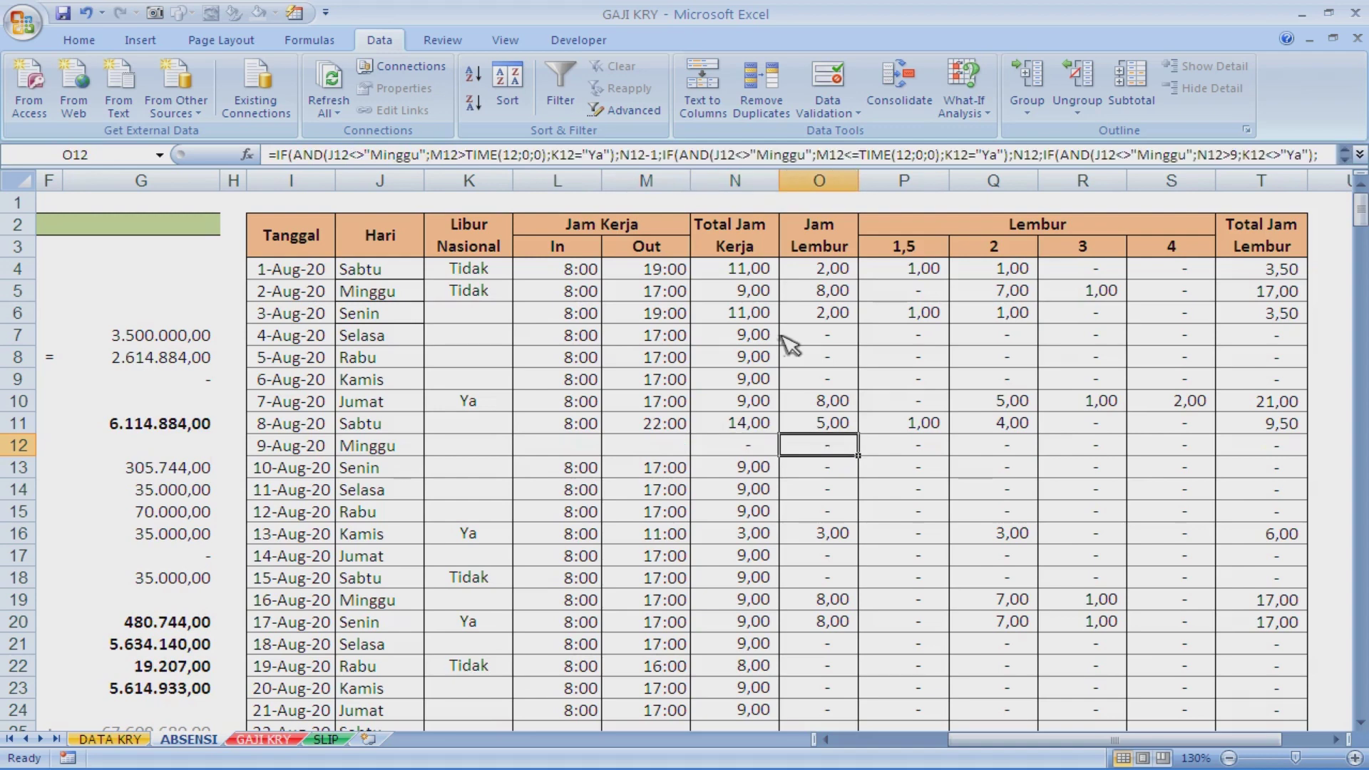
# Step: Examine the Total Jam Kerja formula in N4 with its In and Out cells, and highlight the whole In column L
pyautogui.press('Left')
pyautogui.press('Up')
pyautogui.press('Up')
pyautogui.press('Up')
pyautogui.press('Up')
pyautogui.press('Up')
pyautogui.press('Up')
pyautogui.press('Up')
pyautogui.press('Up')
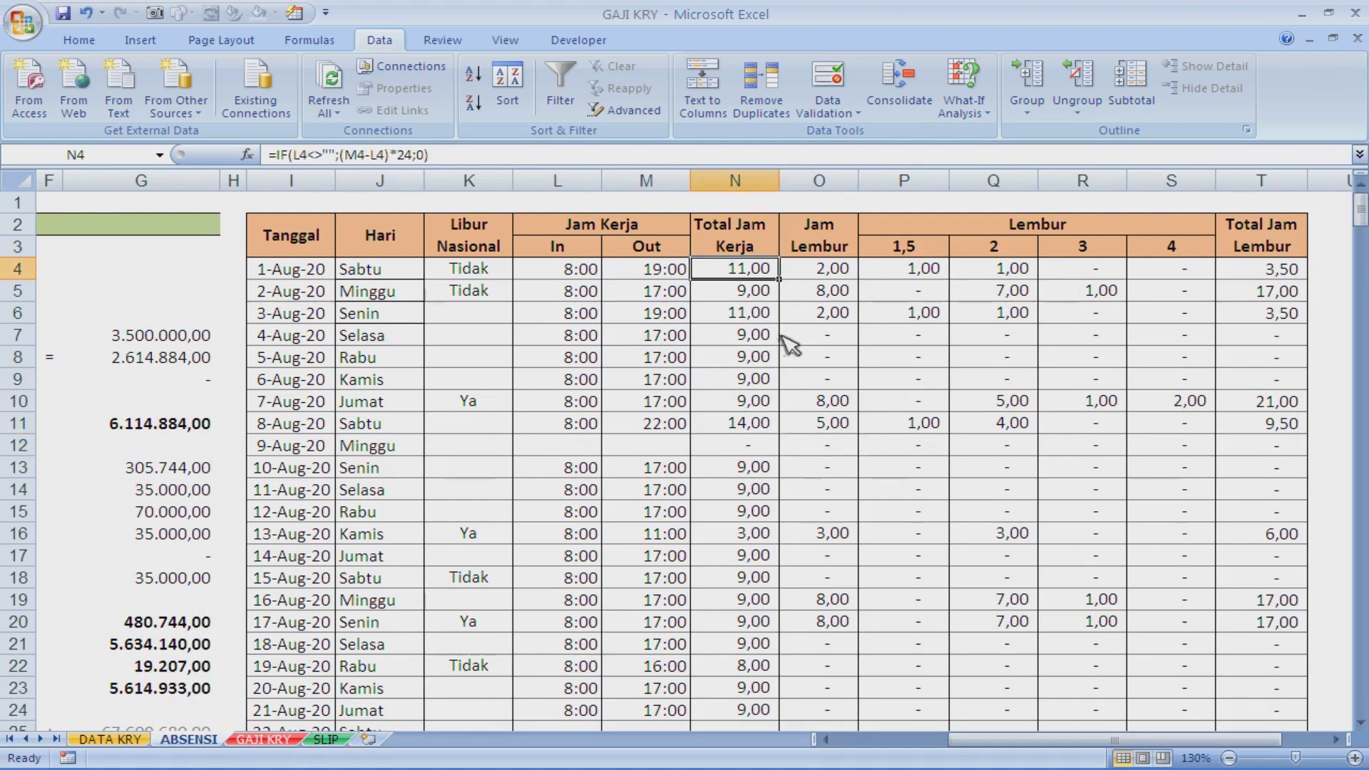
pyautogui.press('Left')
pyautogui.press('Left')
pyautogui.press('Right')
pyautogui.press('Left')
pyautogui.click(577, 184)
pyautogui.moveTo(583, 193)
pyautogui.mouseDown()
pyautogui.moveTo(626, 190)
pyautogui.moveTo(591, 191)
pyautogui.mouseUp()
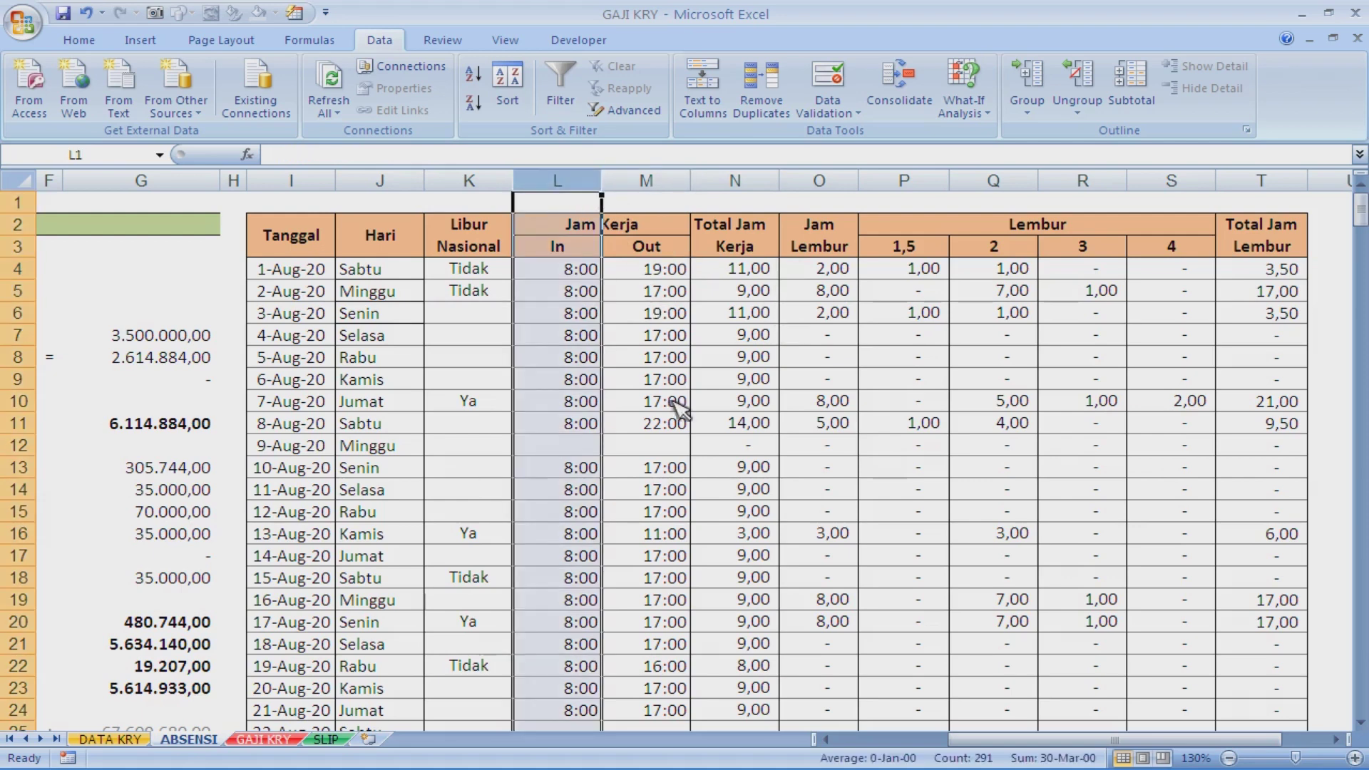
# Step: Check the formula in N12, and highlight the 1-Aug-20 row from Tanggal to Total Jam Kerja, I4:N4
pyautogui.click(749, 449)
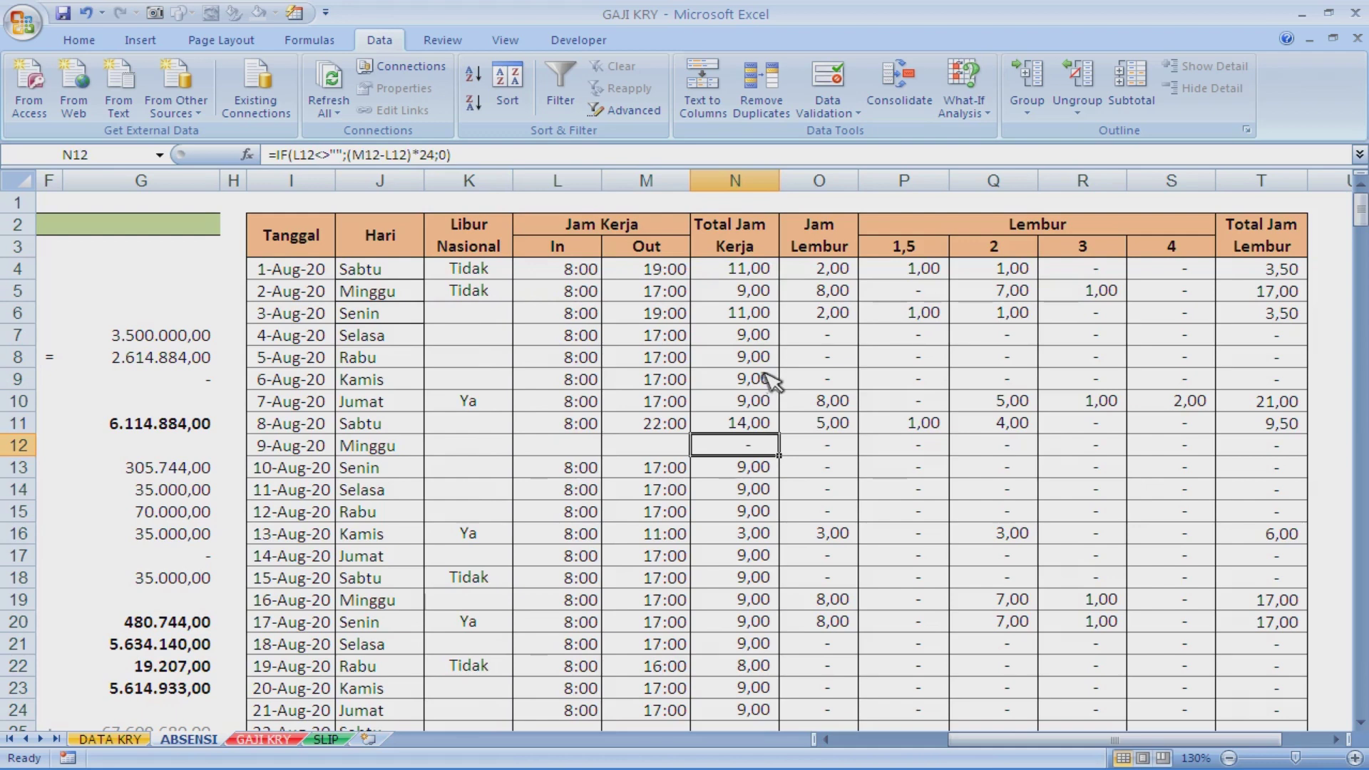
pyautogui.press('Up')
pyautogui.press('Up')
pyautogui.press('Up')
pyautogui.press('Up')
pyautogui.press('Up')
pyautogui.press('Up')
pyautogui.press('Up')
pyautogui.press('Up')
pyautogui.press('Left')
pyautogui.press('Left')
pyautogui.press('Left')
pyautogui.press('Left')
pyautogui.press('Left')
pyautogui.hotkey('shift', 'Right')
pyautogui.hotkey('shift', 'Right')
pyautogui.hotkey('shift', 'Right')
pyautogui.hotkey('shift', 'Right')
pyautogui.hotkey('shift', 'Right')
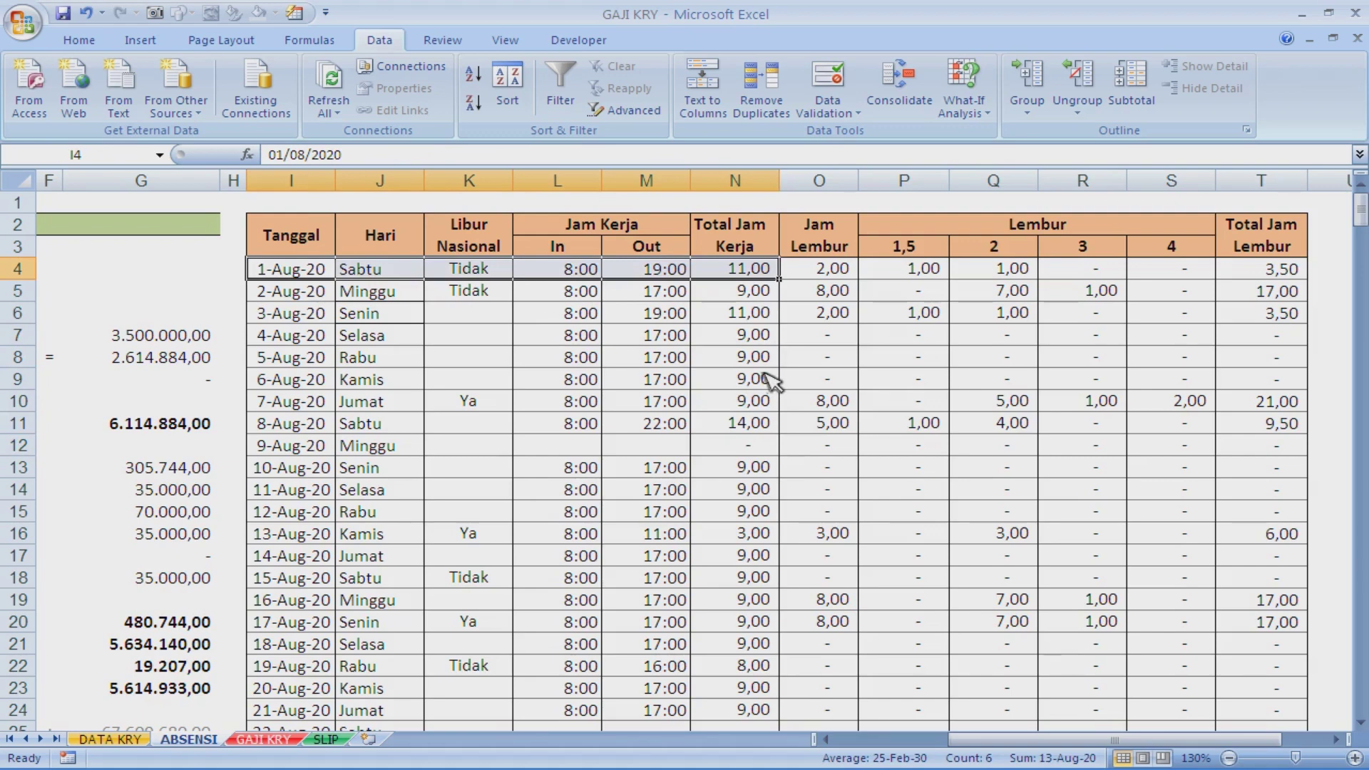
# Step: Review the 1-Aug-20 cells between Tanggal in I4 and Total Jam Kerja in N4
pyautogui.press('Right')
pyautogui.press('Right')
pyautogui.press('Right')
pyautogui.press('Right')
pyautogui.press('Right')
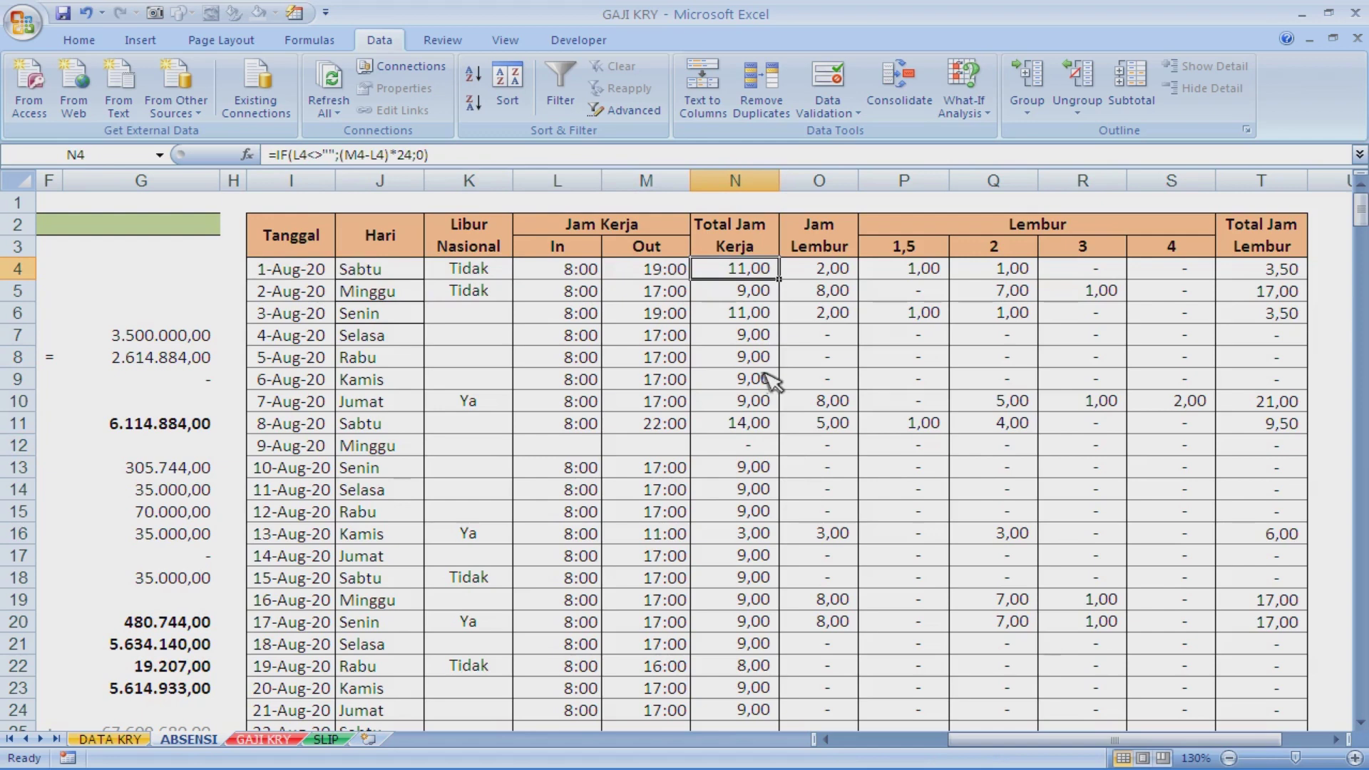
pyautogui.press('Left')
pyautogui.press('Left')
pyautogui.press('Left')
pyautogui.press('Left')
pyautogui.press('Left')
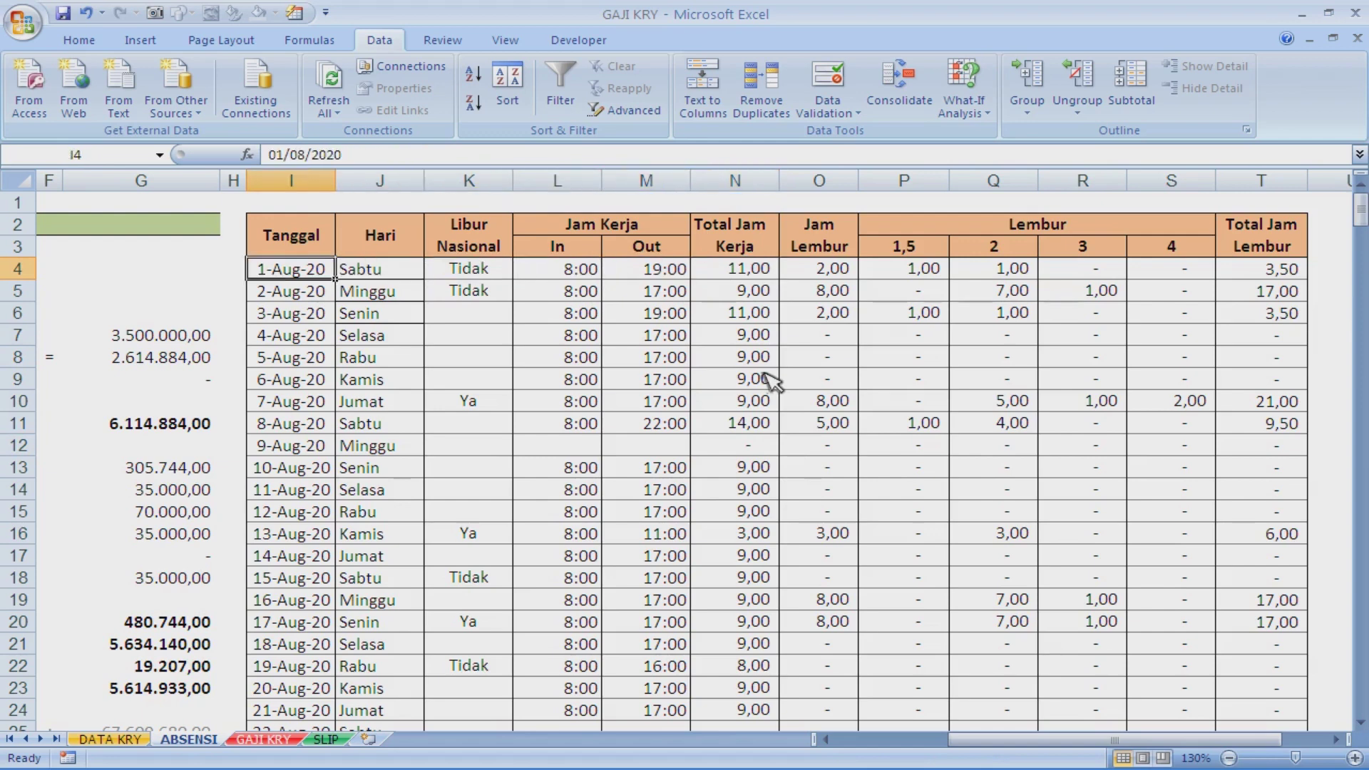
# Step: Examine the contents and formulas of row 4 column by column, from Hari in J4 through Total Jam Lembur in T4
pyautogui.press('Right')
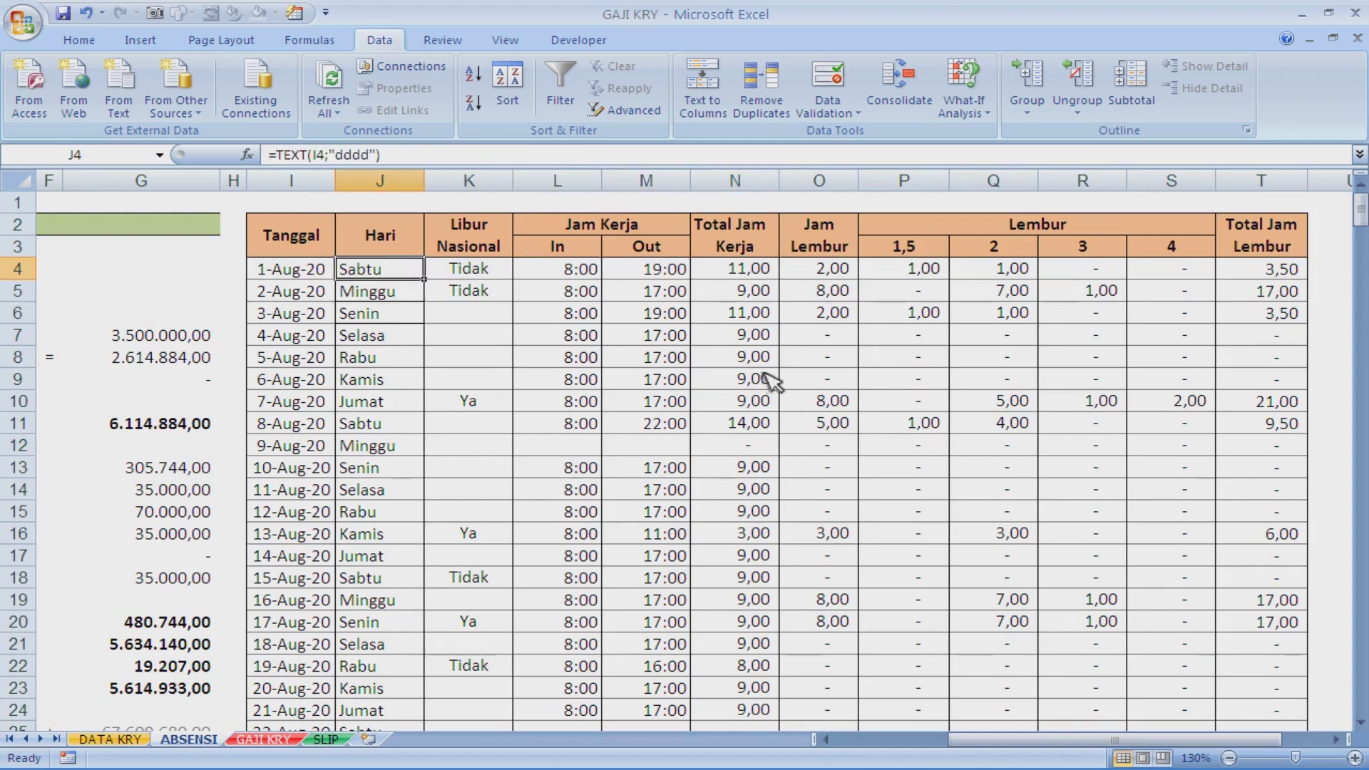
pyautogui.press('Right')
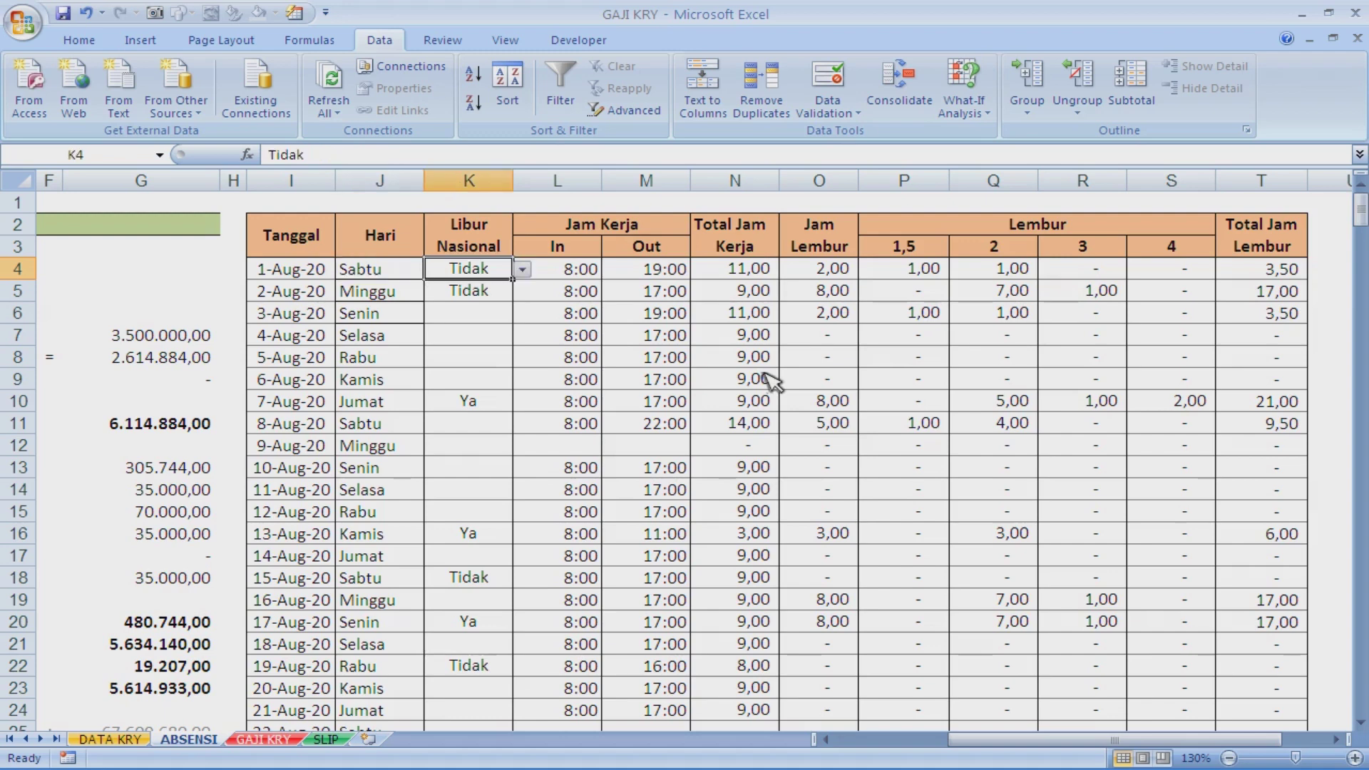
pyautogui.press('Right')
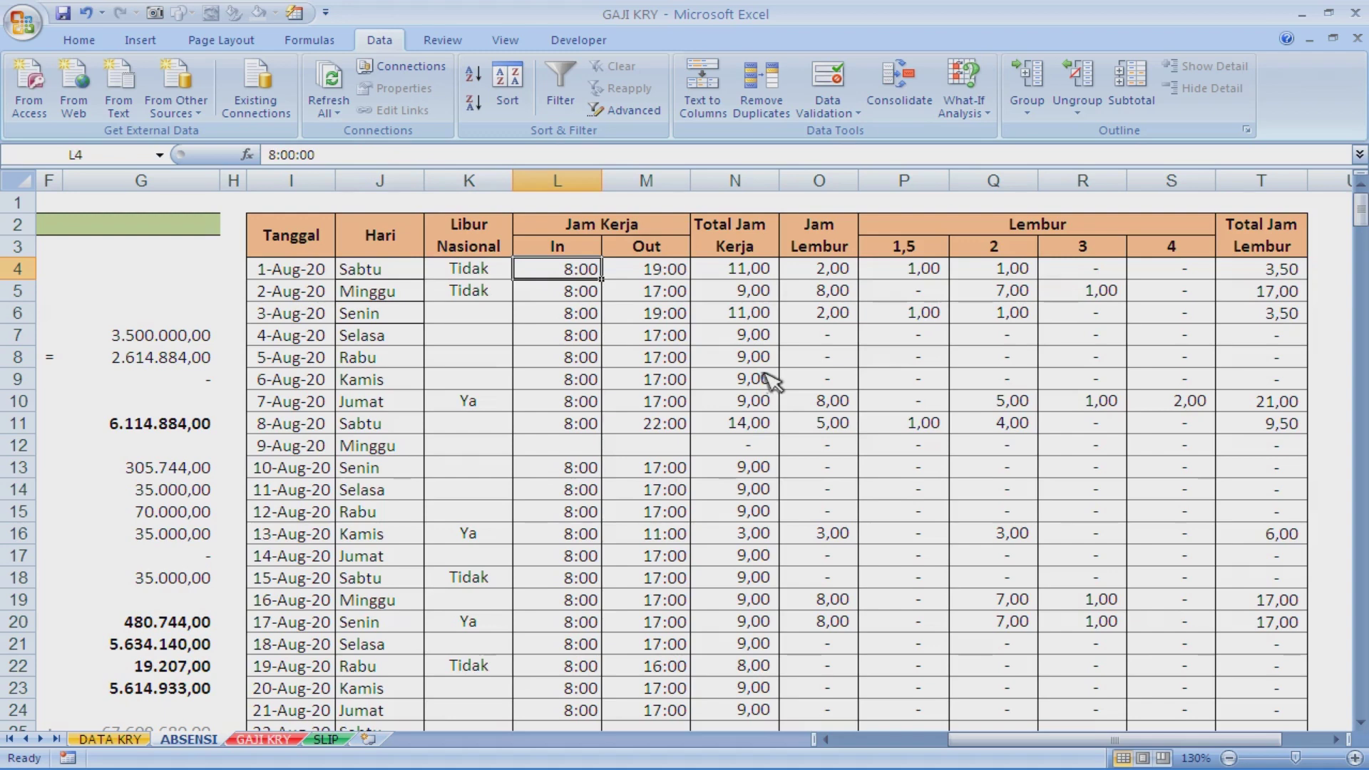
pyautogui.press('Right')
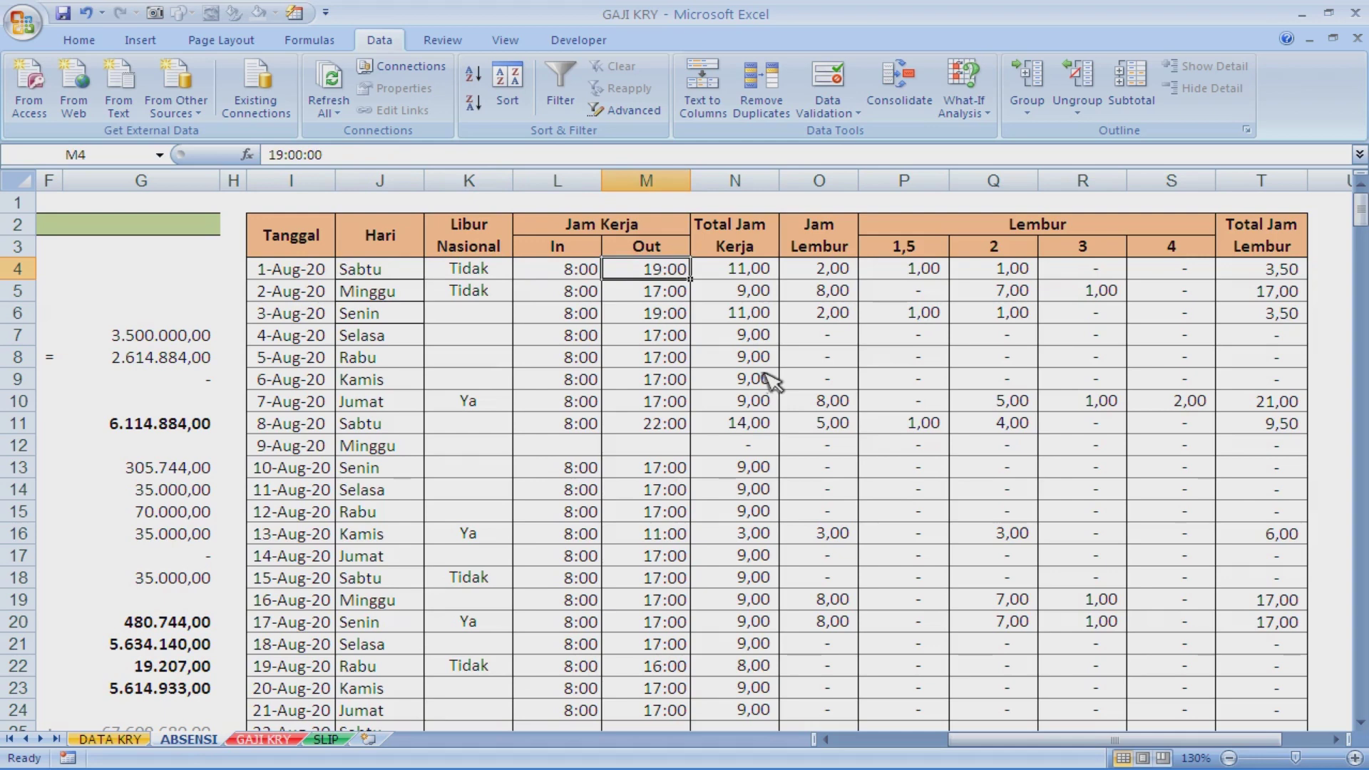
pyautogui.press('Right')
pyautogui.press('Right')
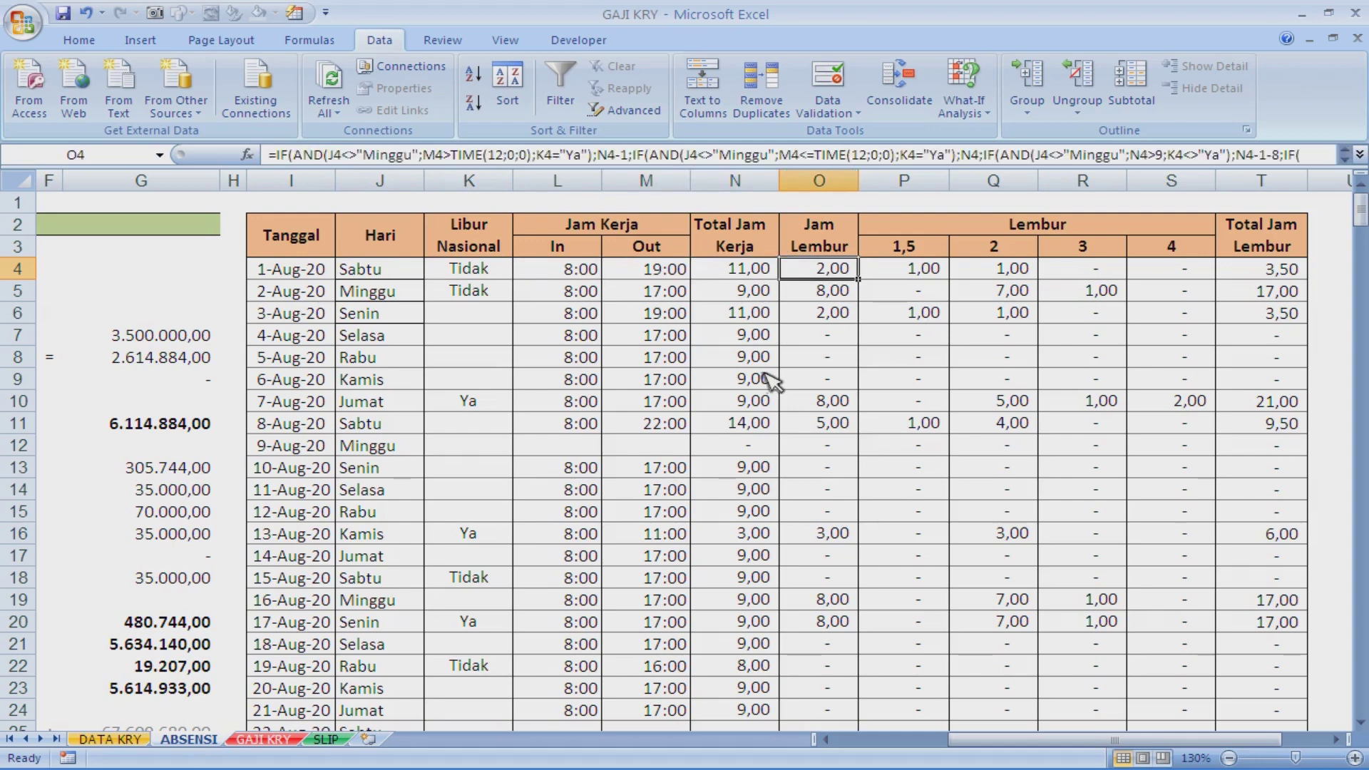
pyautogui.press('Right')
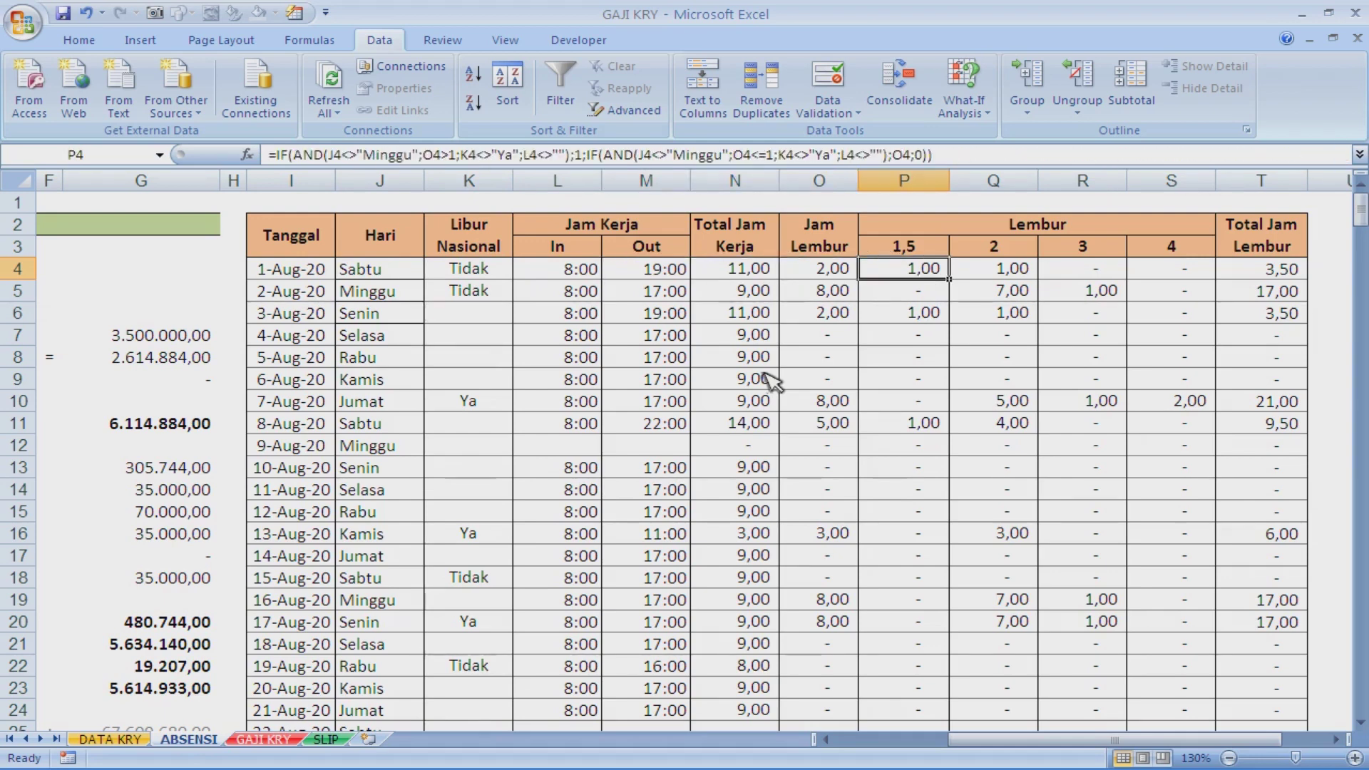
pyautogui.press('Right')
pyautogui.press('Right')
pyautogui.press('Right')
pyautogui.press('Right')
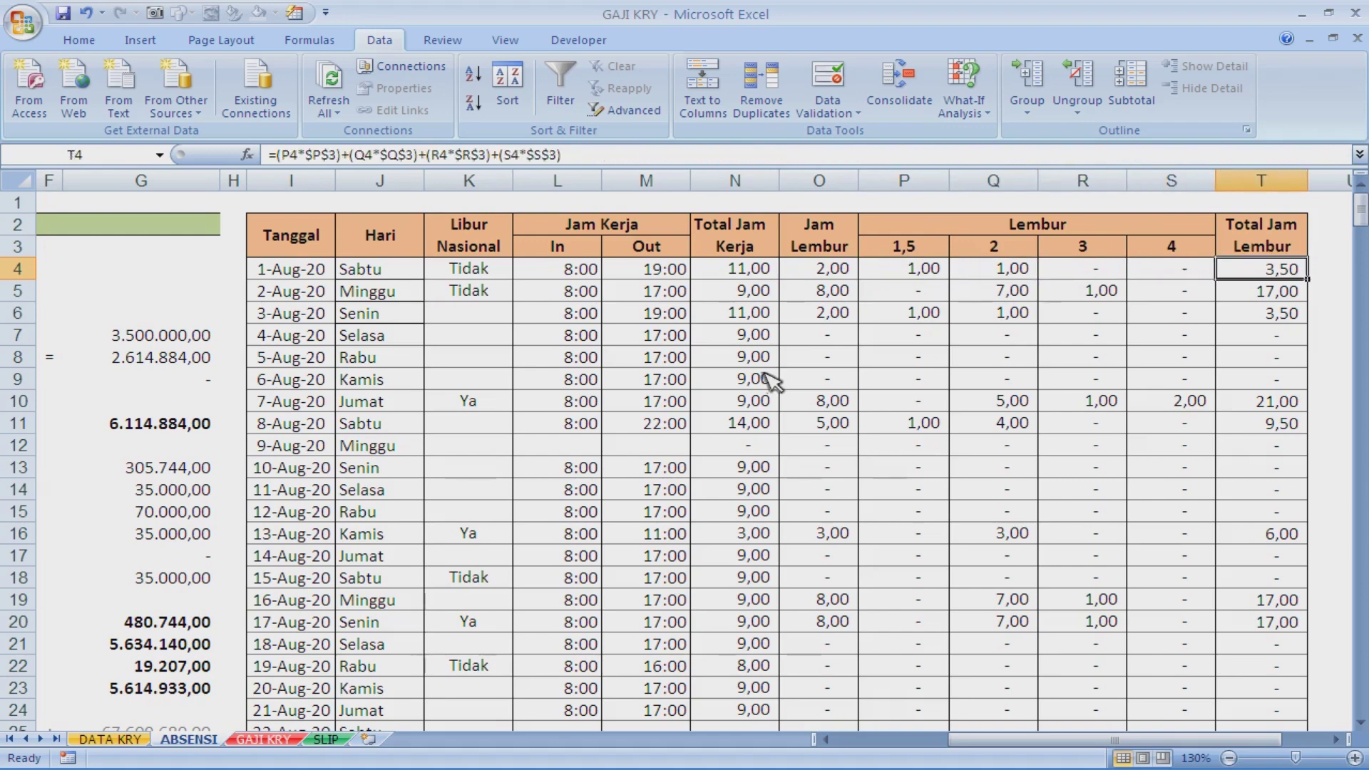
# Step: Examine the 1-Aug-20 Out, In and Libur Nasional entries in M4, L4 and K4 that the overtime formula relies on
pyautogui.press('Left')
pyautogui.press('Left')
pyautogui.press('Left')
pyautogui.press('Left')
pyautogui.press('Left')
pyautogui.press('Left')
pyautogui.press('Left')
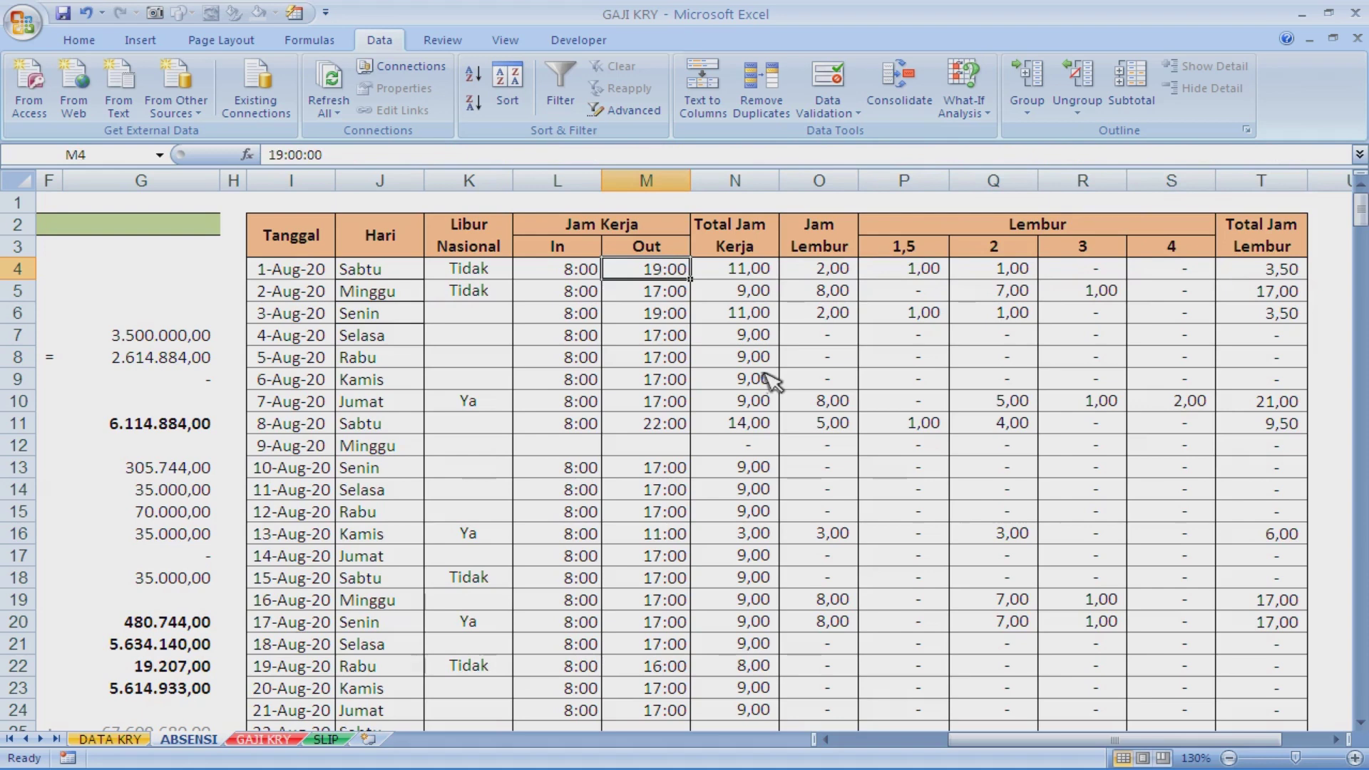
pyautogui.press('Left')
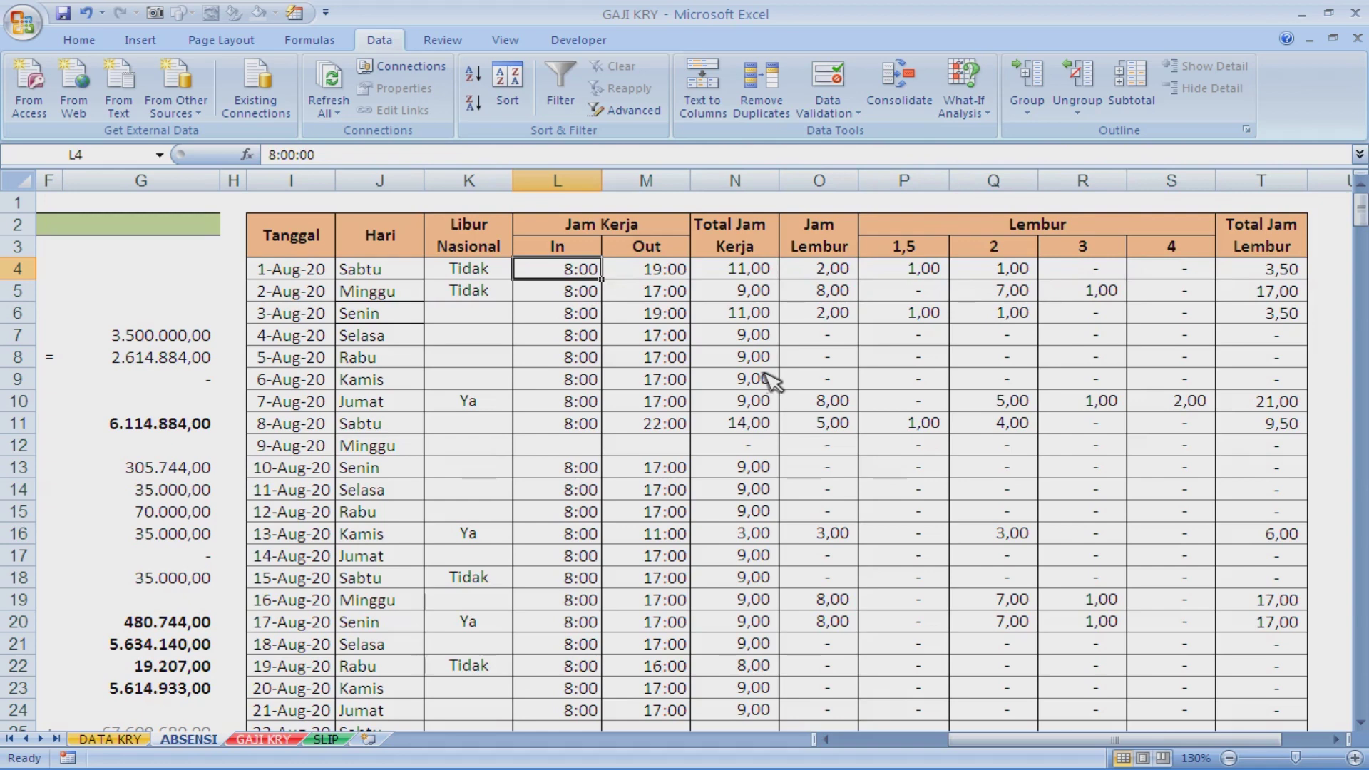
pyautogui.press('Left')
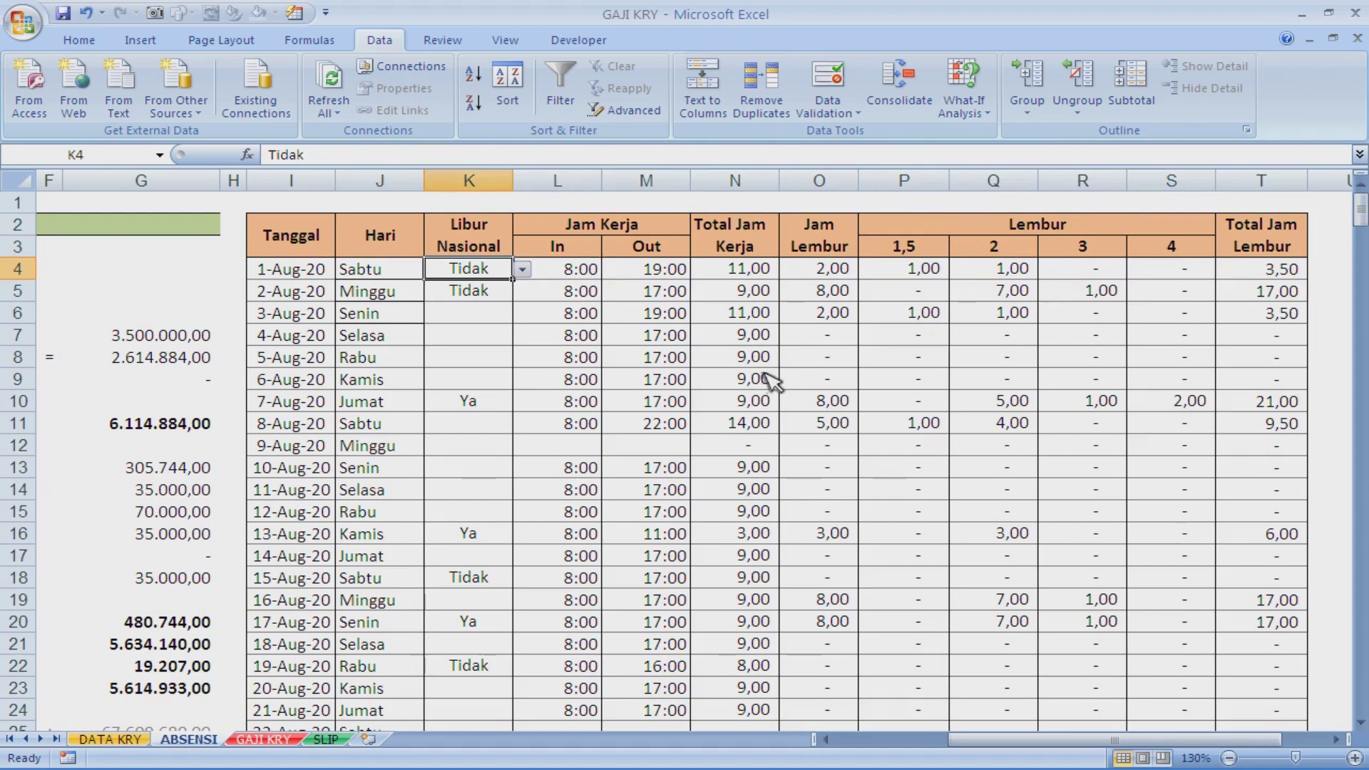
pyautogui.press('Right')
pyautogui.press('Right')
pyautogui.press('Left')
pyautogui.press('Right')
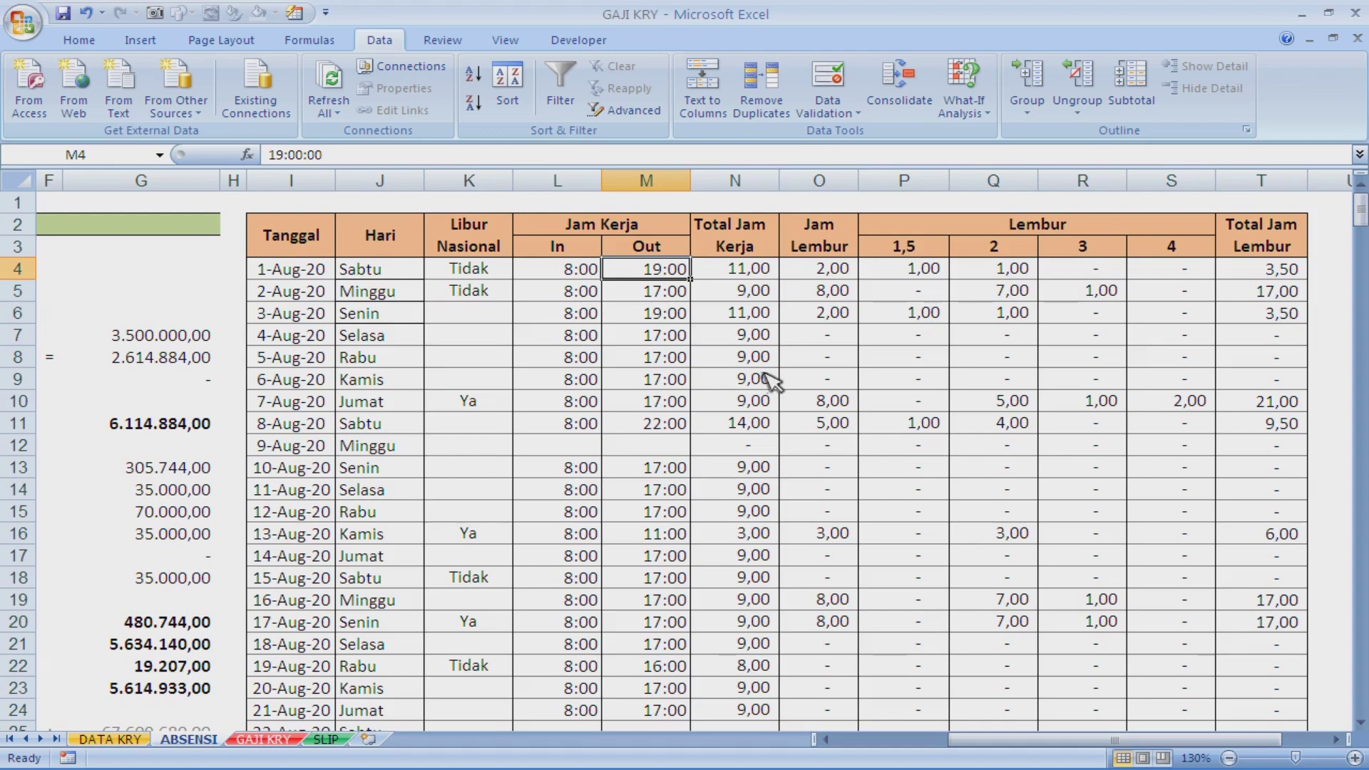
pyautogui.press('Left')
pyautogui.press('Right')
# Step: Inspect the full nested IF formula for Jam Lembur in O4, leaving it unedited
pyautogui.click(828, 278)
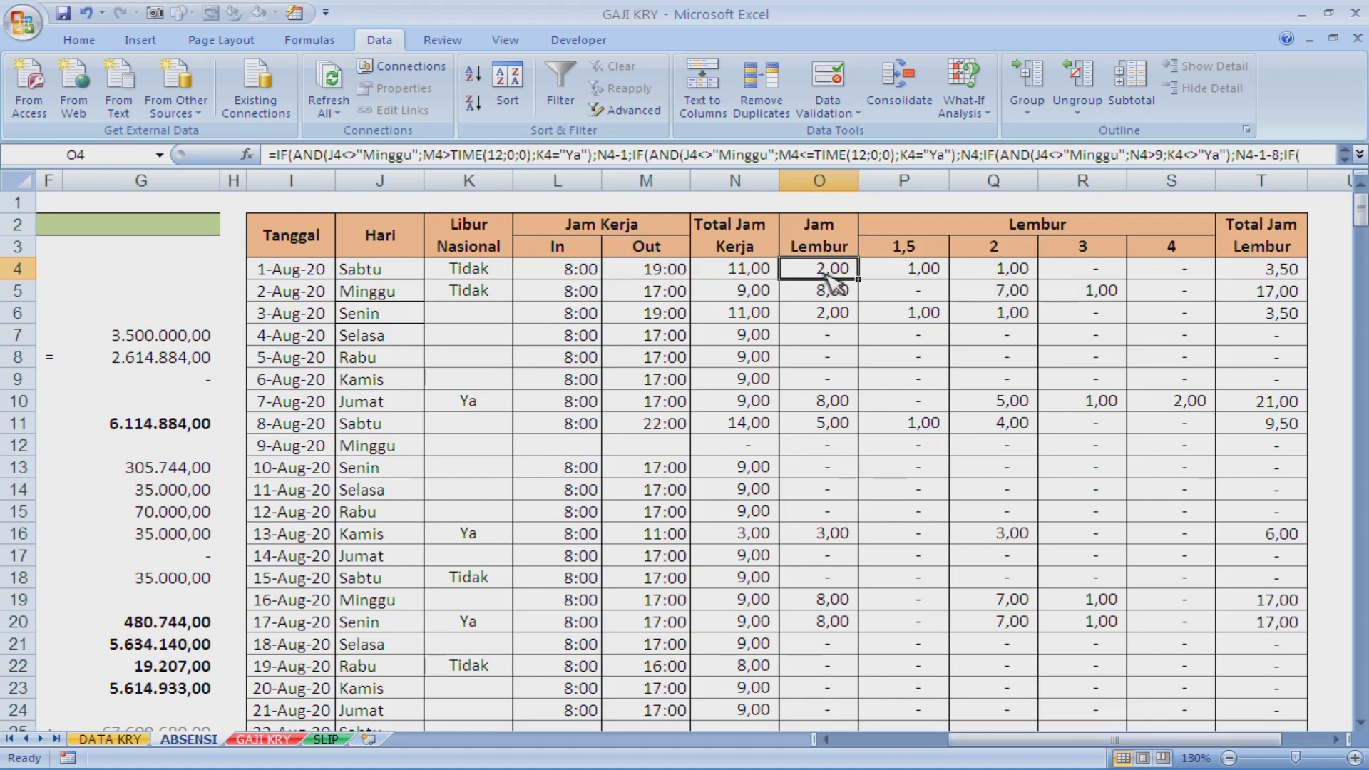
pyautogui.press('F2')
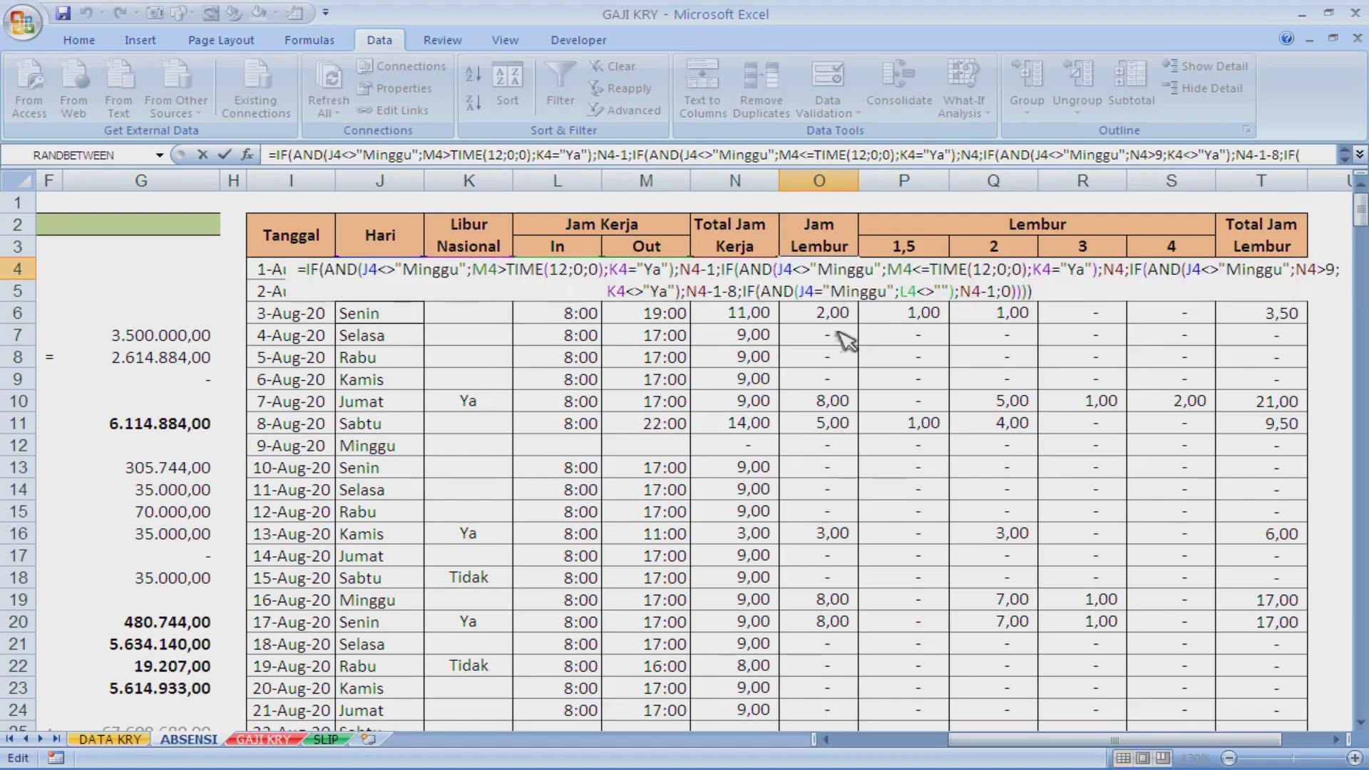
pyautogui.press('Escape')
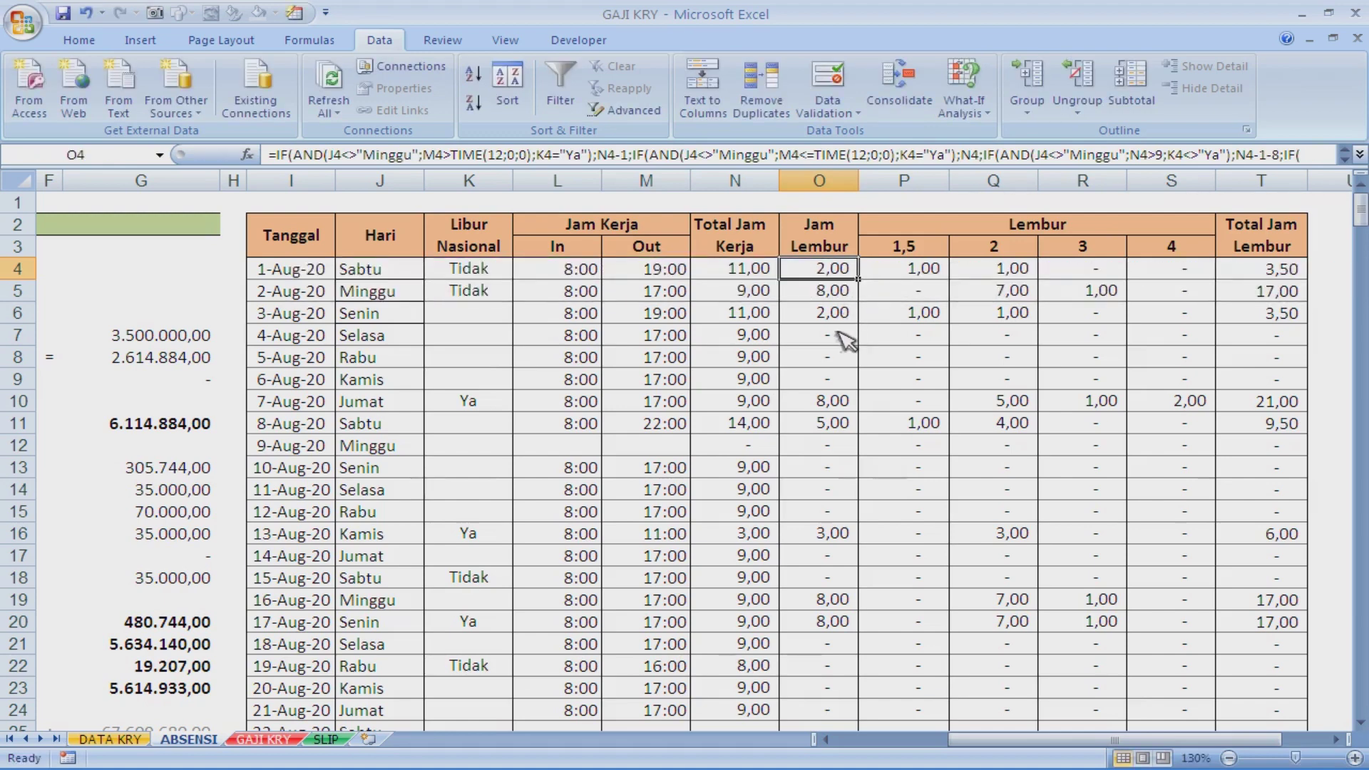